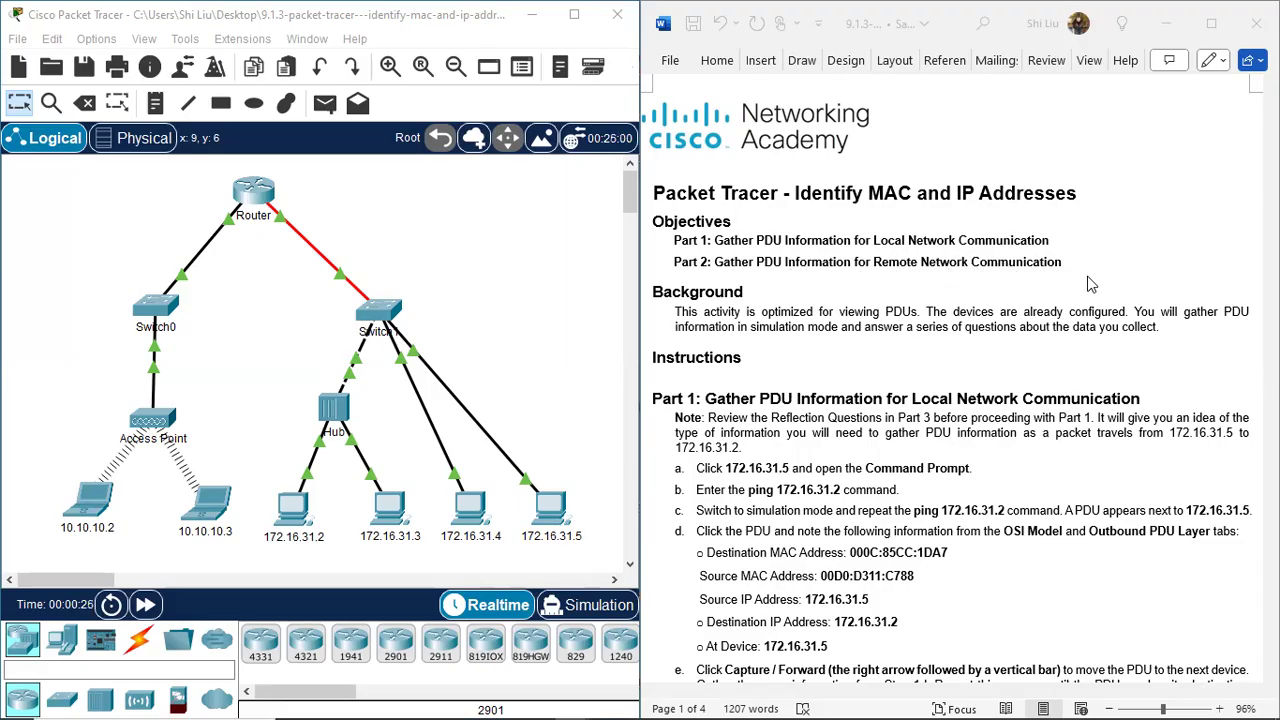
Examine the lab objectives alongside the topology, marking out the router and the two networks on either side of it
scroll(1090, 285, down, 1)
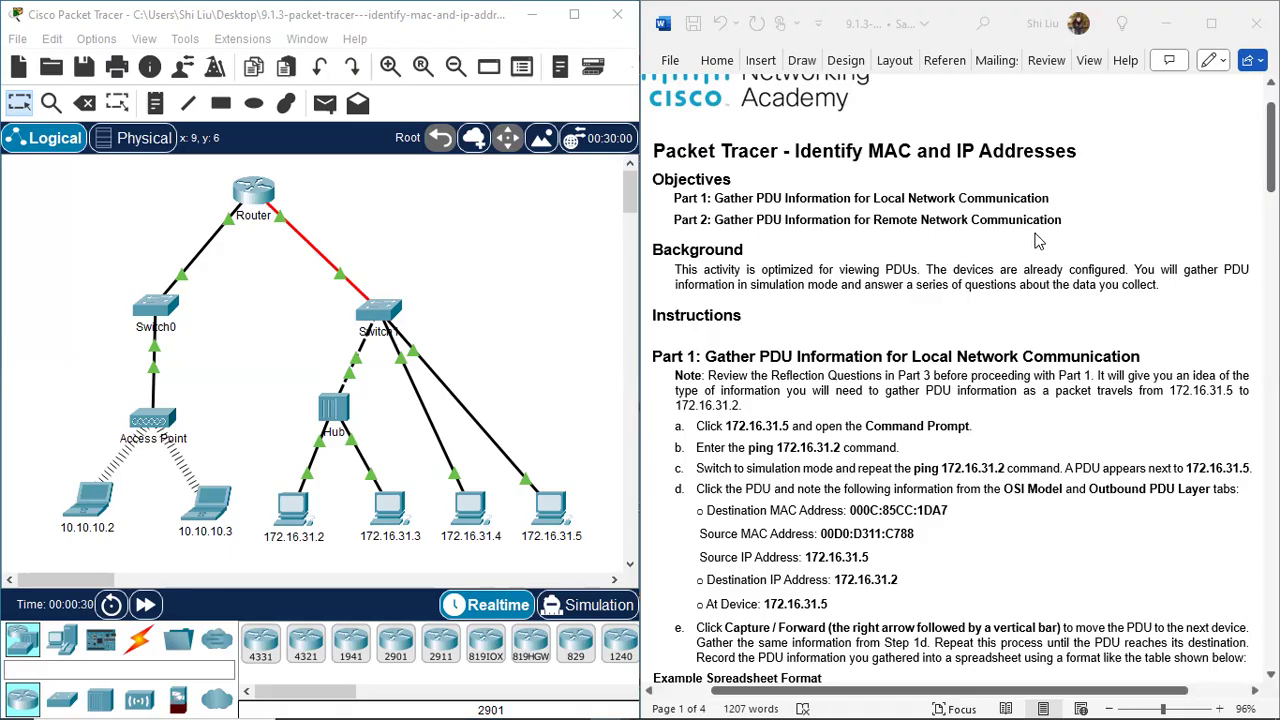
drag(67, 176, 594, 556)
click(525, 375)
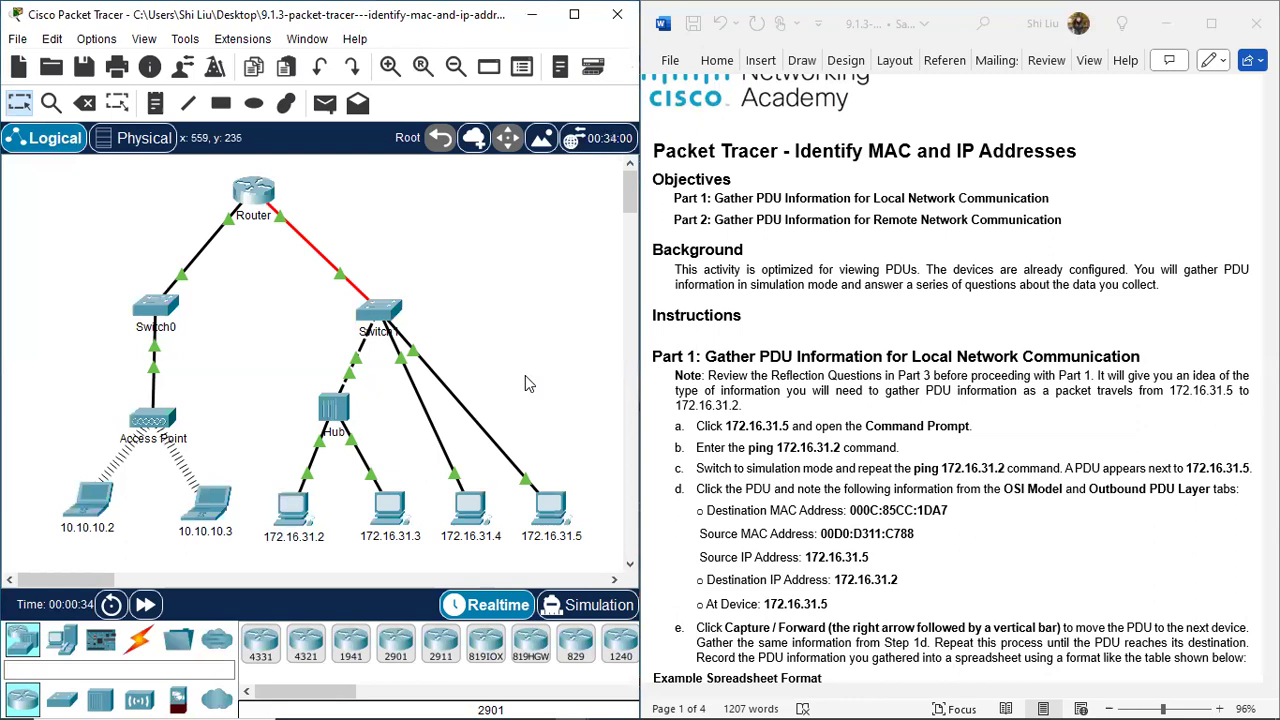
drag(192, 174, 327, 240)
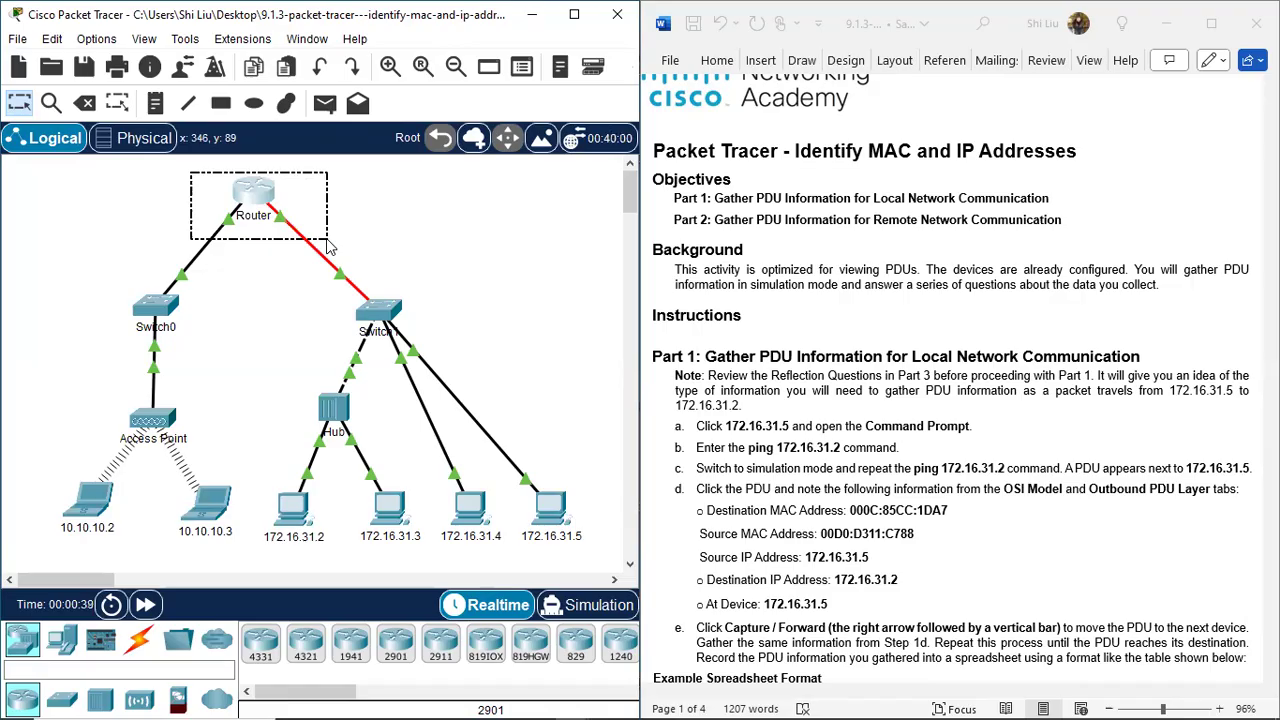
drag(330, 247, 330, 247)
drag(204, 208, 311, 240)
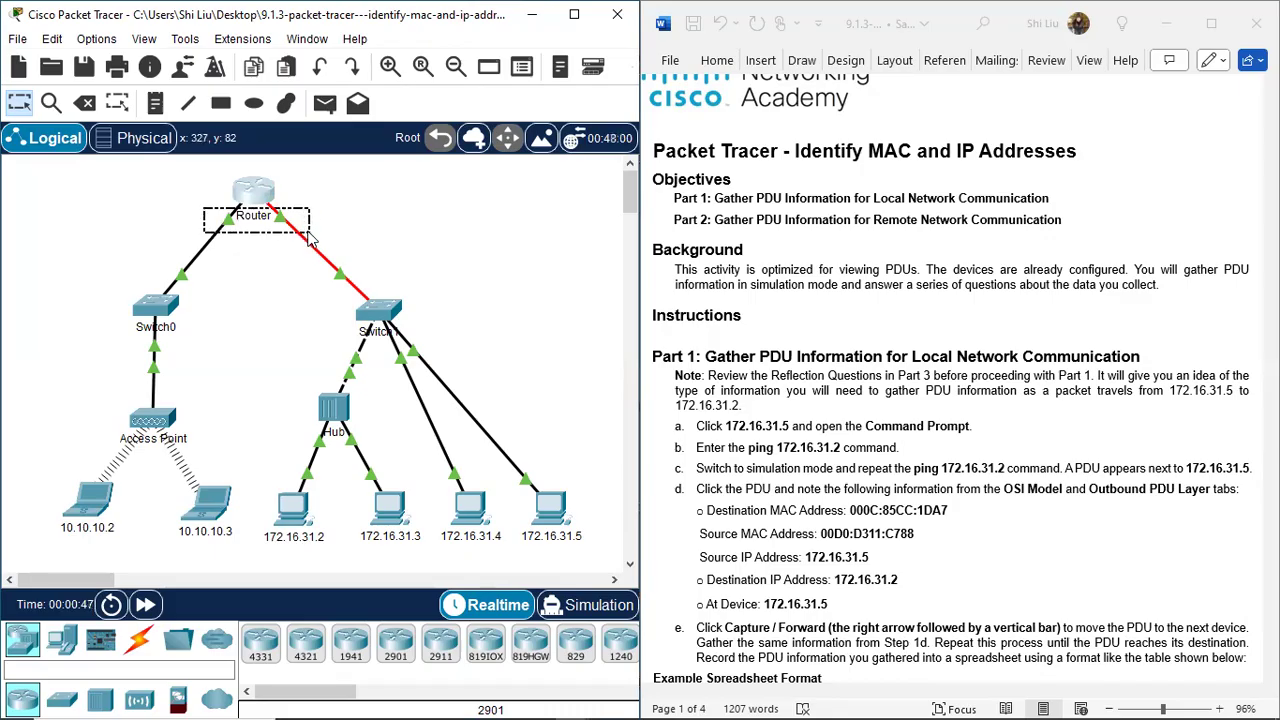
drag(309, 237, 309, 237)
drag(57, 203, 240, 568)
drag(486, 204, 264, 566)
drag(33, 206, 240, 556)
drag(266, 246, 612, 570)
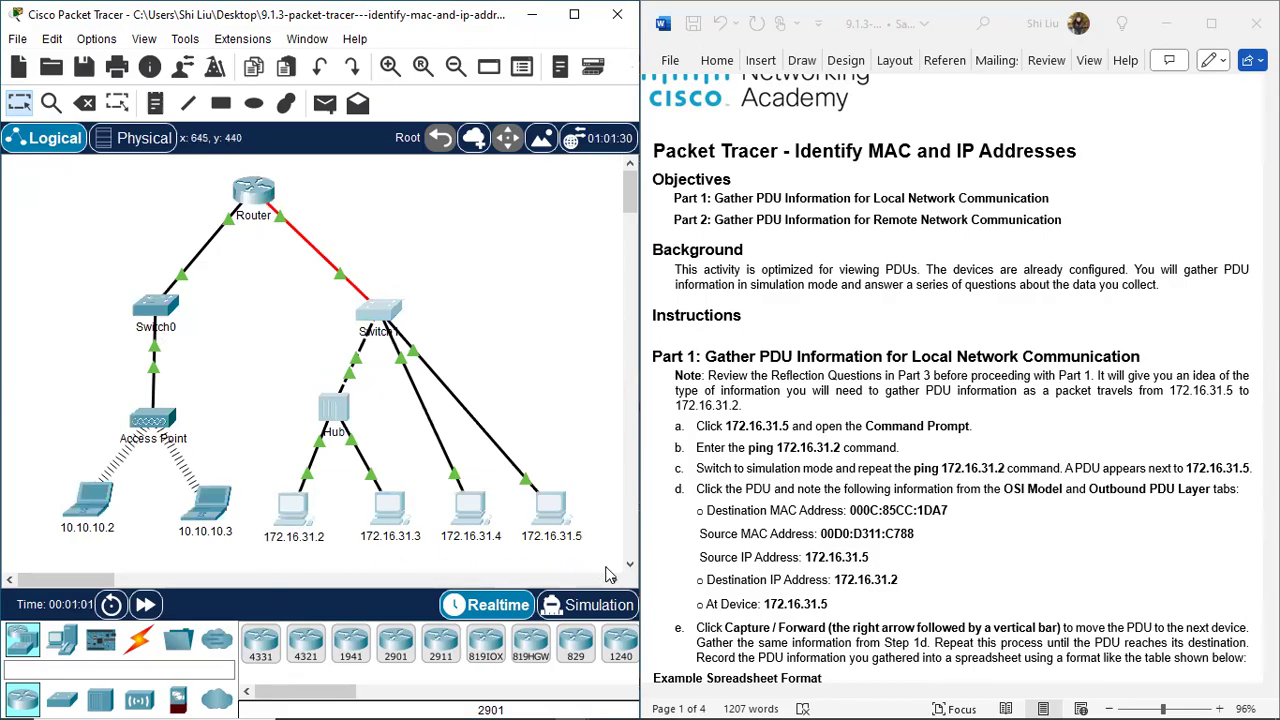
click(866, 284)
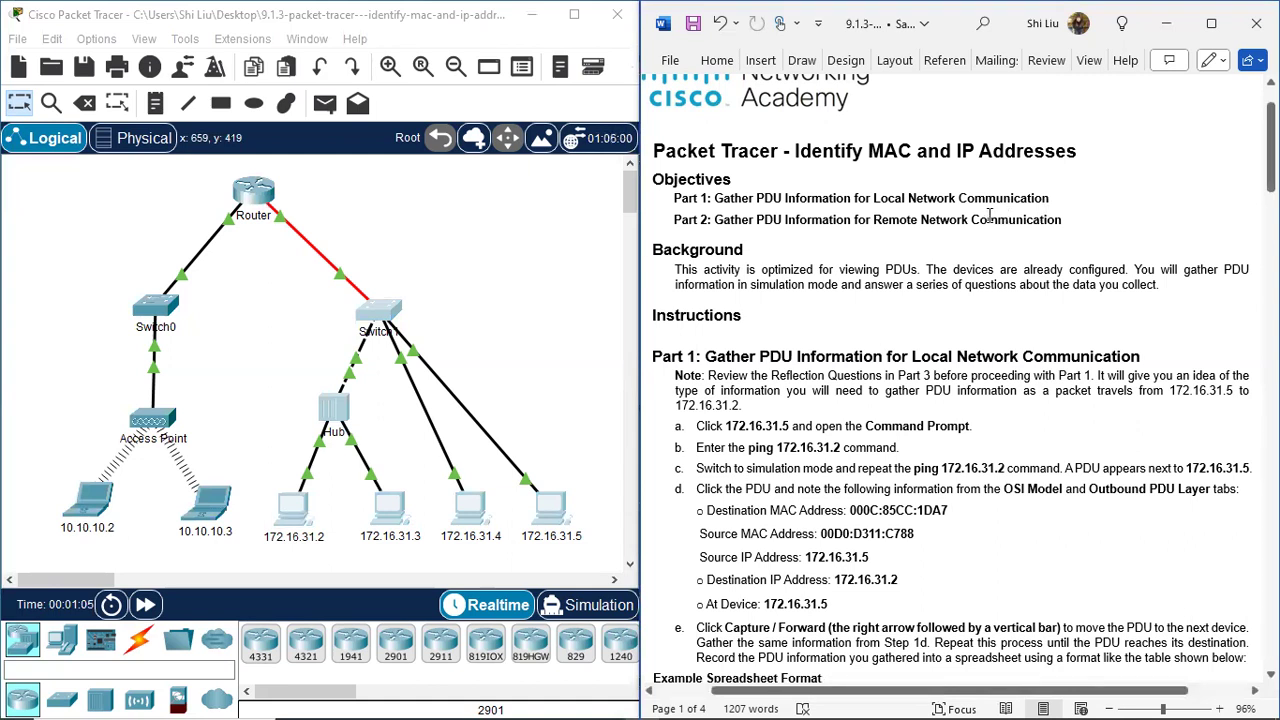
Compare the endpoints for local communication, 172.16.31.5 and 172.16.31.2, with those for remote communication, 172.16.31.5 and 10.10.10.2, in the topology
drag(590, 472, 518, 570)
drag(250, 478, 328, 572)
drag(590, 468, 517, 571)
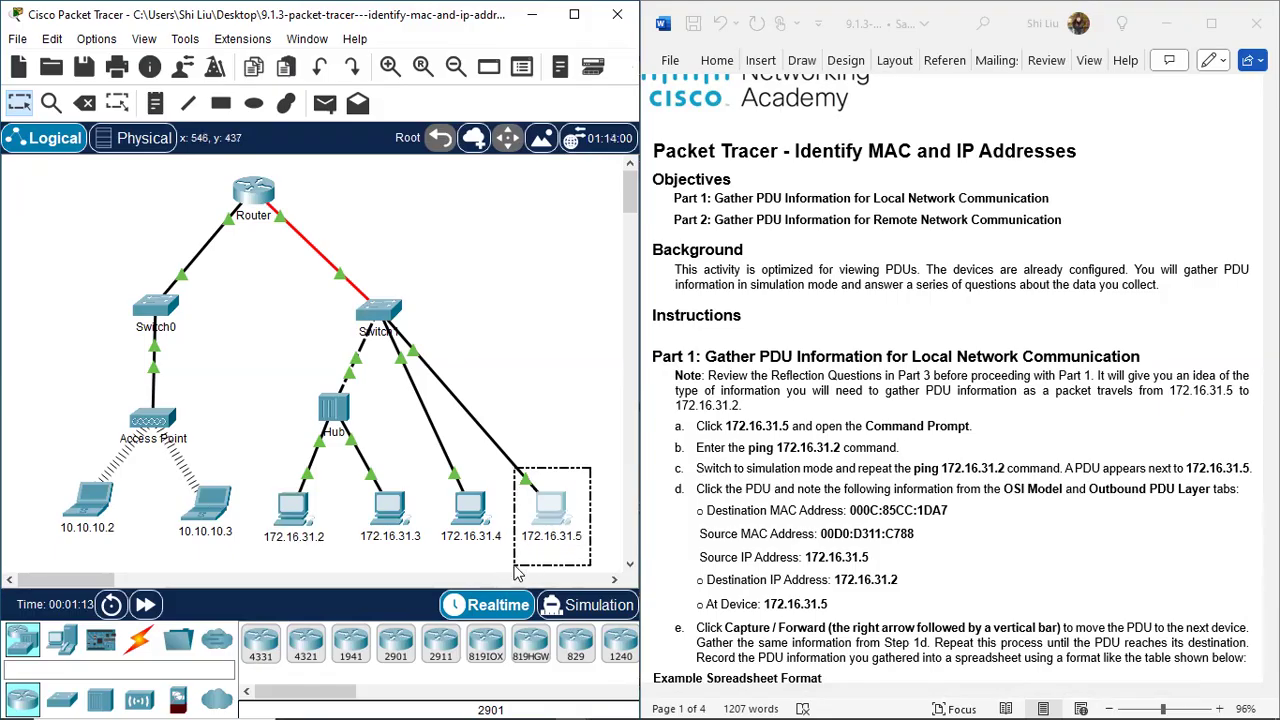
drag(517, 572, 517, 572)
drag(260, 476, 344, 571)
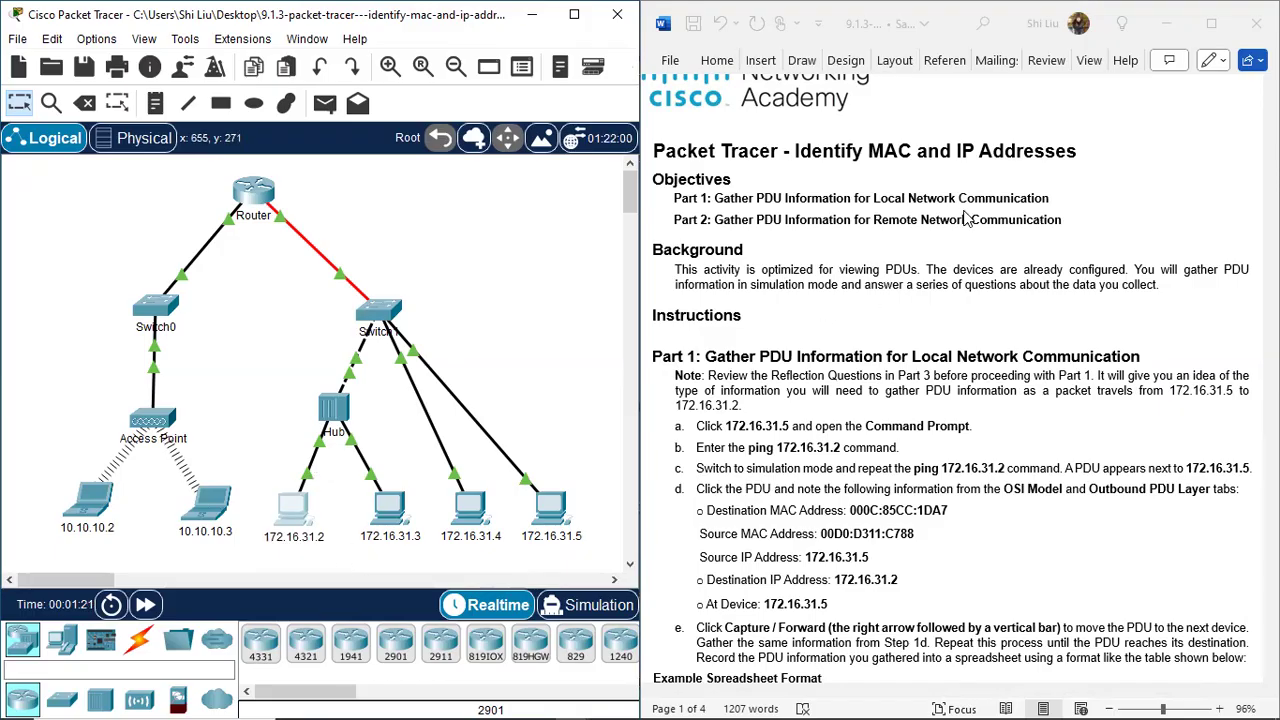
drag(585, 467, 517, 568)
drag(255, 474, 336, 571)
drag(591, 472, 508, 582)
drag(35, 471, 140, 558)
drag(600, 471, 515, 566)
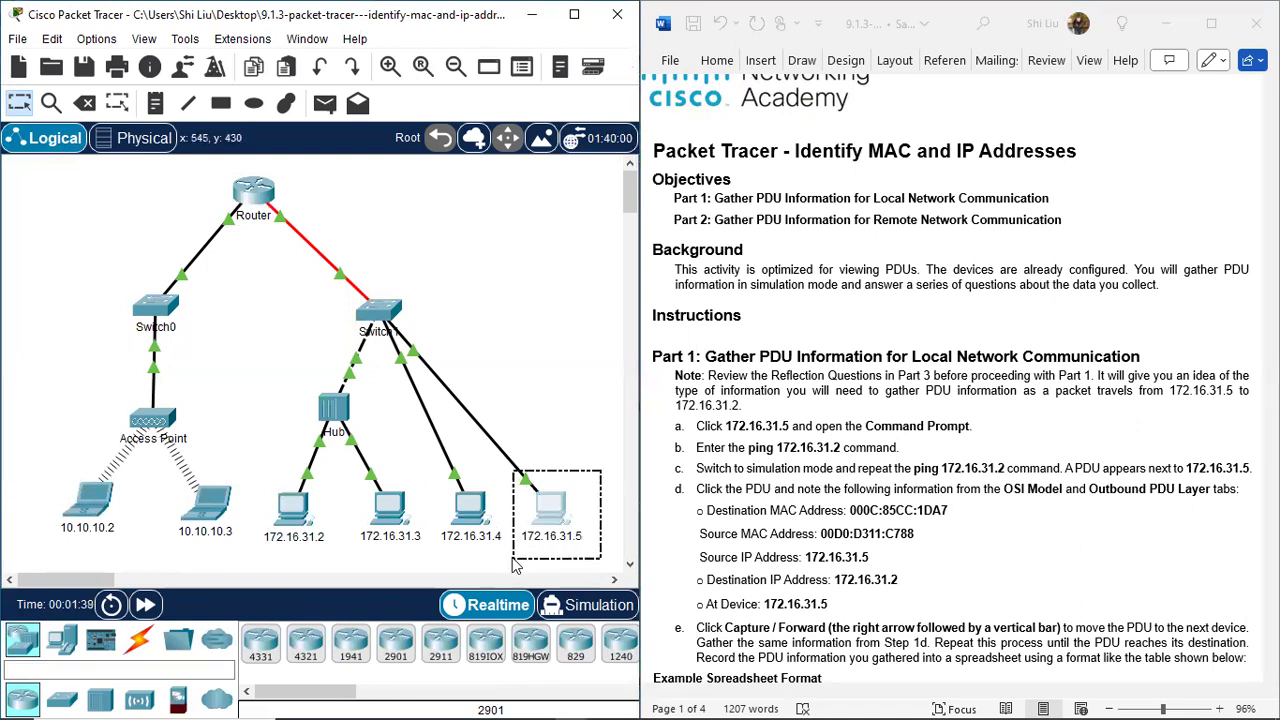
drag(515, 566, 515, 566)
drag(30, 461, 140, 566)
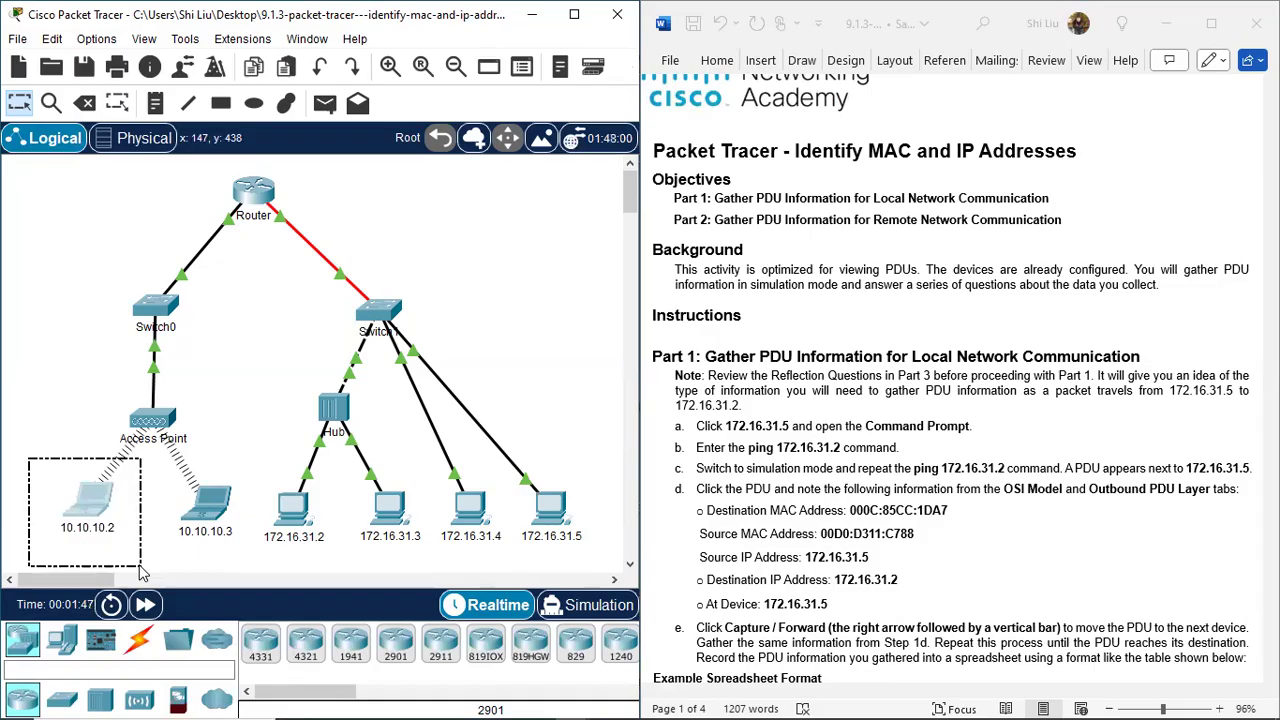
drag(141, 572, 141, 572)
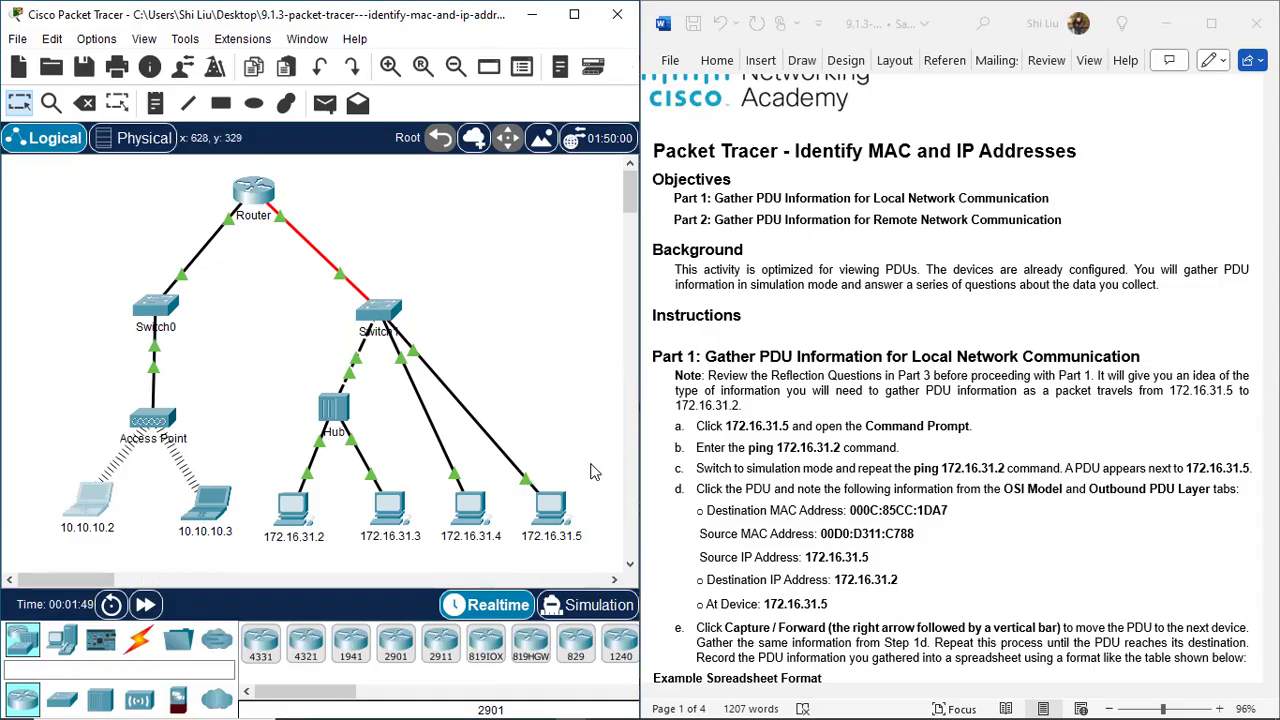
drag(592, 464, 512, 552)
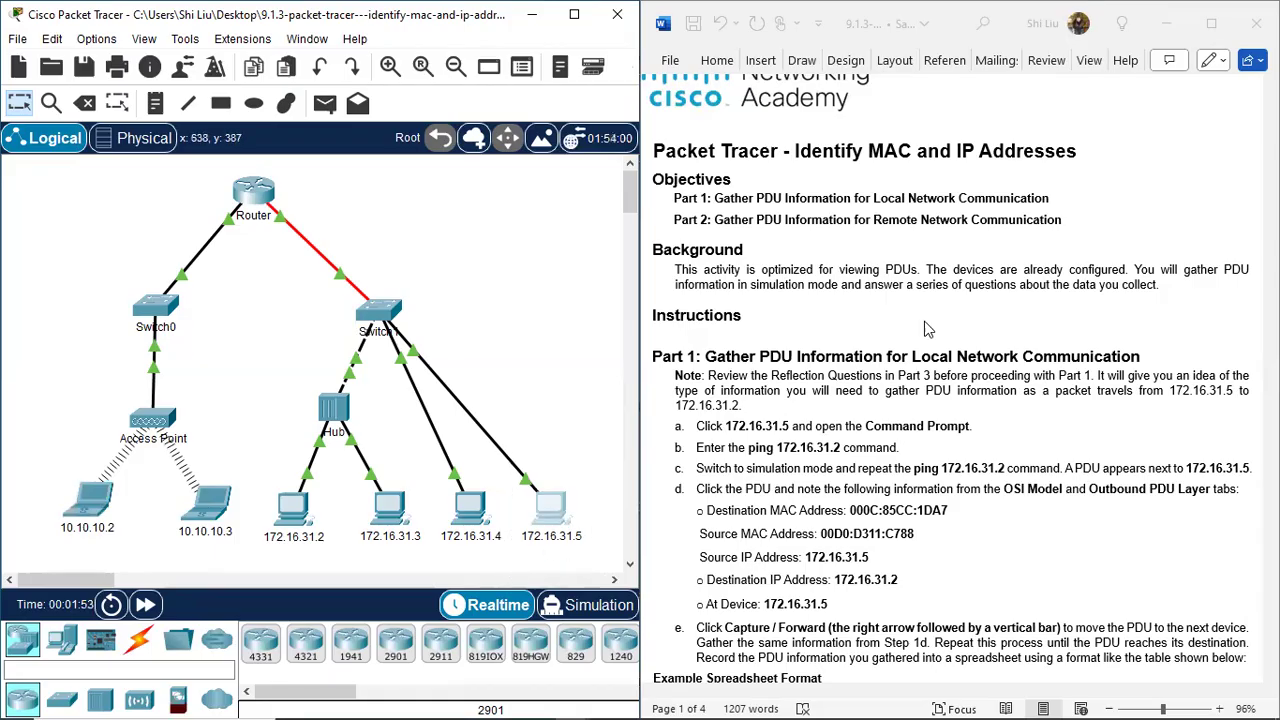
click(922, 318)
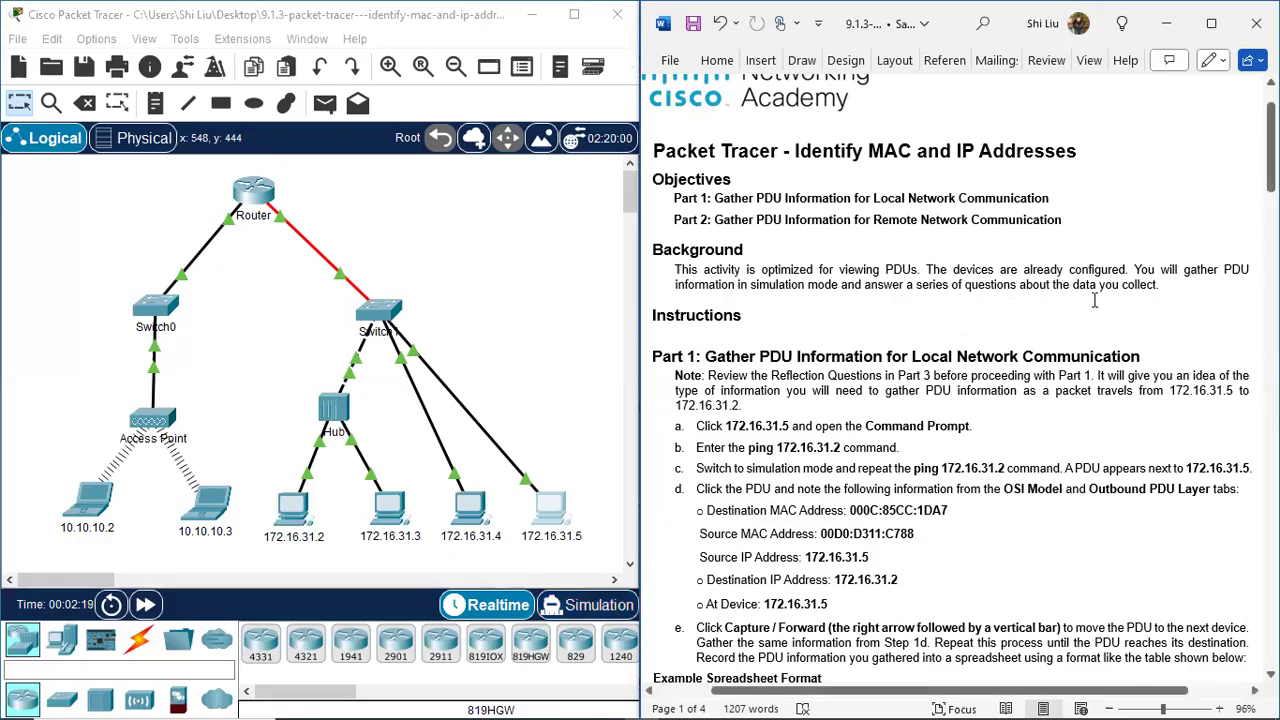
Read the Part 1 instructions and locate source PC 172.16.31.5 and destination PC 172.16.31.2 in the topology
scroll(730, 276, down, 2)
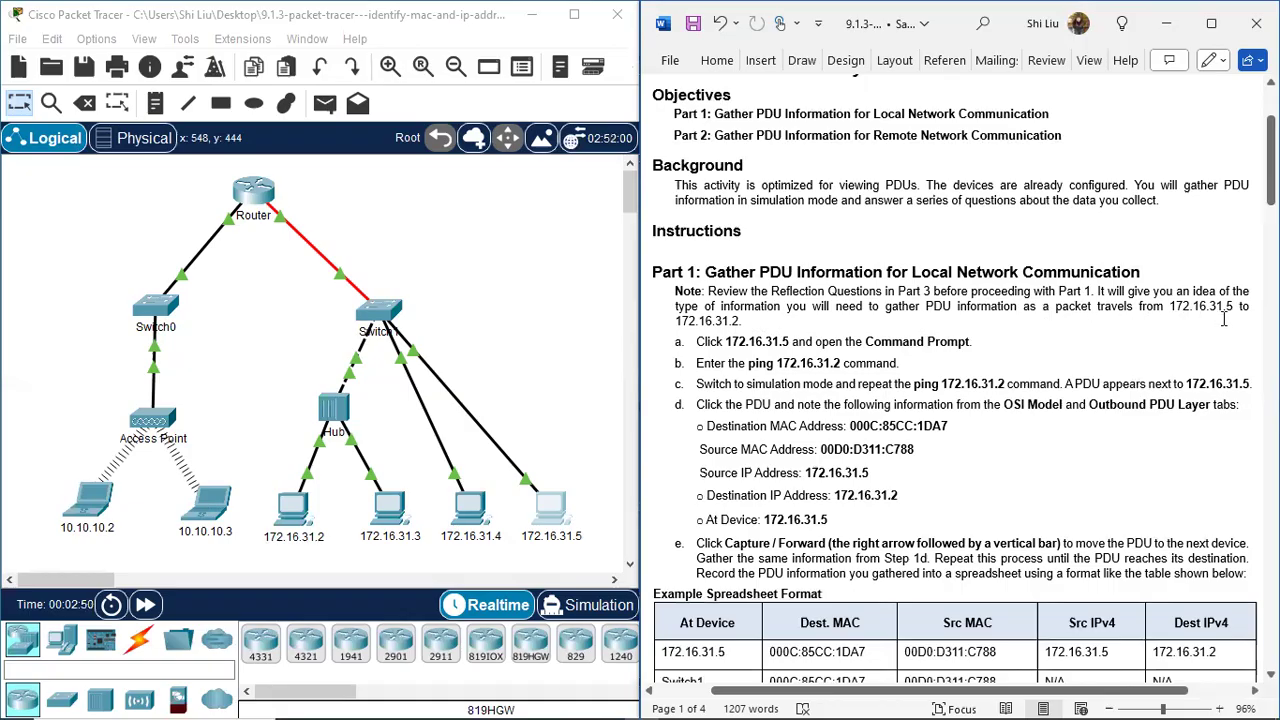
drag(592, 464, 513, 562)
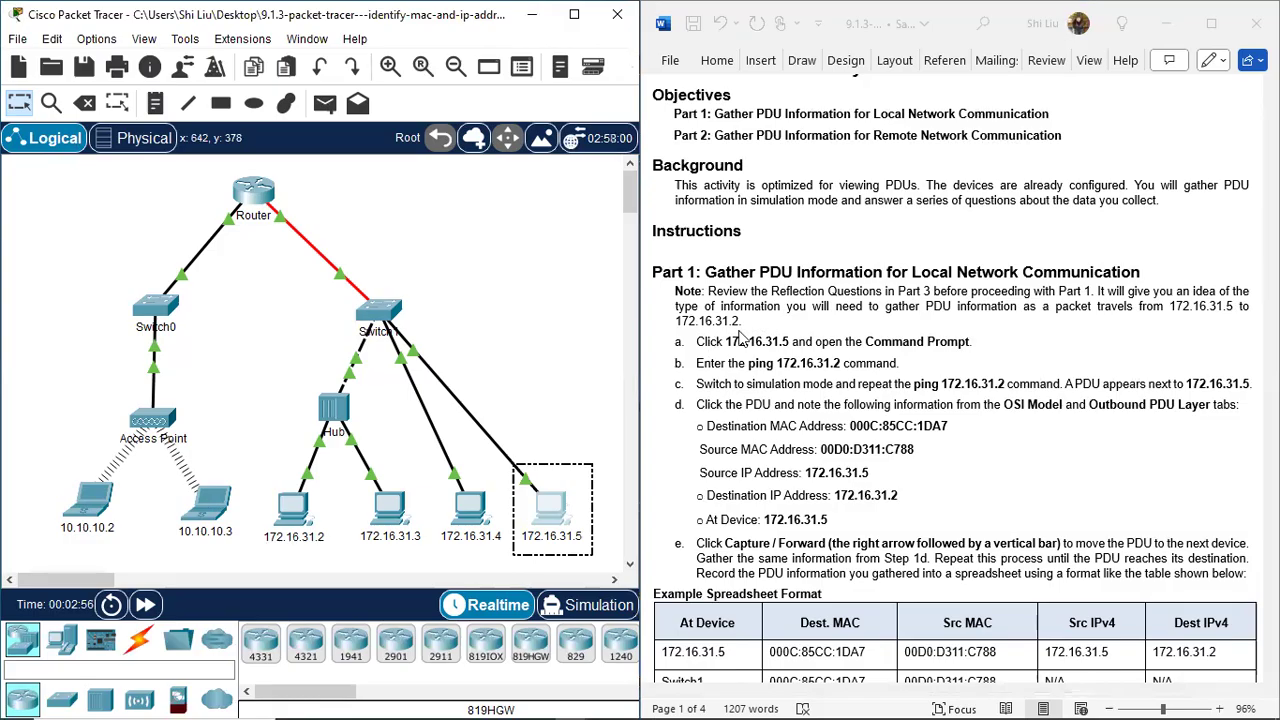
drag(261, 468, 332, 562)
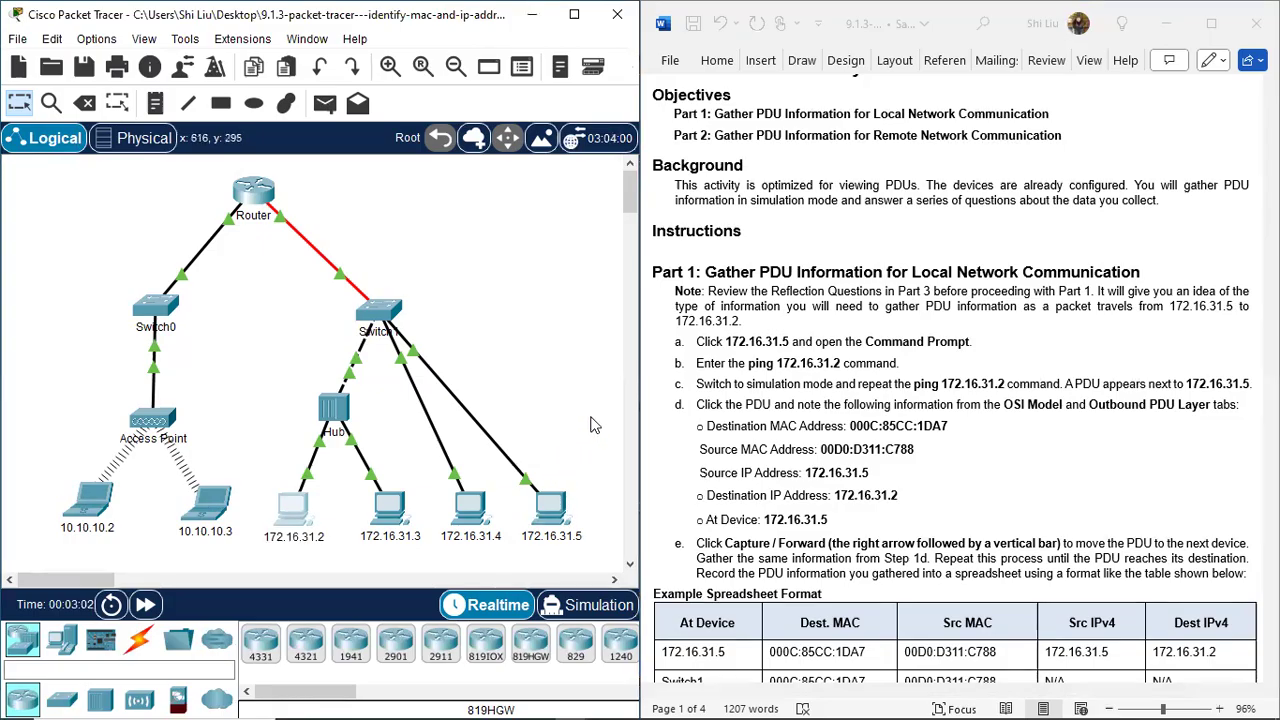
scroll(966, 357, down, 3)
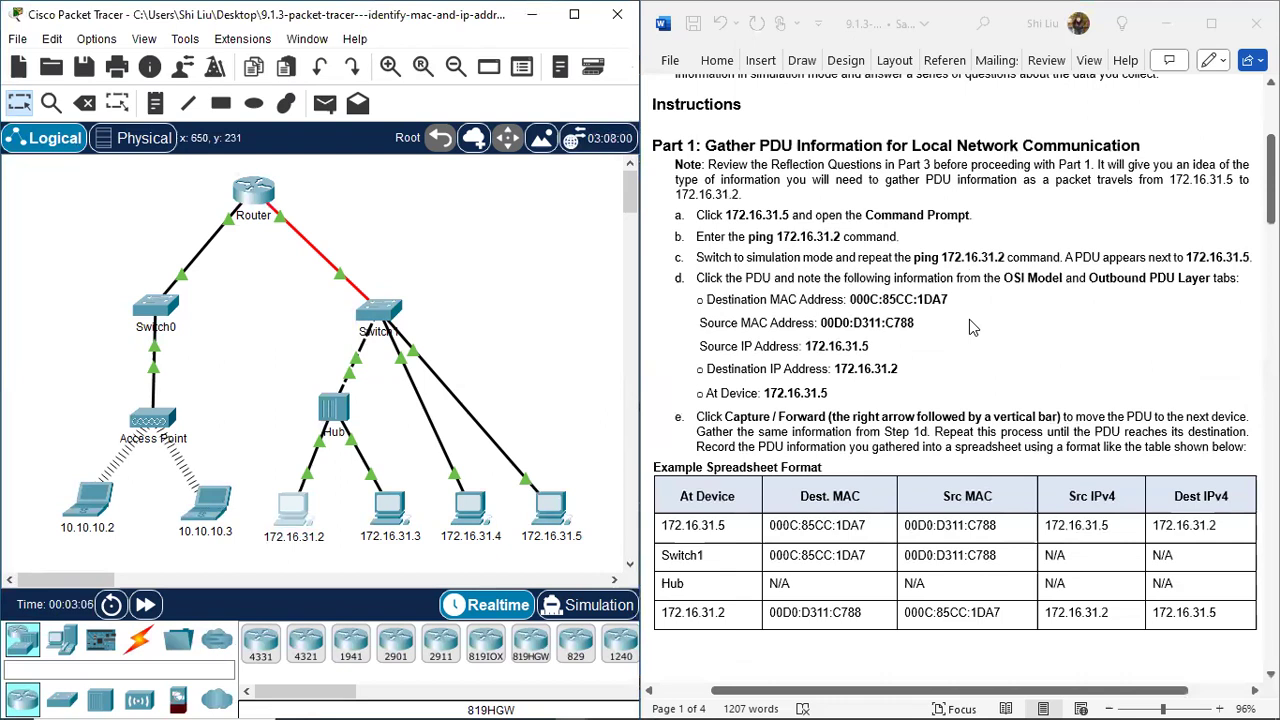
click(576, 349)
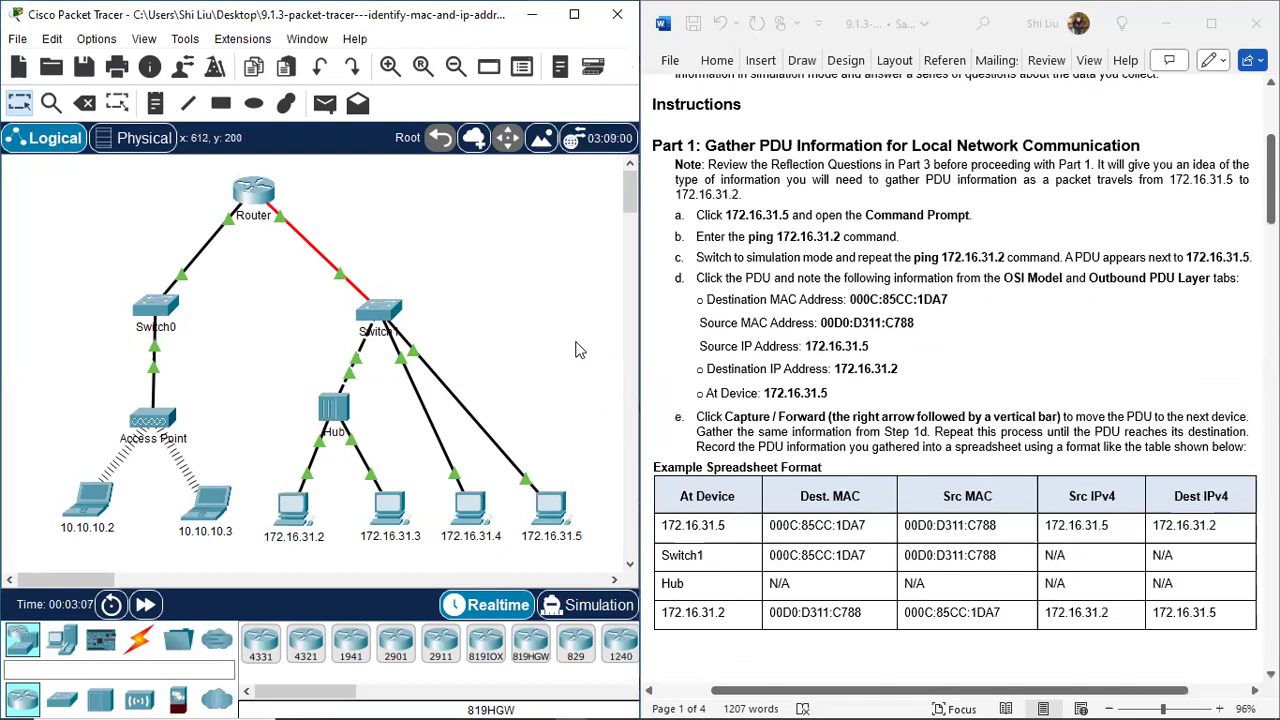
Open the Command Prompt on PC 172.16.31.5, place its window over the instructions, and run ping 172.16.31.2
click(551, 511)
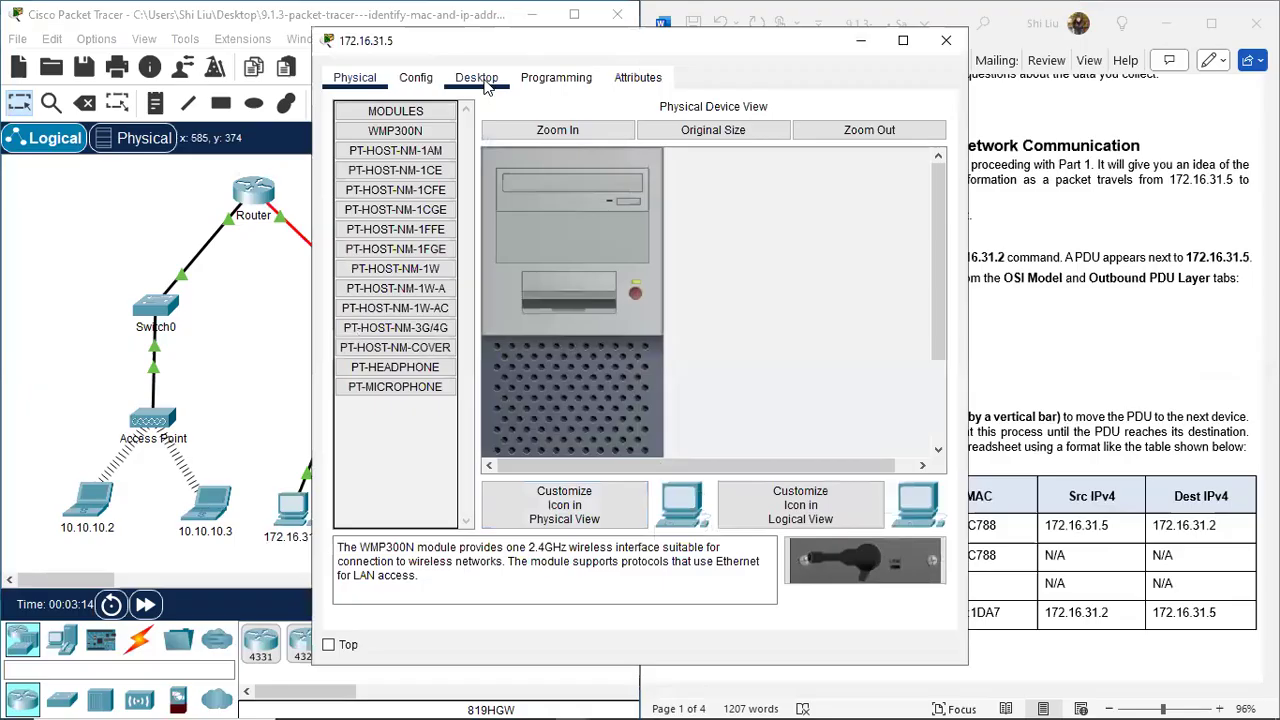
click(482, 80)
click(733, 169)
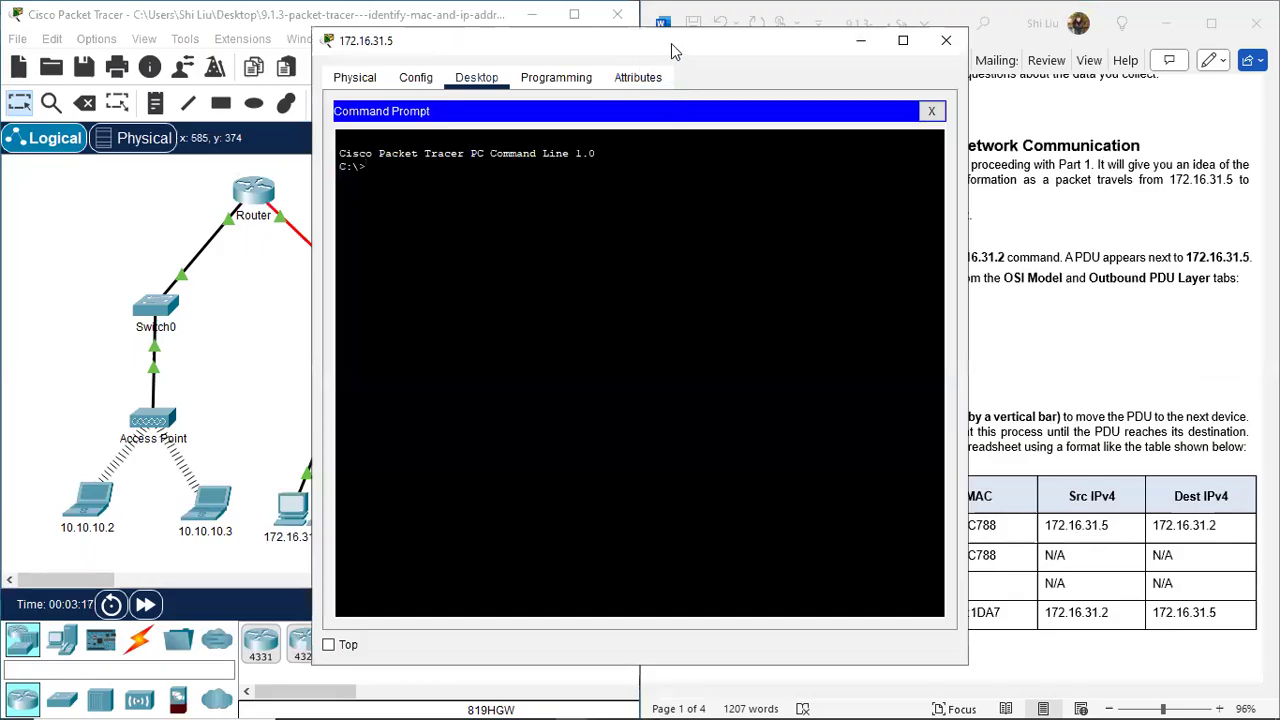
drag(671, 44, 1002, 105)
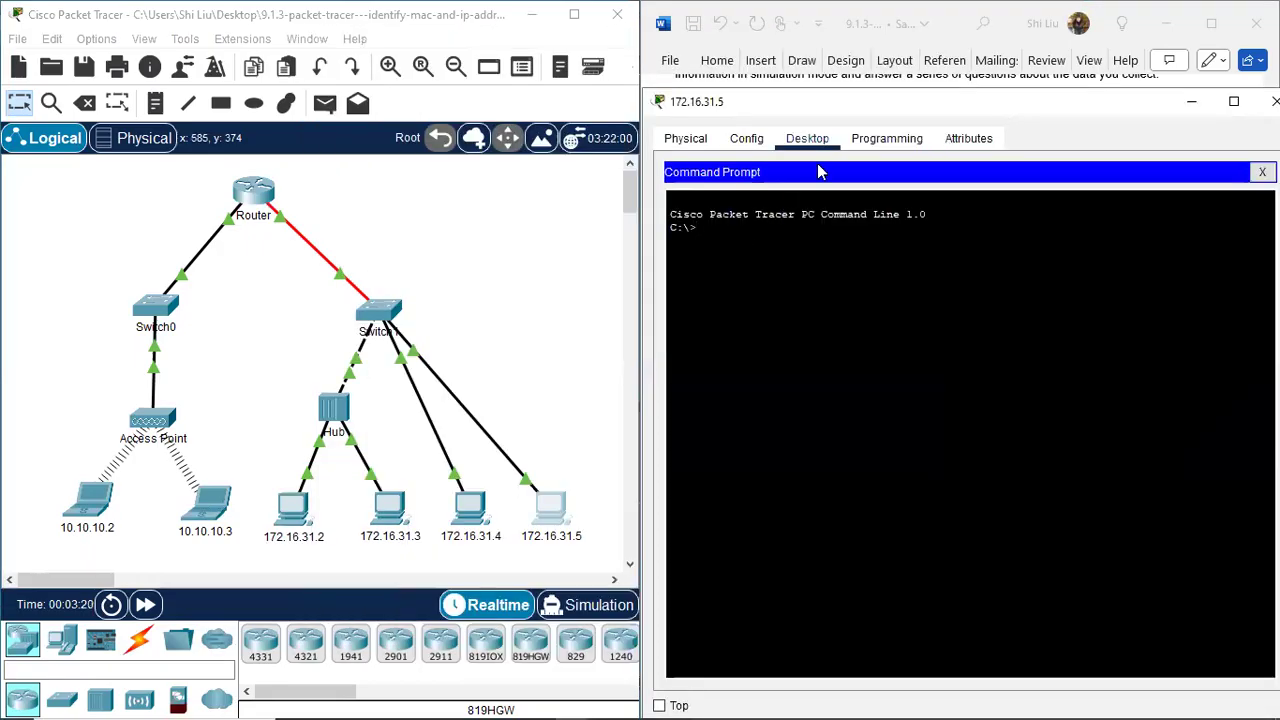
text(ping 172.16.31.2)
key(Return)
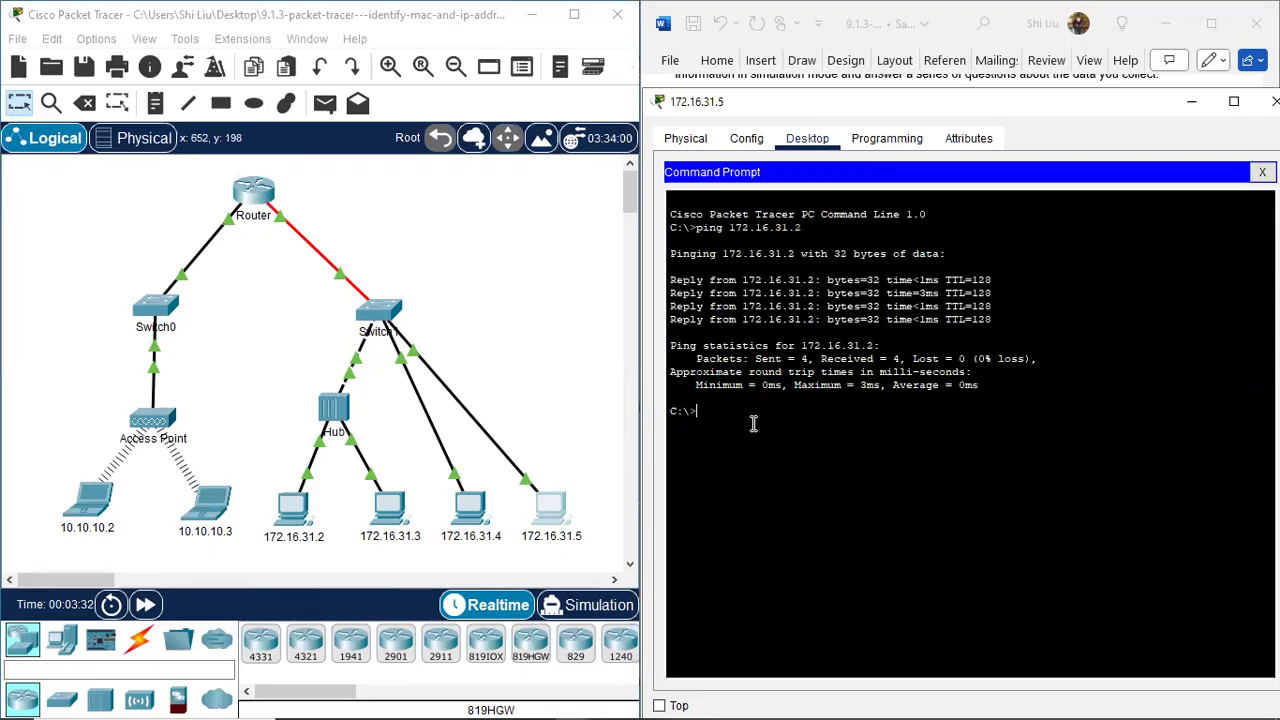
Change to Simulation mode and repeat the ping 172.16.31.2 command from PC 172.16.31.5
click(589, 614)
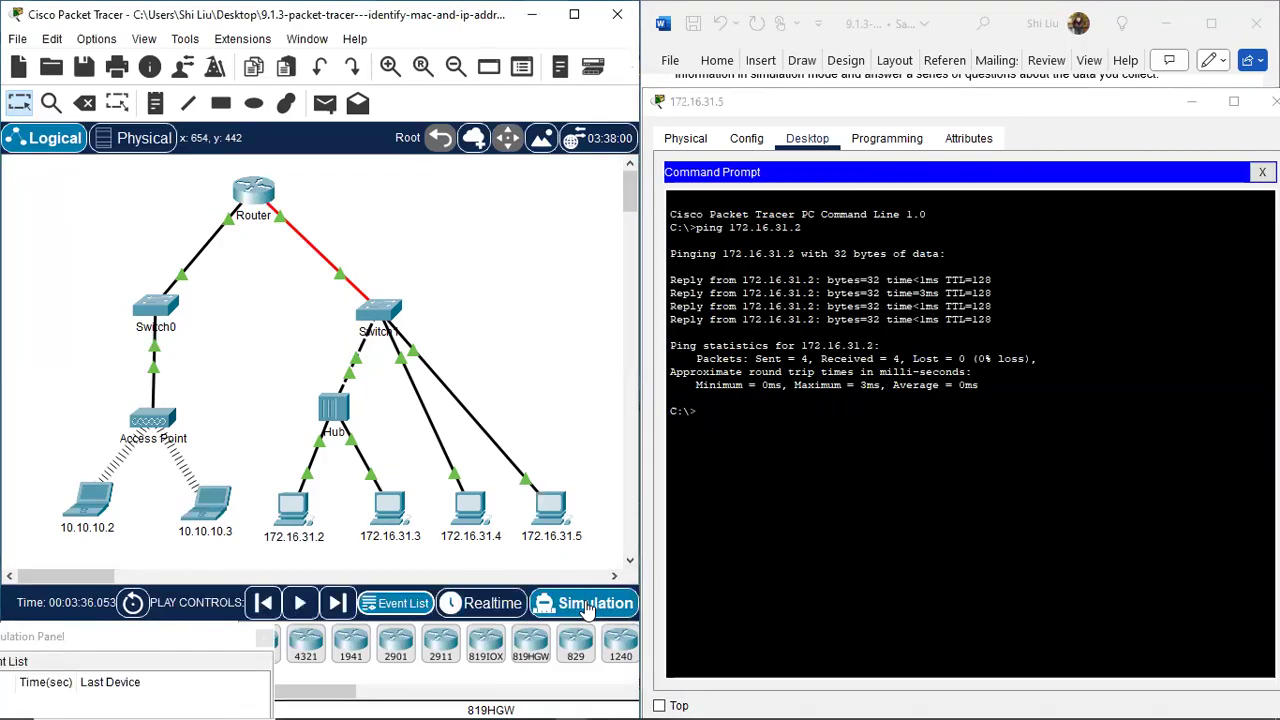
click(750, 416)
key(Up)
key(Return)
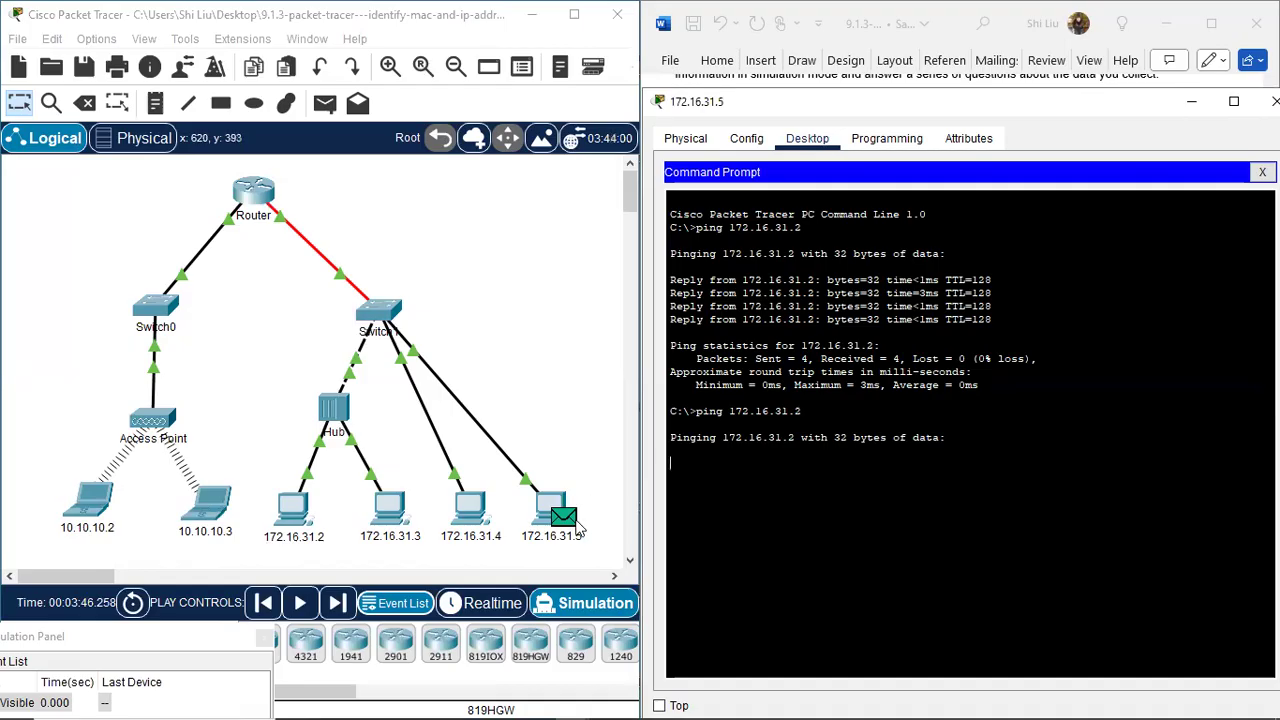
Minimize the PC window and open the PDU information at 172.16.31.5, placing it beside the instructions
click(1191, 101)
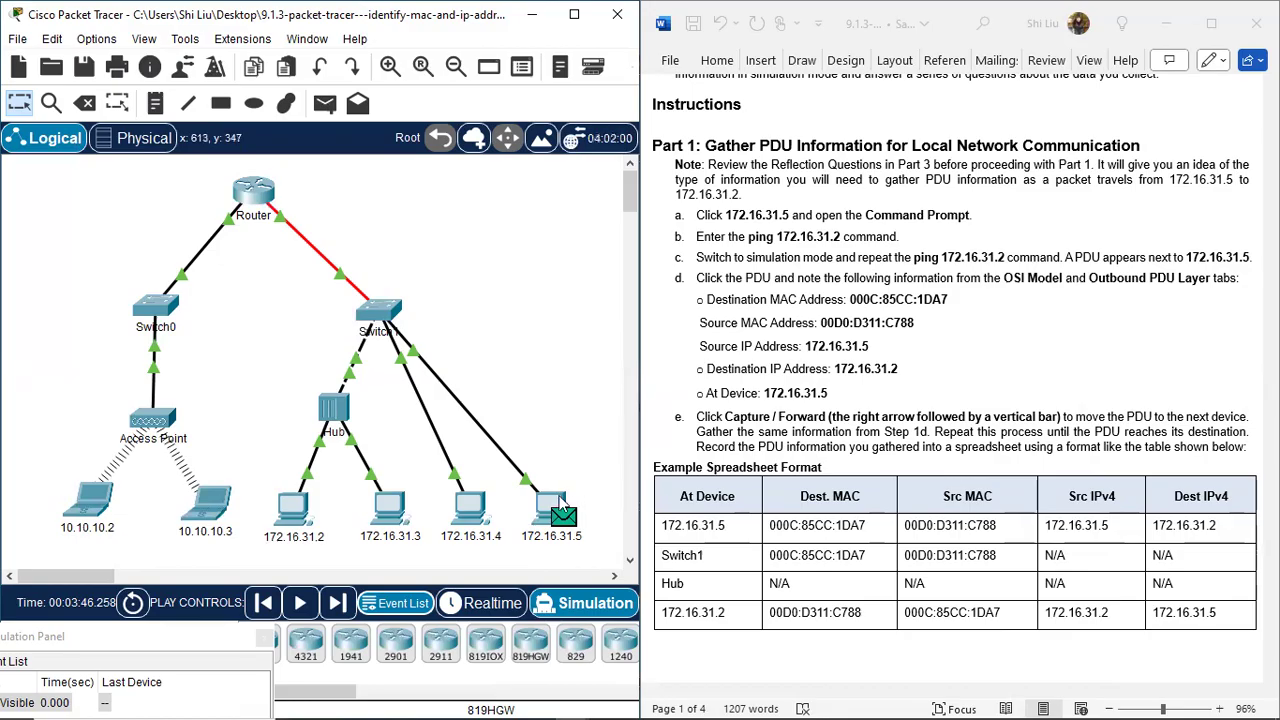
click(566, 520)
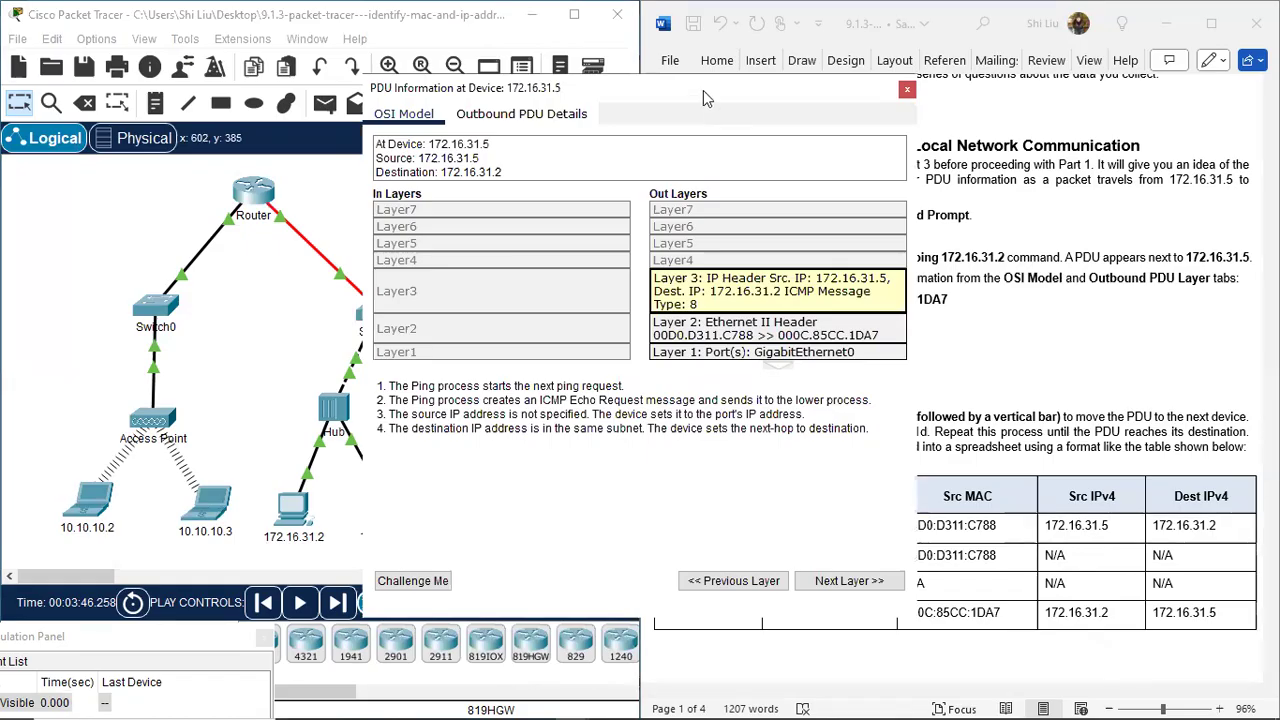
drag(703, 90, 418, 86)
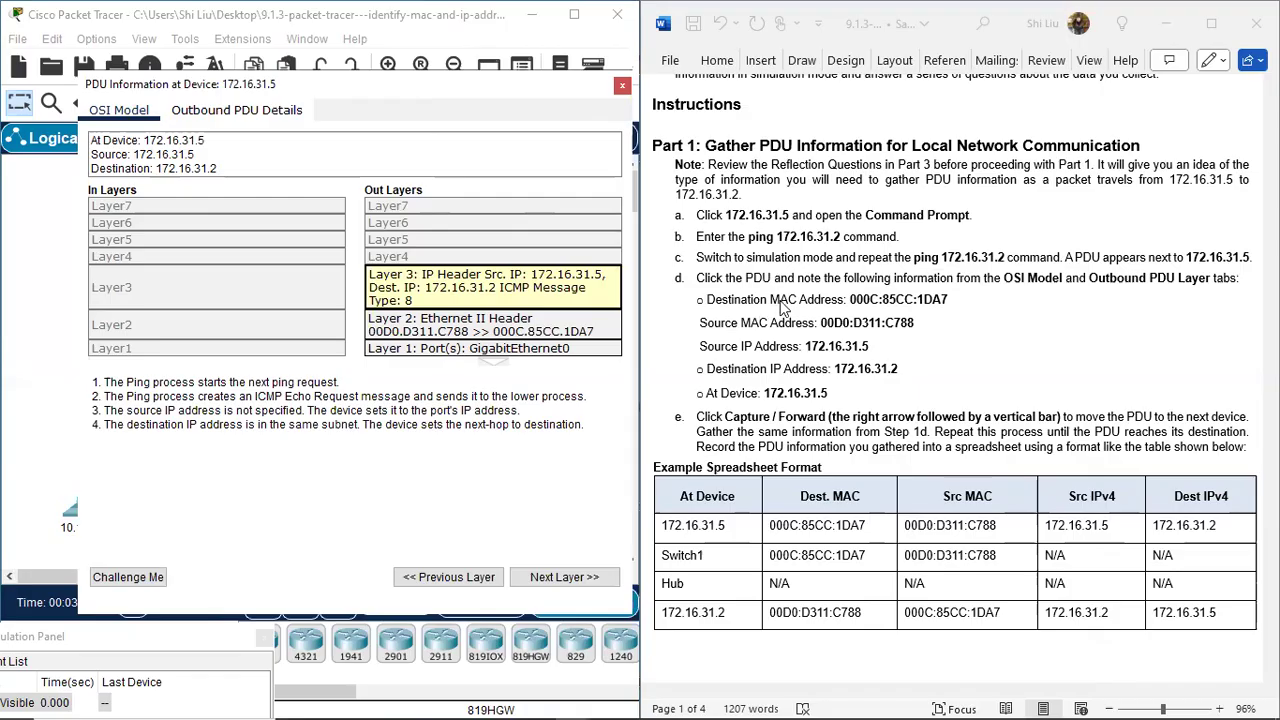
Review which PDU details step d asks for: destination and source MAC addresses, source and destination IP addresses, and the device
click(740, 305)
drag(720, 301, 790, 303)
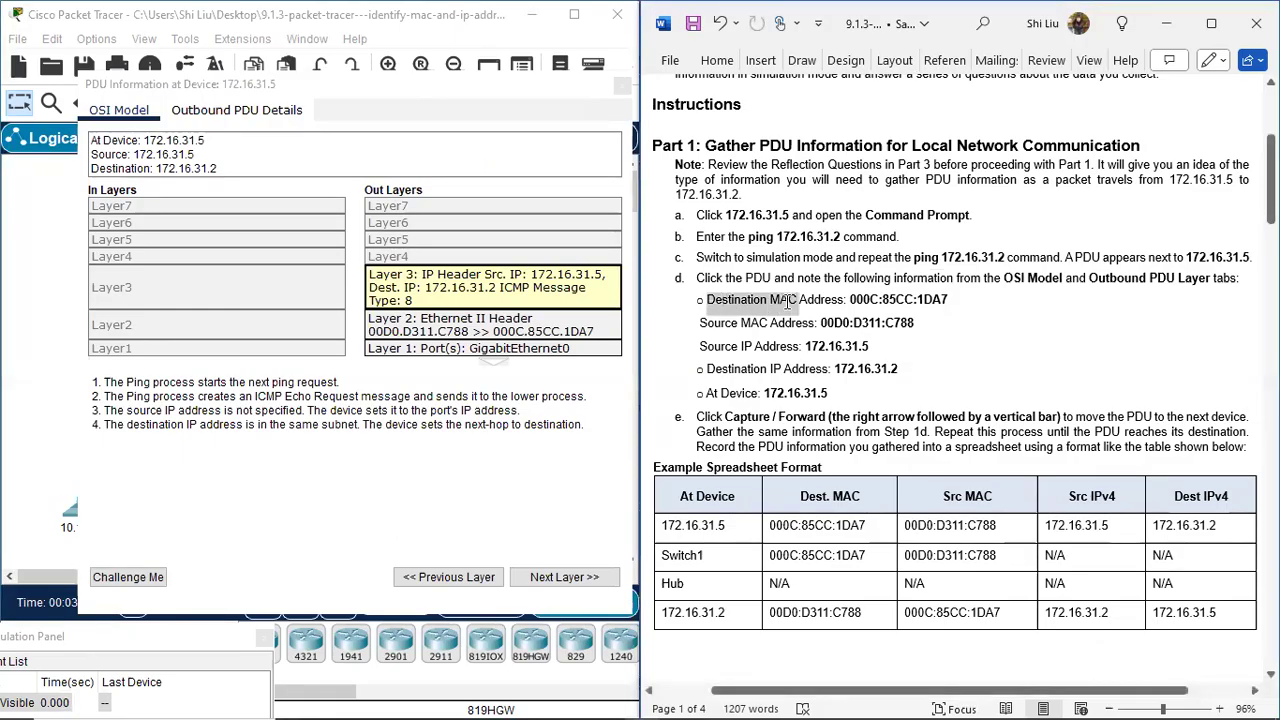
drag(716, 322, 768, 323)
drag(702, 347, 797, 350)
drag(709, 369, 787, 368)
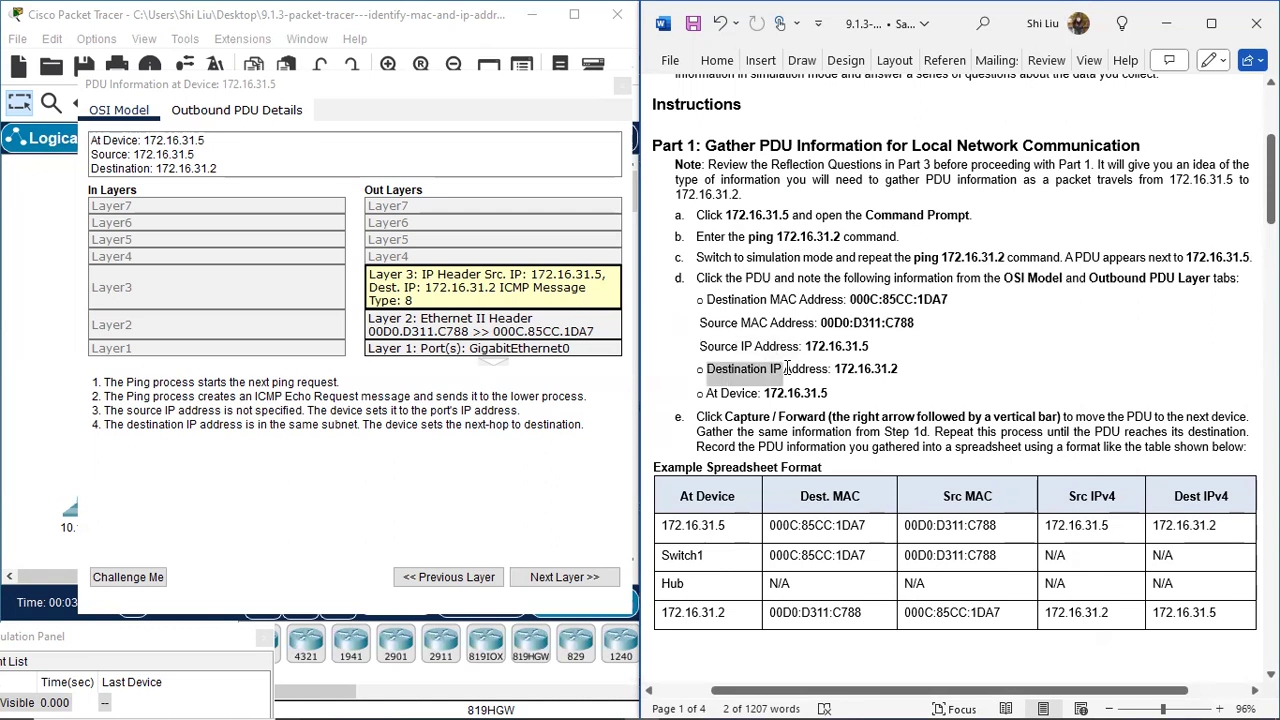
drag(707, 393, 758, 393)
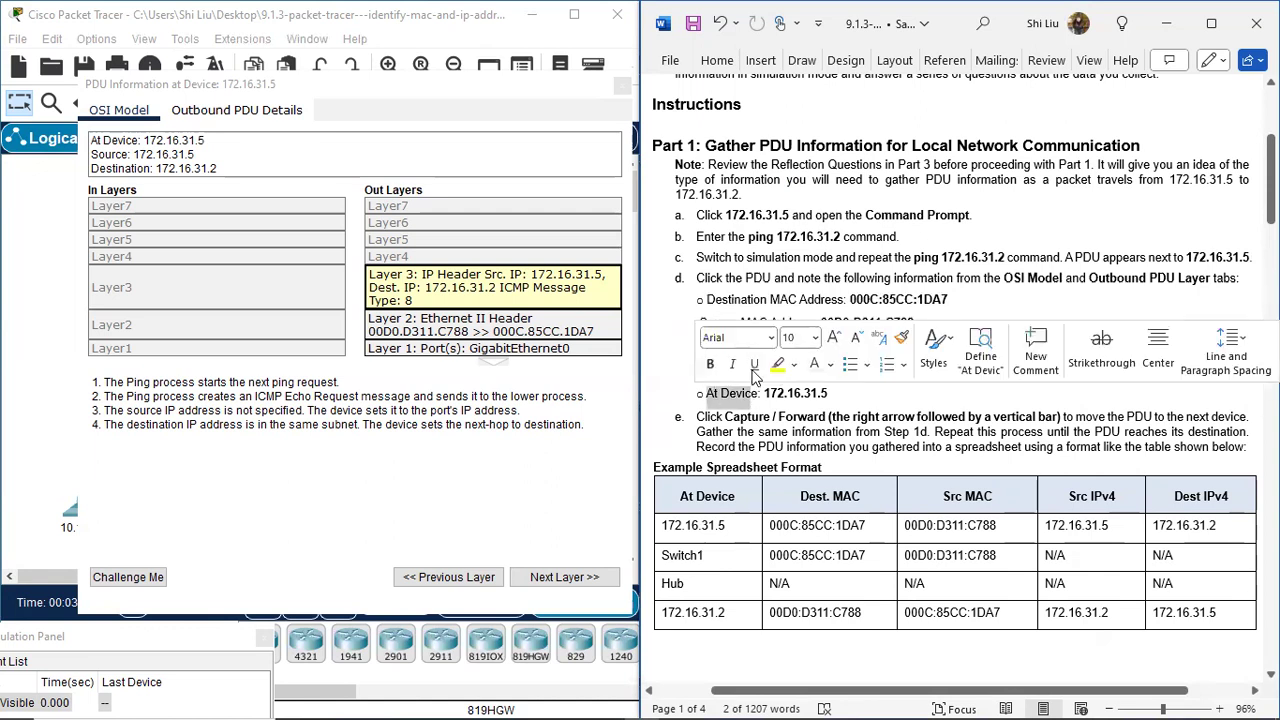
click(666, 341)
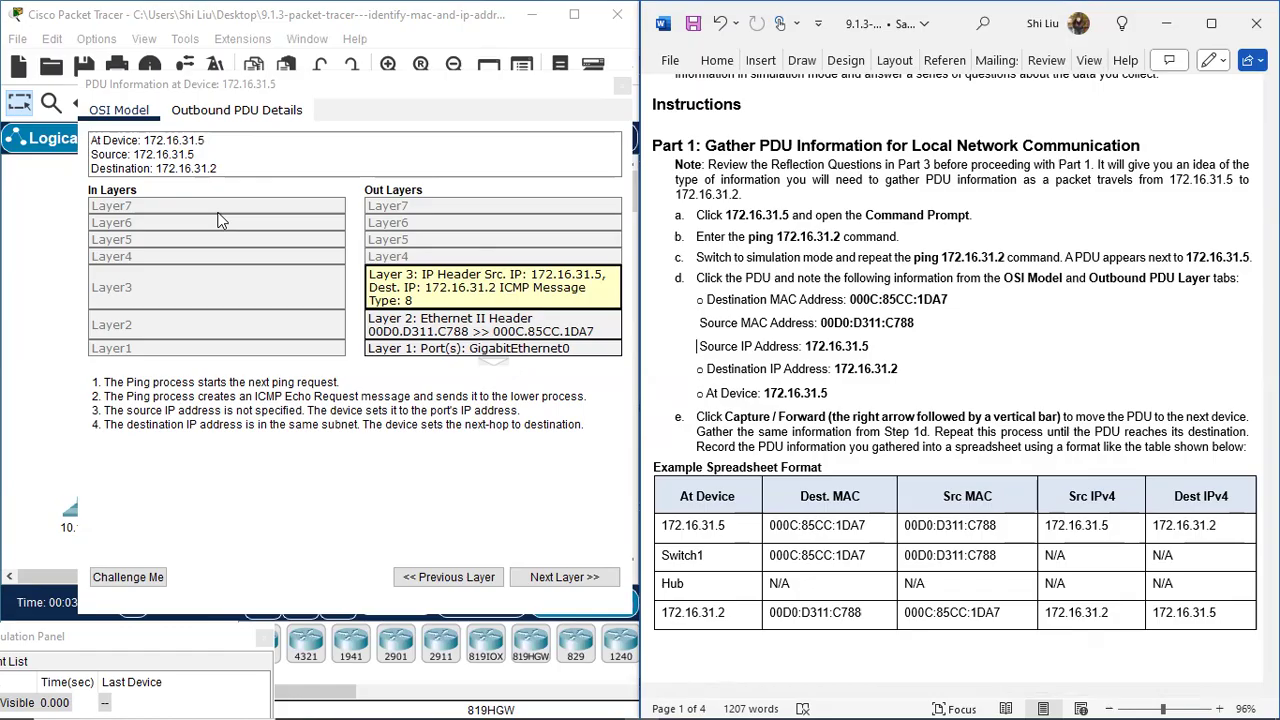
Inspect the PDU's outbound Layer 2 and Layer 3 details and compare them with the 172.16.31.5 row of the example table
click(440, 322)
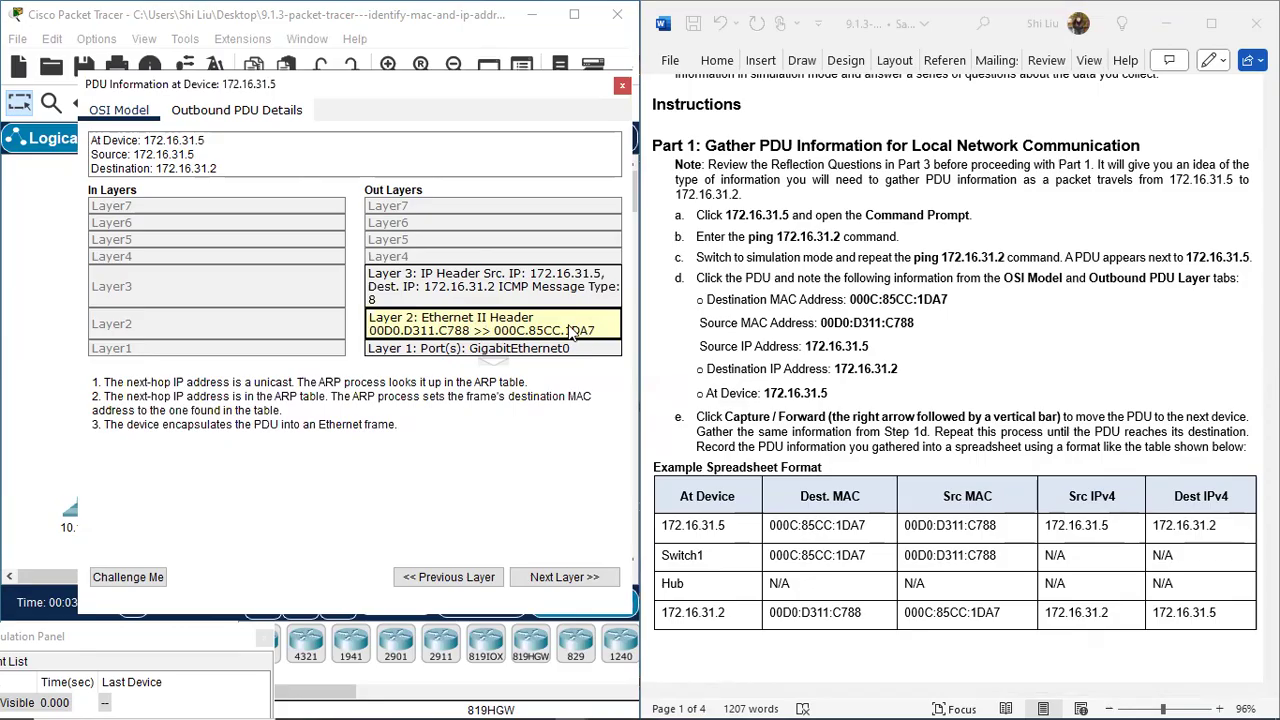
click(476, 287)
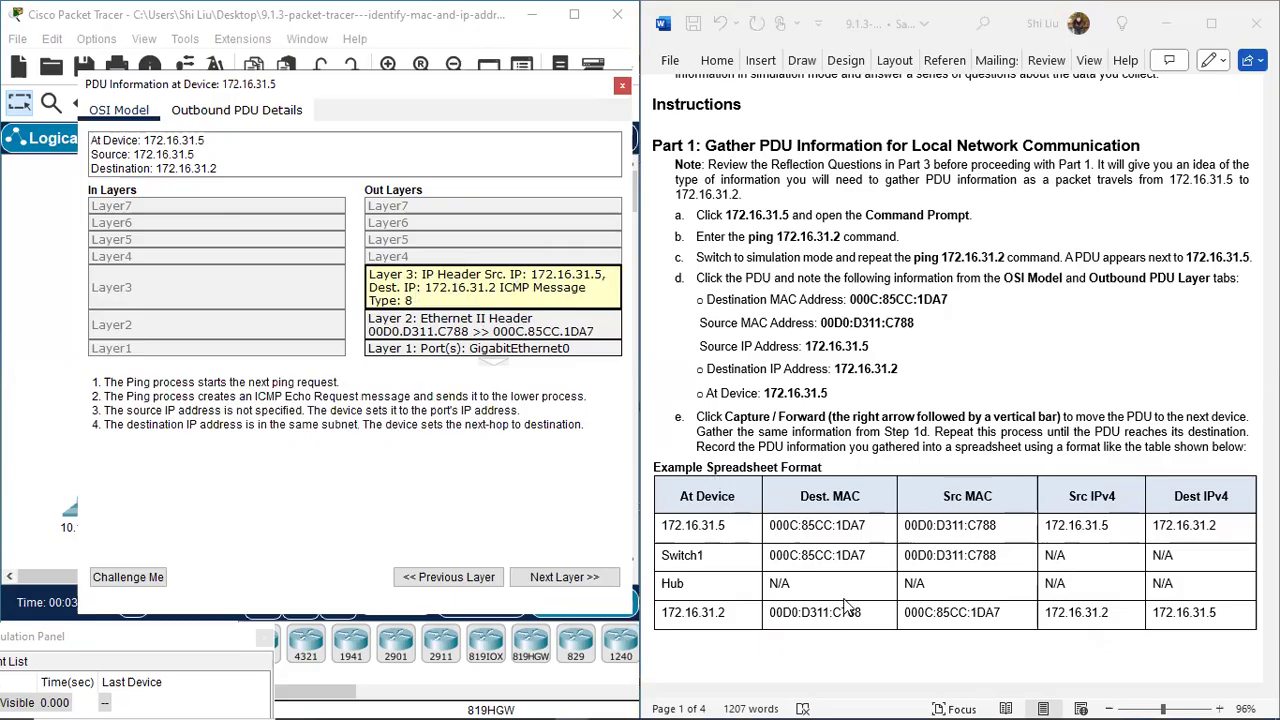
scroll(845, 608, down, 5)
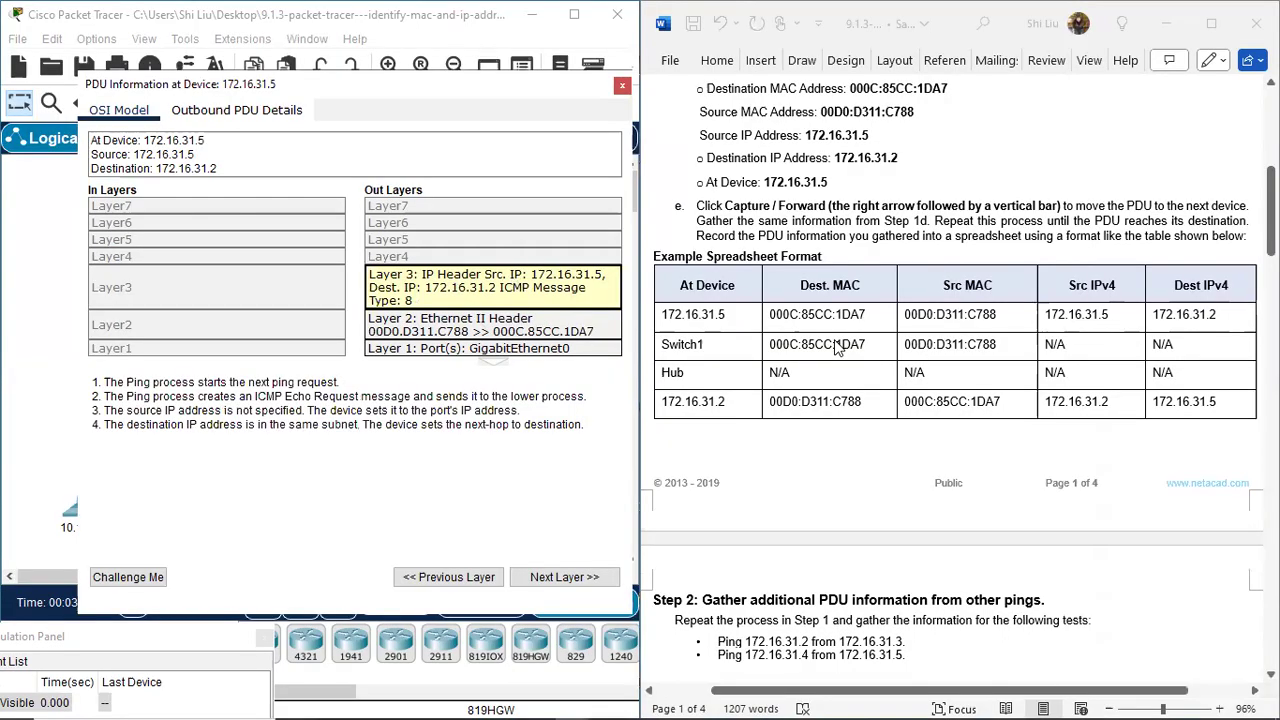
scroll(836, 343, up, 2)
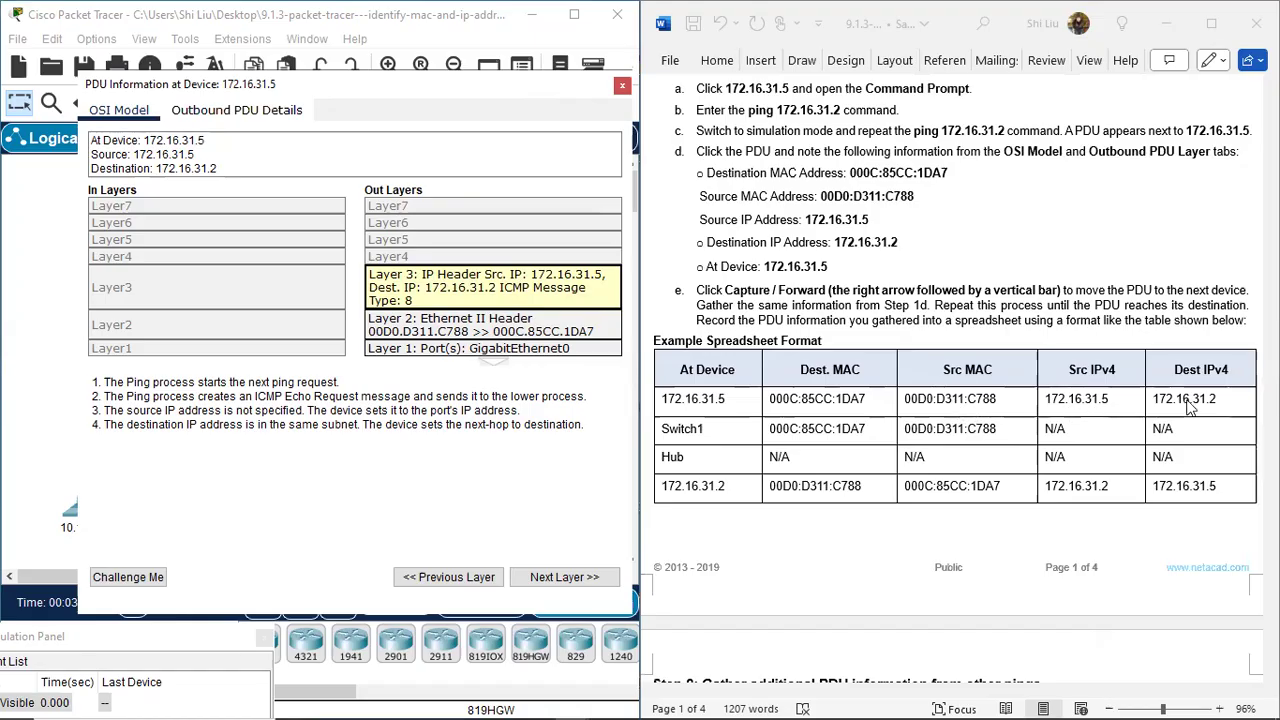
Close the current PDU information, forward the PDU to Switch1, and open its details there beside the instructions
click(620, 90)
click(338, 603)
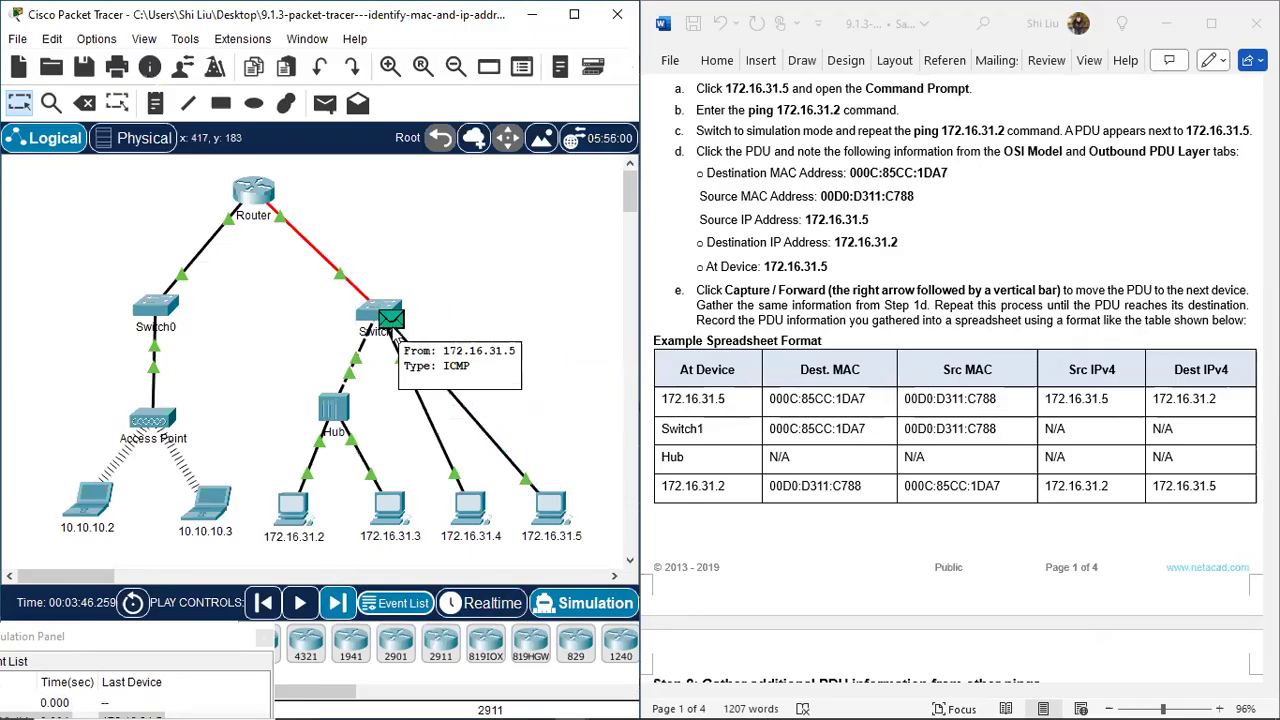
click(391, 322)
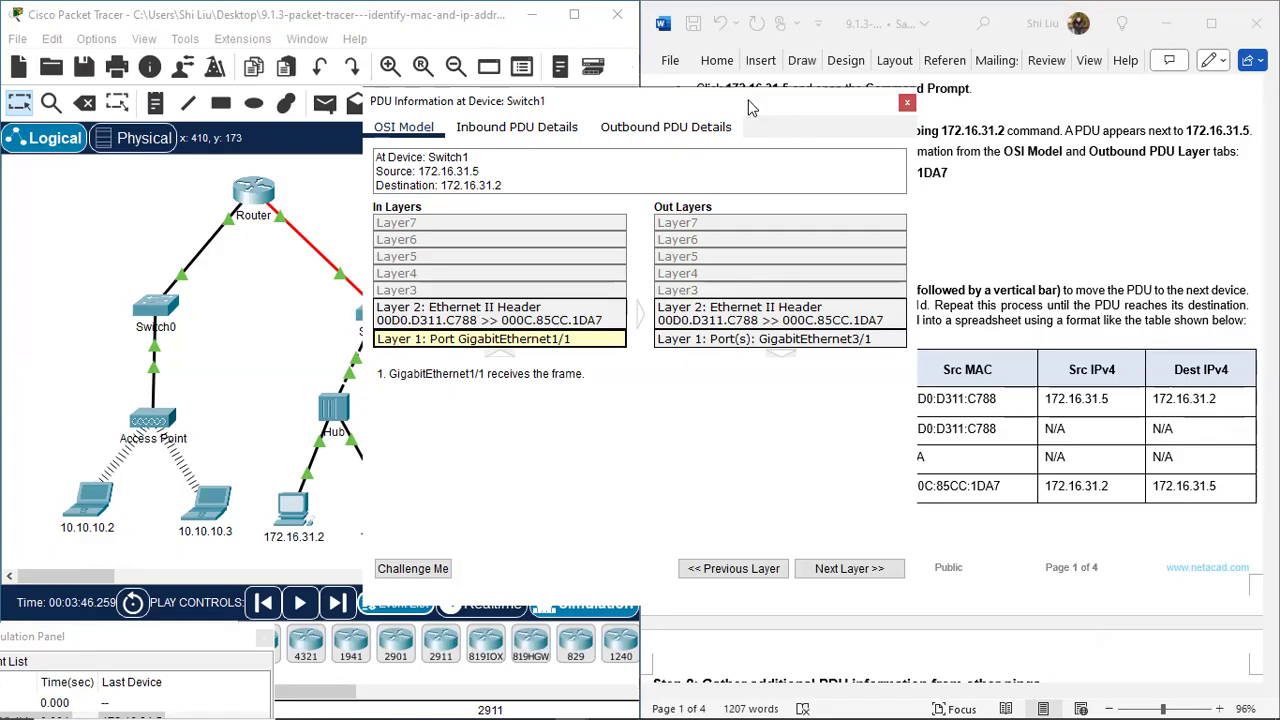
drag(752, 107, 457, 172)
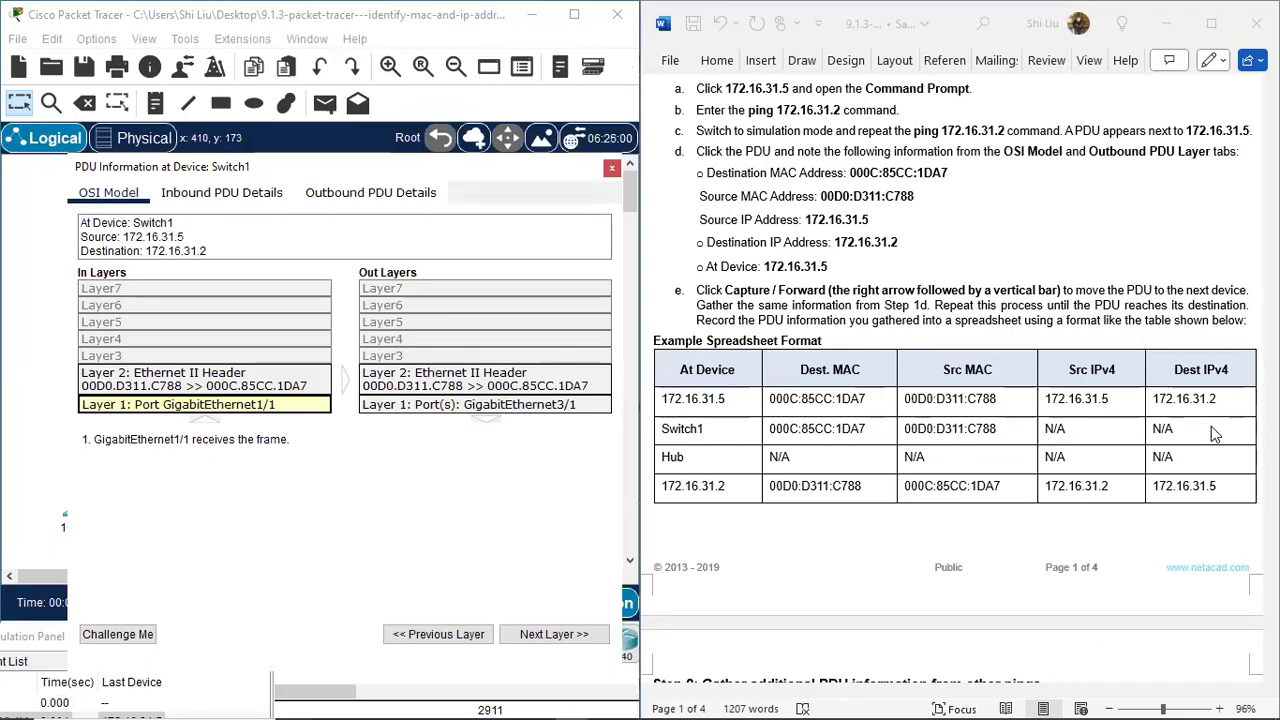
Inspect Switch1's outbound PDU source and destination addresses and its OSI layers against the Switch1 table row, and close the details
click(378, 198)
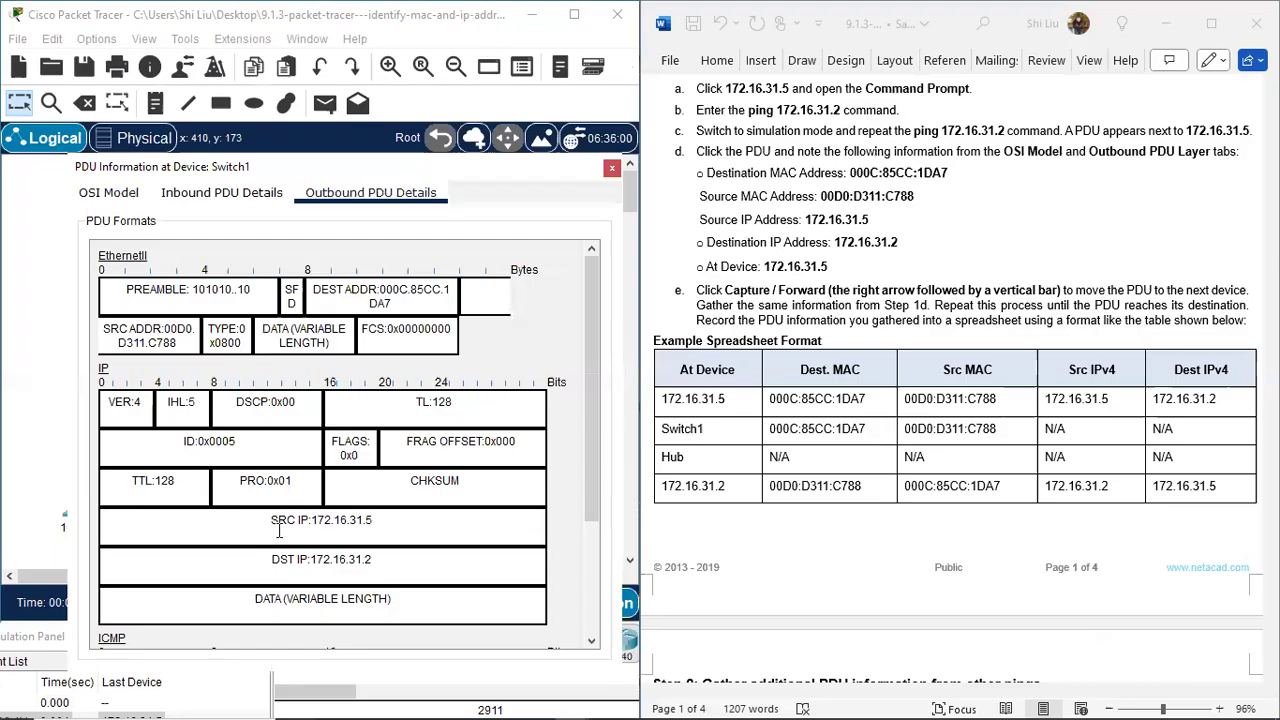
drag(264, 521, 320, 522)
drag(270, 561, 329, 567)
click(120, 195)
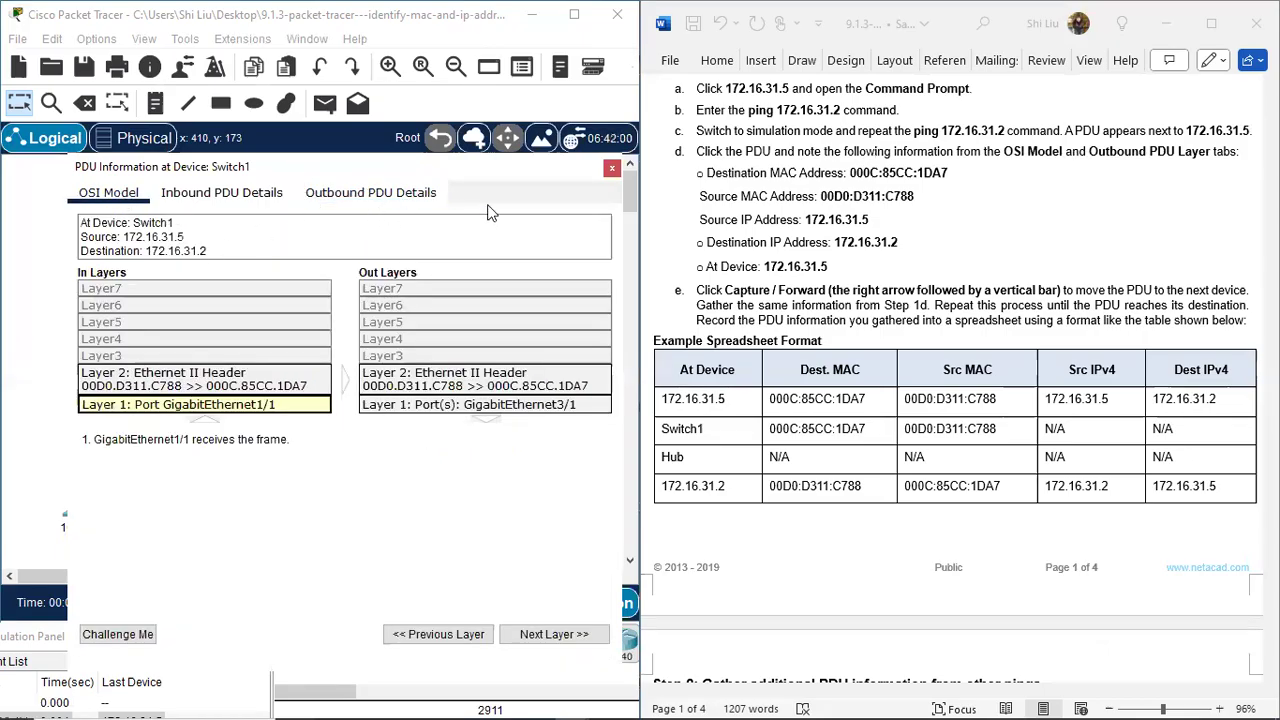
click(612, 172)
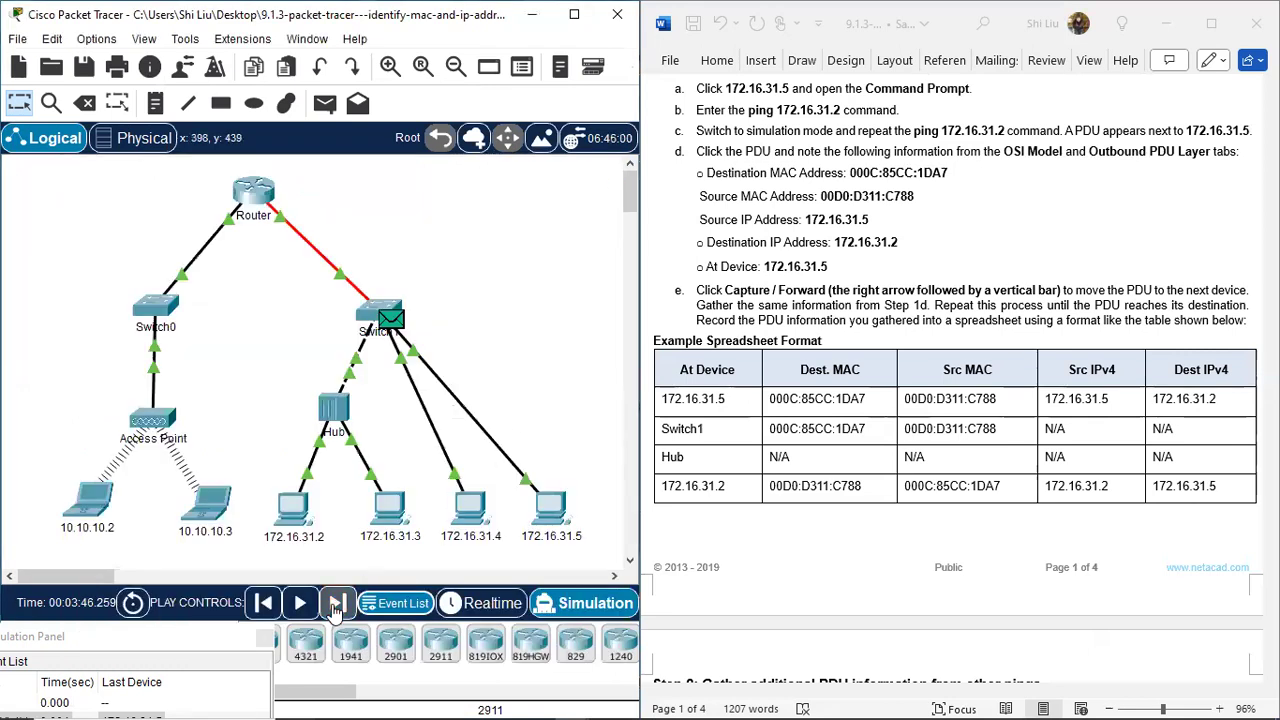
Forward the PDU from Switch1 to the Hub and open the PDU information at the Hub
click(337, 605)
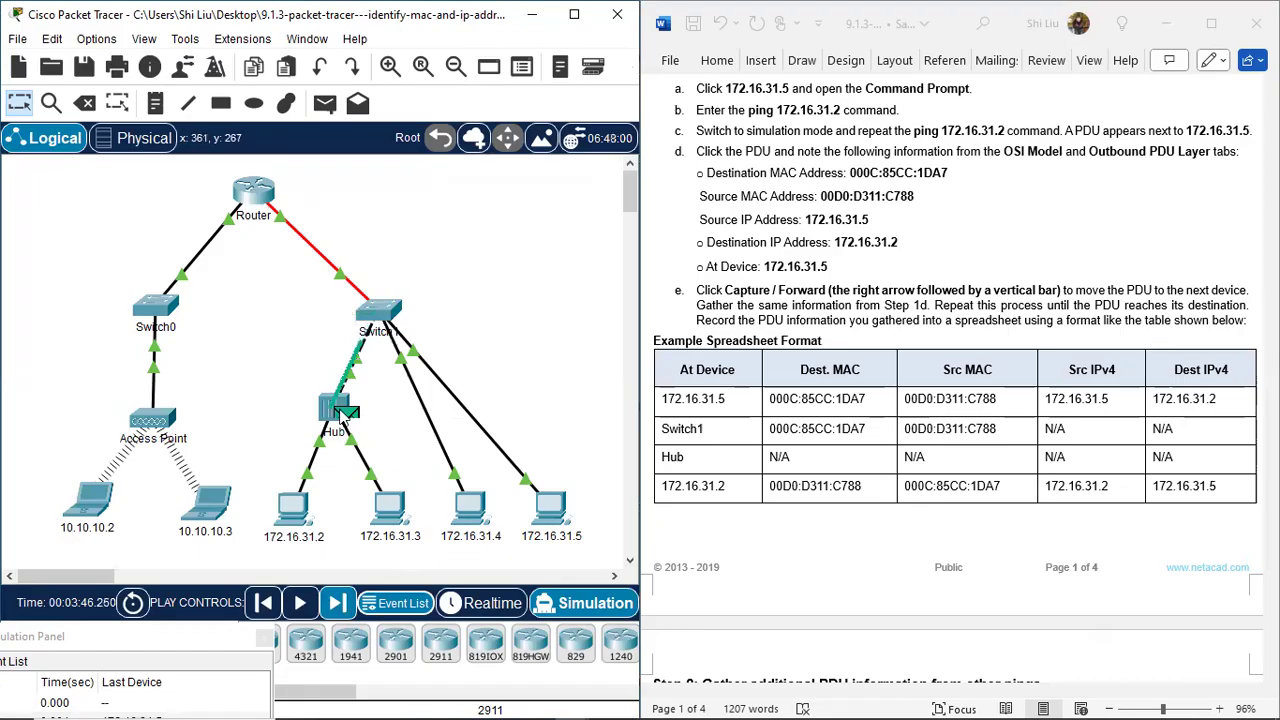
click(345, 416)
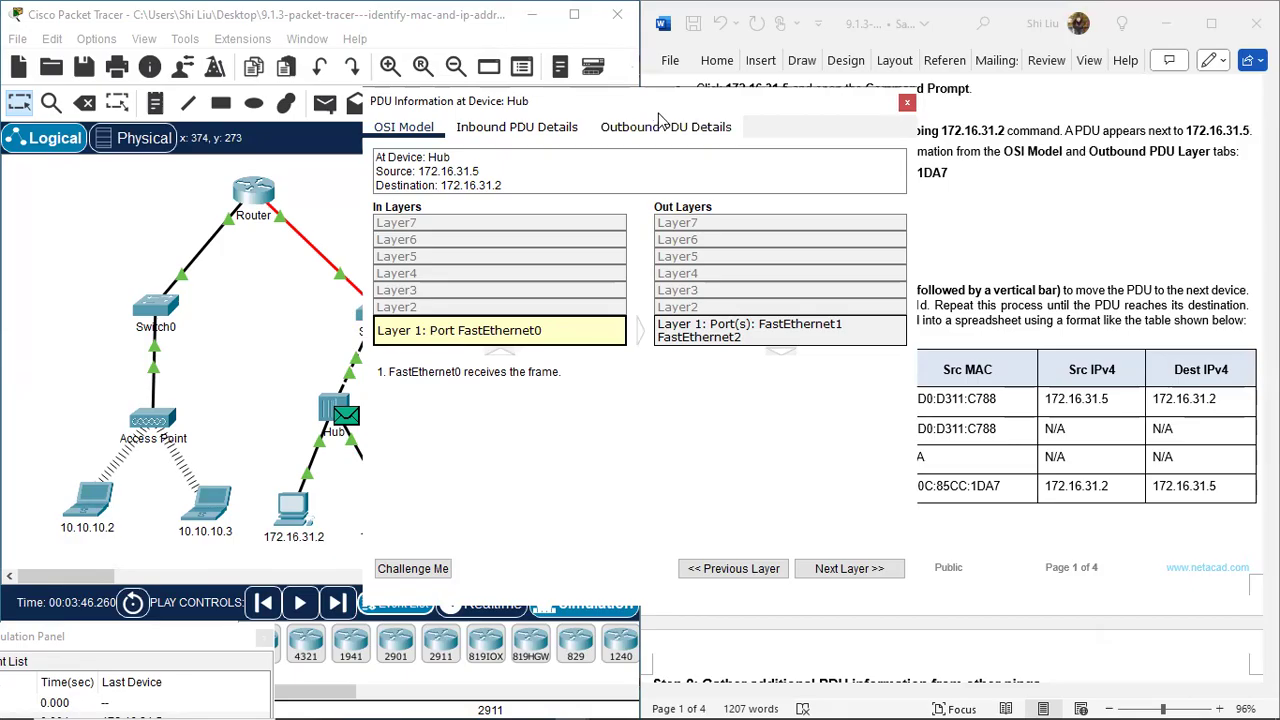
drag(660, 118, 902, 189)
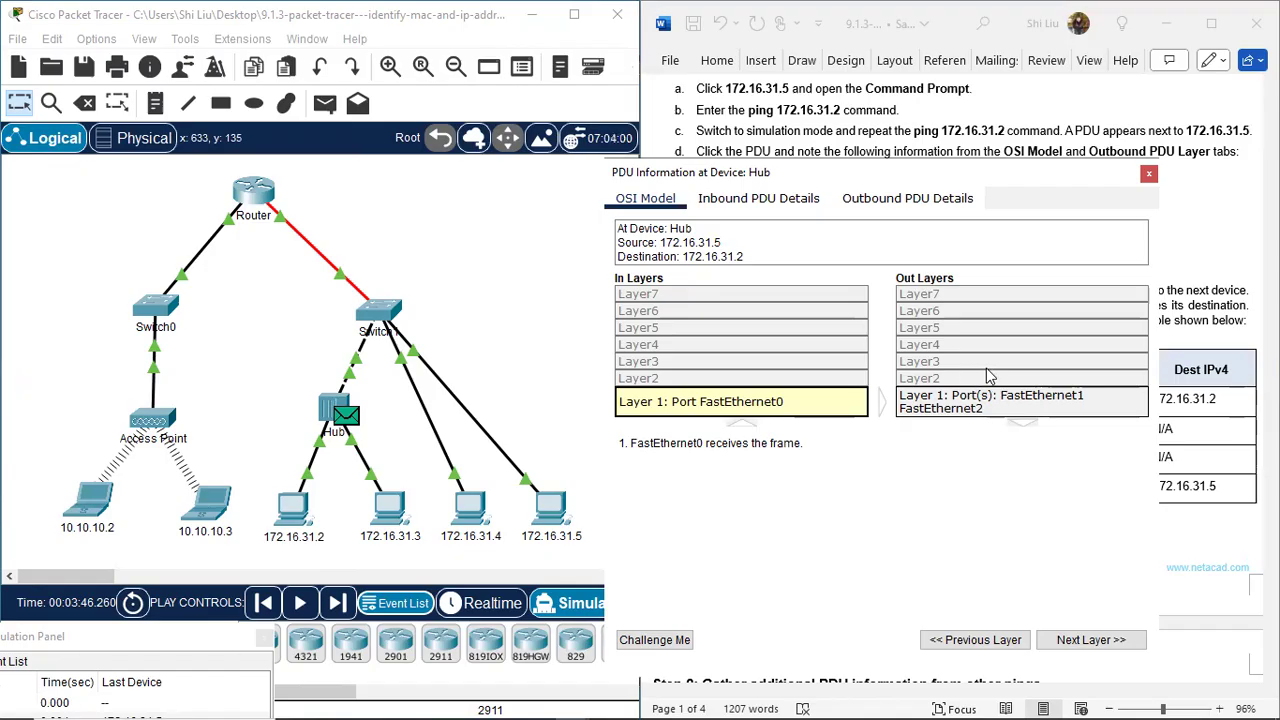
Examine the Hub's outbound MAC and IP addresses and its OSI layers, compare them with the Hub table row, and close the details
click(905, 206)
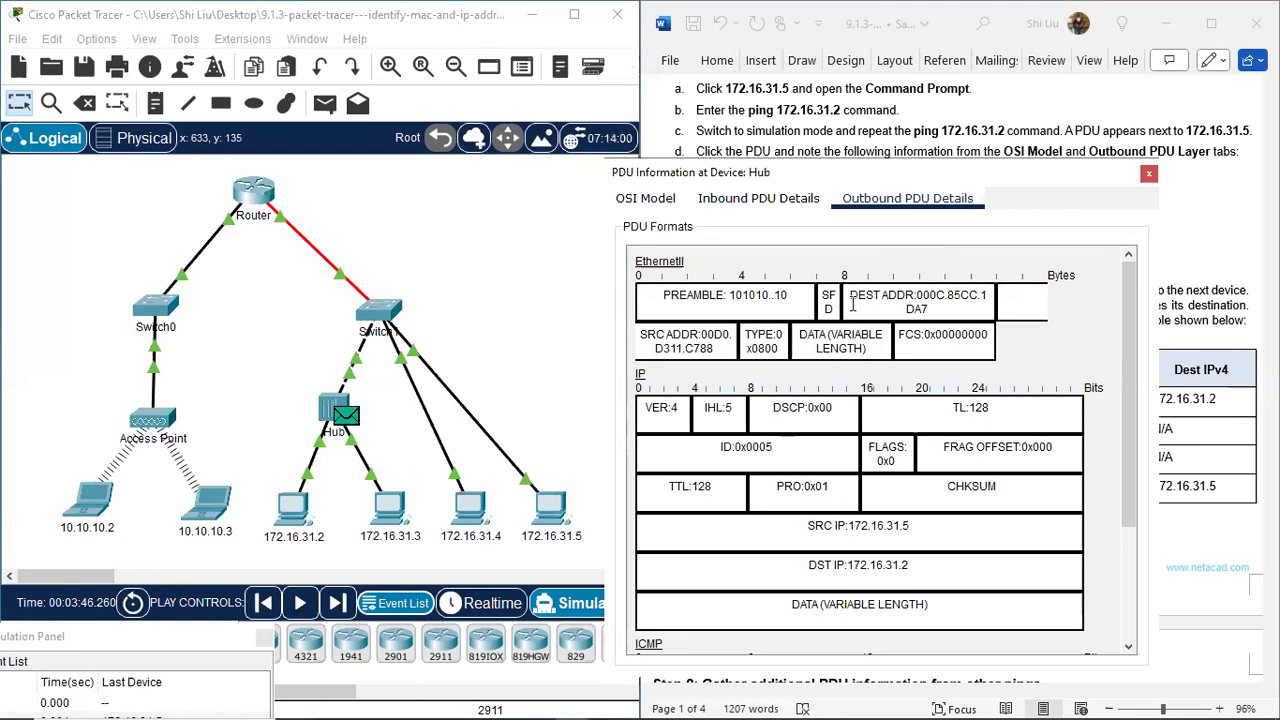
drag(853, 296, 889, 294)
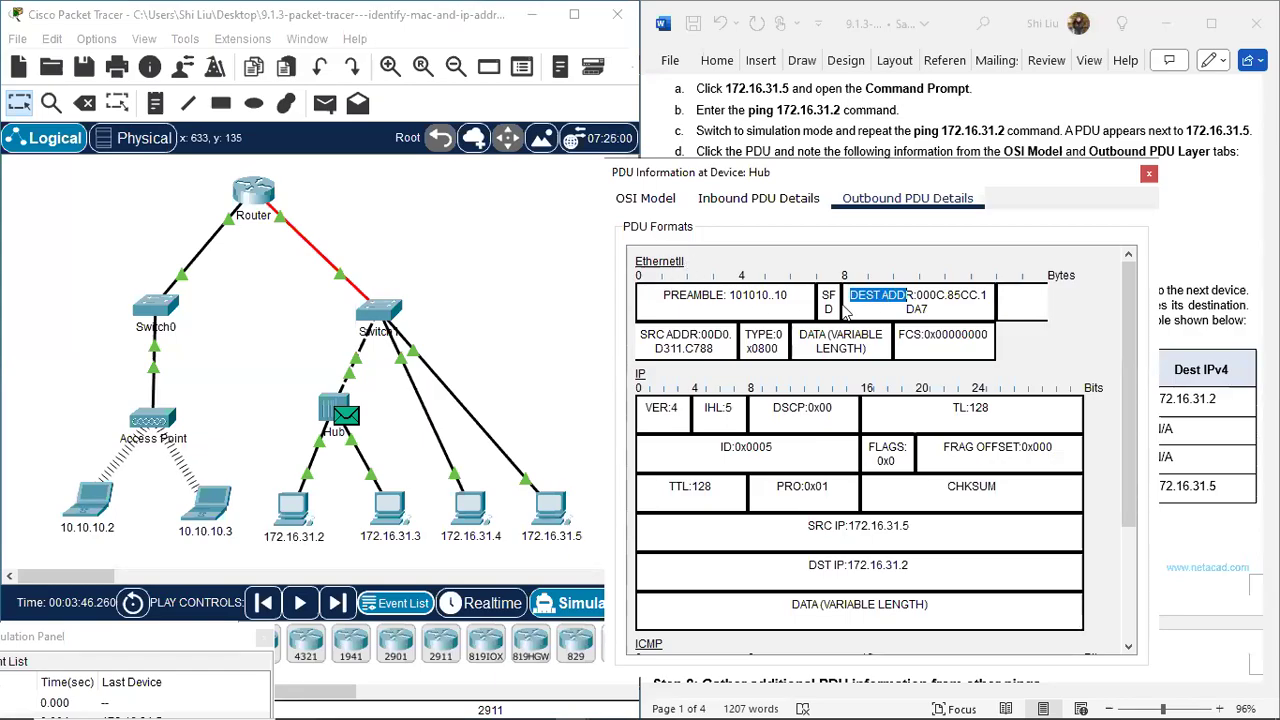
drag(642, 336, 673, 336)
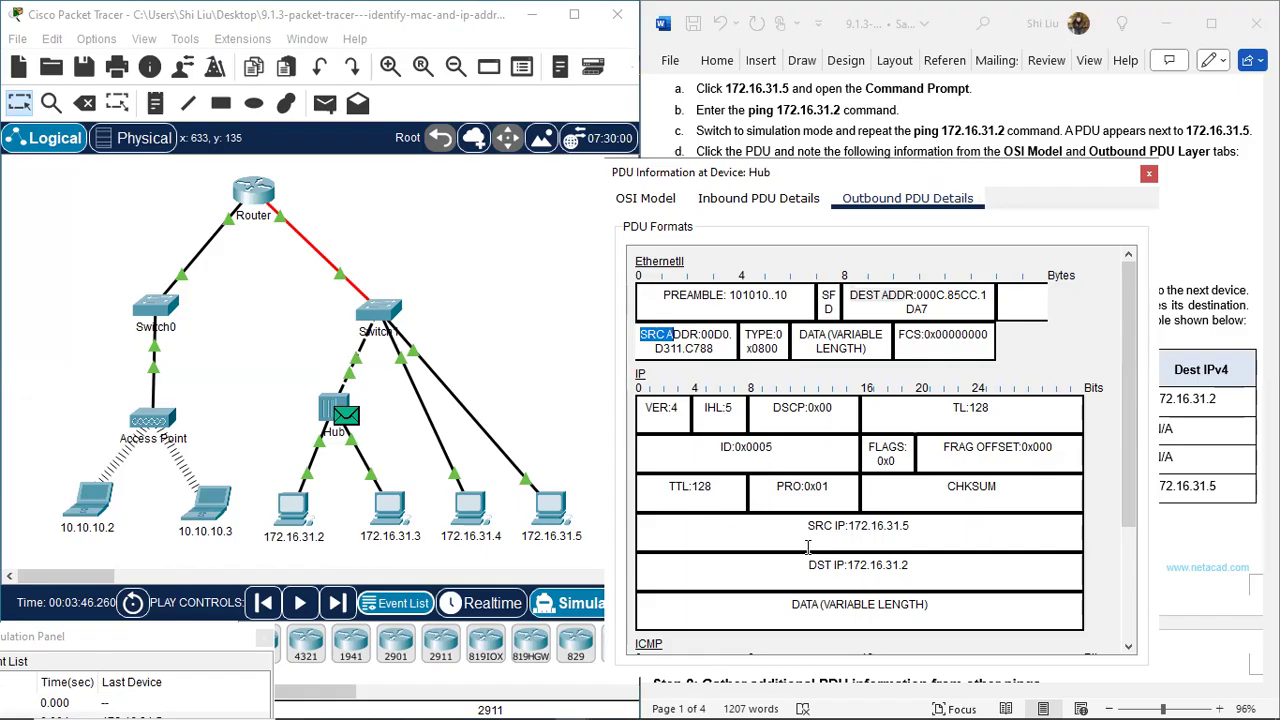
drag(812, 527, 838, 566)
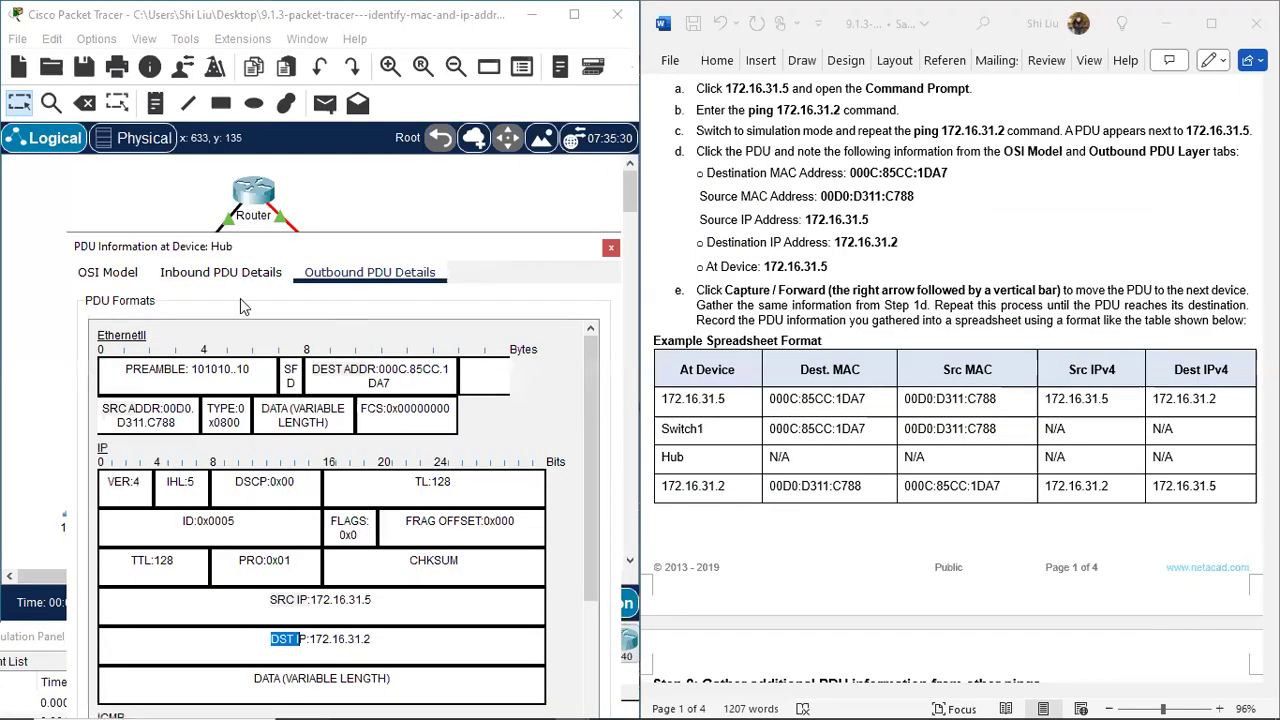
click(142, 290)
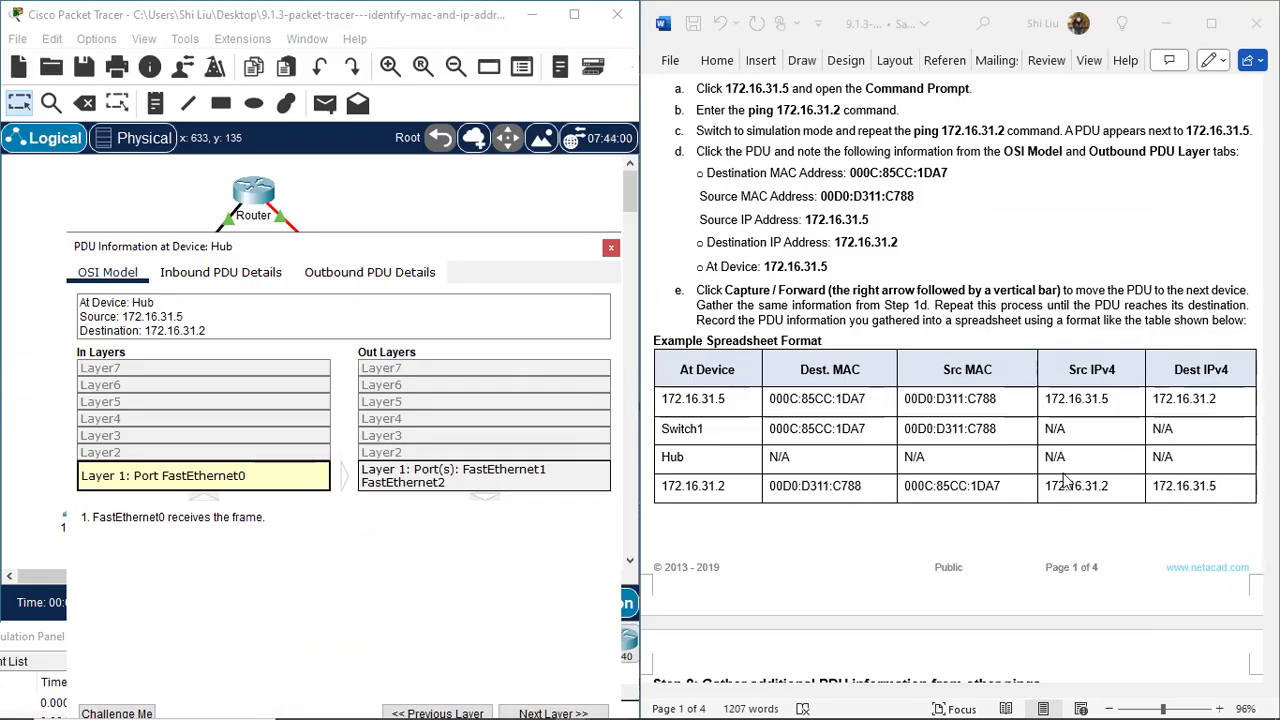
click(368, 280)
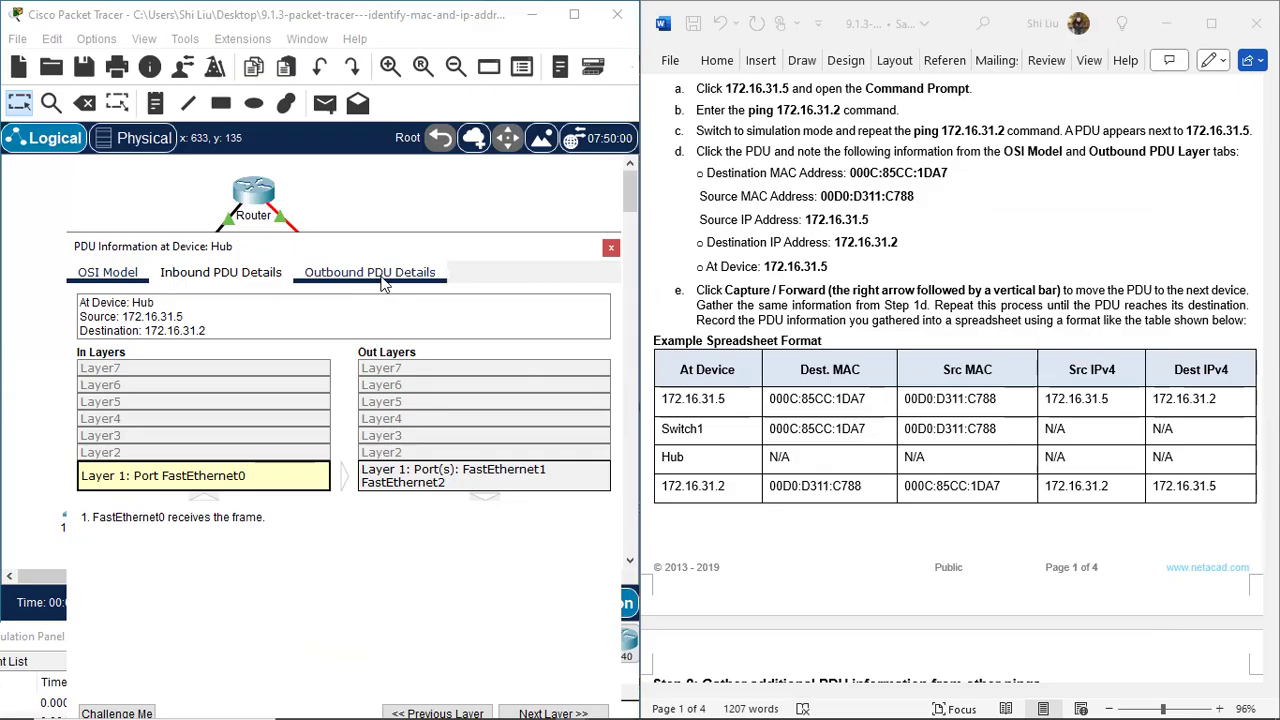
click(110, 276)
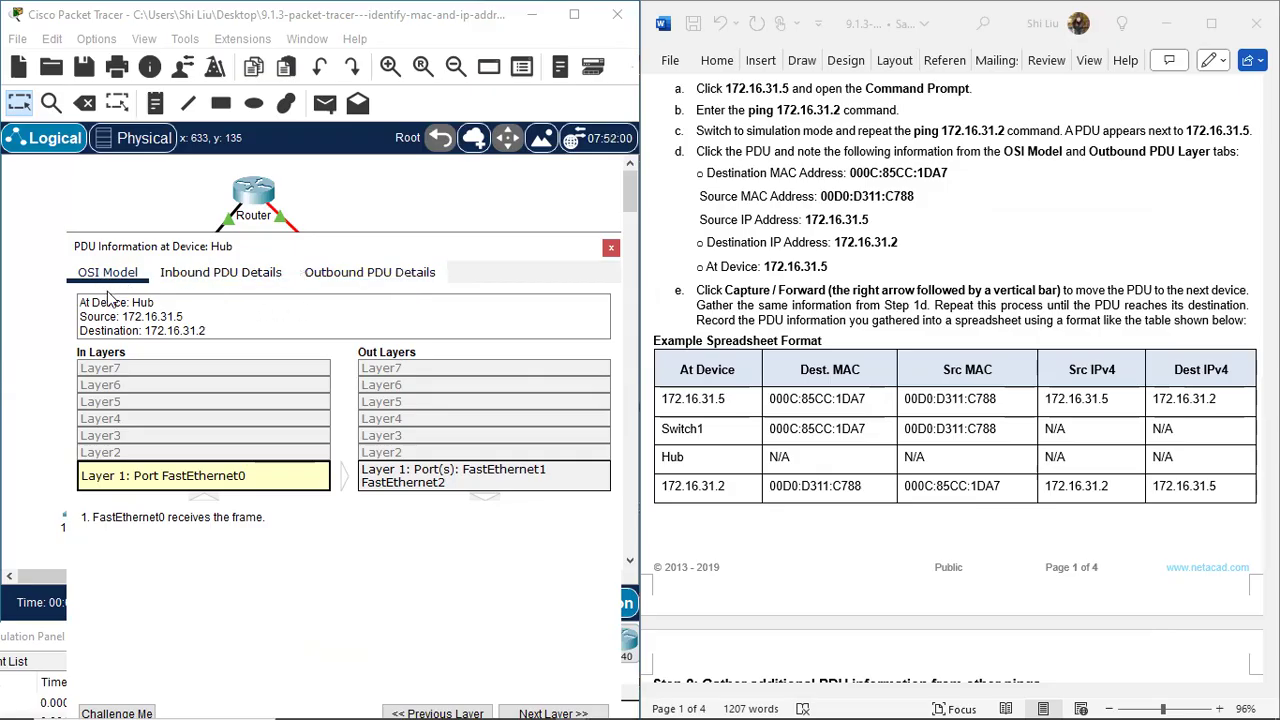
click(611, 249)
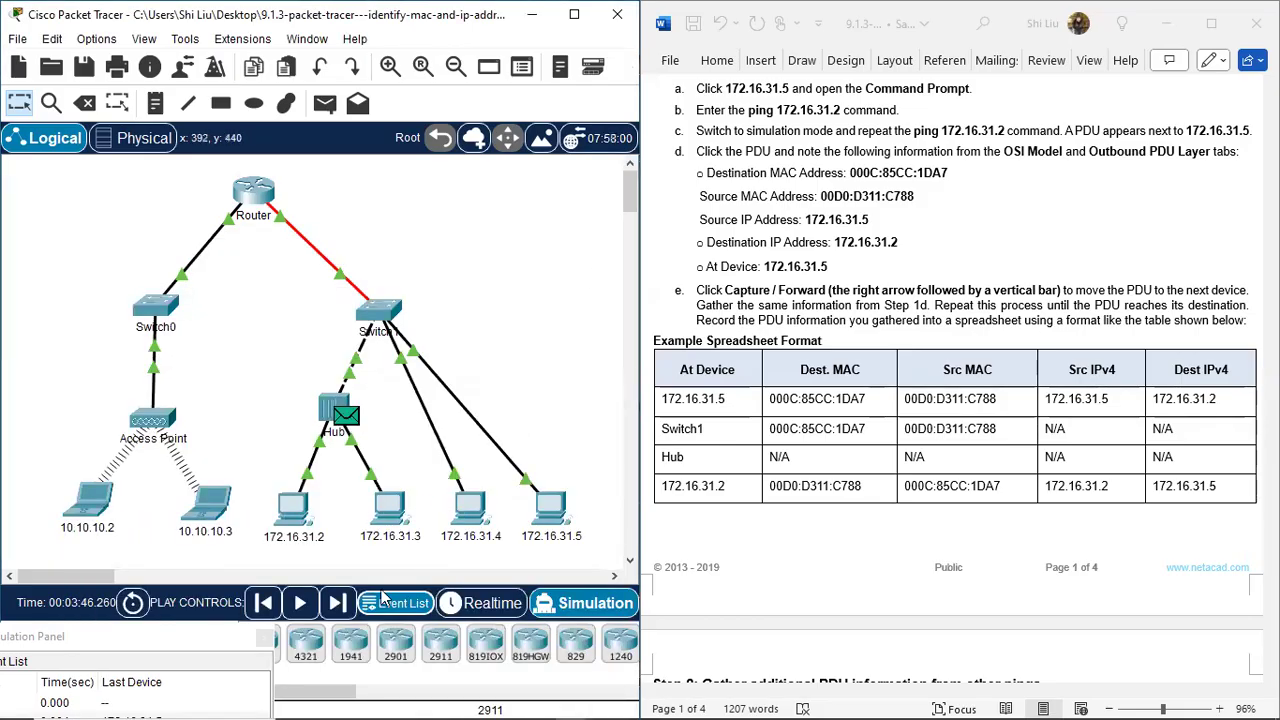
Forward the PDU out of the Hub and examine its delivery to PCs 172.16.31.2 and 172.16.31.3
click(340, 605)
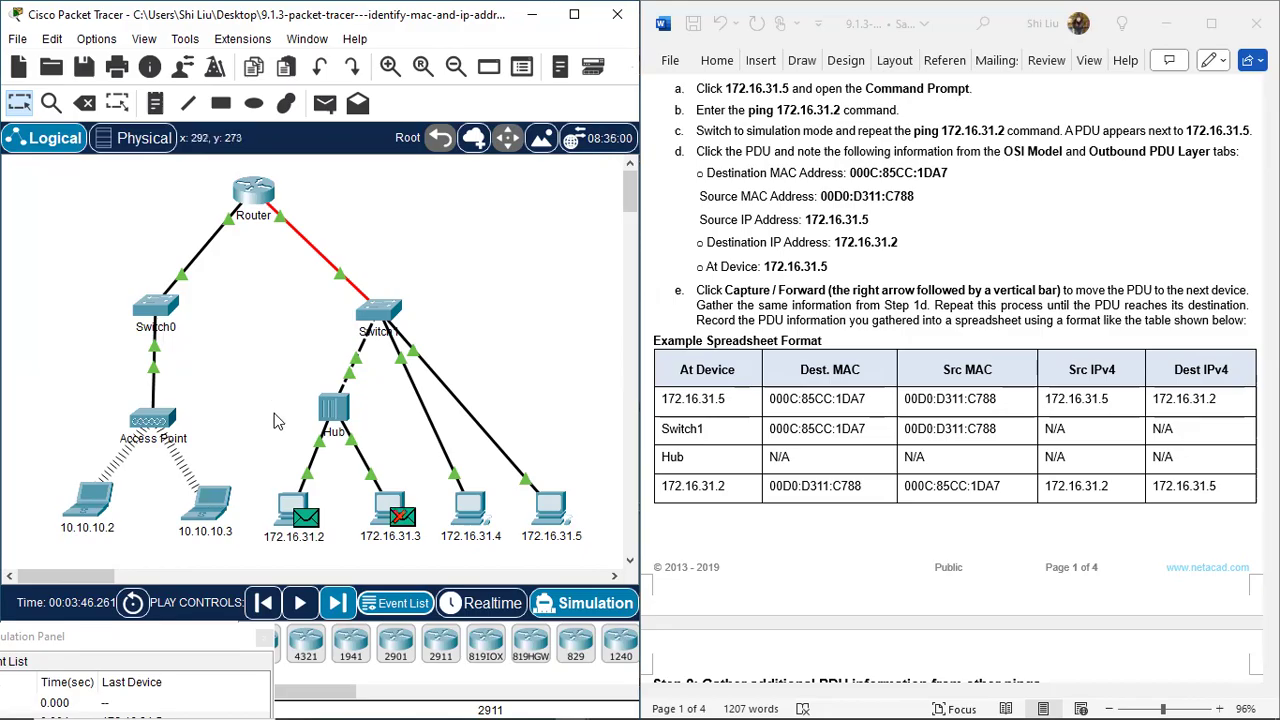
drag(280, 424, 337, 578)
drag(332, 450, 434, 566)
drag(260, 474, 431, 566)
drag(253, 473, 334, 558)
drag(347, 481, 433, 562)
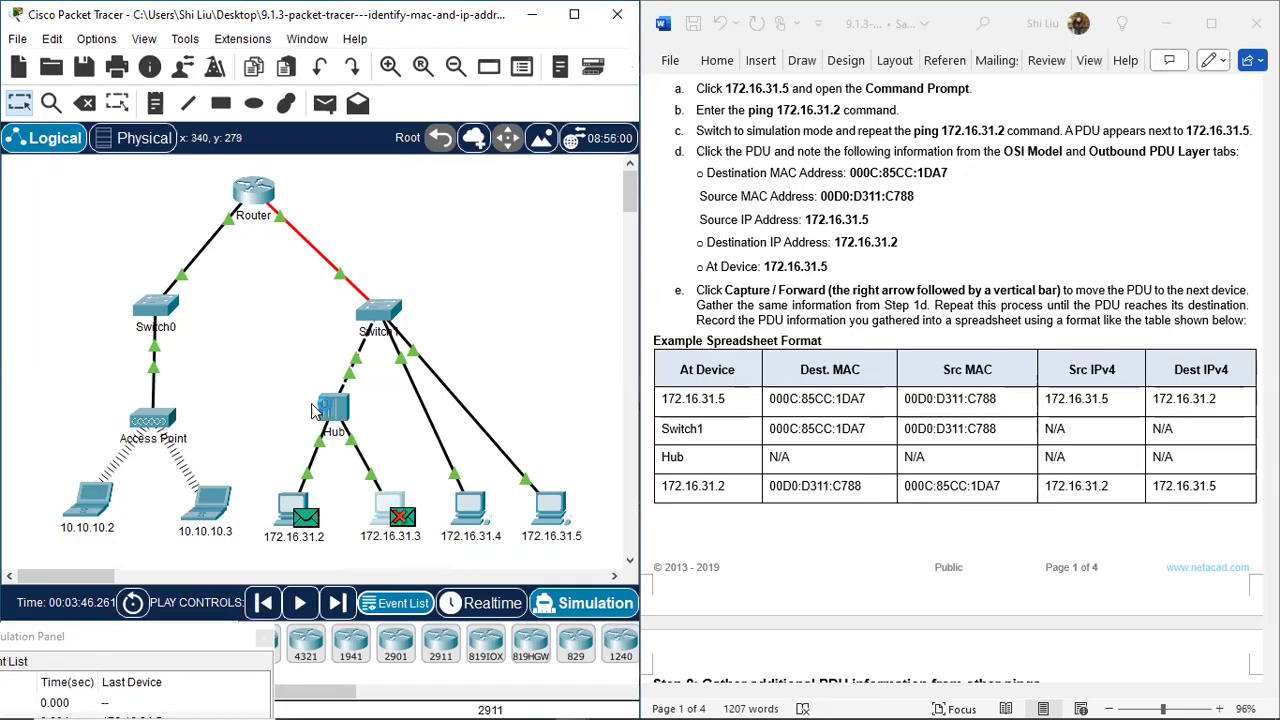
click(268, 366)
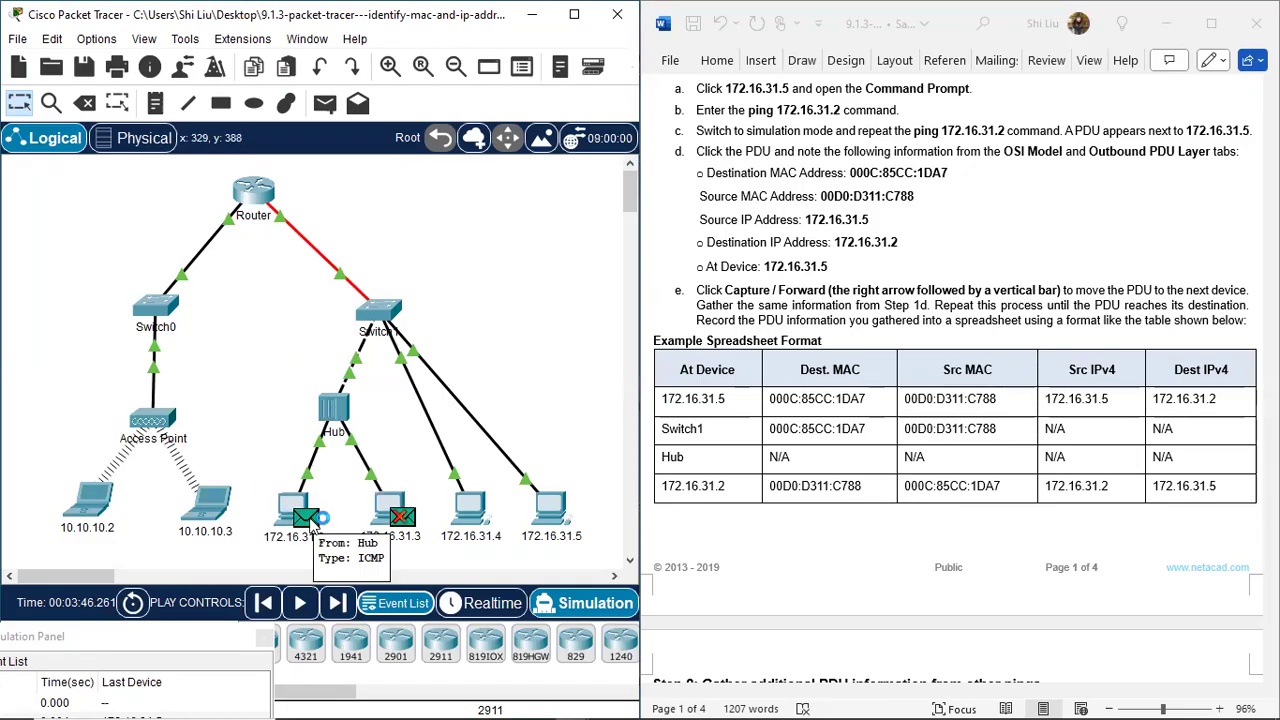
Open the PDU information at 172.16.31.2, compare its inbound and outbound Layer 2 and Layer 3 addresses with the table's last row, and close it
click(310, 518)
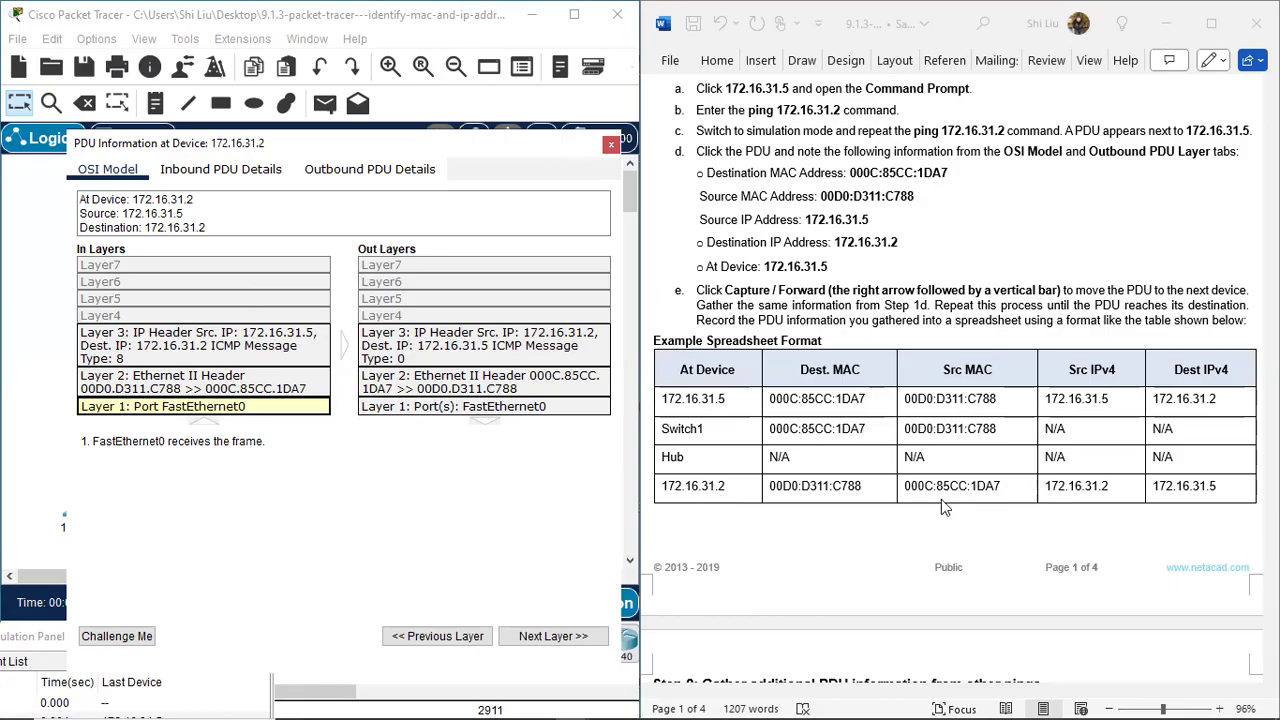
click(611, 148)
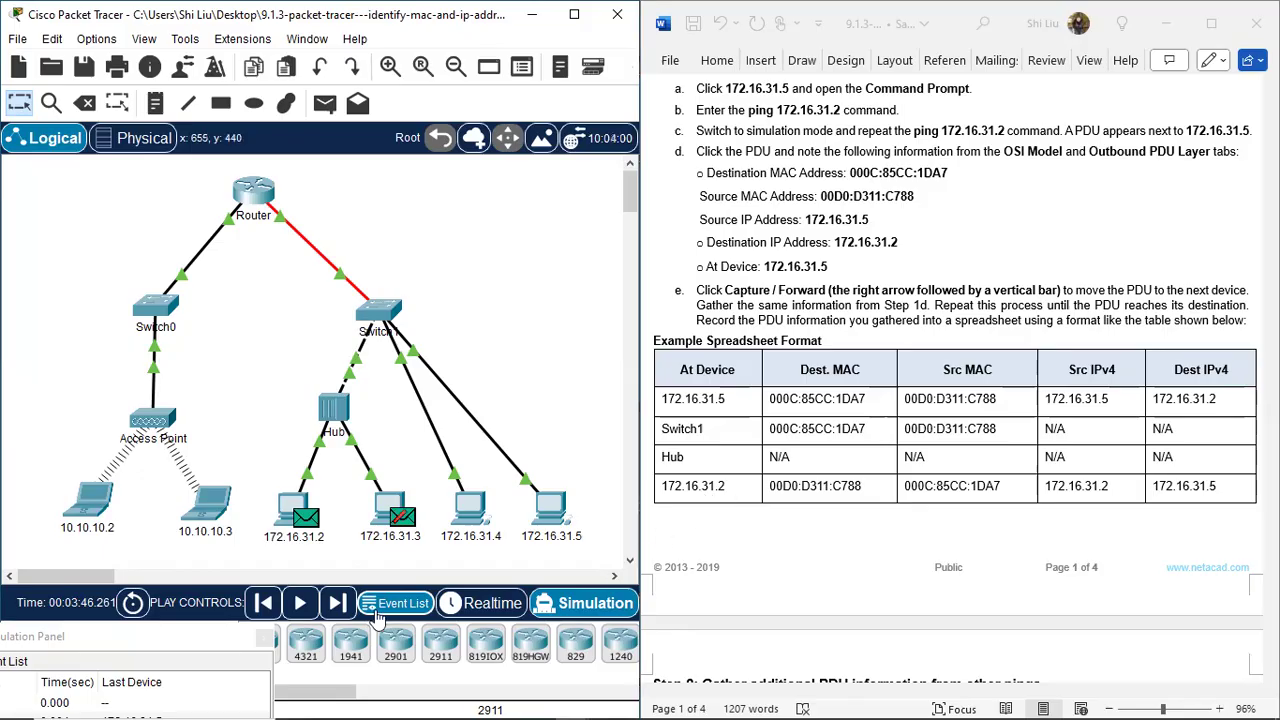
click(306, 519)
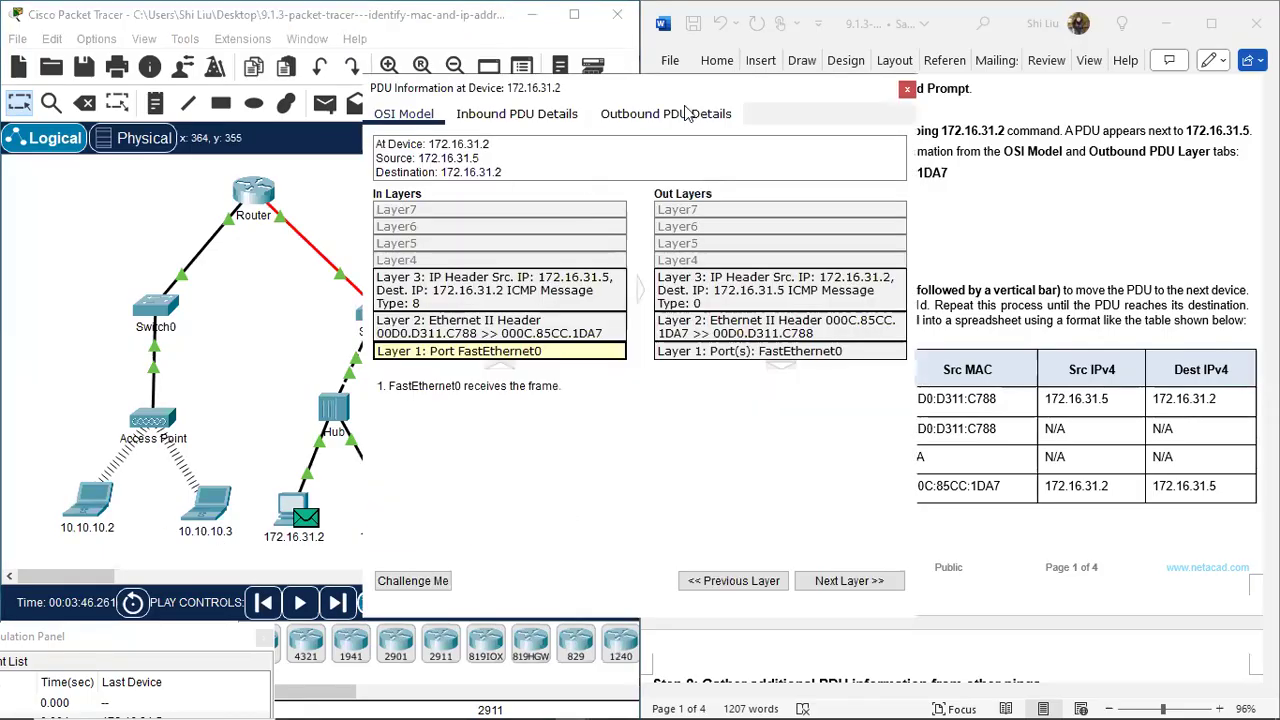
drag(701, 93, 377, 142)
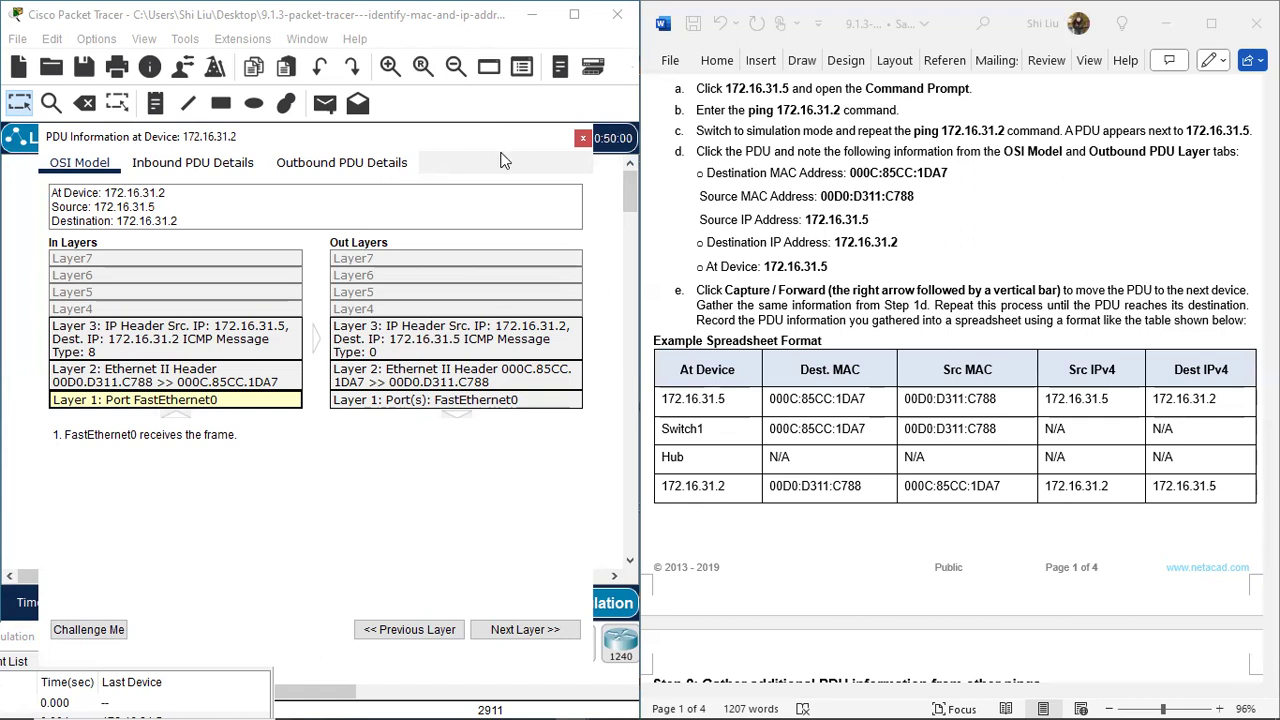
click(581, 138)
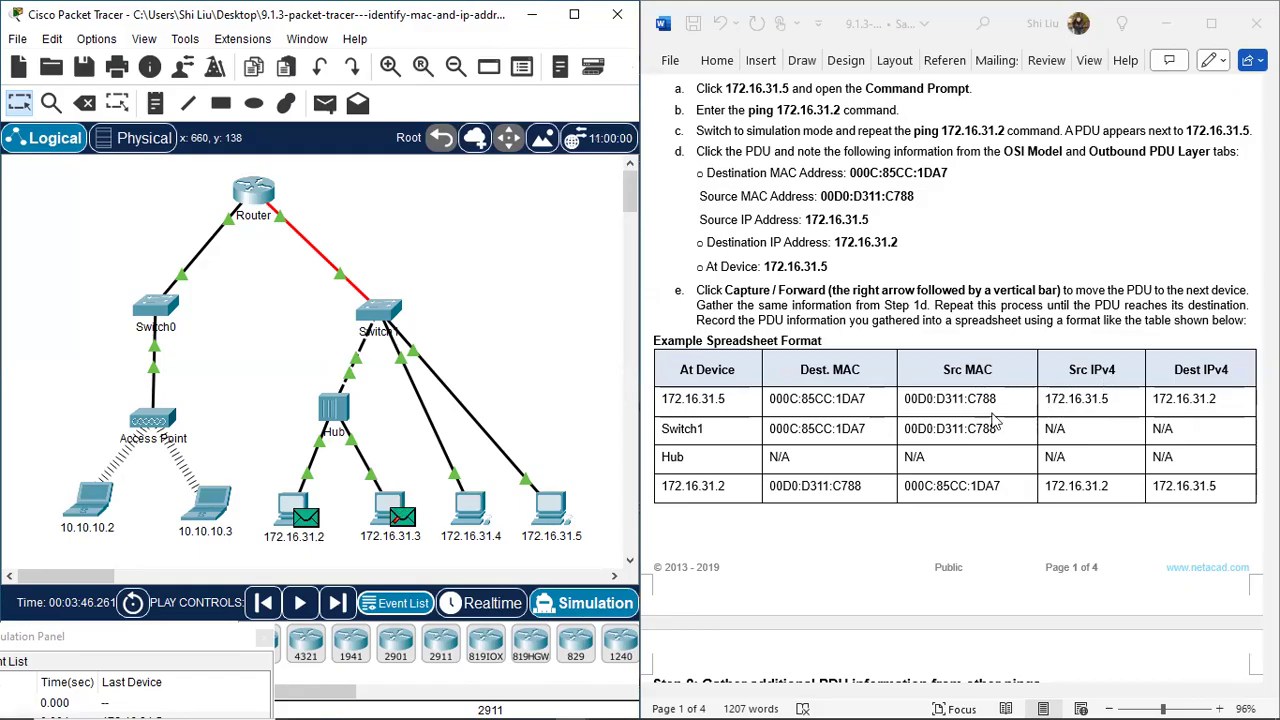
Relate the example table's source and destination addresses to PCs 172.16.31.5 and 172.16.31.2 in the topology
click(968, 398)
drag(968, 398, 1102, 398)
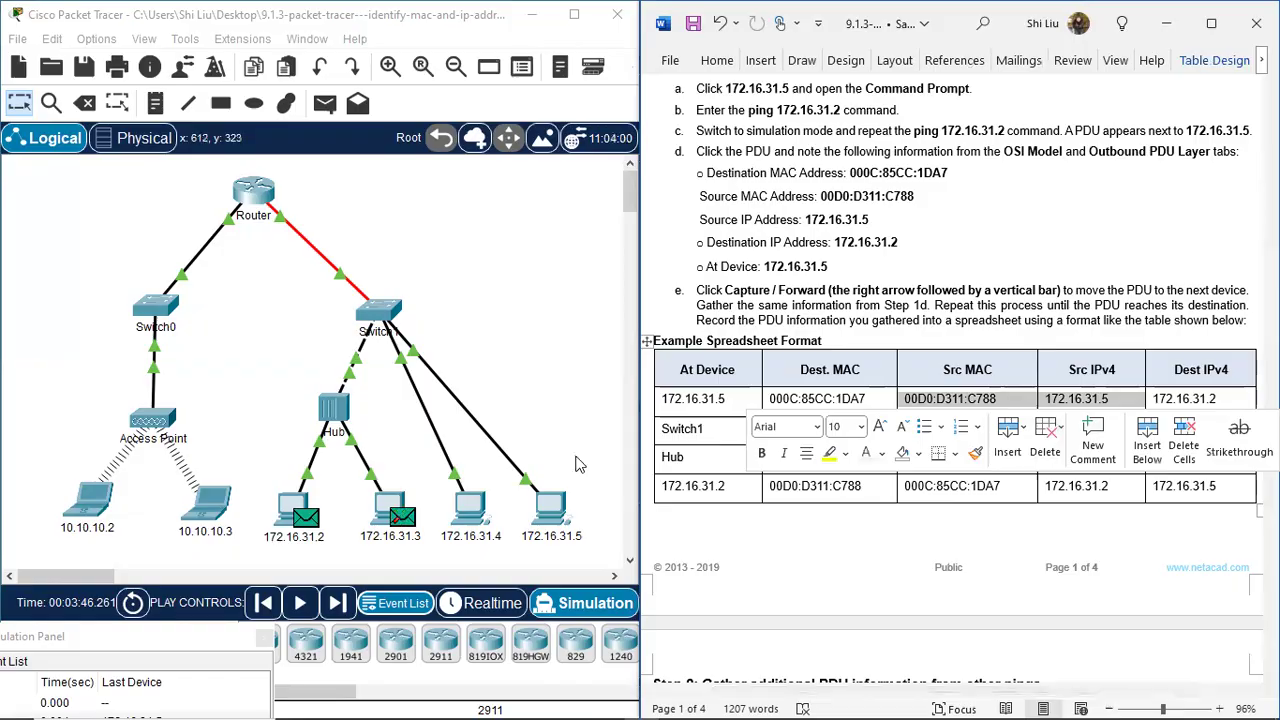
click(613, 548)
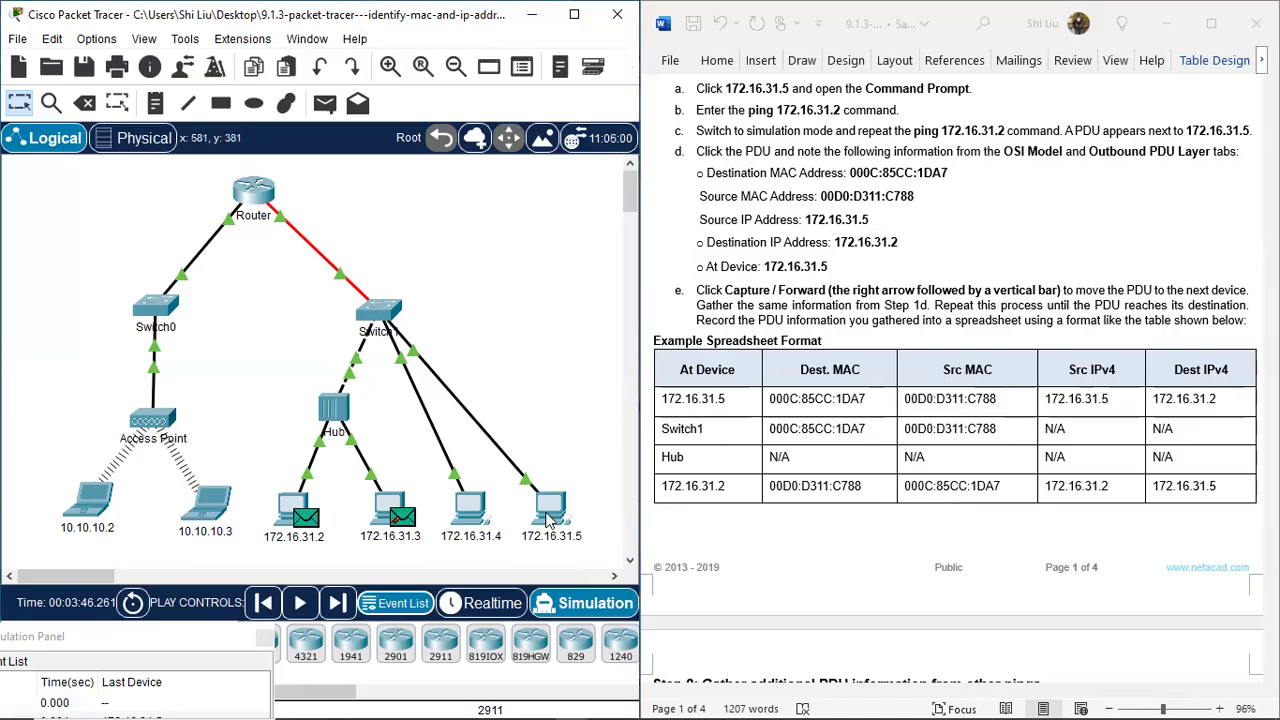
mouse_move(548, 518)
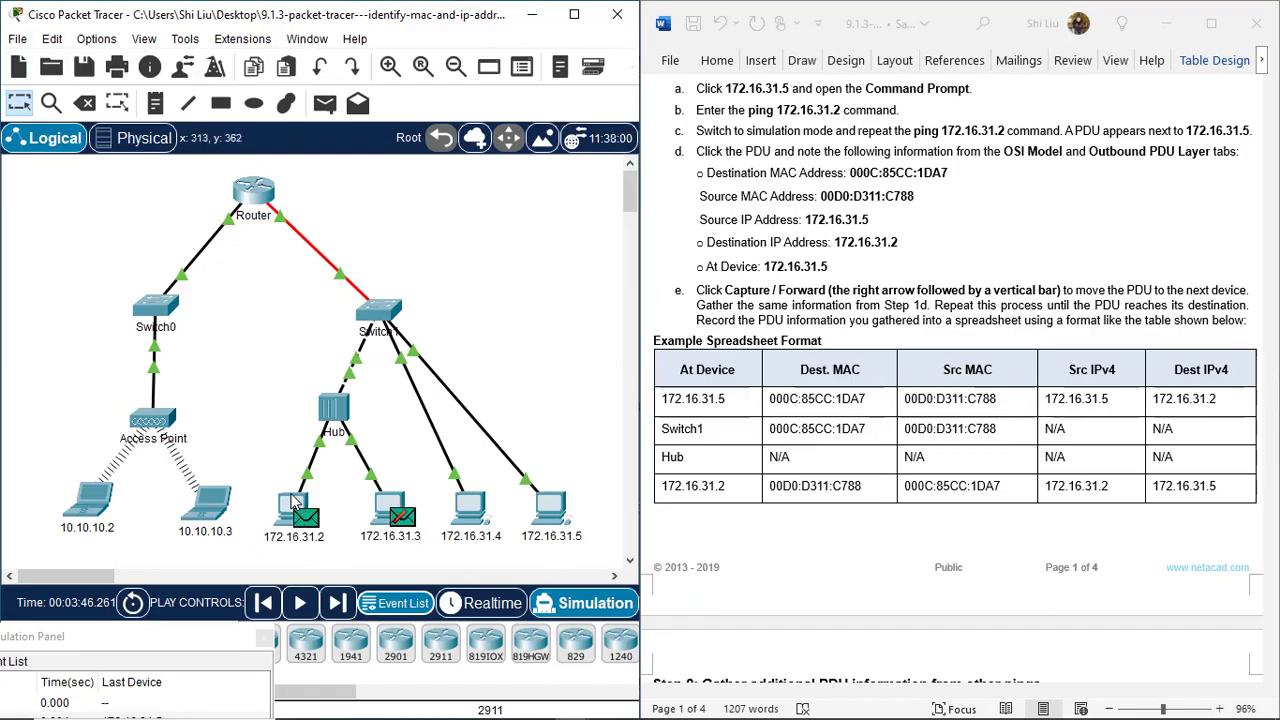
mouse_move(289, 507)
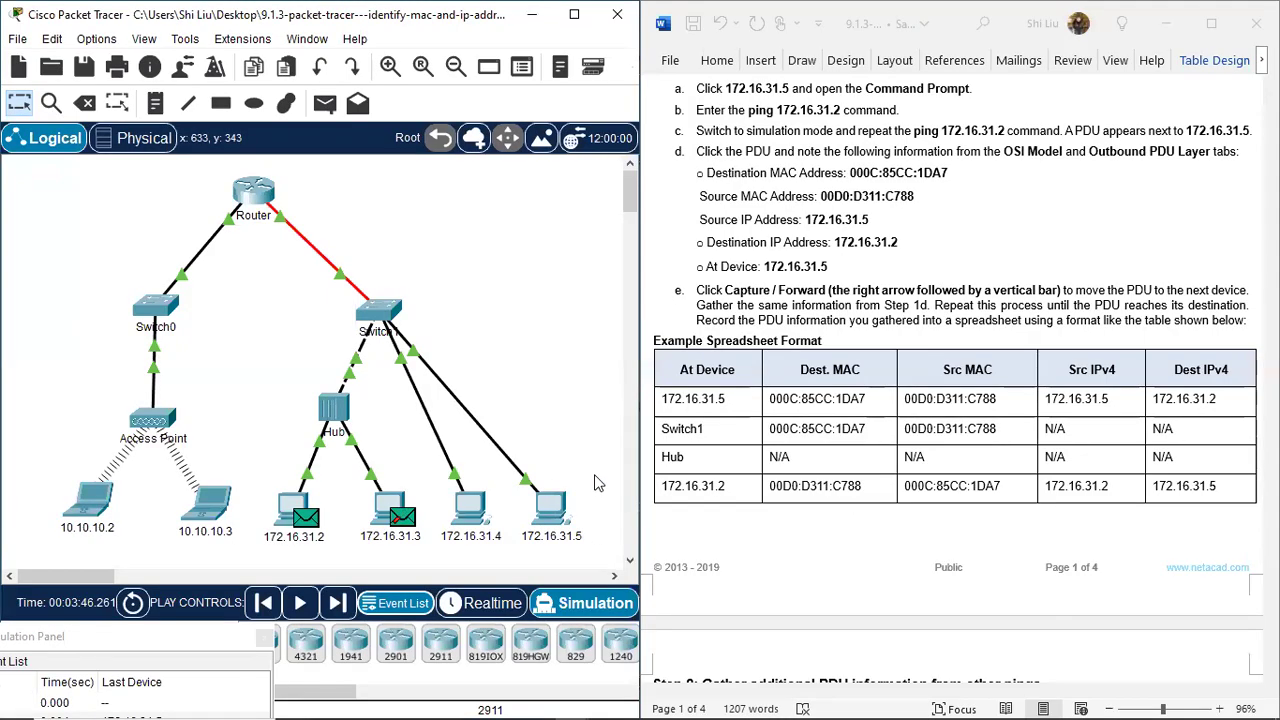
drag(594, 476, 519, 563)
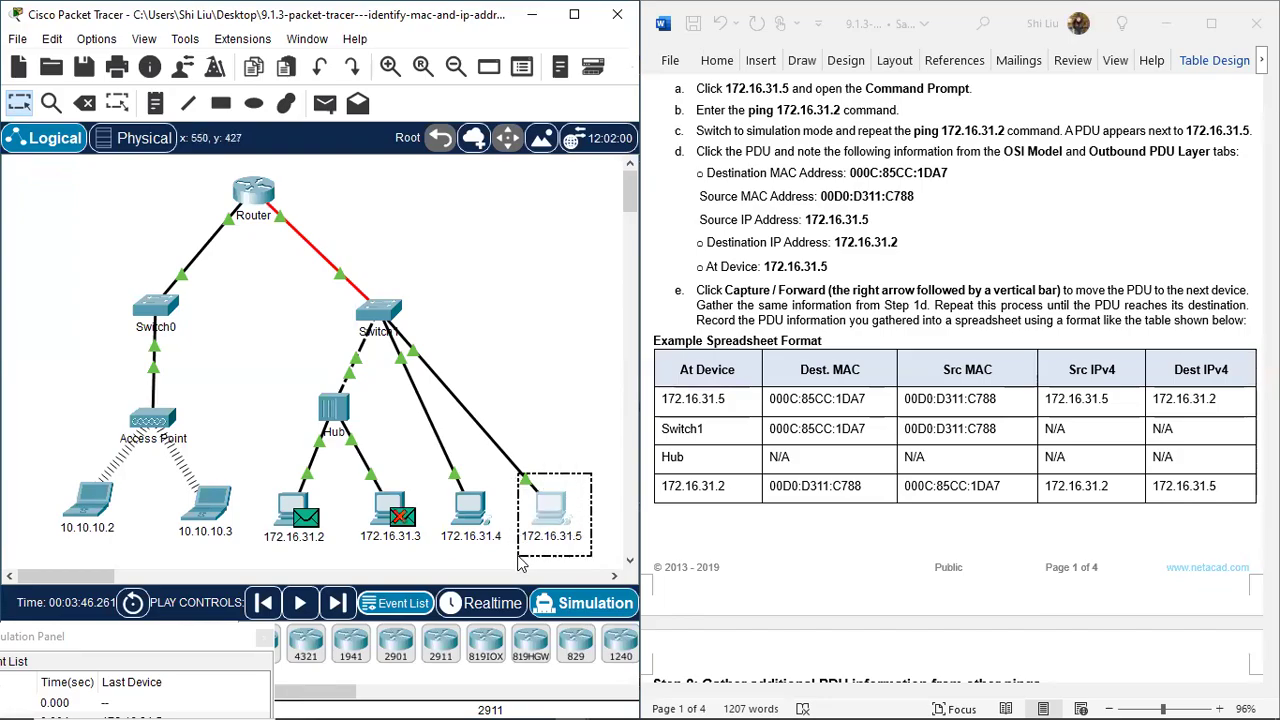
drag(249, 474, 336, 570)
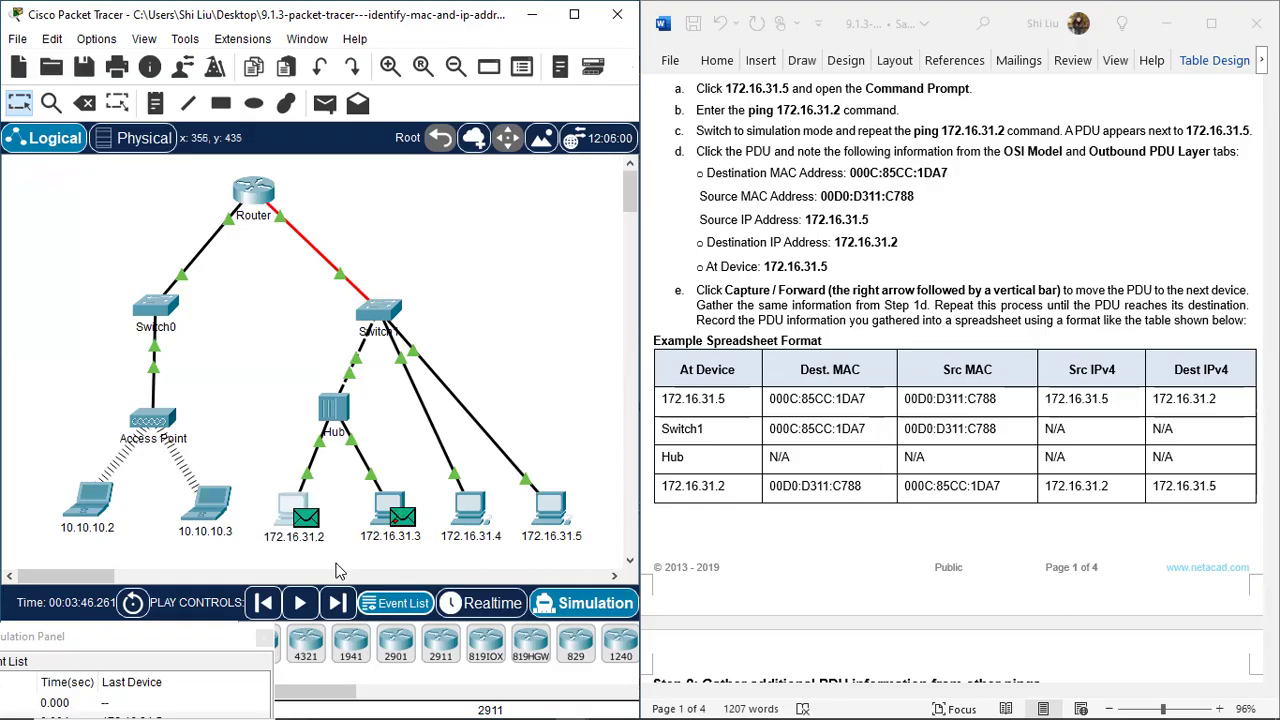
drag(584, 472, 520, 556)
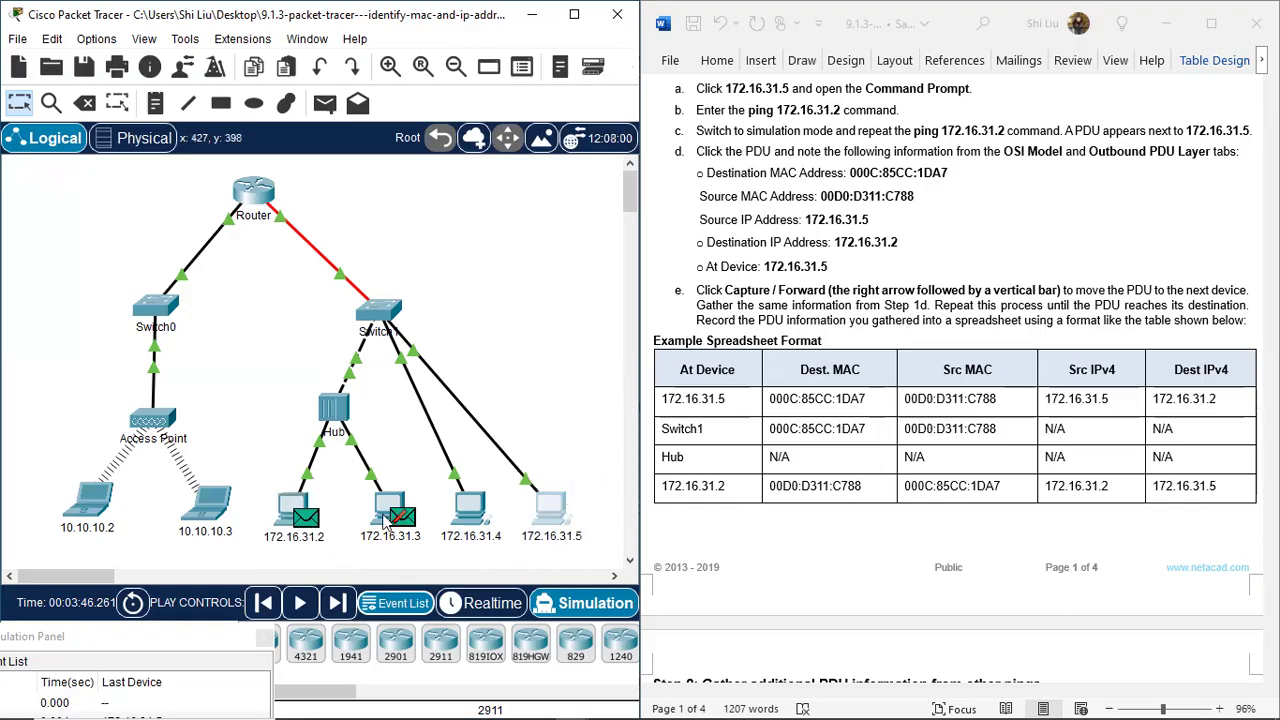
drag(263, 474, 339, 552)
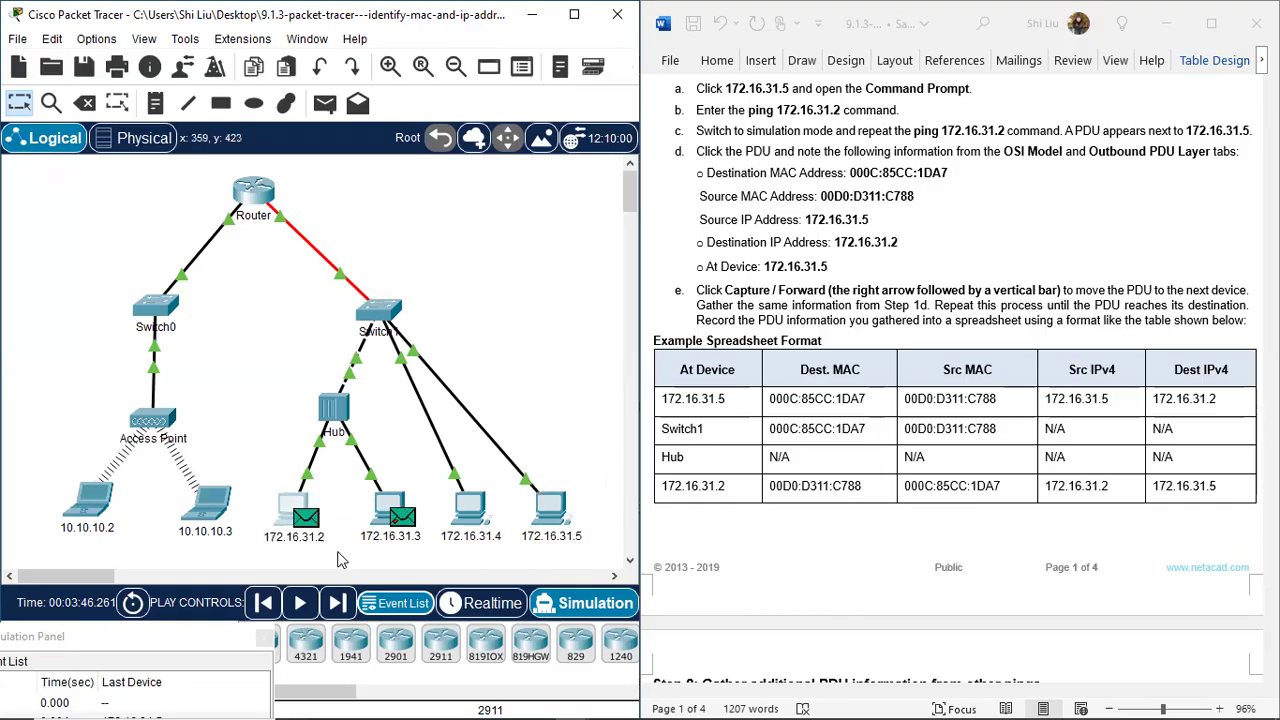
Go to Step 2 of the instructions and read which additional ping tests need PDU information
click(900, 537)
scroll(928, 512, down, 7)
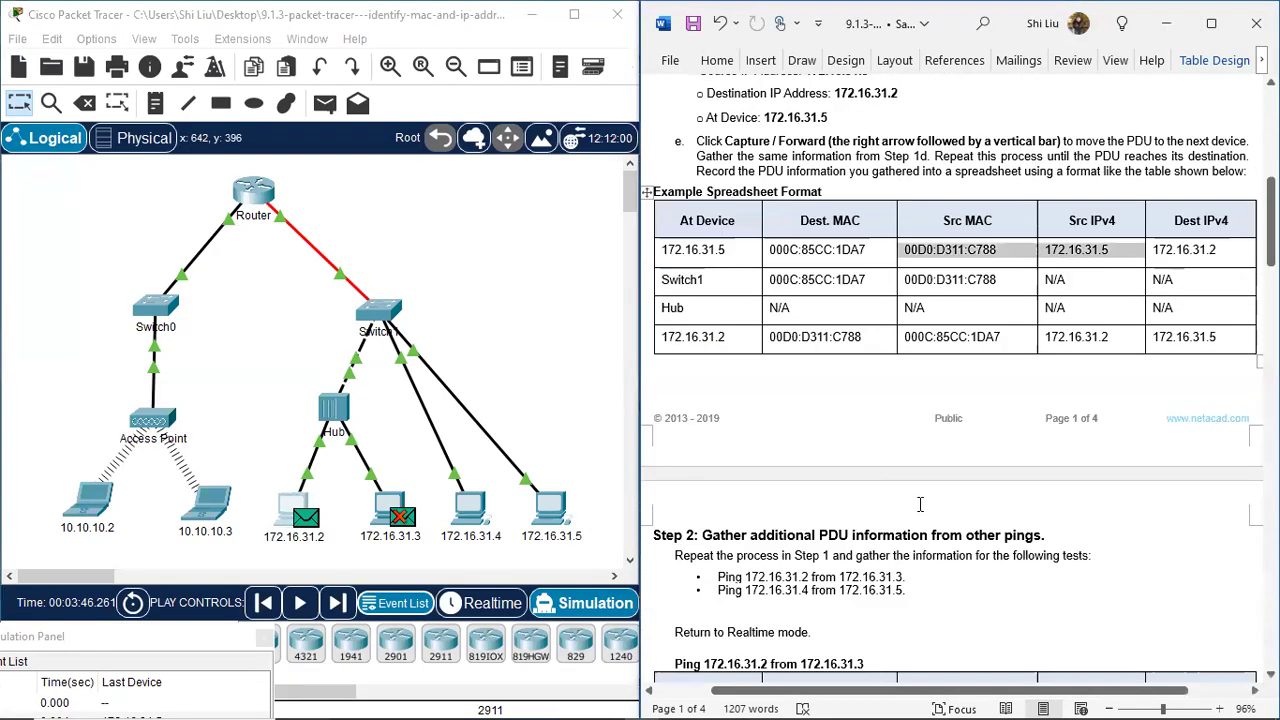
click(935, 414)
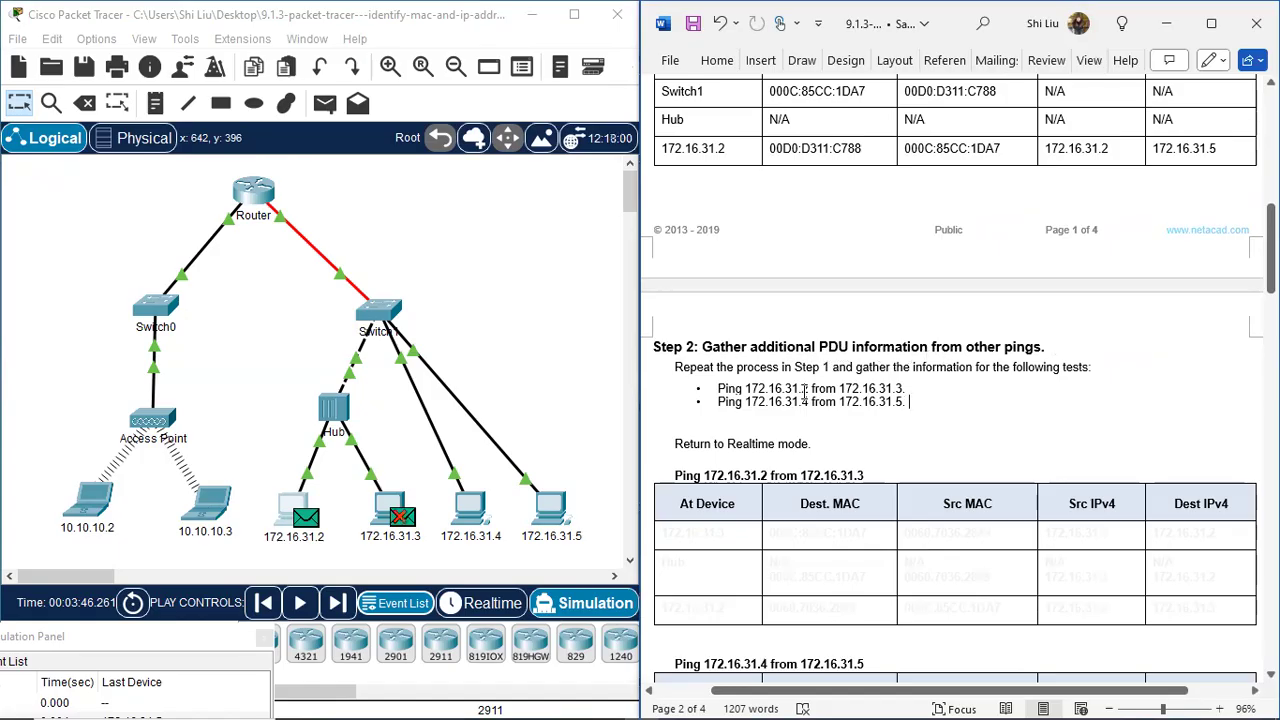
Return the network to Realtime mode before starting the Step 2 ping tests
scroll(928, 393, down, 1)
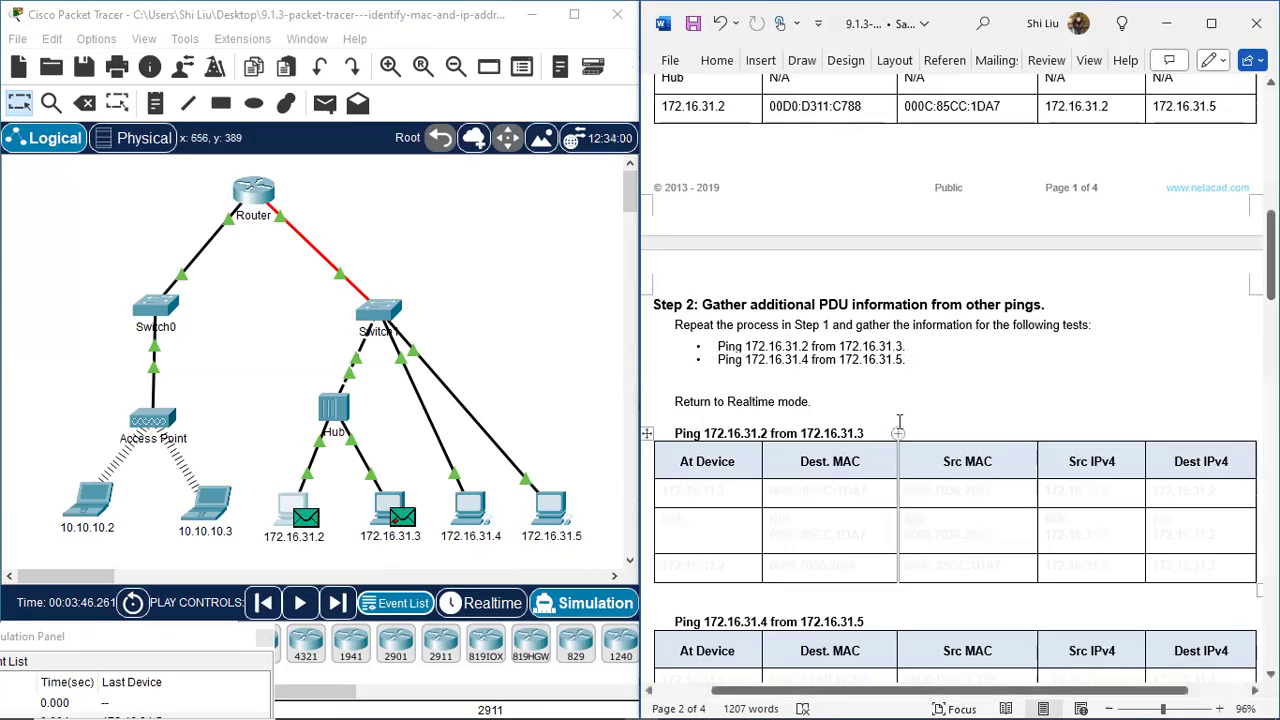
click(480, 605)
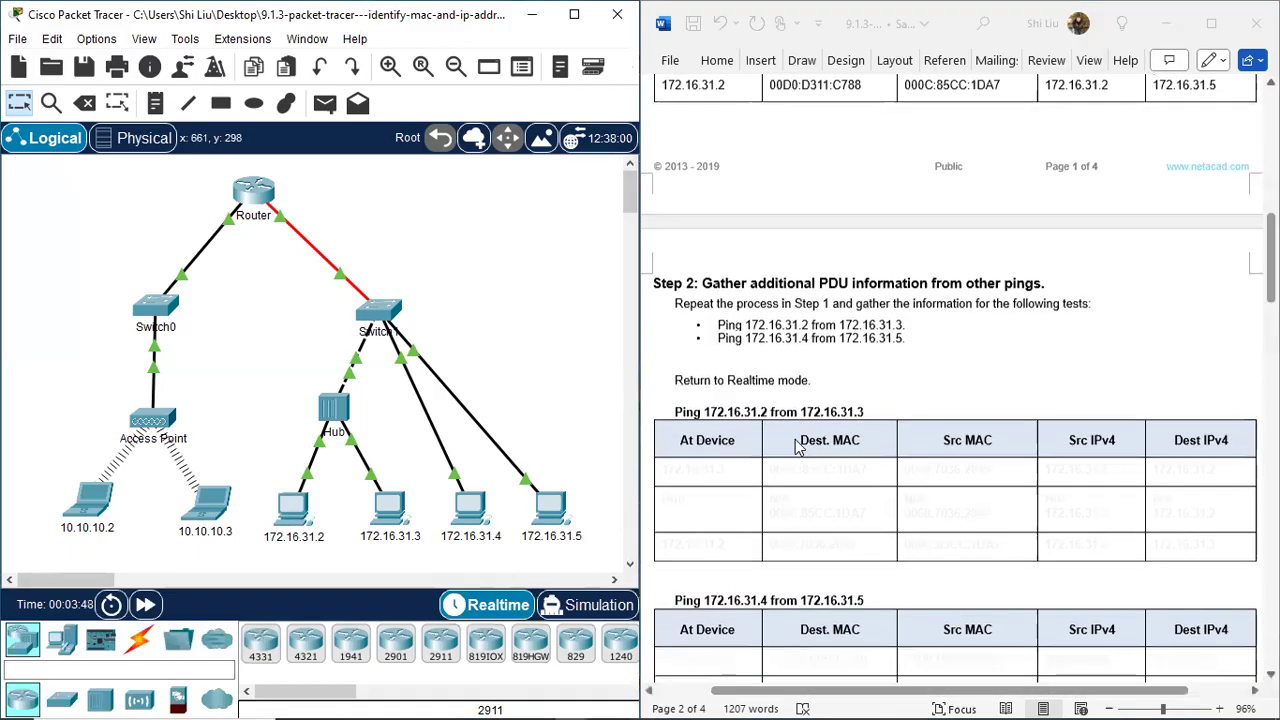
scroll(768, 447, down, 1)
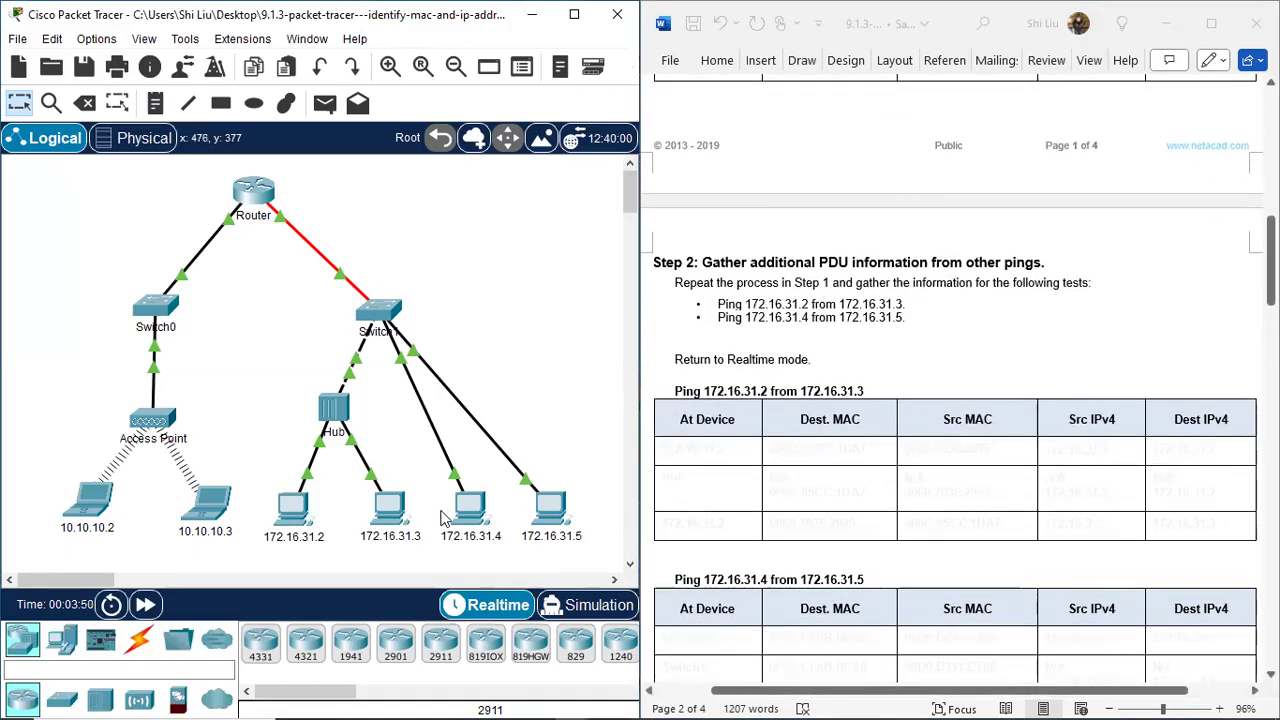
Open the Command Prompt on PC 172.16.31.3 and ping 172.16.31.2
click(388, 512)
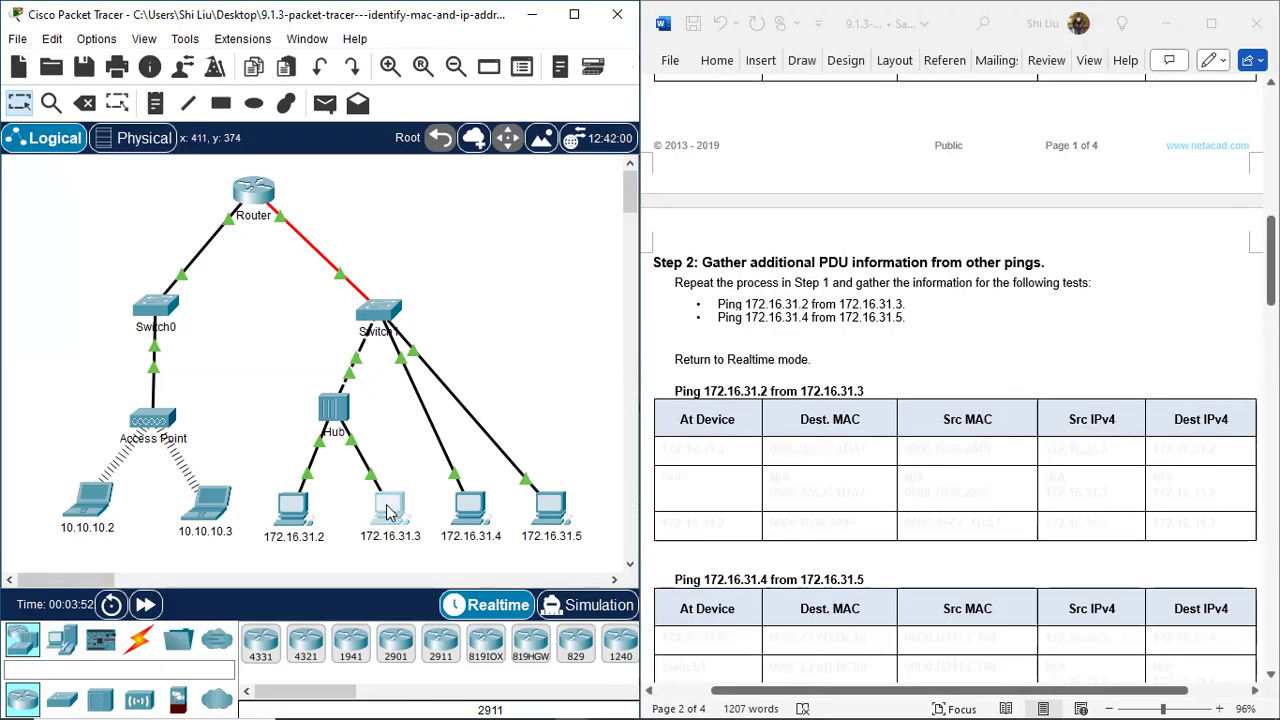
click(478, 80)
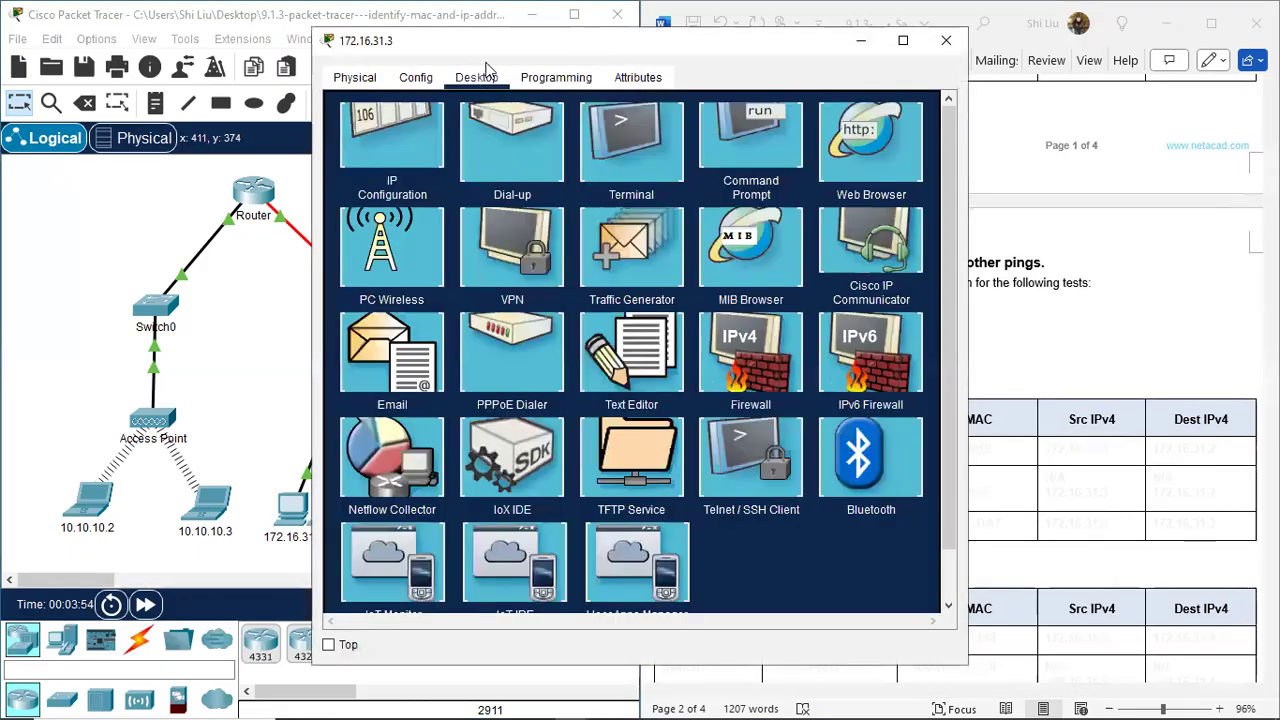
drag(521, 44, 888, 108)
click(1132, 220)
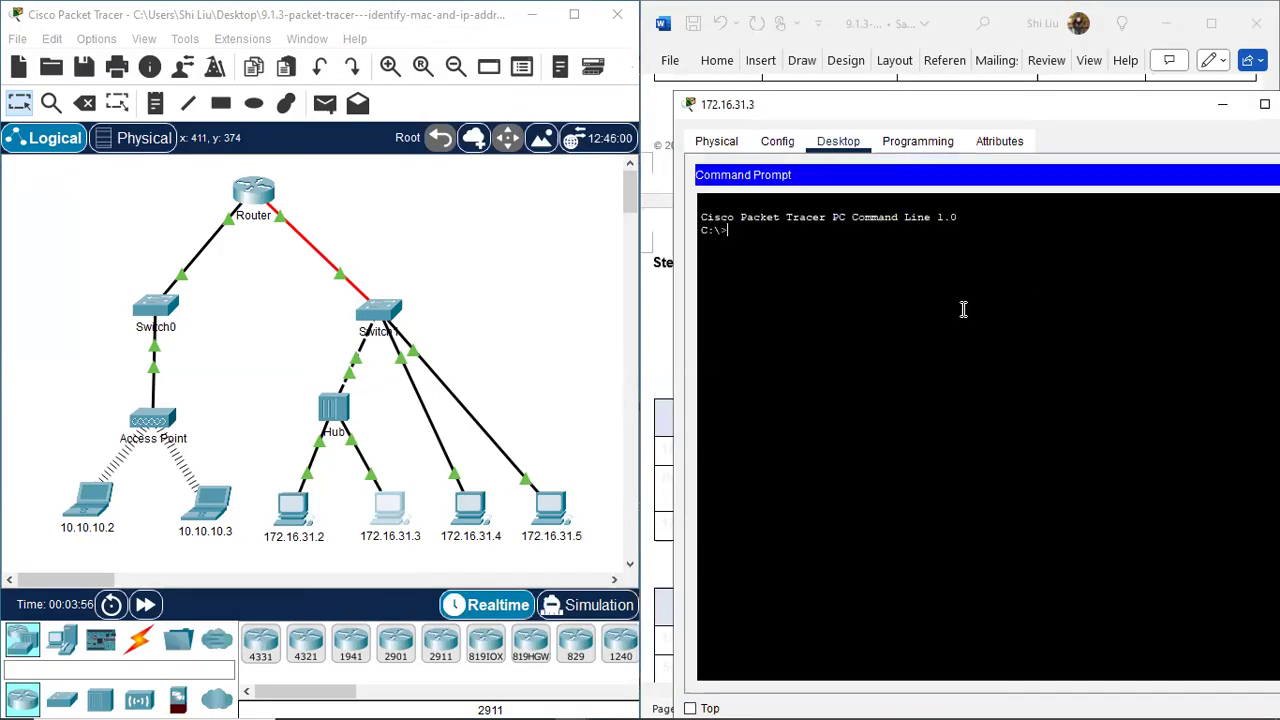
text(ping 172)
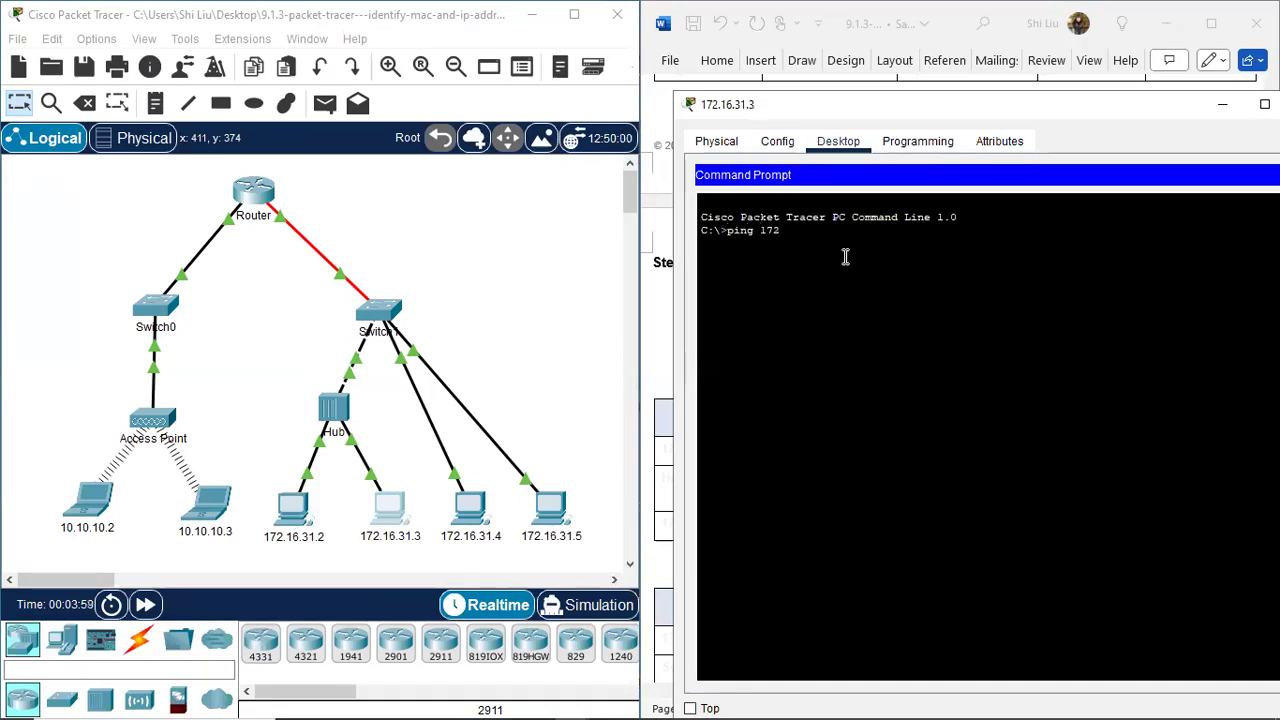
text(.16.31.2)
key(Return)
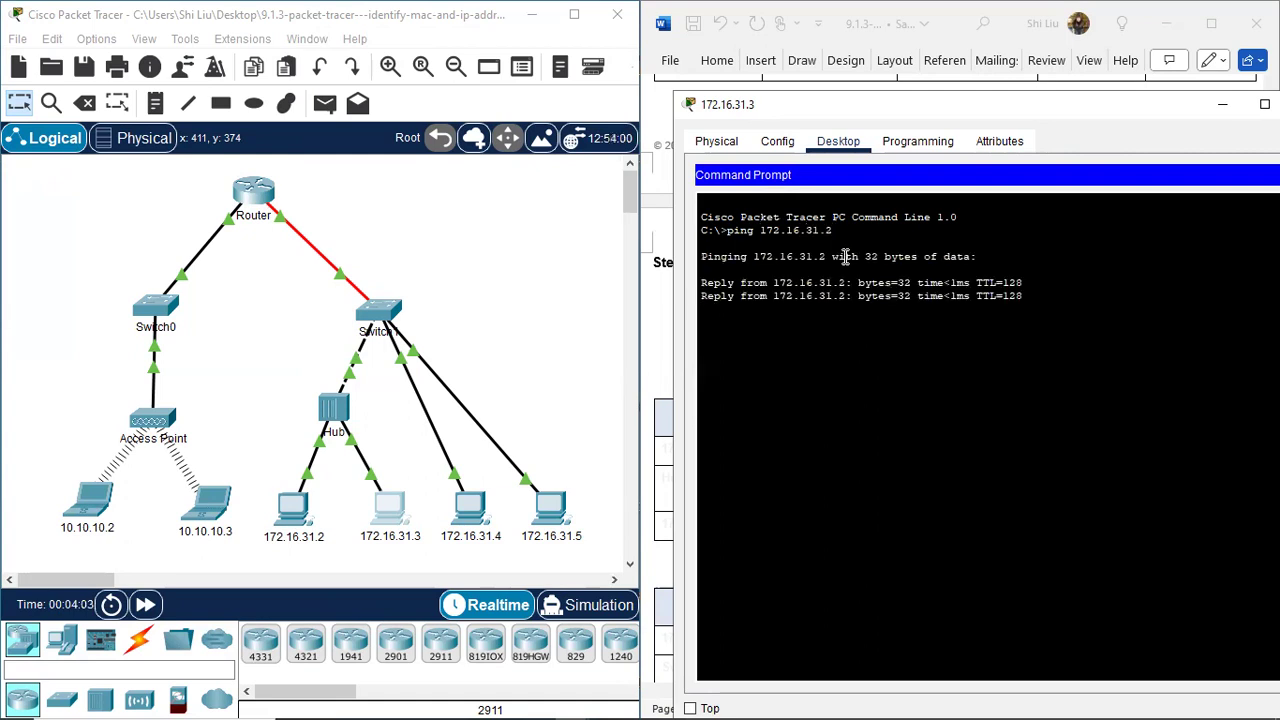
Switch to Simulation mode, repeat the ping to 172.16.31.2 from PC 172.16.31.3, and minimize the PC's window
click(592, 608)
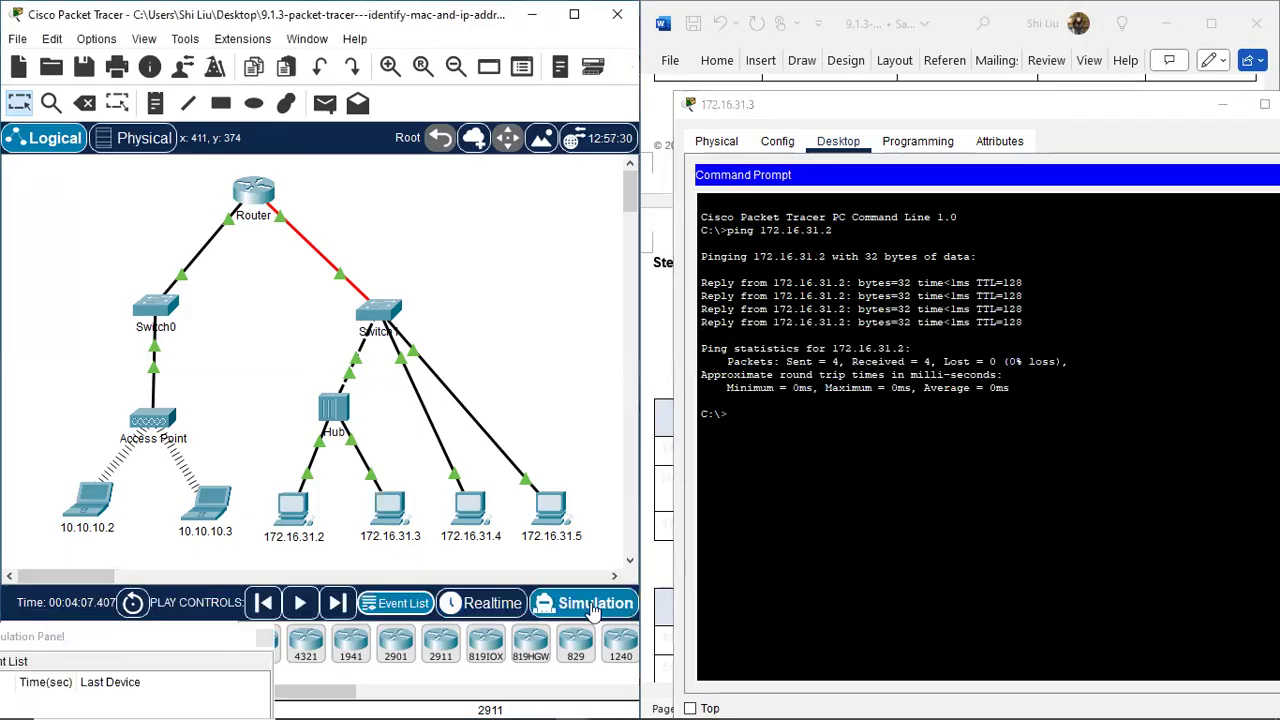
click(772, 416)
key(Up)
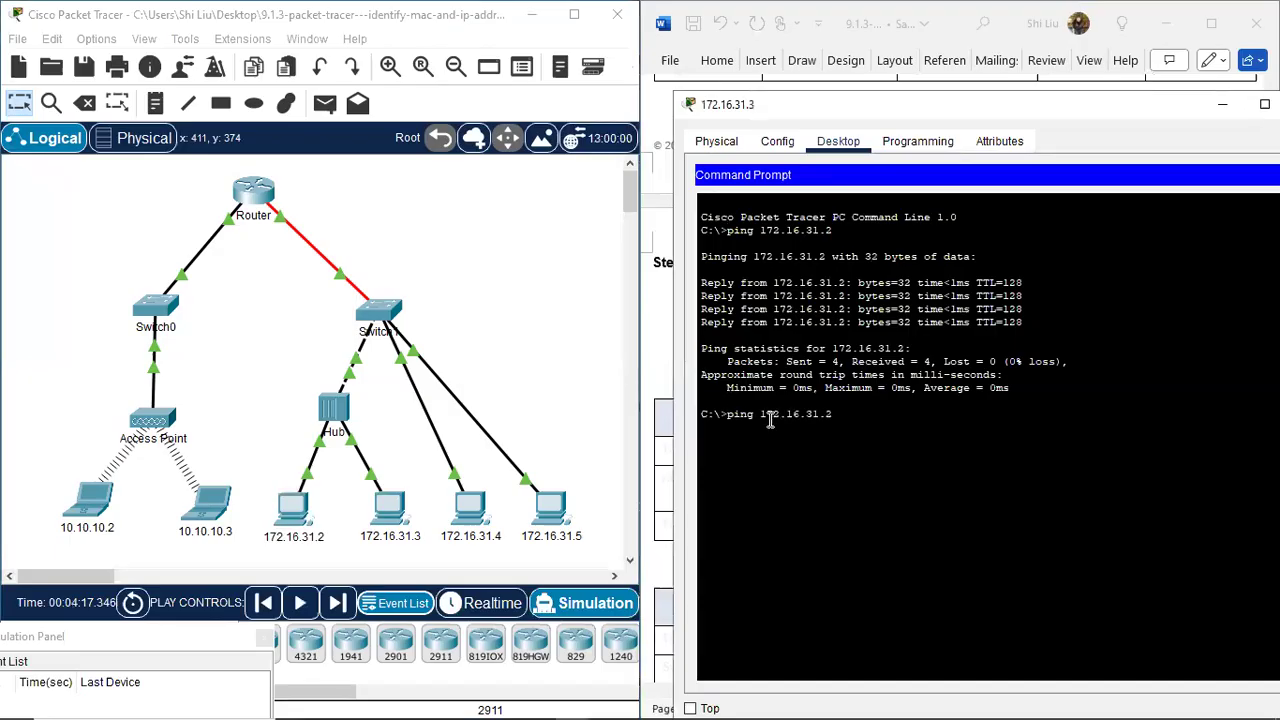
key(Return)
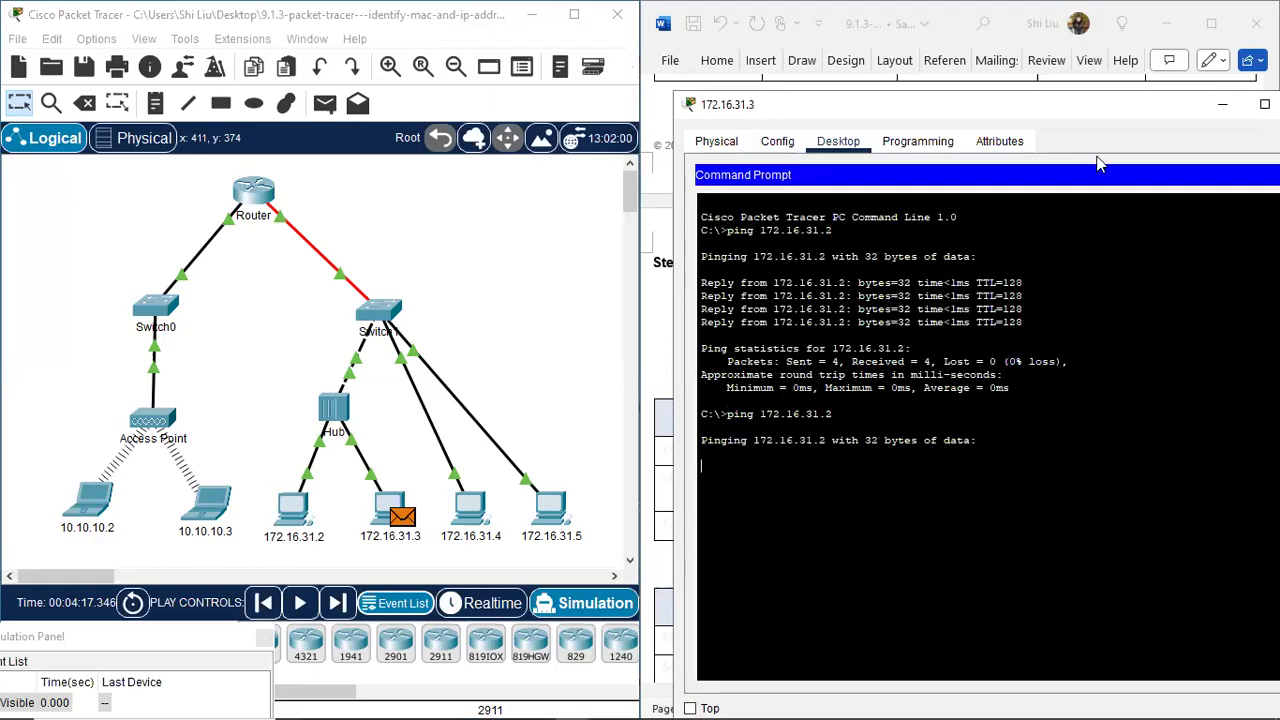
drag(1092, 108, 1060, 110)
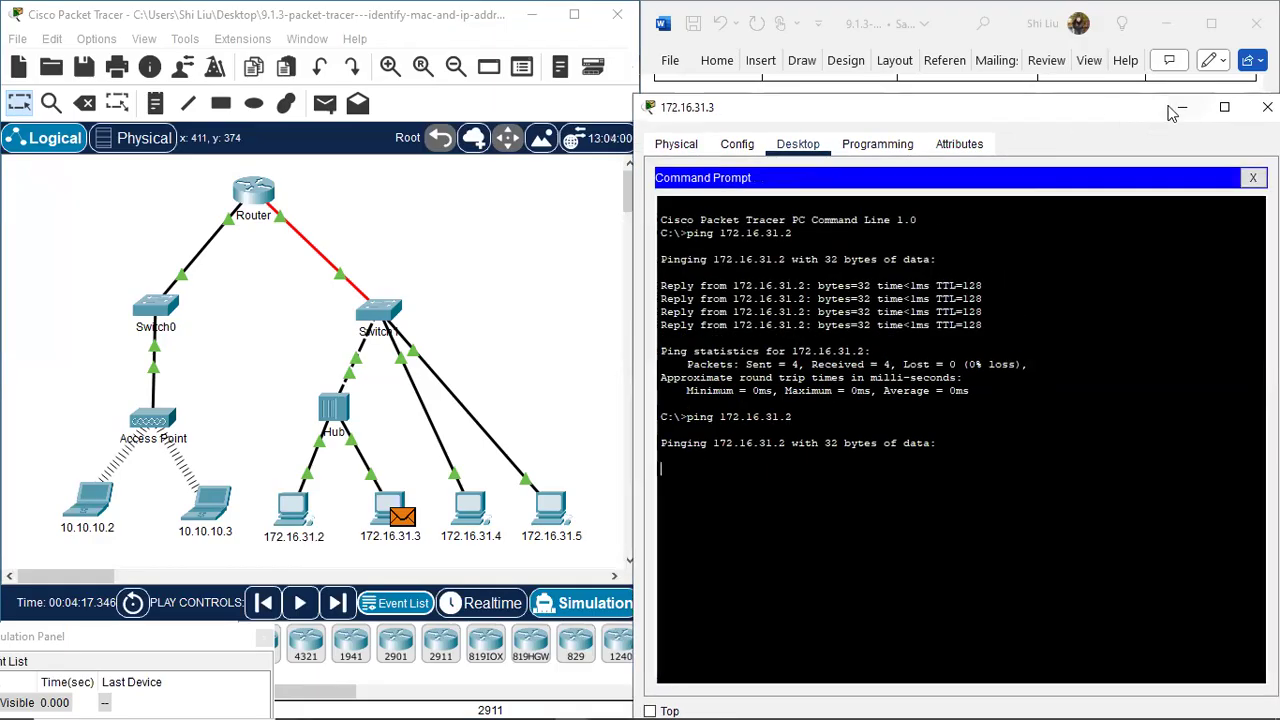
click(1182, 104)
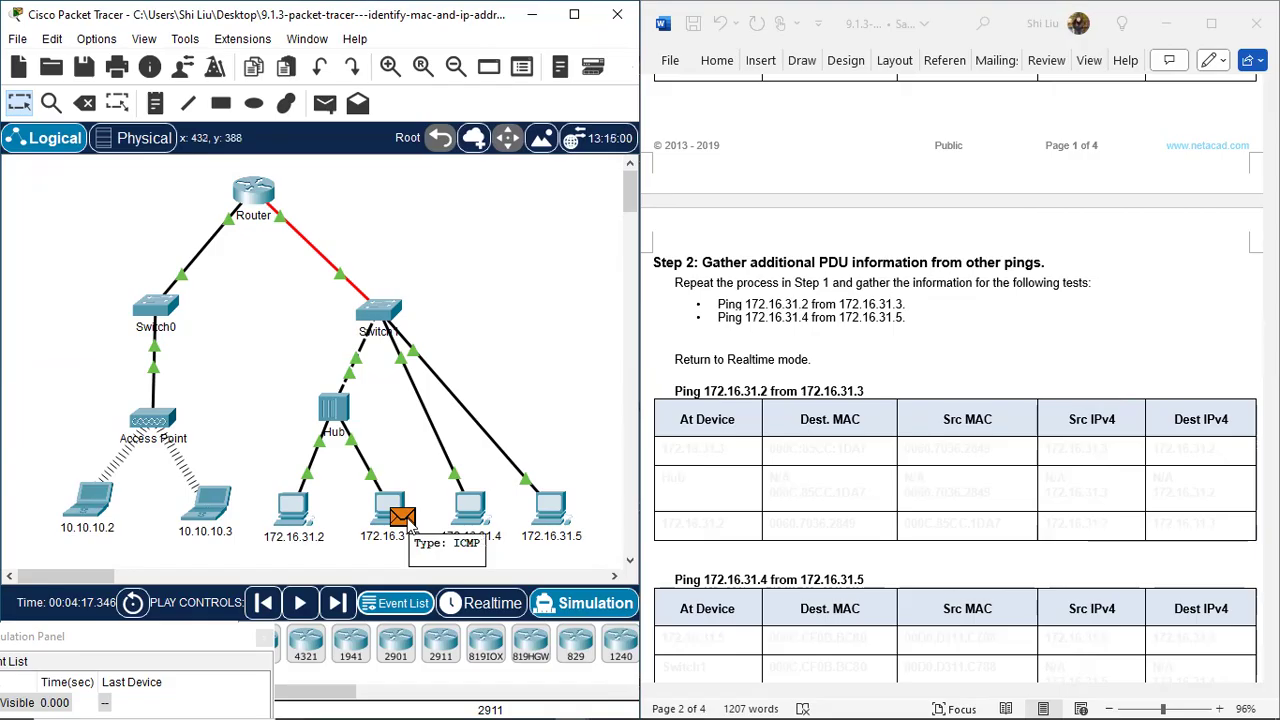
Open the PDU information at 172.16.31.3 and reveal the table's 172.16.31.3 row by setting its text to dark teal
click(405, 520)
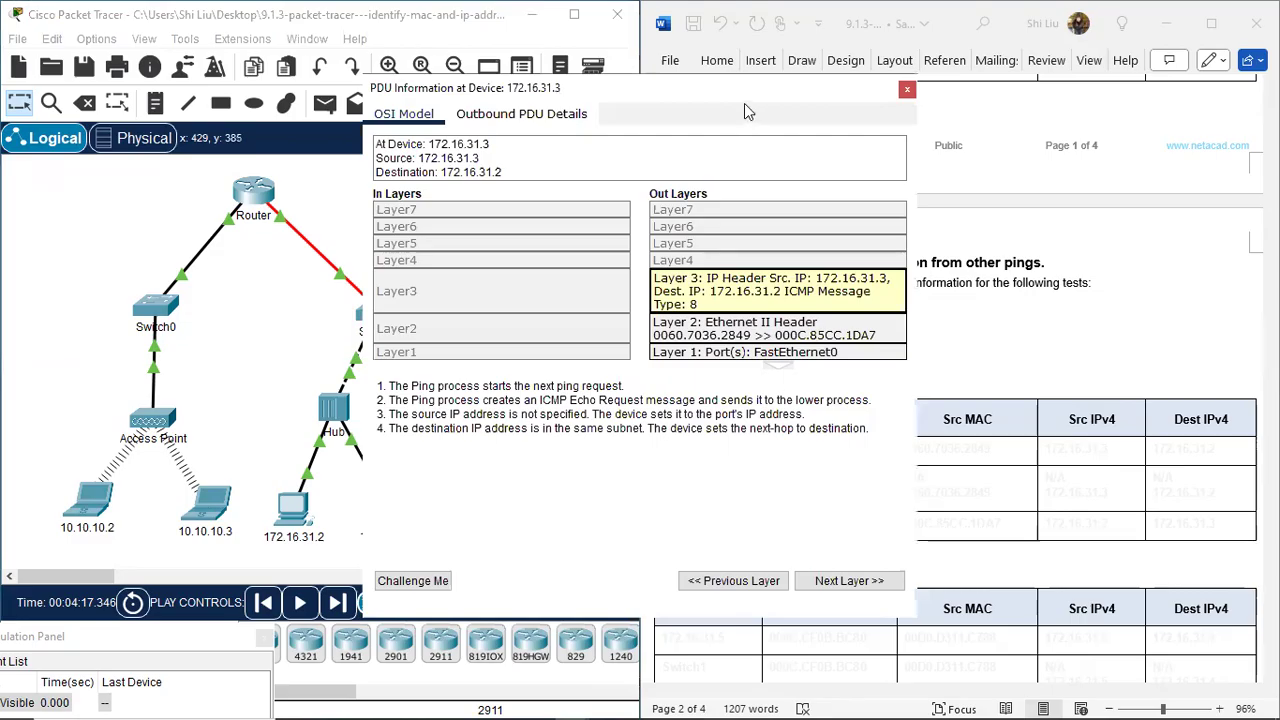
drag(728, 88, 444, 156)
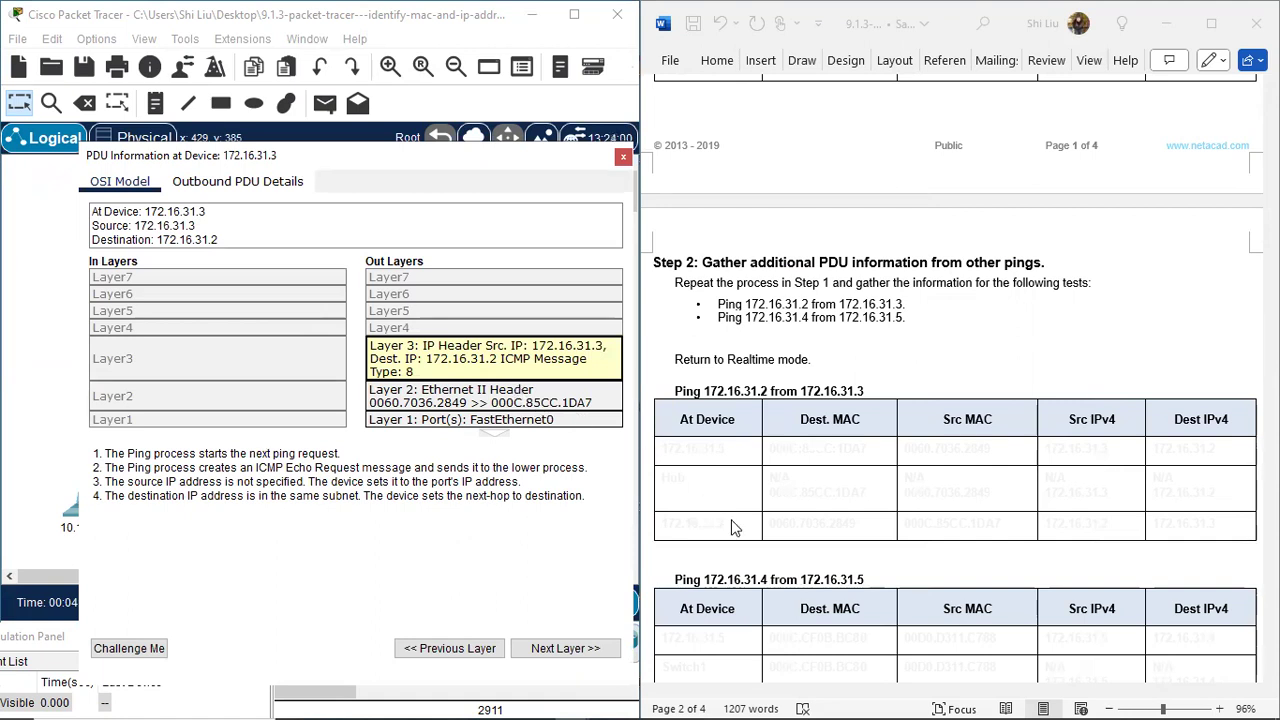
click(712, 458)
drag(665, 450, 1175, 455)
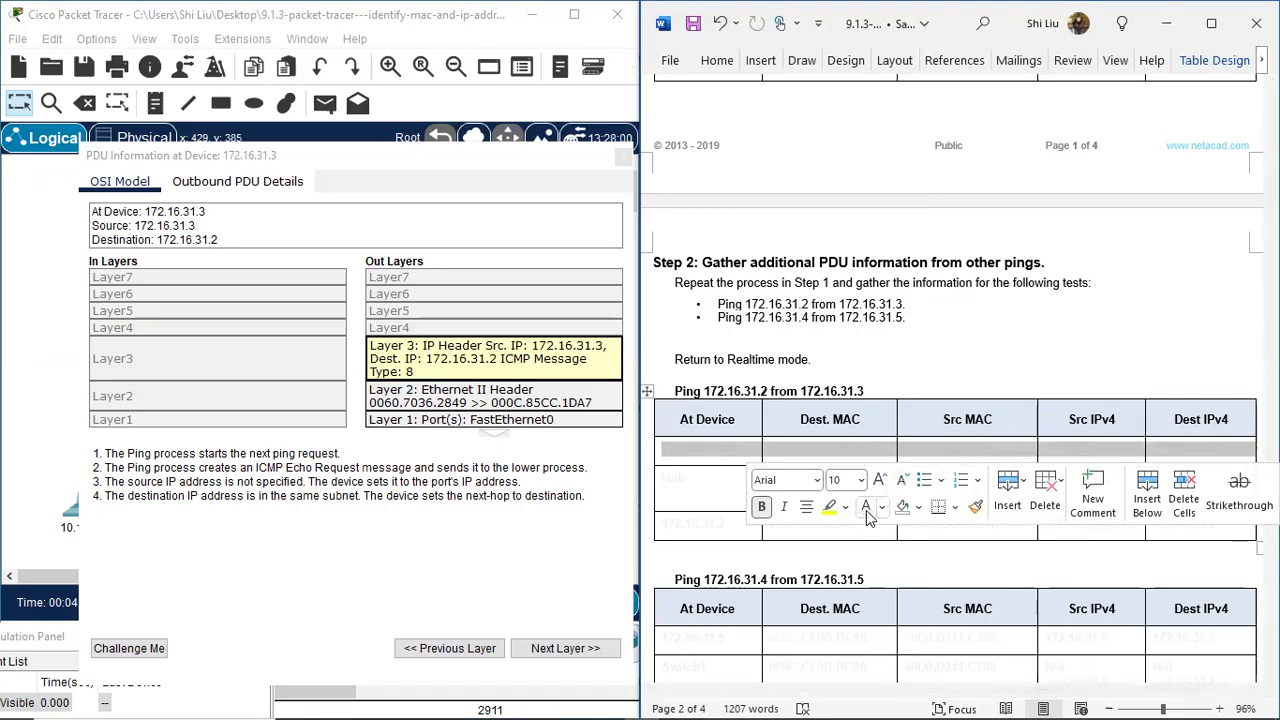
click(881, 507)
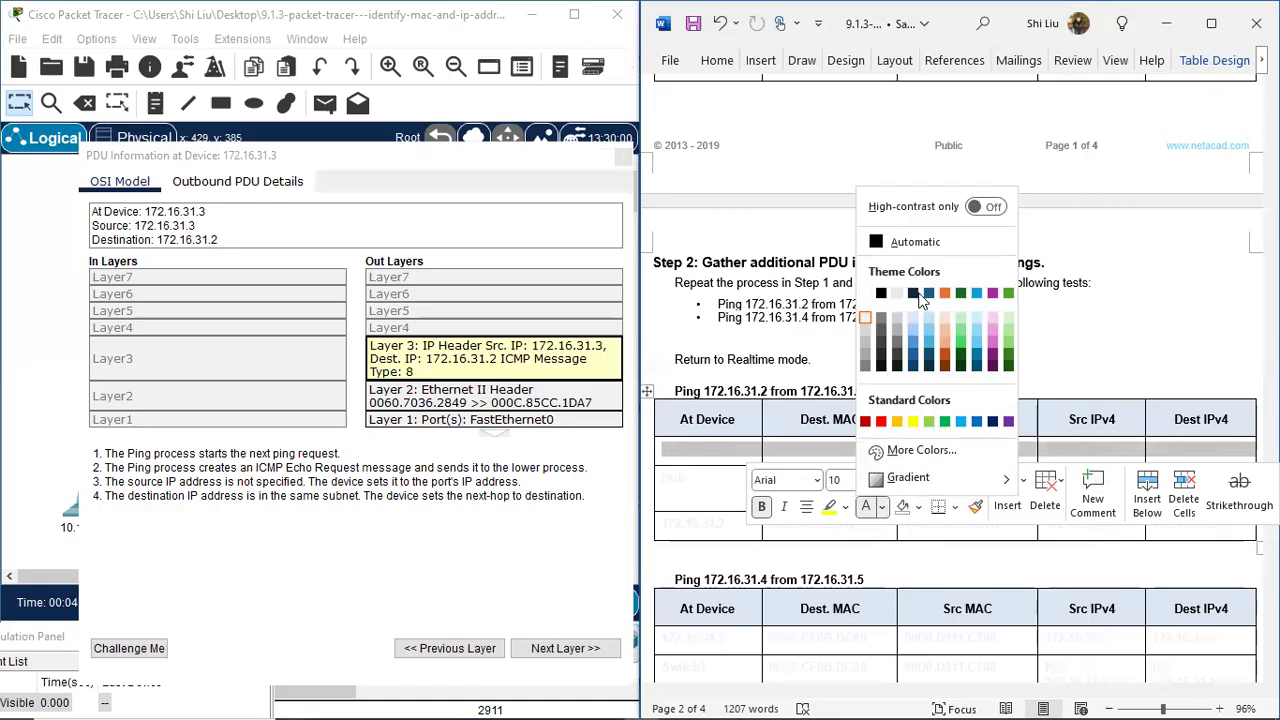
click(913, 364)
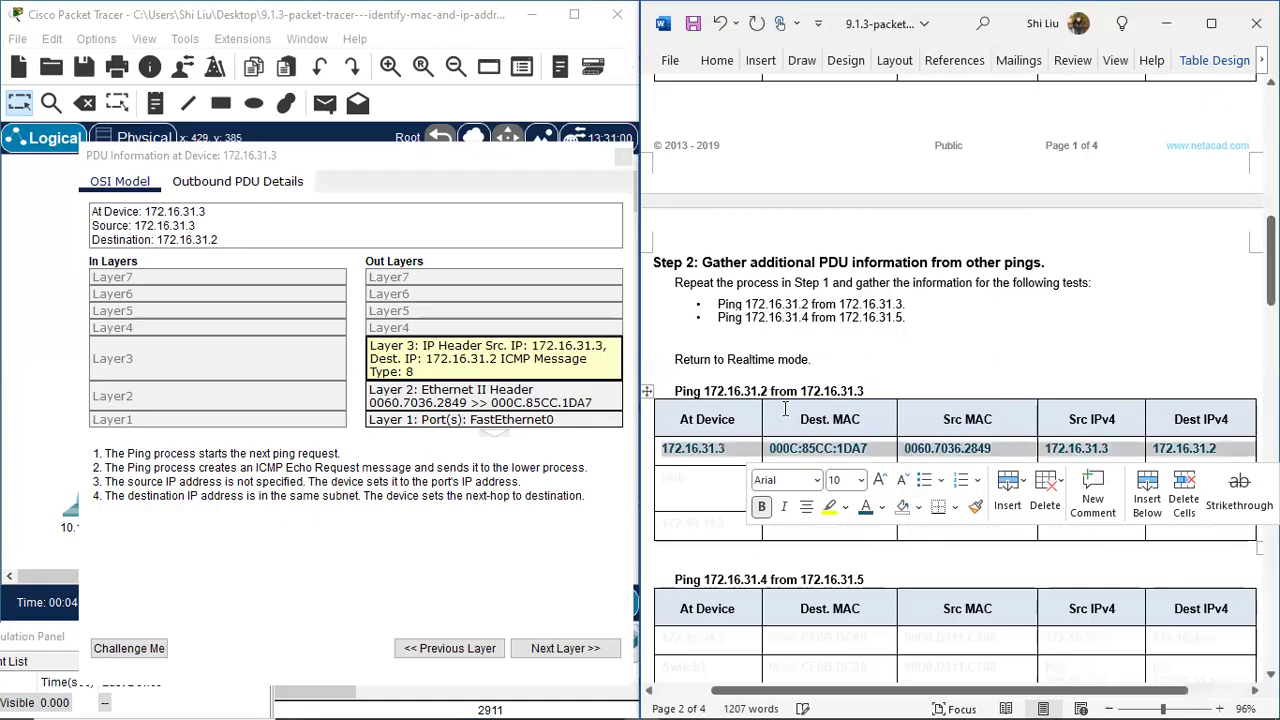
click(715, 449)
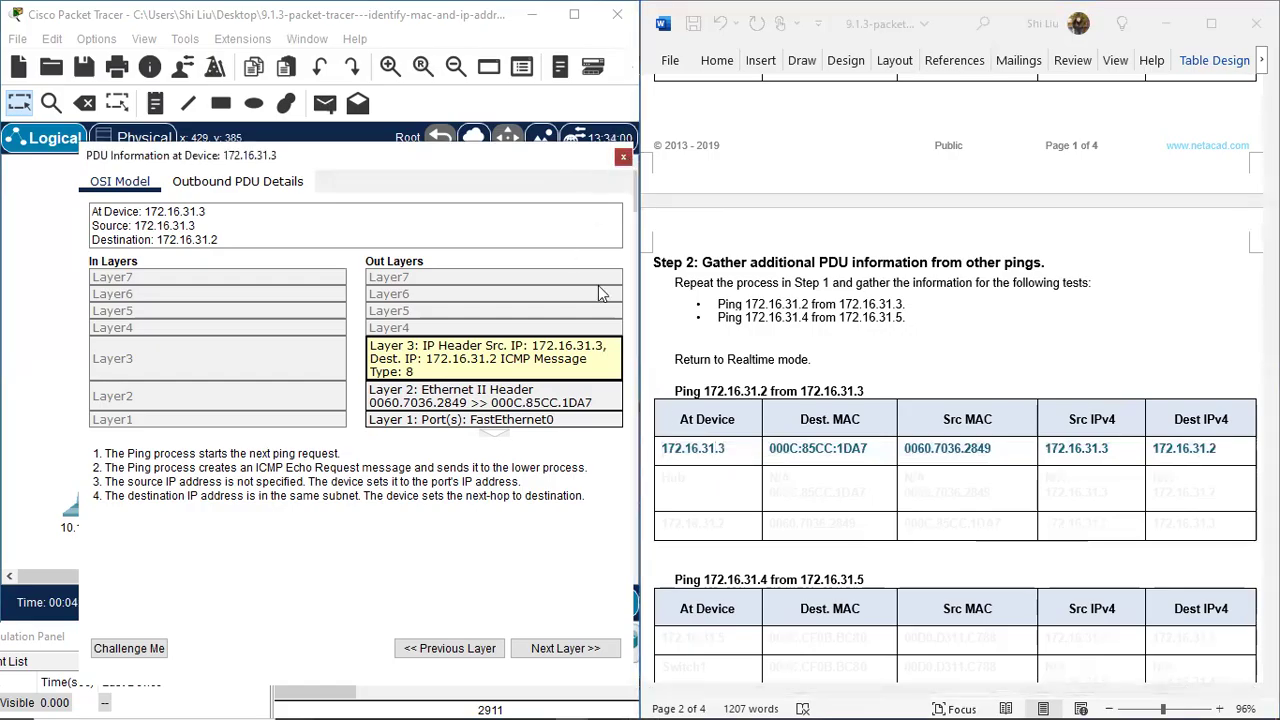
Close the PDU information, forward the PDU to the Hub, and open the Hub's outbound PDU details beside the table
click(621, 160)
click(336, 605)
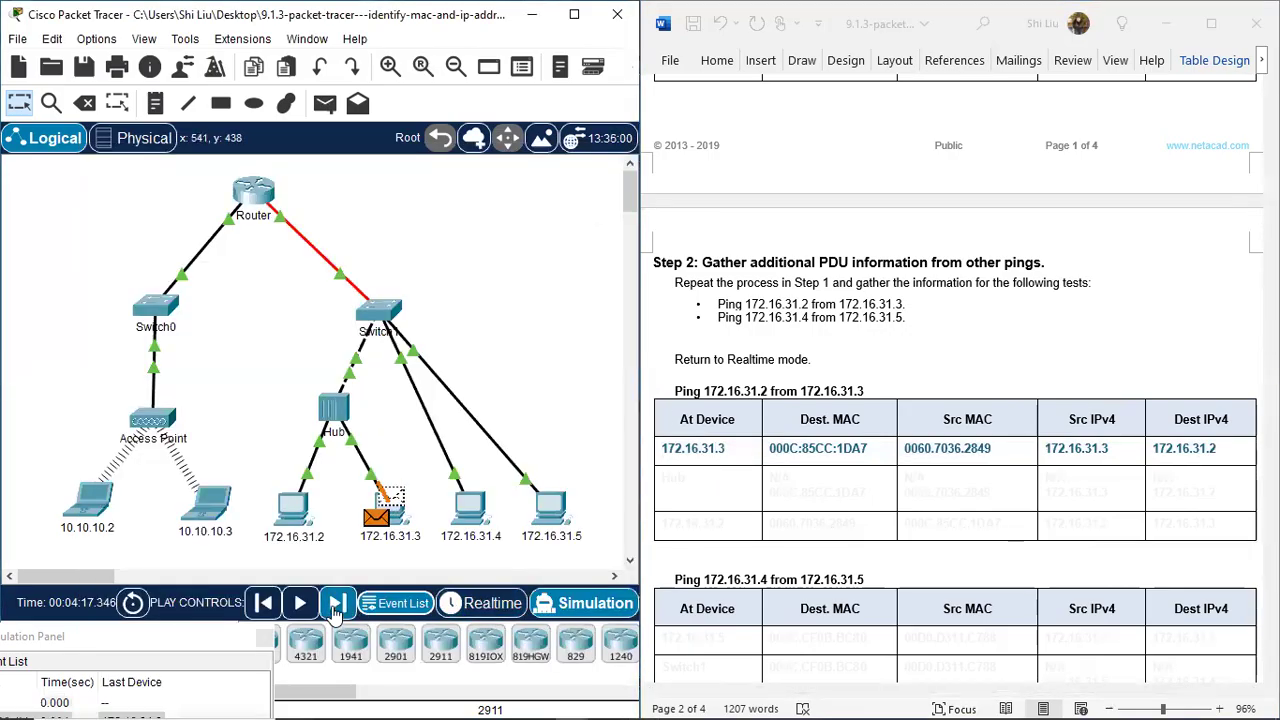
click(350, 414)
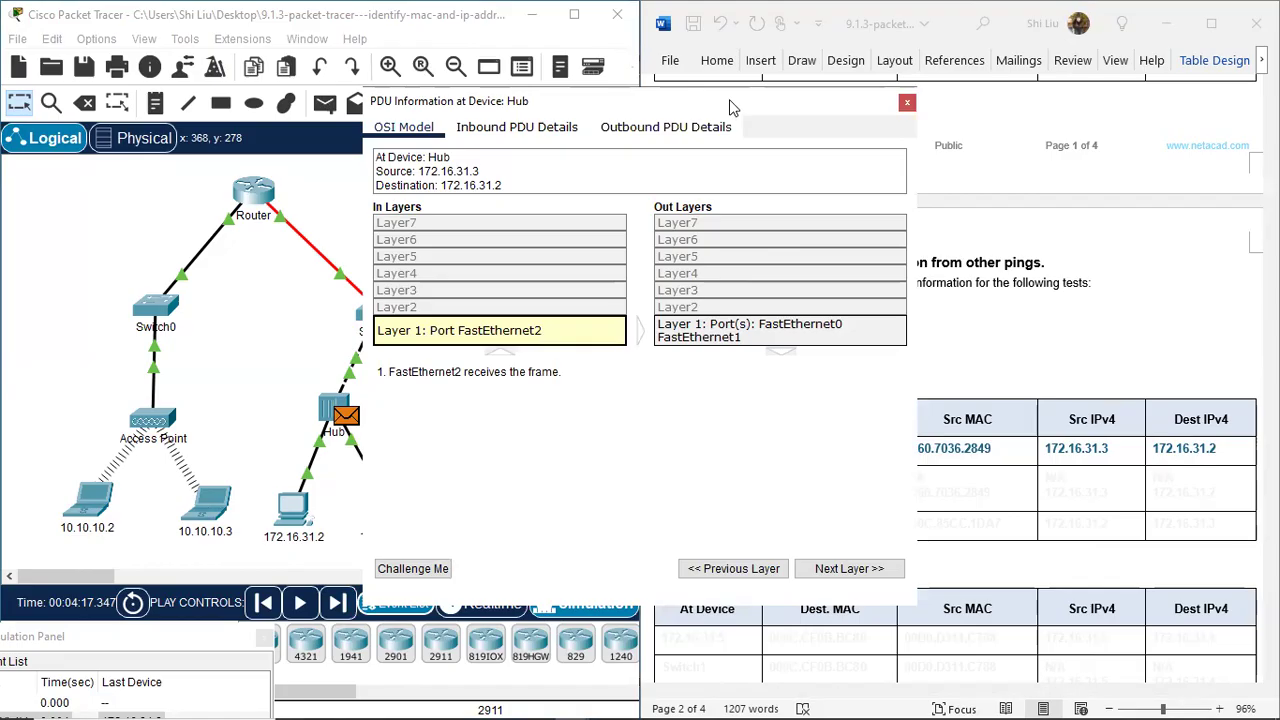
drag(730, 107, 951, 167)
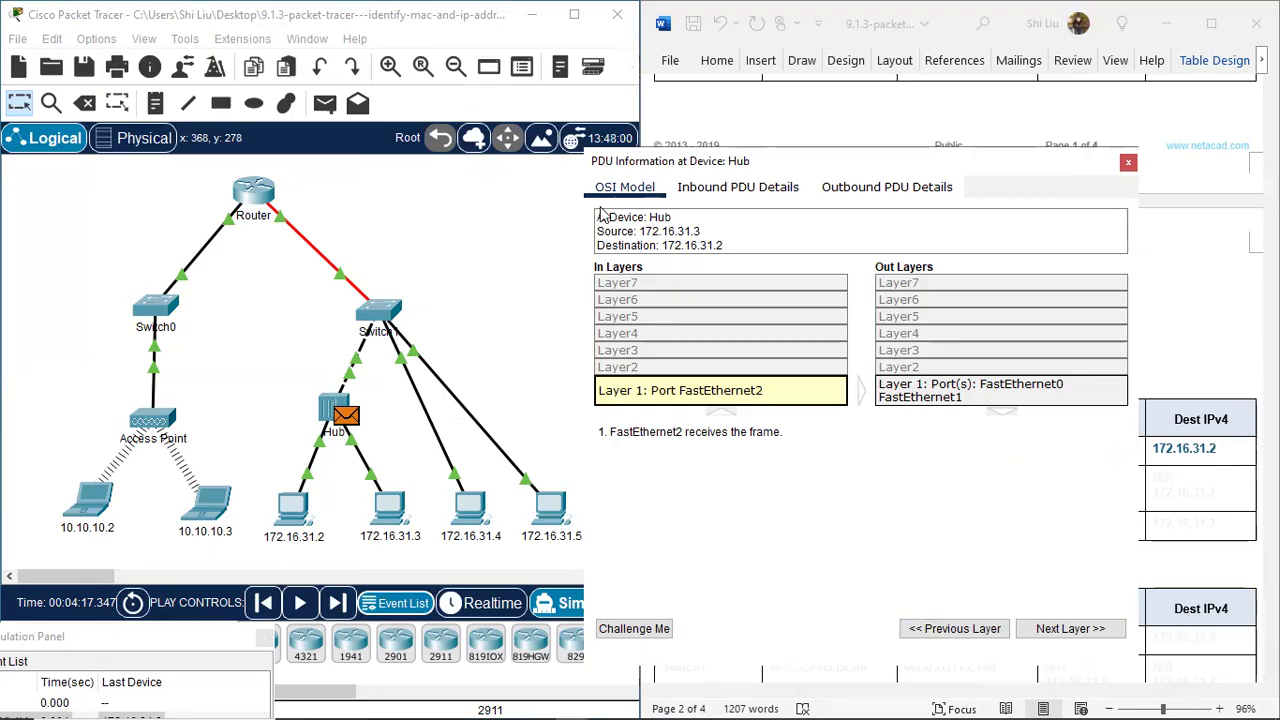
click(880, 189)
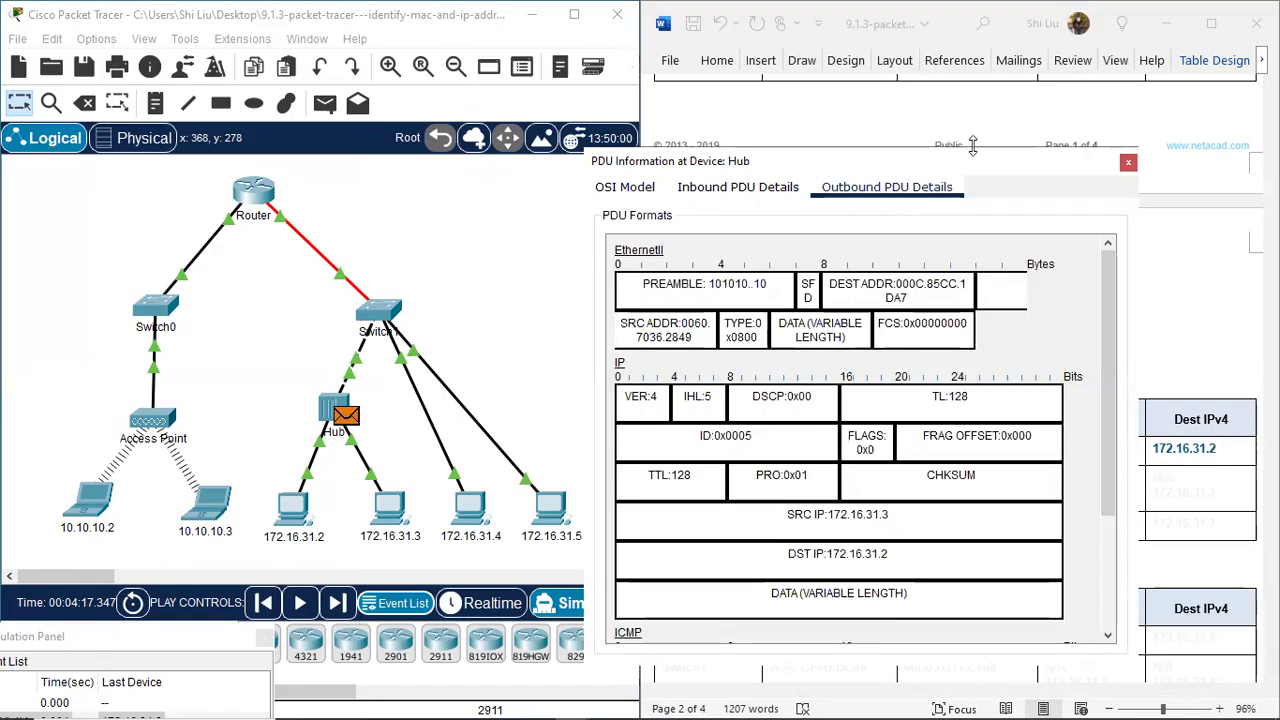
drag(864, 172, 748, 168)
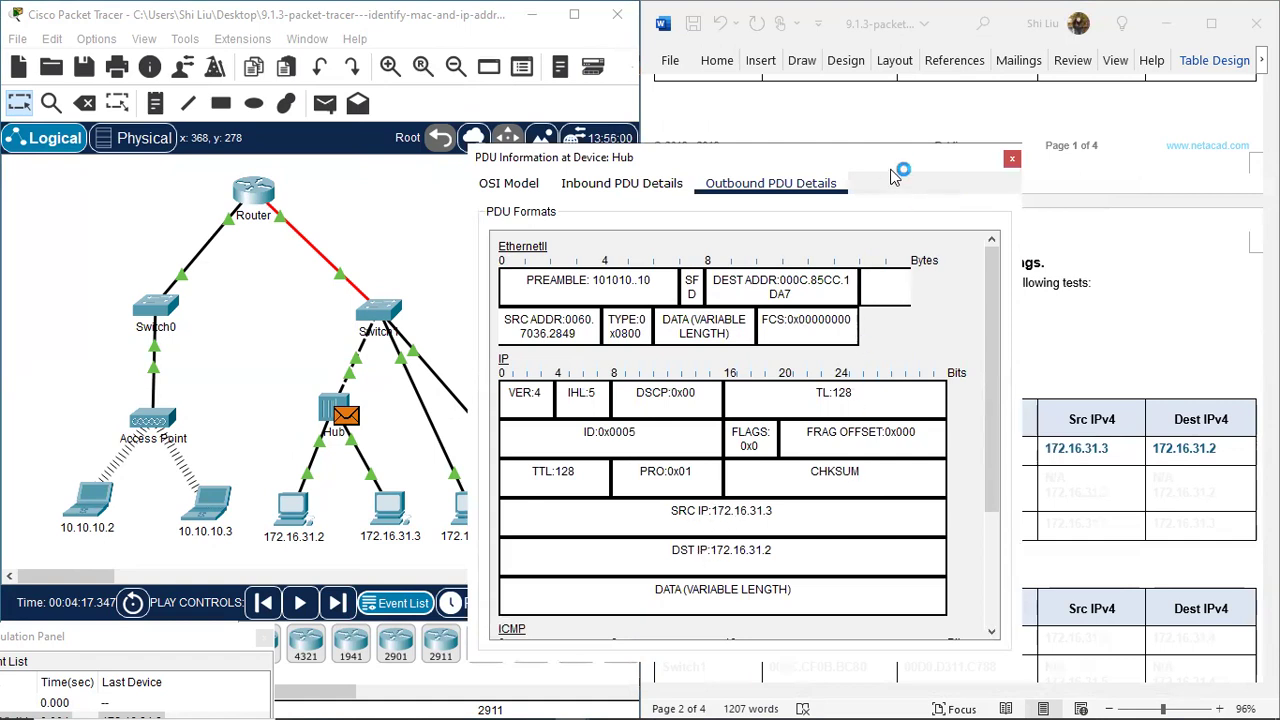
drag(882, 166, 409, 233)
Reveal the Hub row of the "Ping 172.16.31.2 from 172.16.31.3" table by applying the same dark teal text color
click(656, 478)
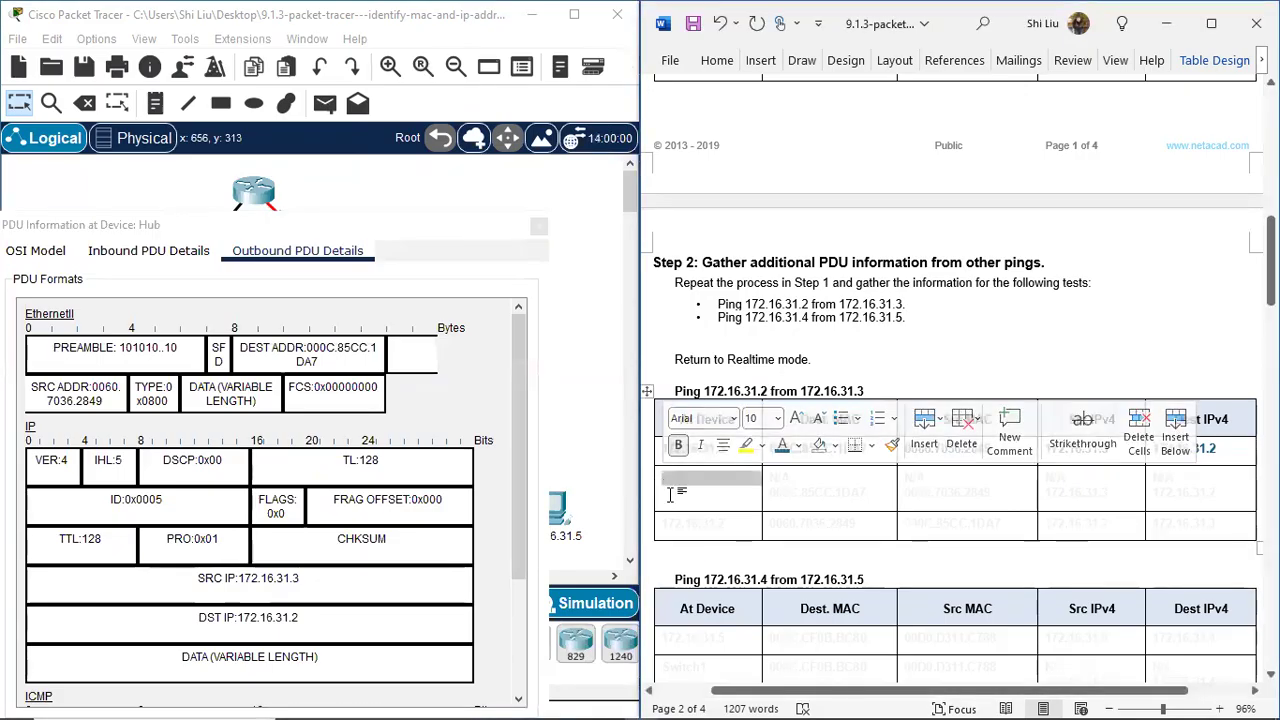
click(667, 485)
drag(700, 480, 1168, 491)
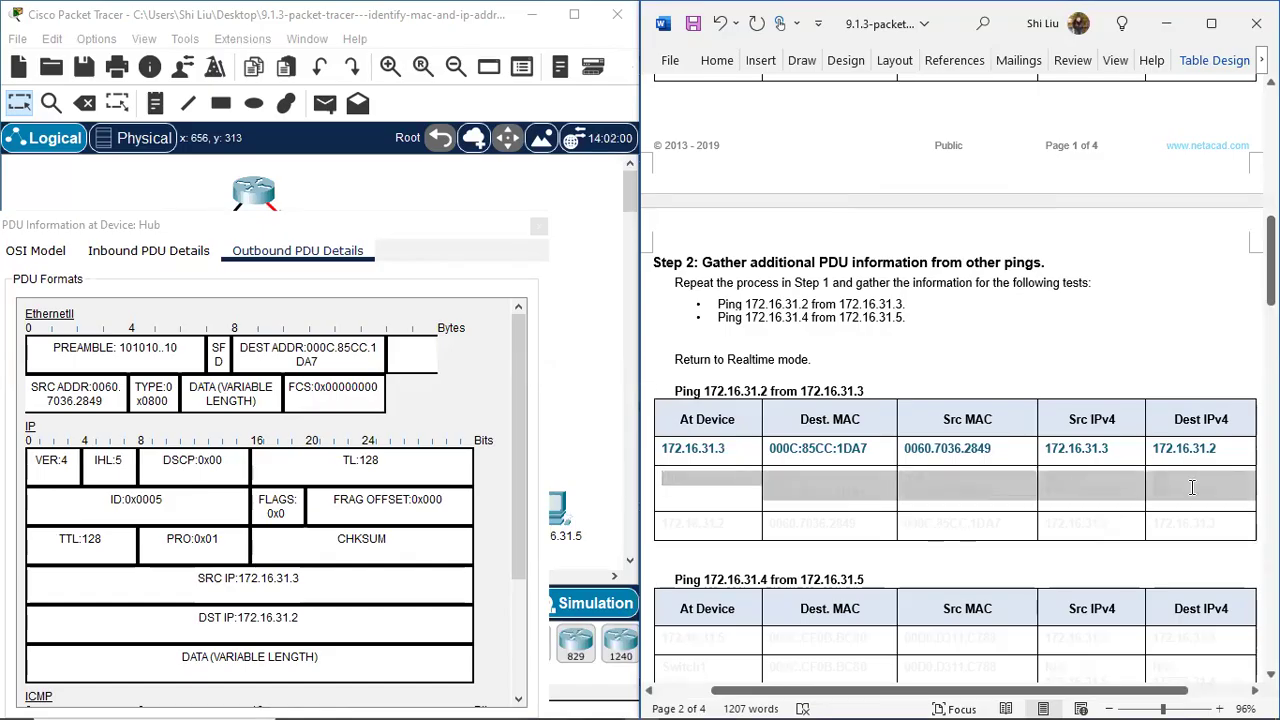
click(866, 455)
click(828, 530)
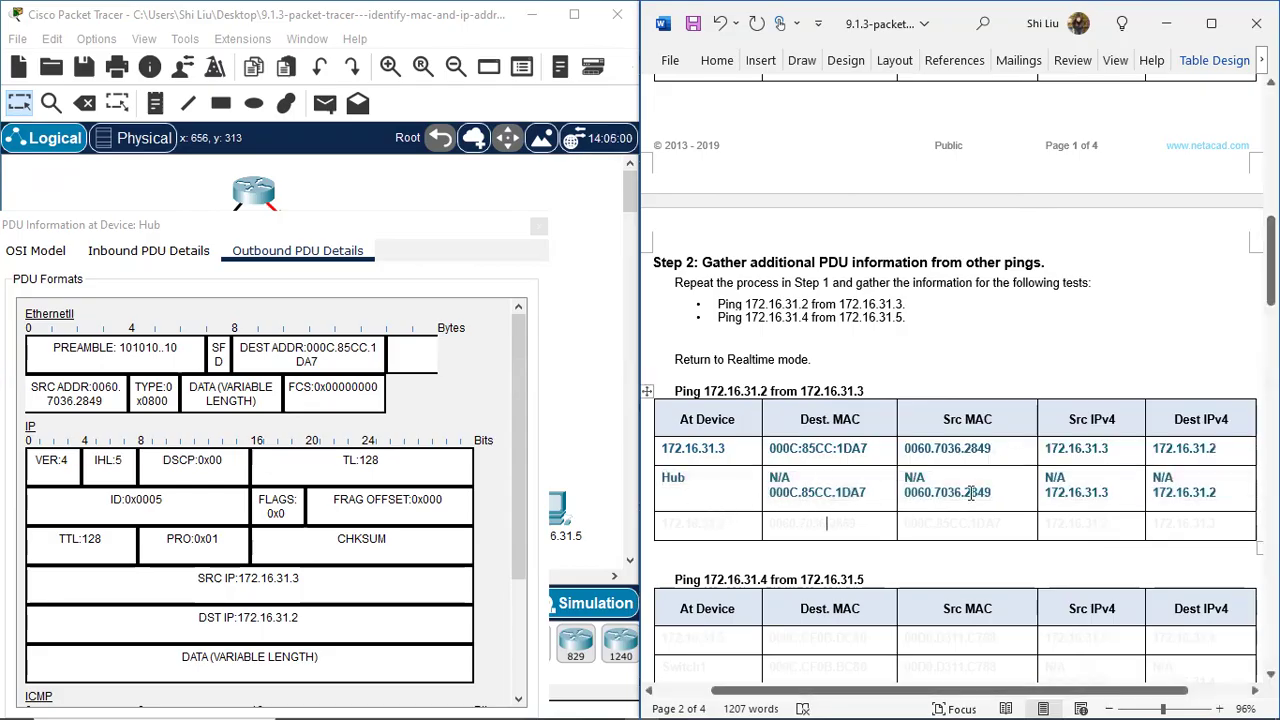
Compare the Hub's OSI Model layers and outbound PDU addresses with the table's Hub row, and close the PDU information
drag(407, 233, 522, 234)
click(150, 252)
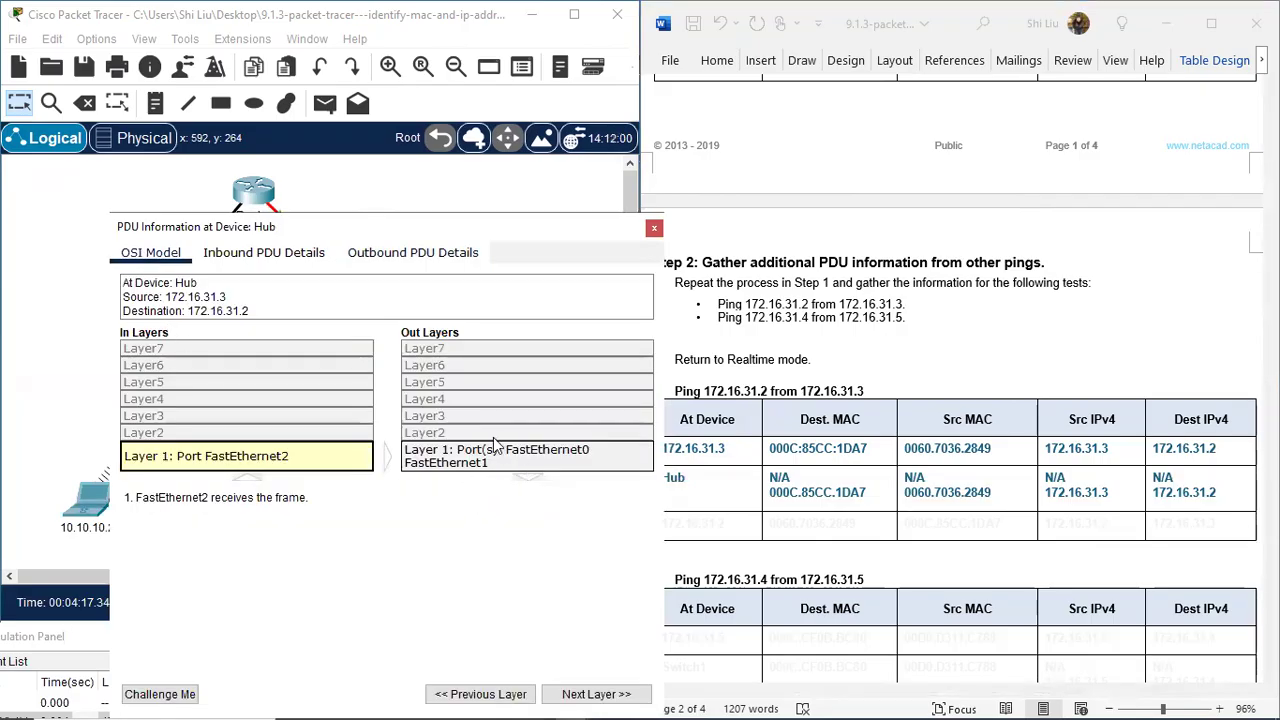
click(410, 255)
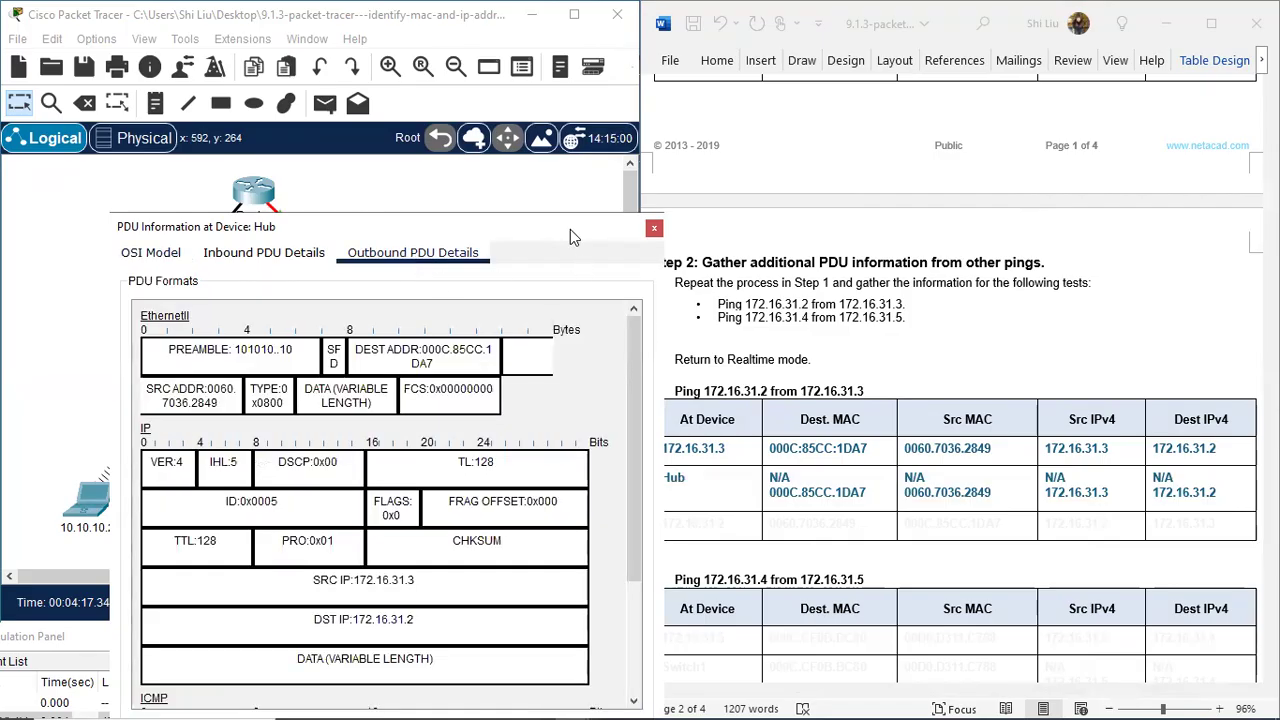
drag(570, 229, 463, 208)
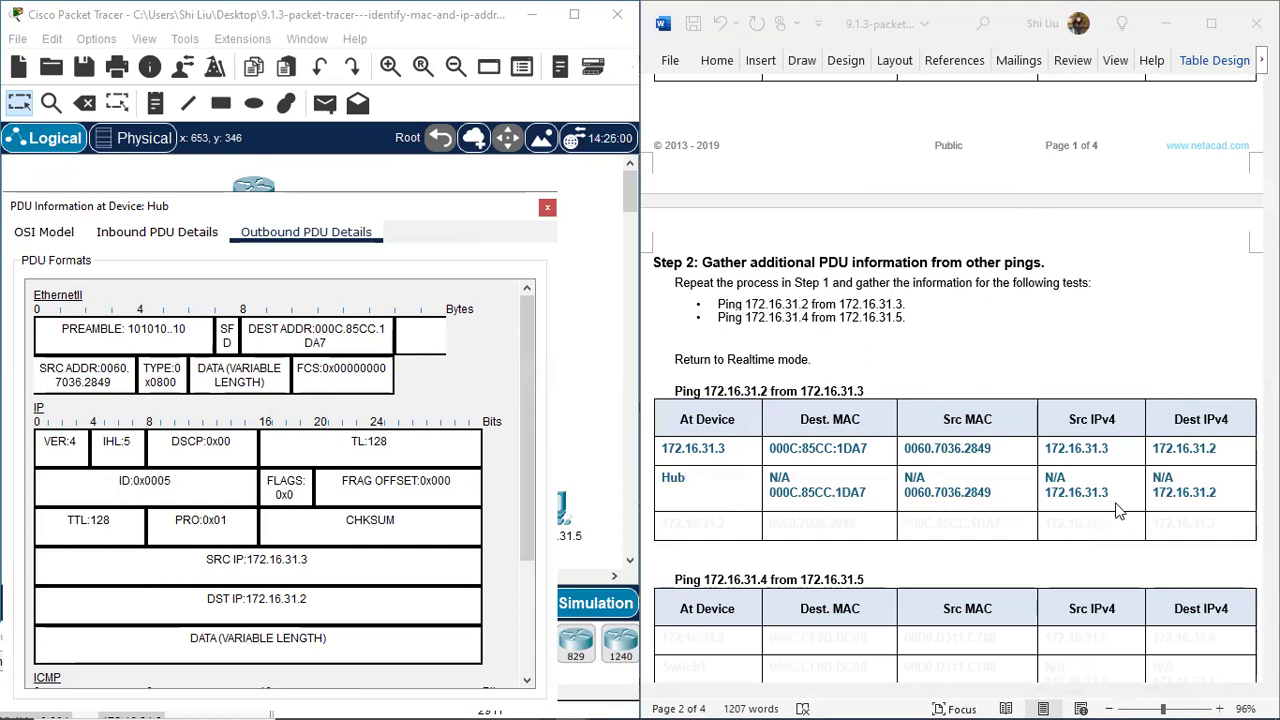
click(547, 210)
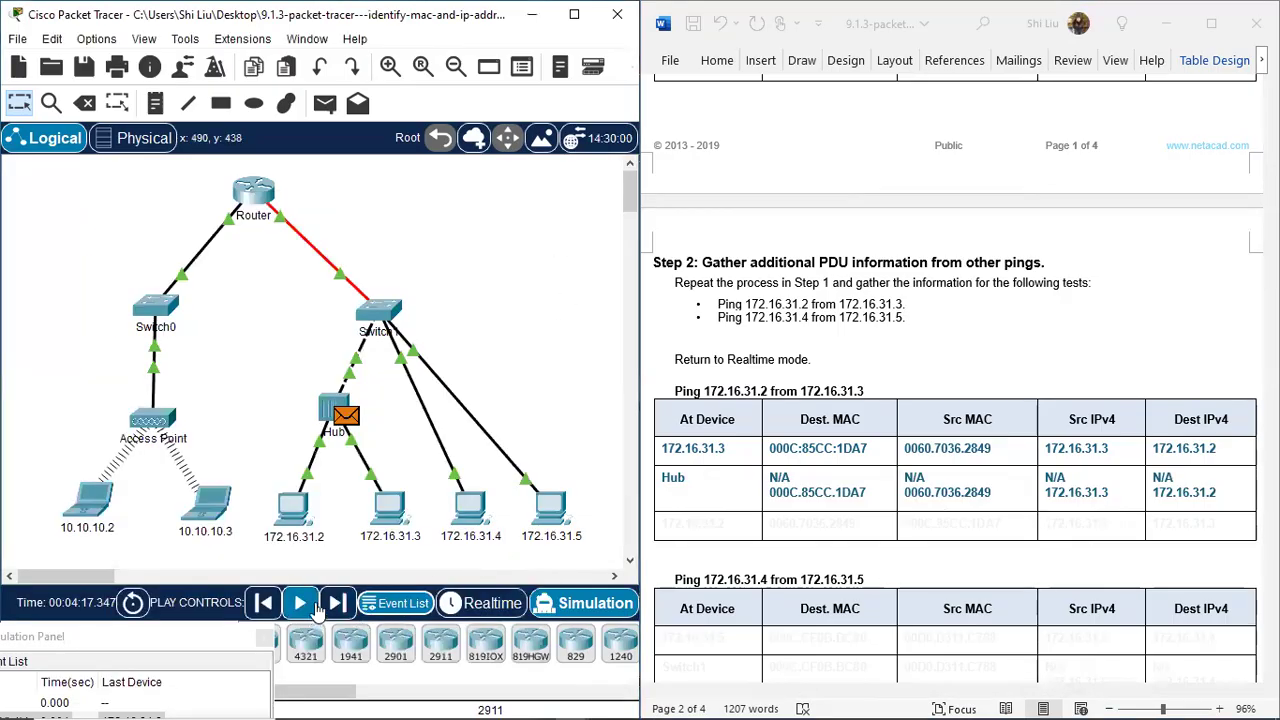
Forward the PDU out of the Hub, note its copy at Switch1, and open the PDU information at 172.16.31.2
click(331, 604)
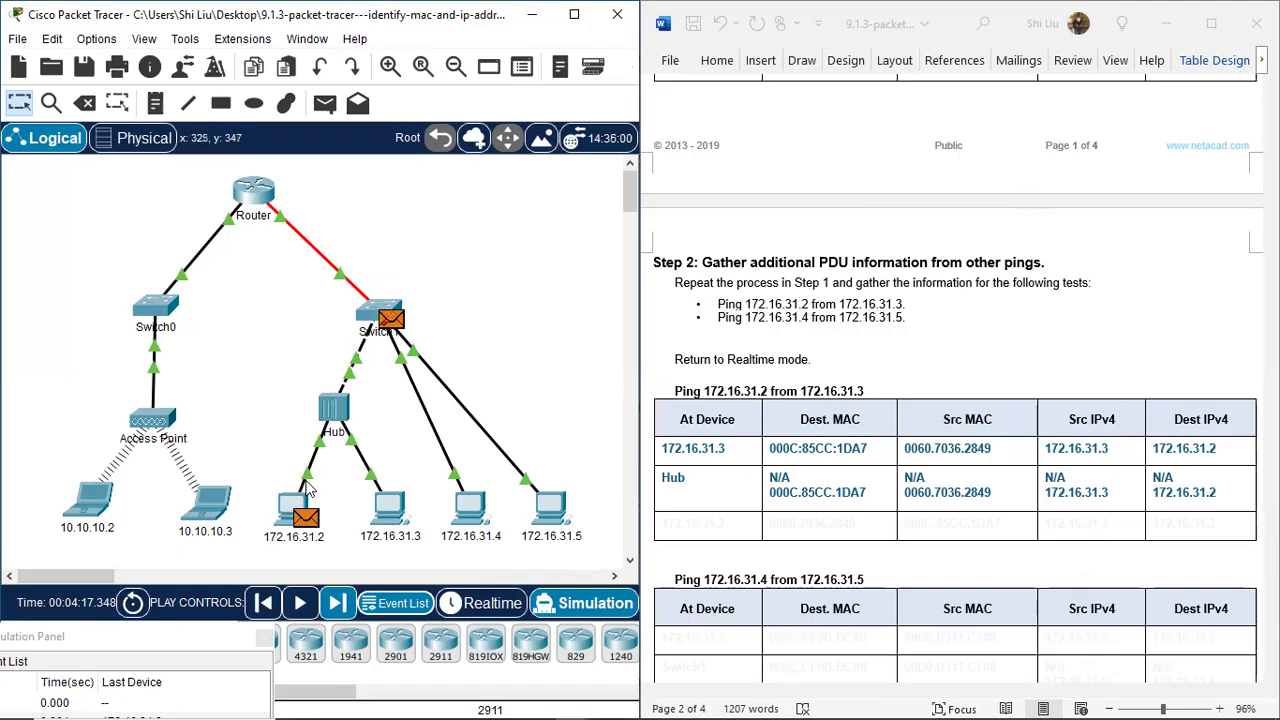
drag(326, 283, 437, 353)
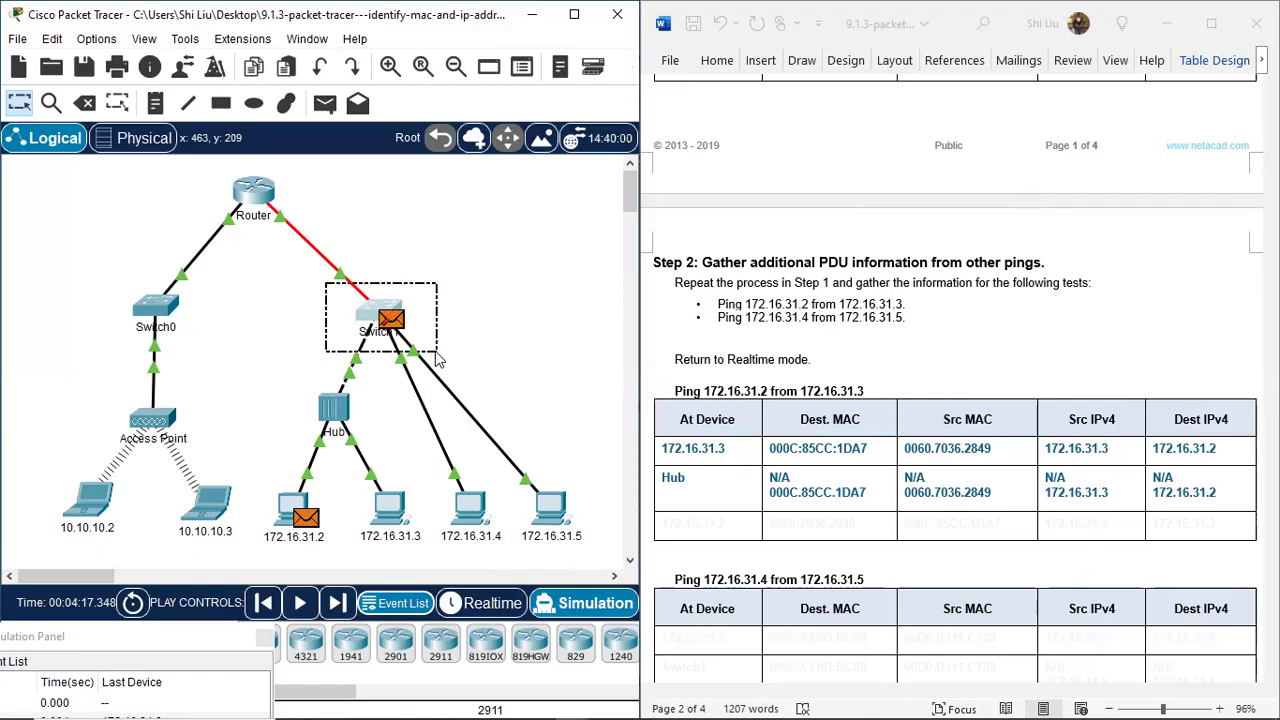
drag(437, 358, 435, 366)
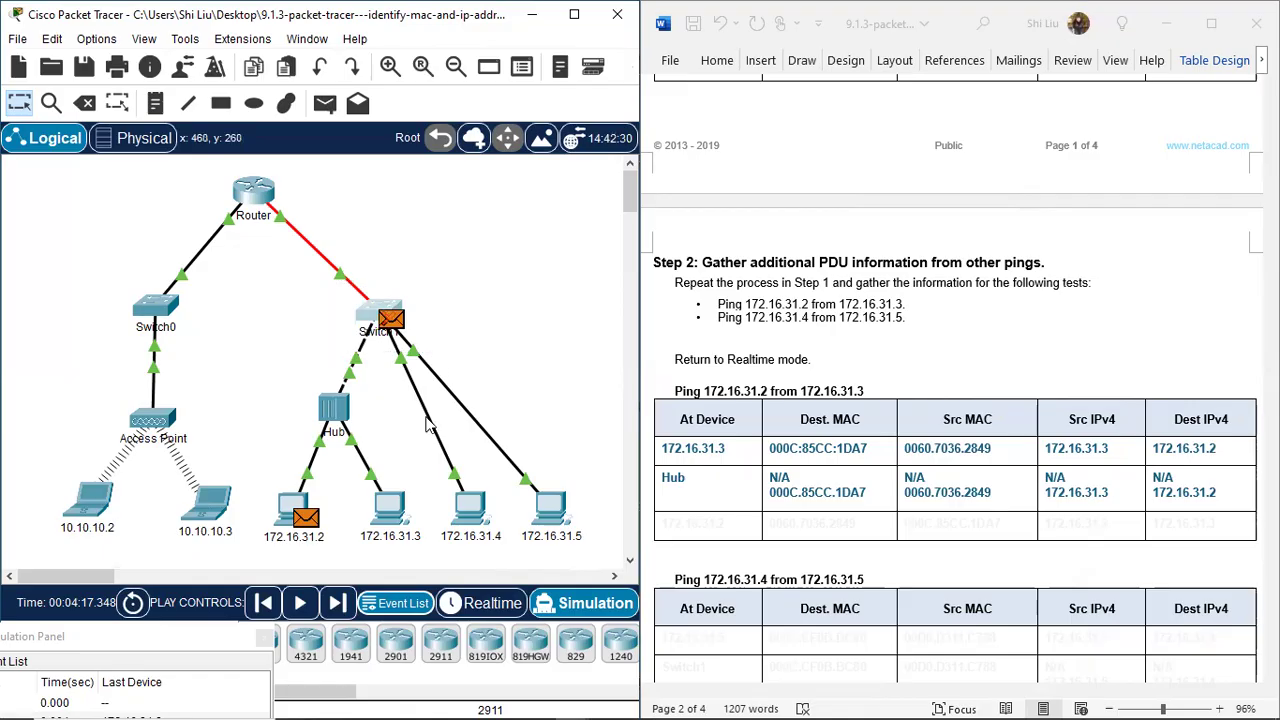
click(305, 520)
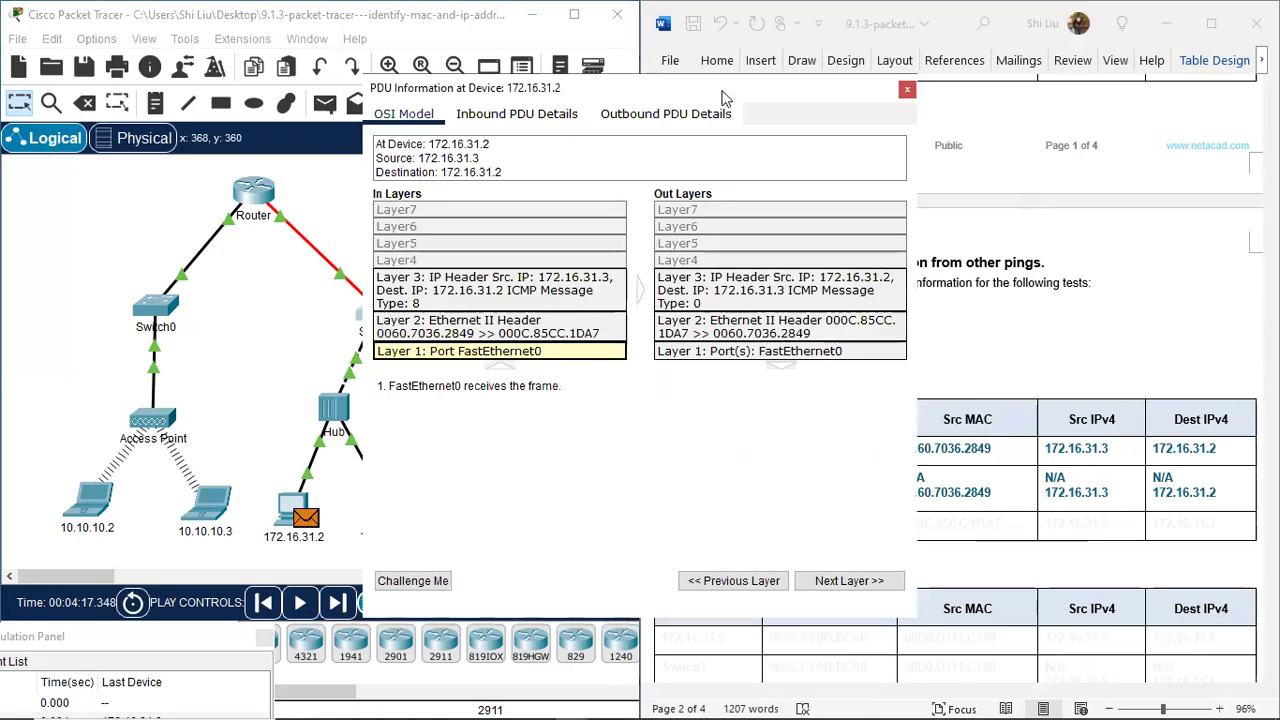
Reveal the 172.16.31.2 row of the "Ping 172.16.31.2 from 172.16.31.3" table by applying the dark teal text color
drag(714, 90, 428, 167)
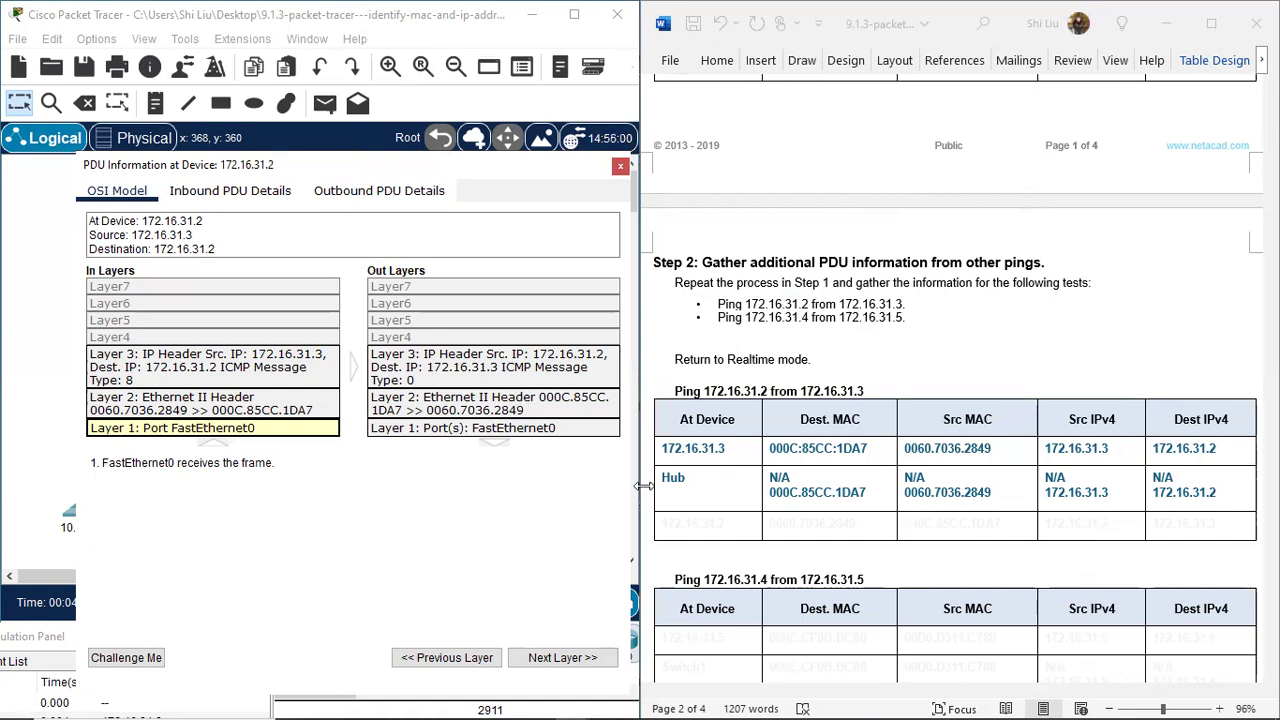
click(700, 537)
drag(678, 525, 1220, 525)
right_click(1160, 527)
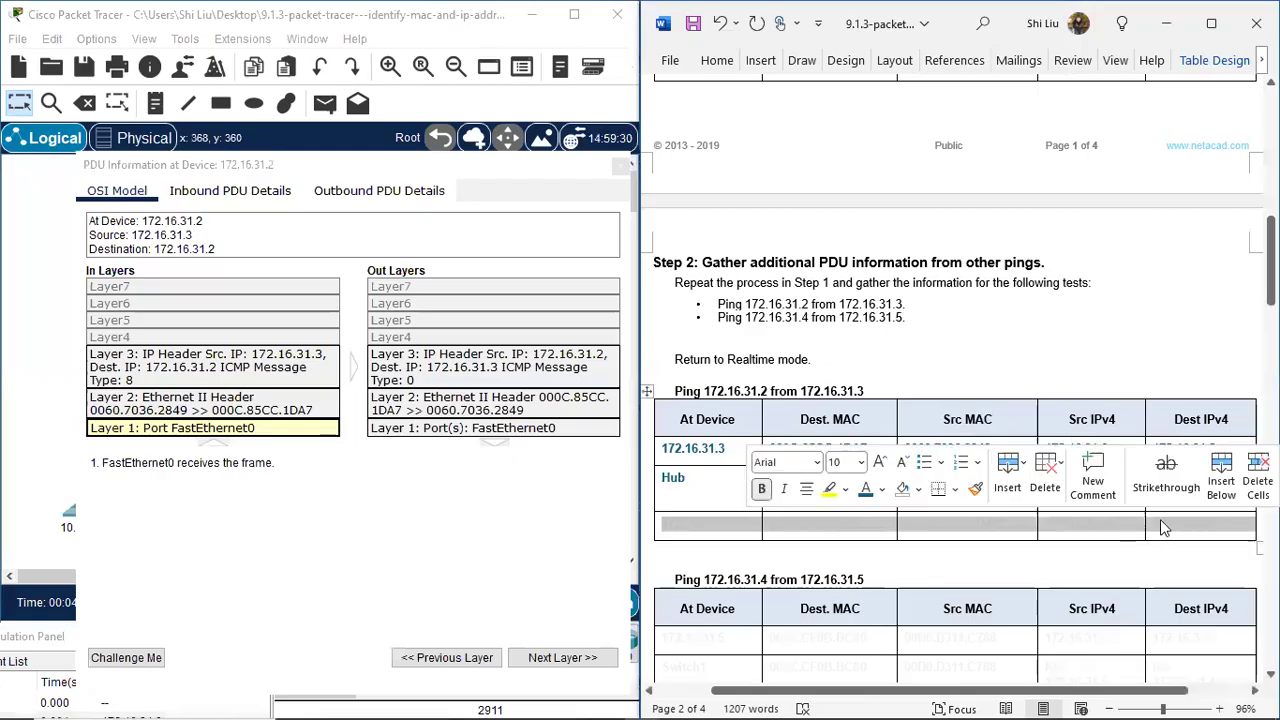
click(865, 496)
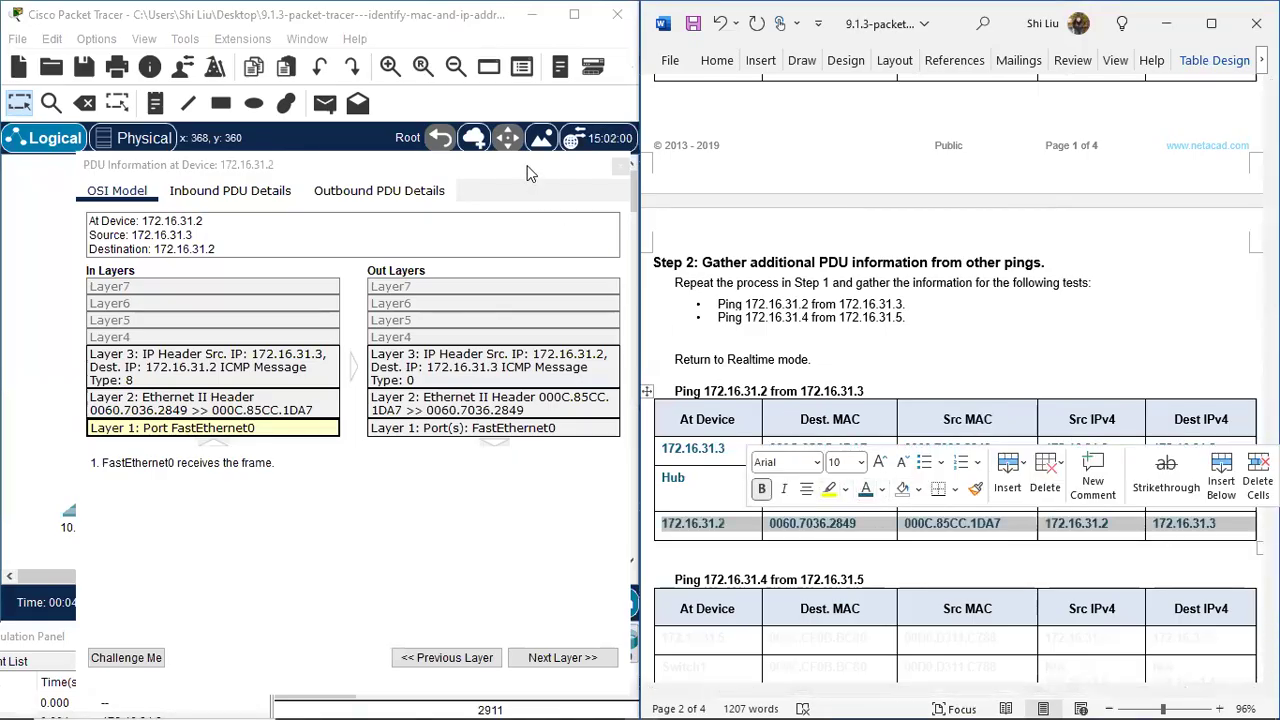
click(600, 168)
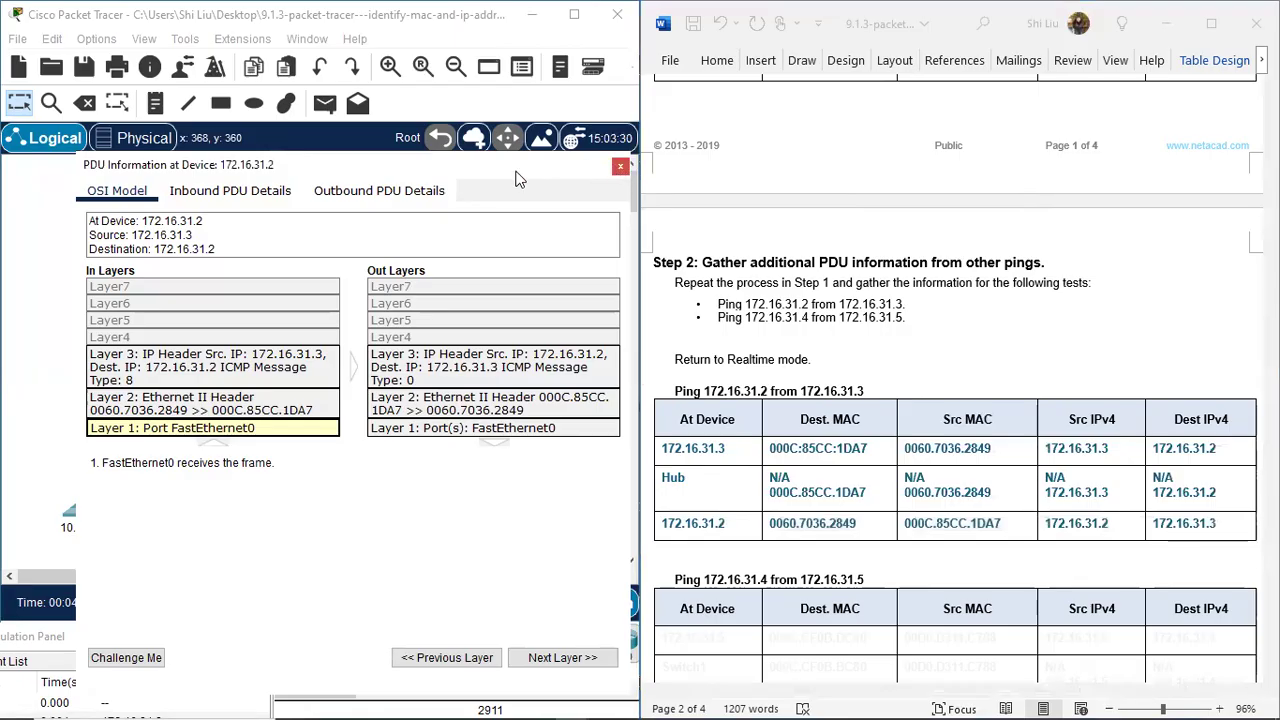
Compare the OSI Model layers at 172.16.31.2 with the table's last row, and close the PDU information
drag(535, 175, 442, 210)
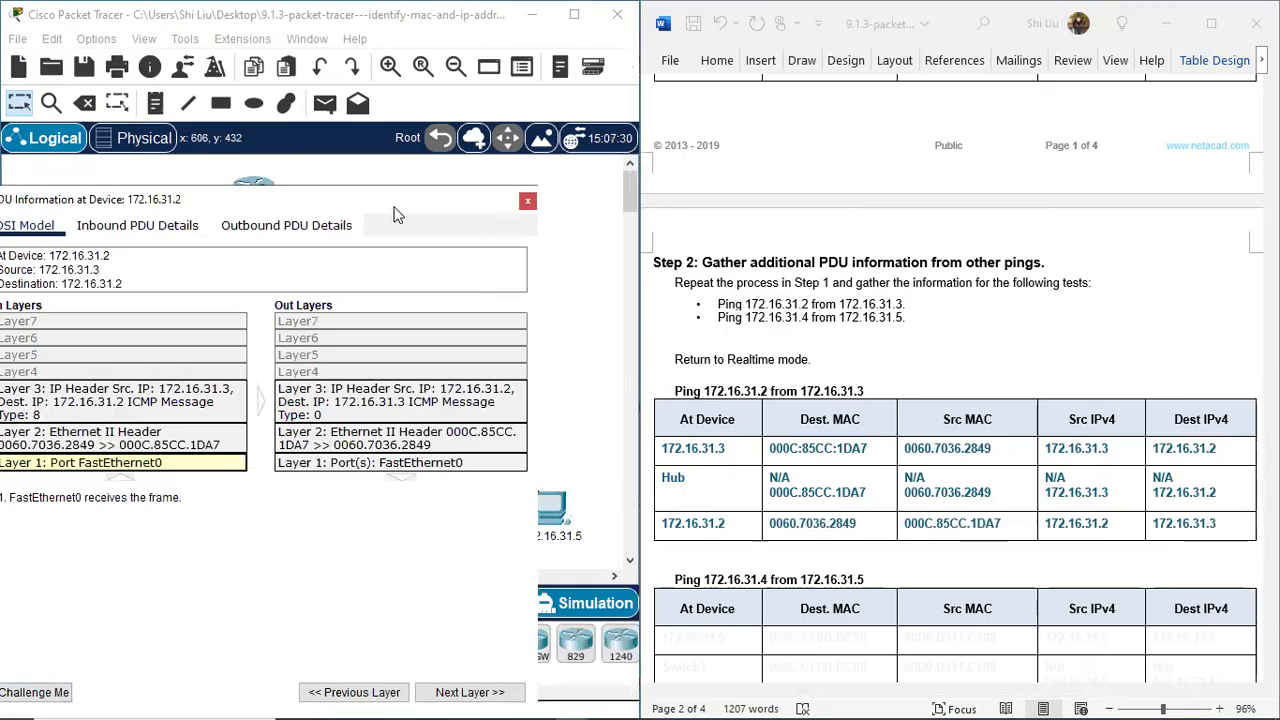
drag(395, 215, 441, 207)
scroll(846, 449, down, 2)
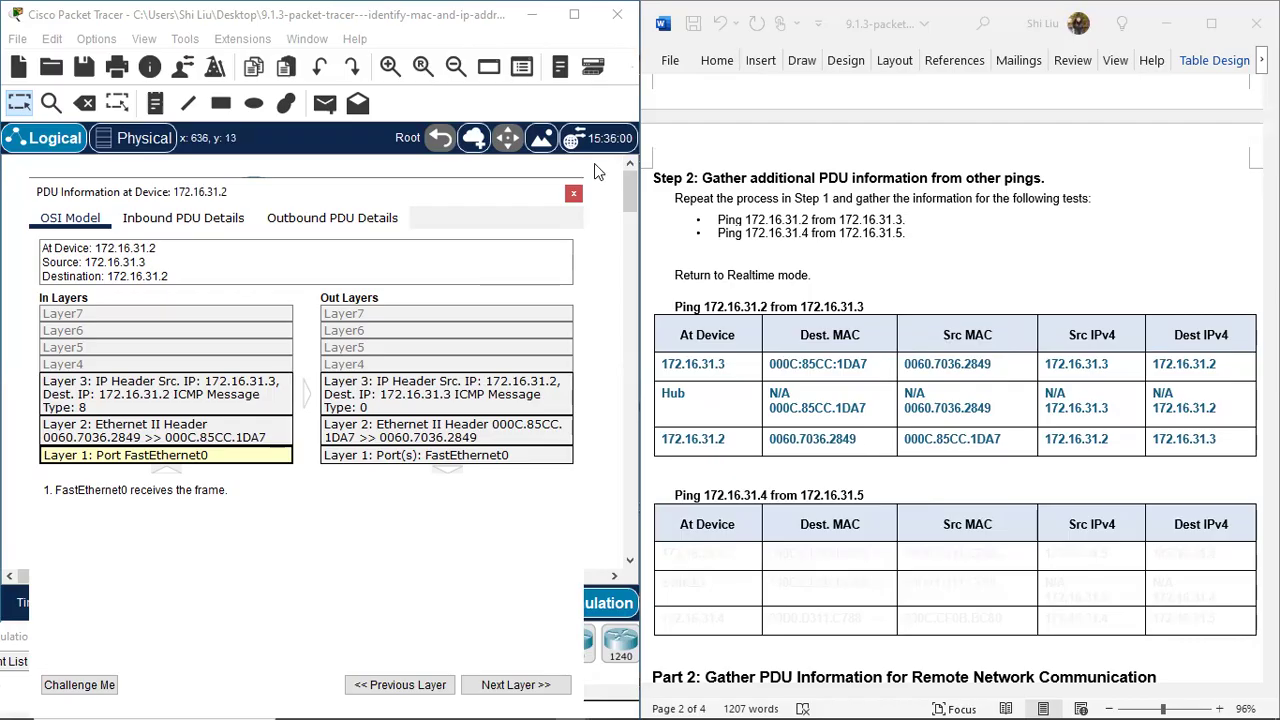
click(576, 194)
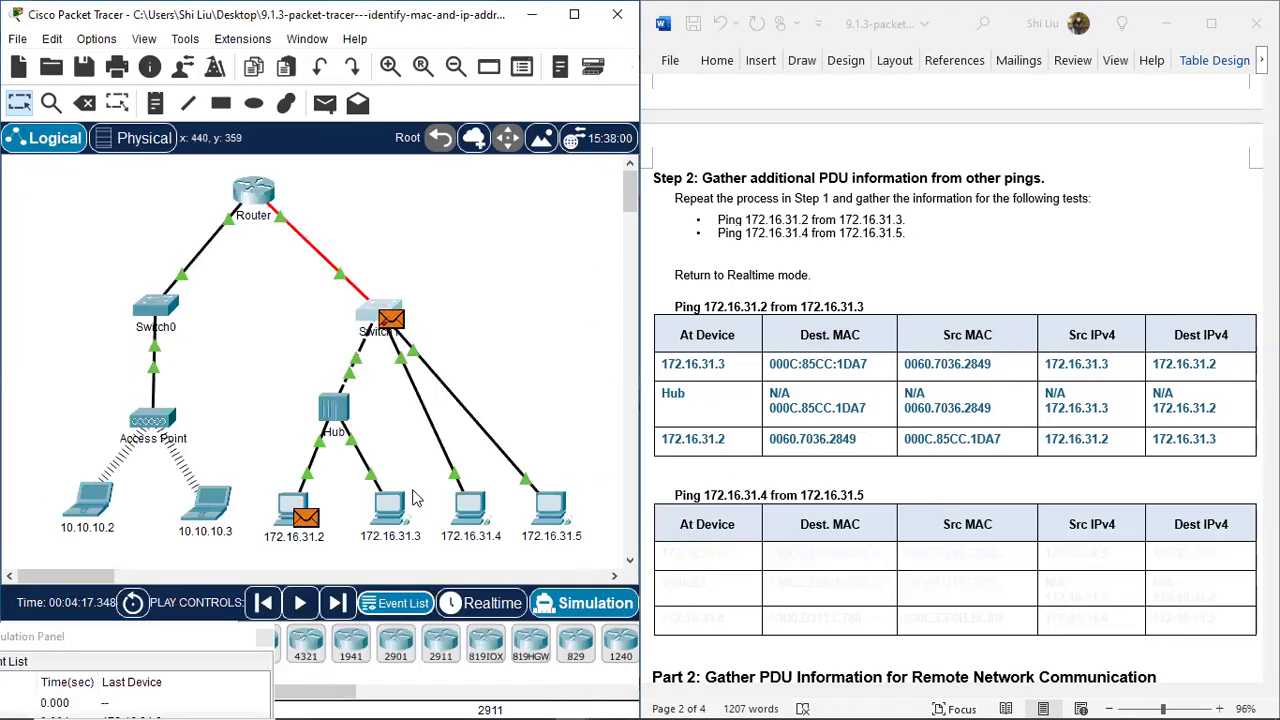
drag(263, 475, 340, 563)
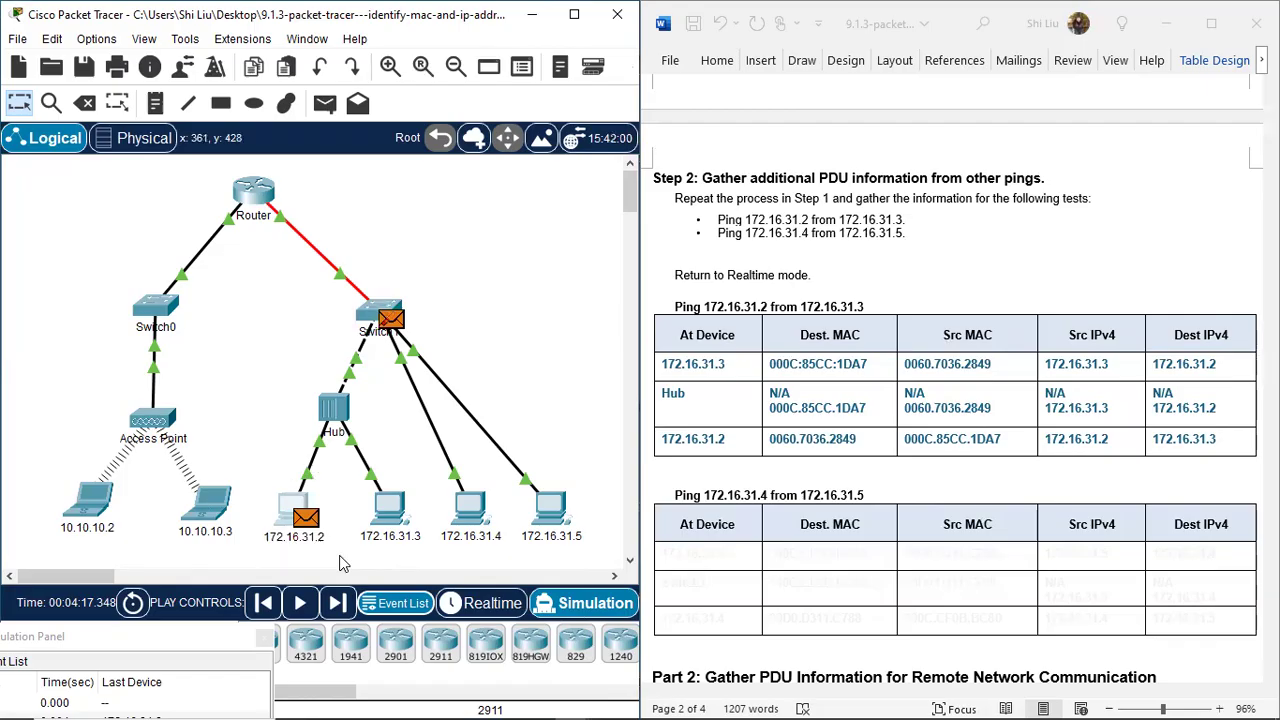
Return to Realtime mode and run ping 172.16.31.4 in the Command Prompt of 172.16.31.5
scroll(940, 455, down, 3)
click(720, 400)
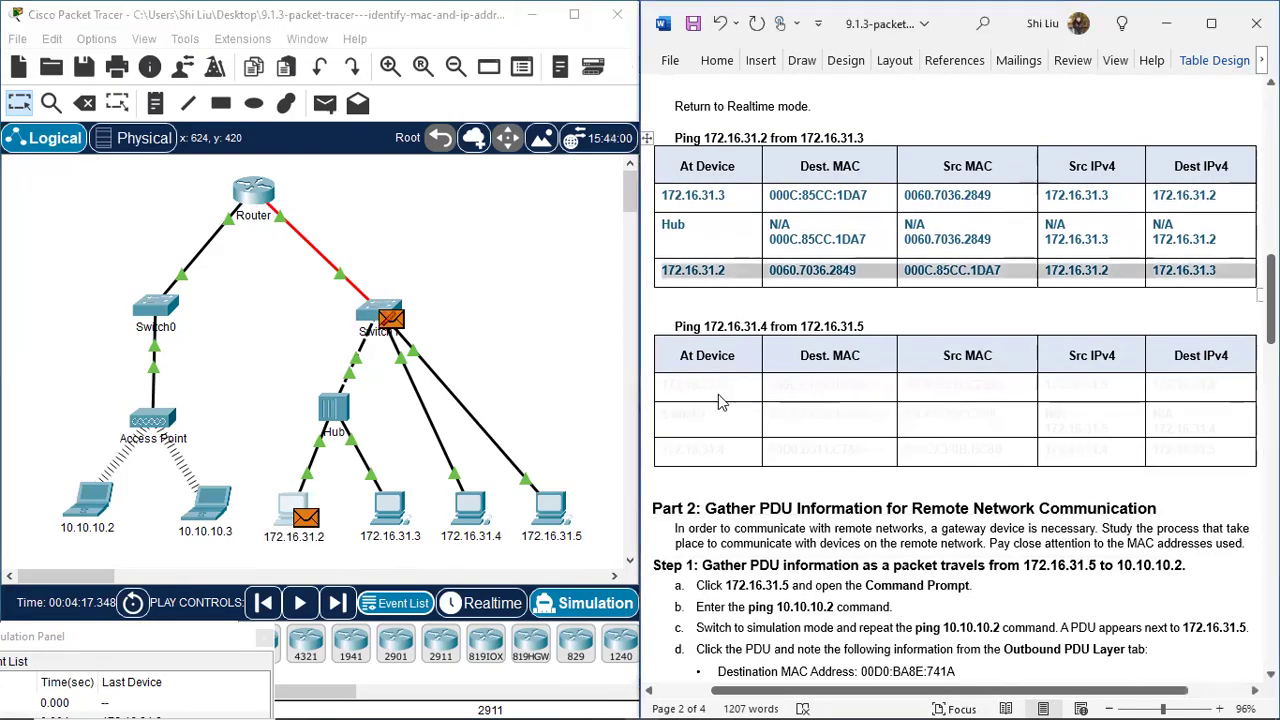
click(485, 612)
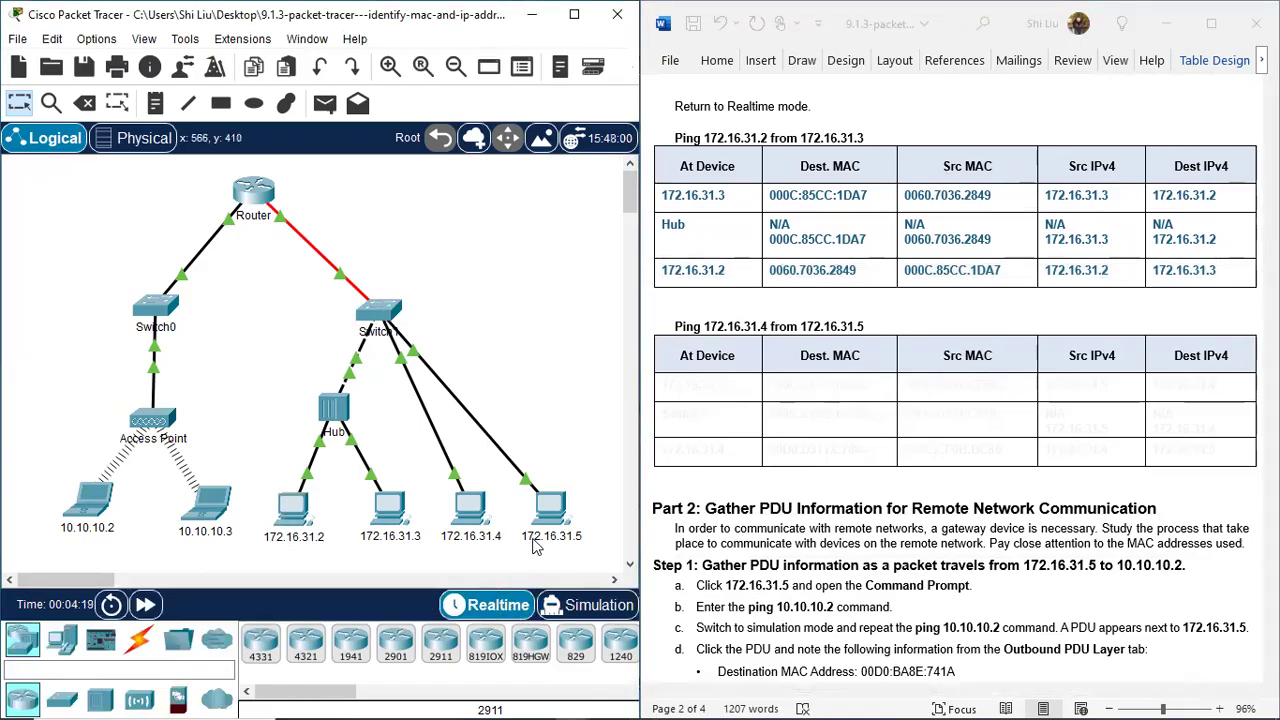
click(555, 510)
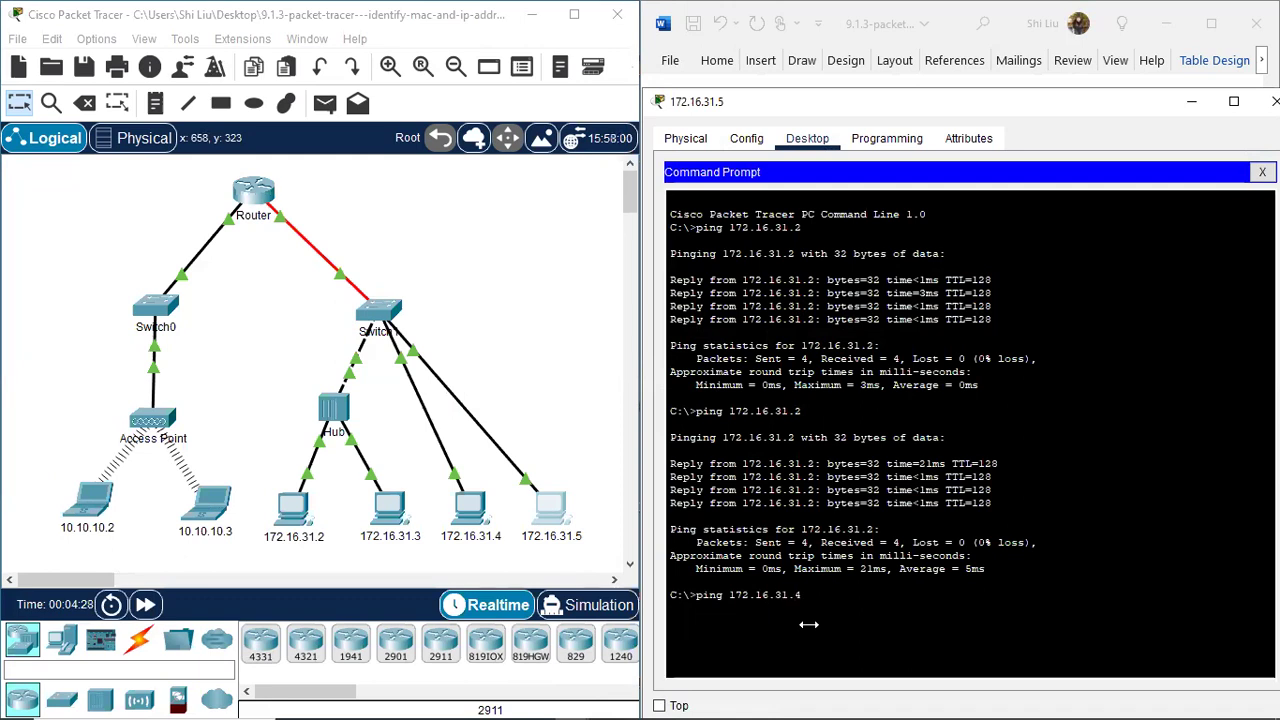
key(Return)
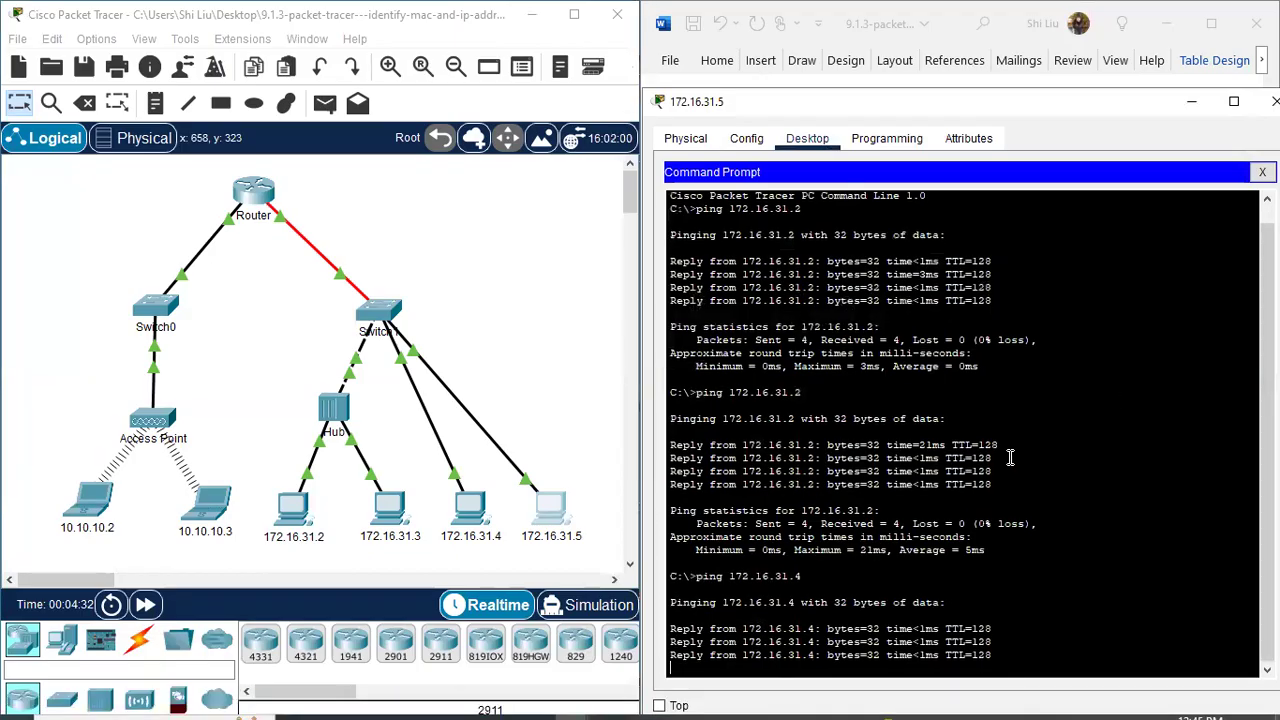
Switch to Simulation mode, repeat the ping to 172.16.31.4, and minimize the 172.16.31.5 window
click(598, 606)
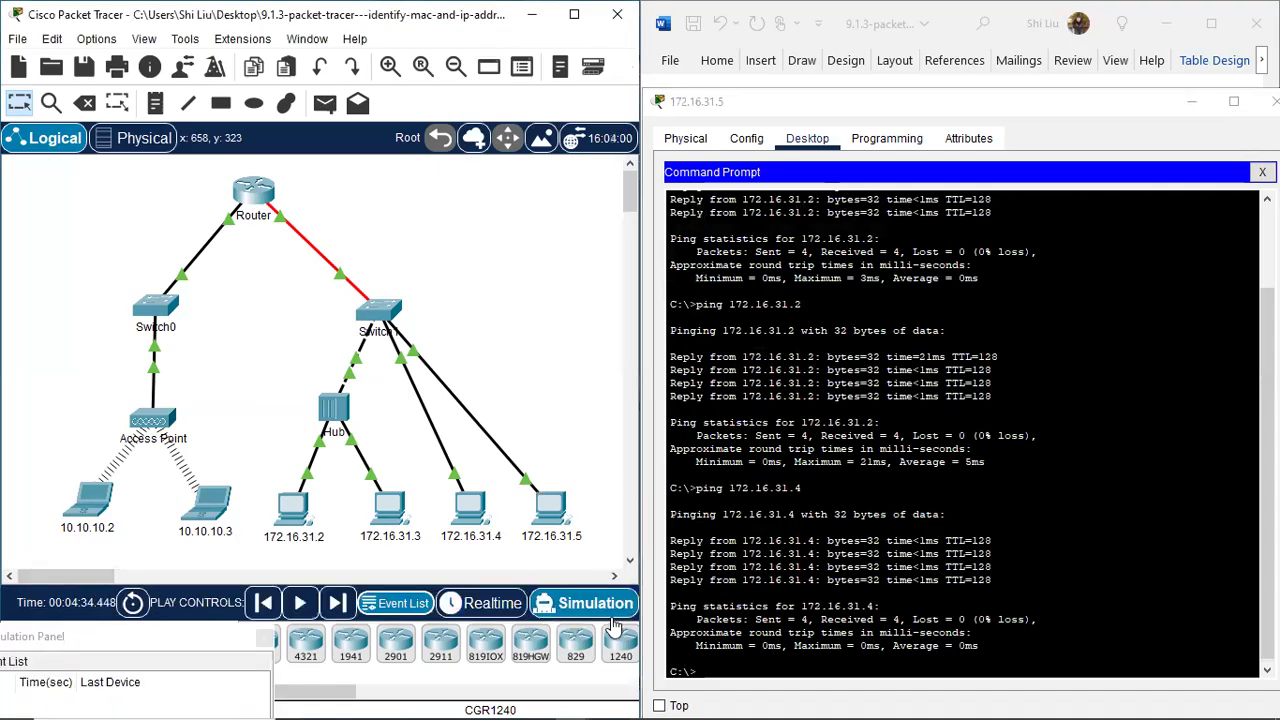
key(Up)
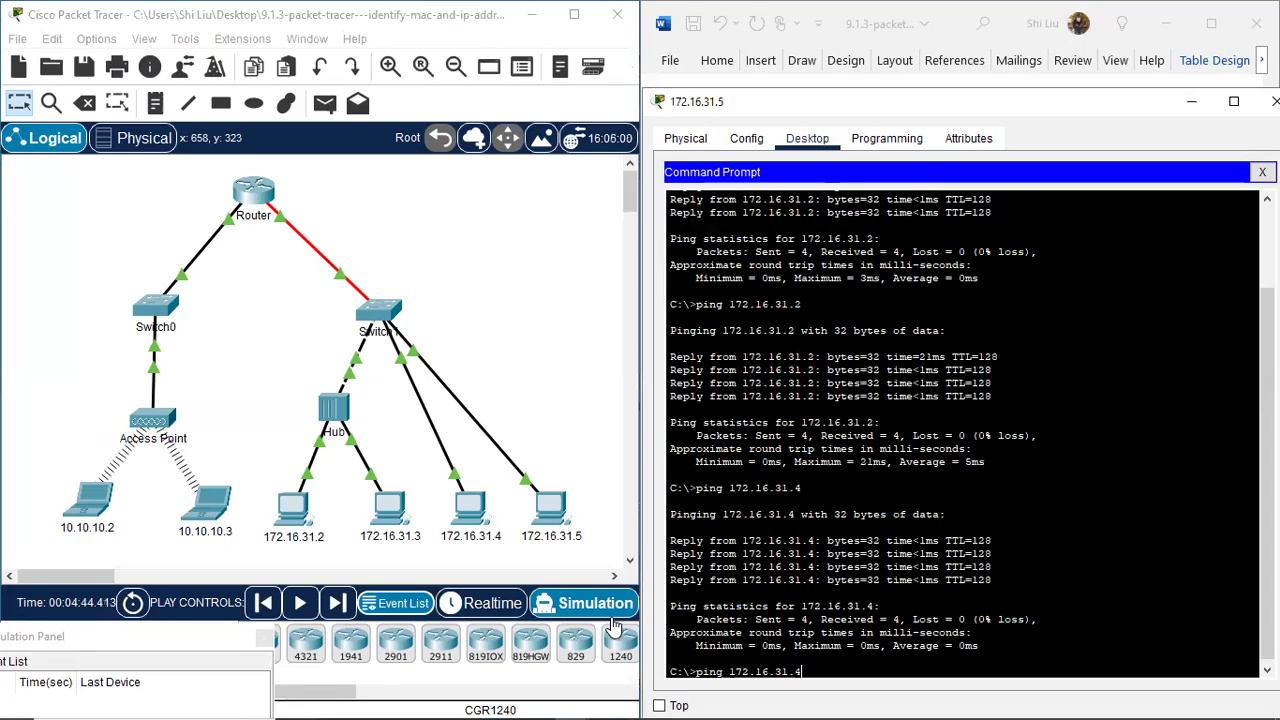
key(Return)
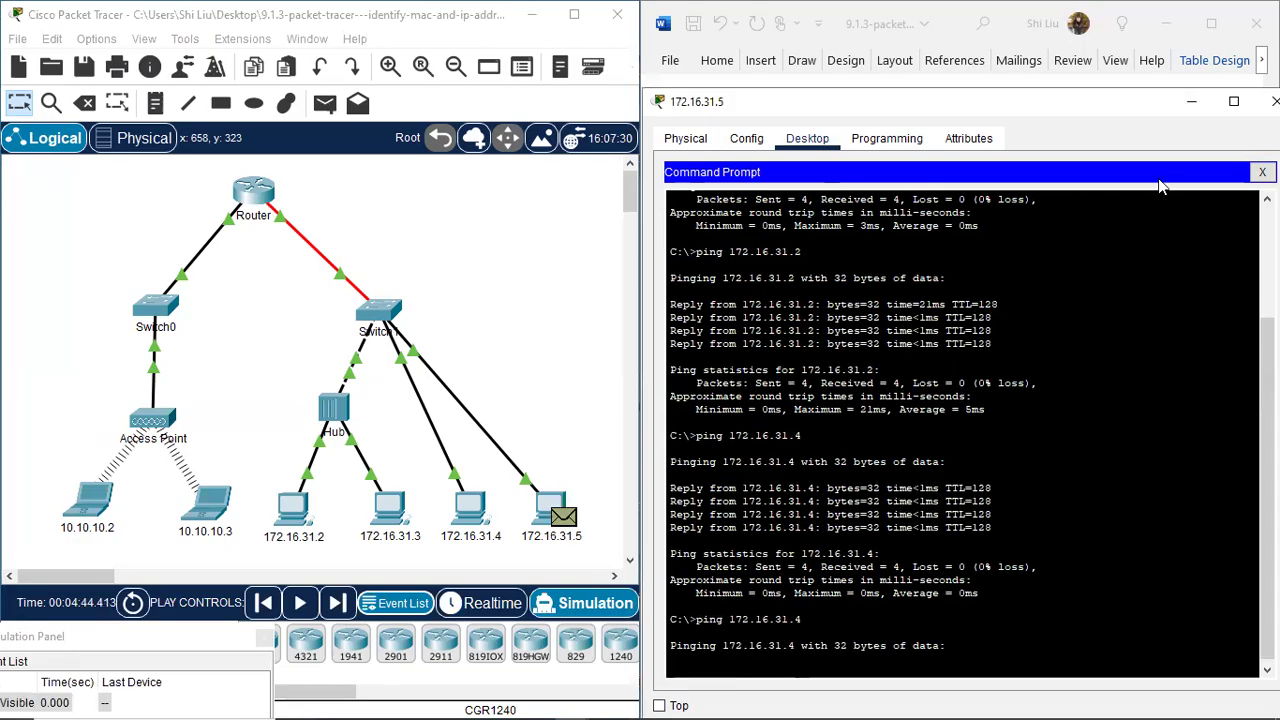
click(1191, 101)
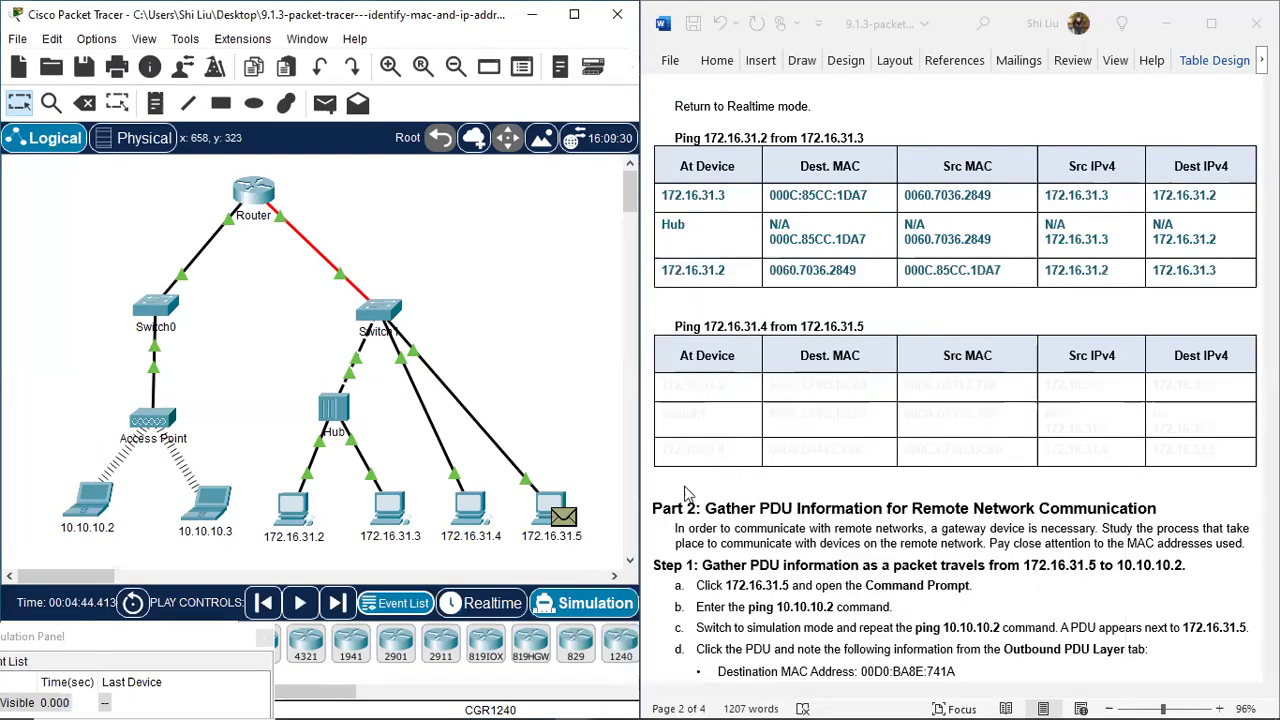
Open the PDU information at 172.16.31.5 beside the table and reveal the matching 172.16.31.5 row in dark teal text
click(564, 517)
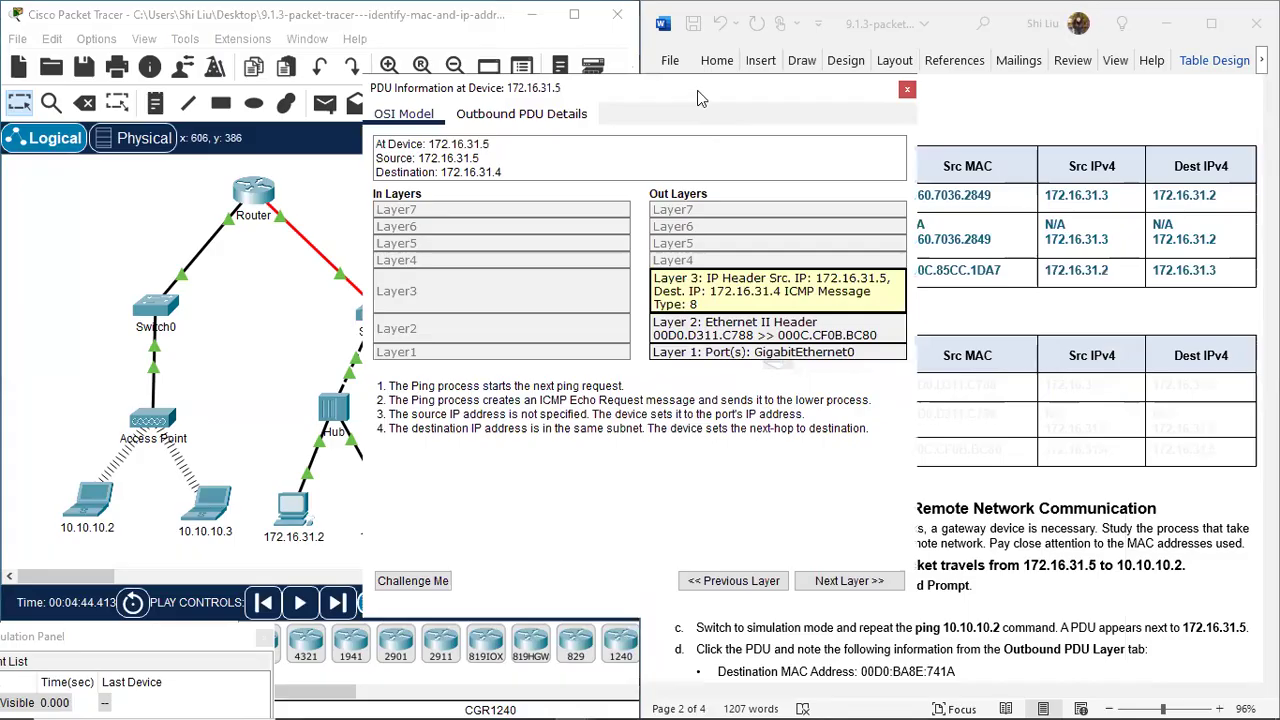
drag(697, 90, 423, 146)
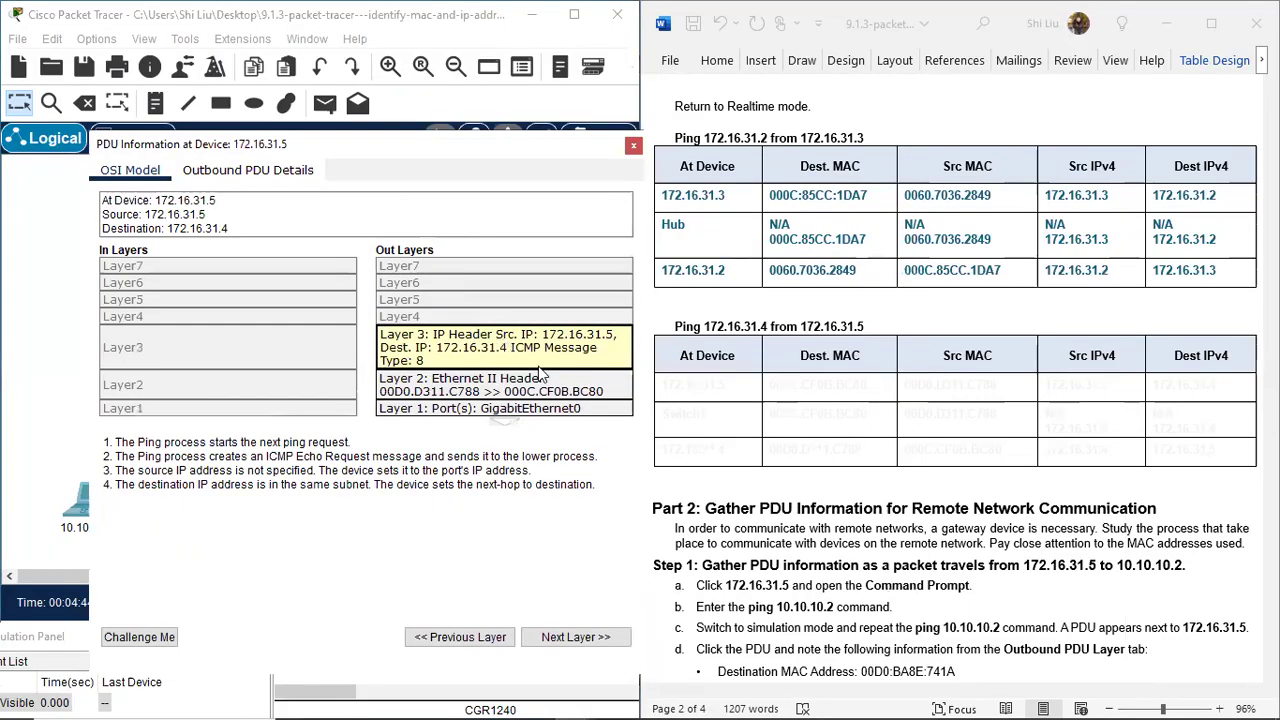
click(708, 390)
drag(674, 385, 1240, 386)
click(866, 441)
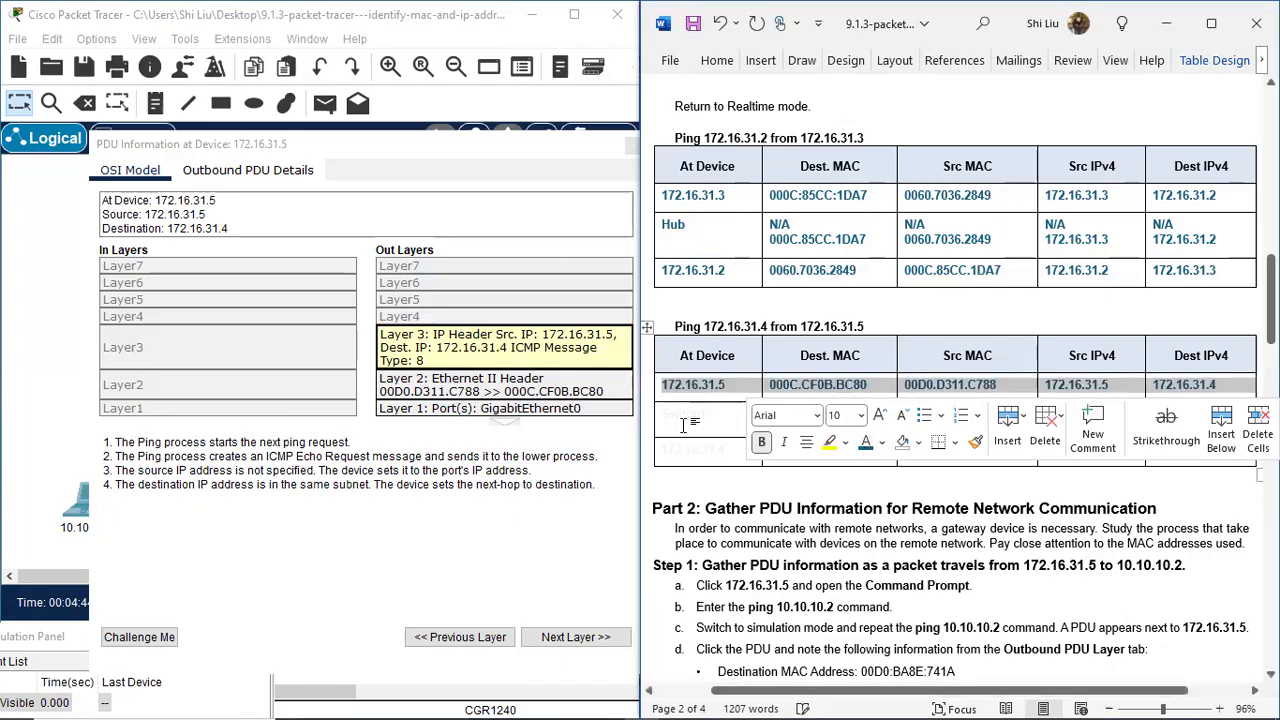
click(687, 414)
click(549, 160)
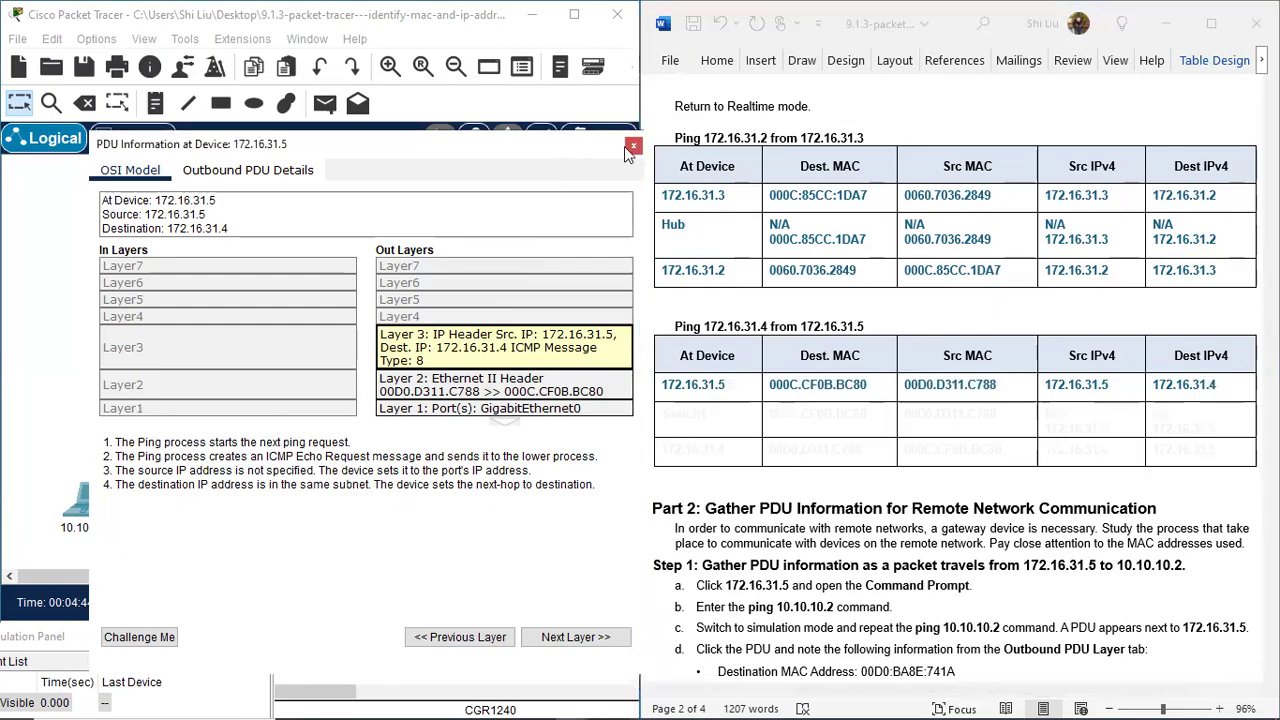
Close the PDU information, forward the PDU to Switch1, and open the PDU information there beside the table
click(629, 146)
click(340, 604)
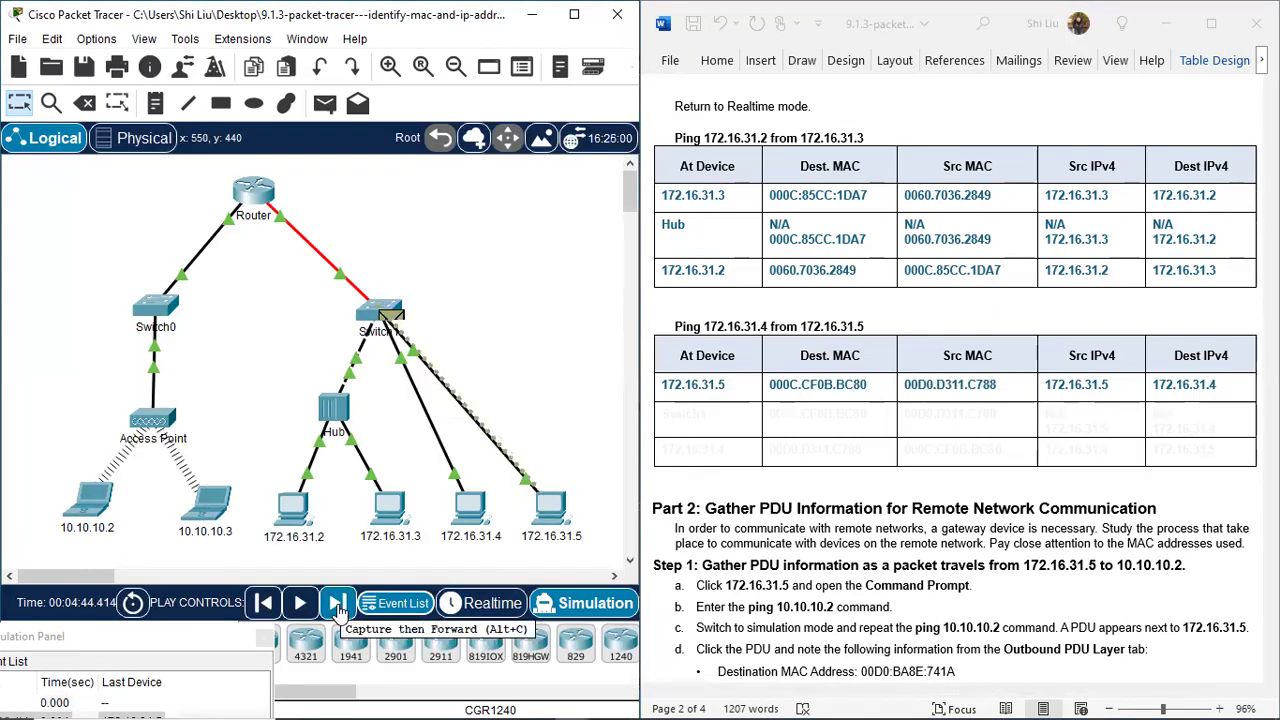
click(390, 318)
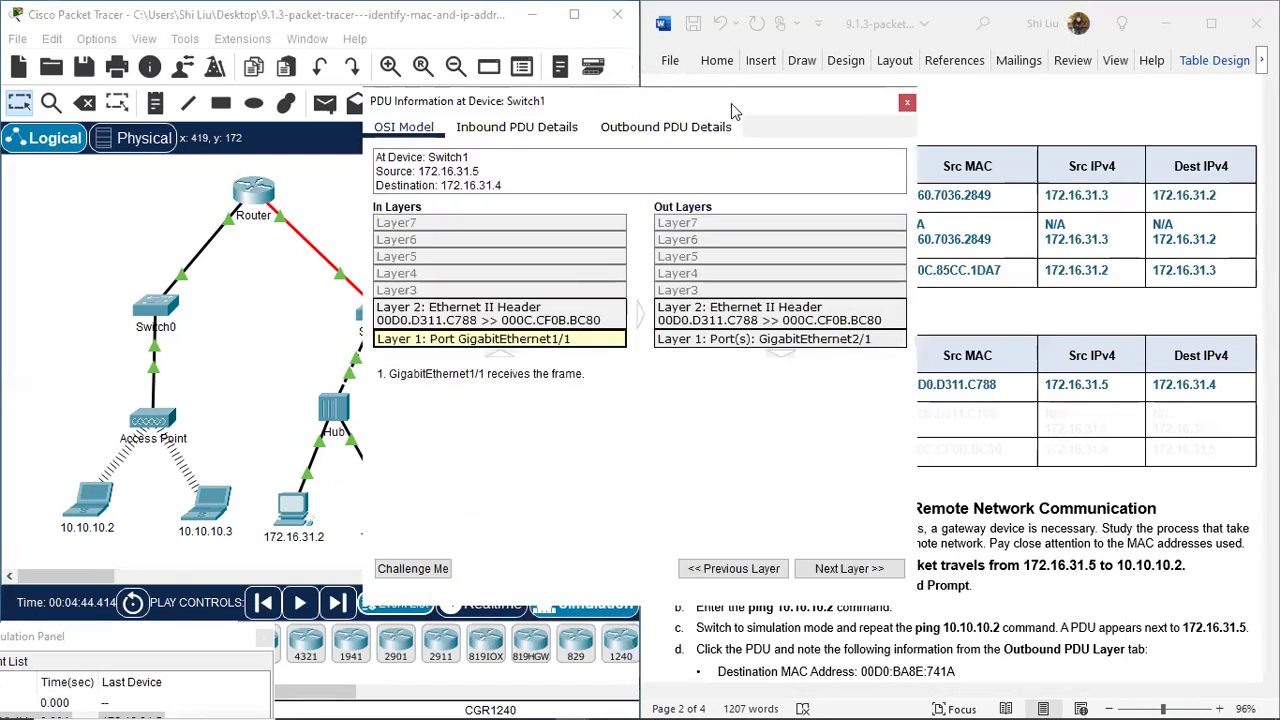
drag(731, 103, 447, 128)
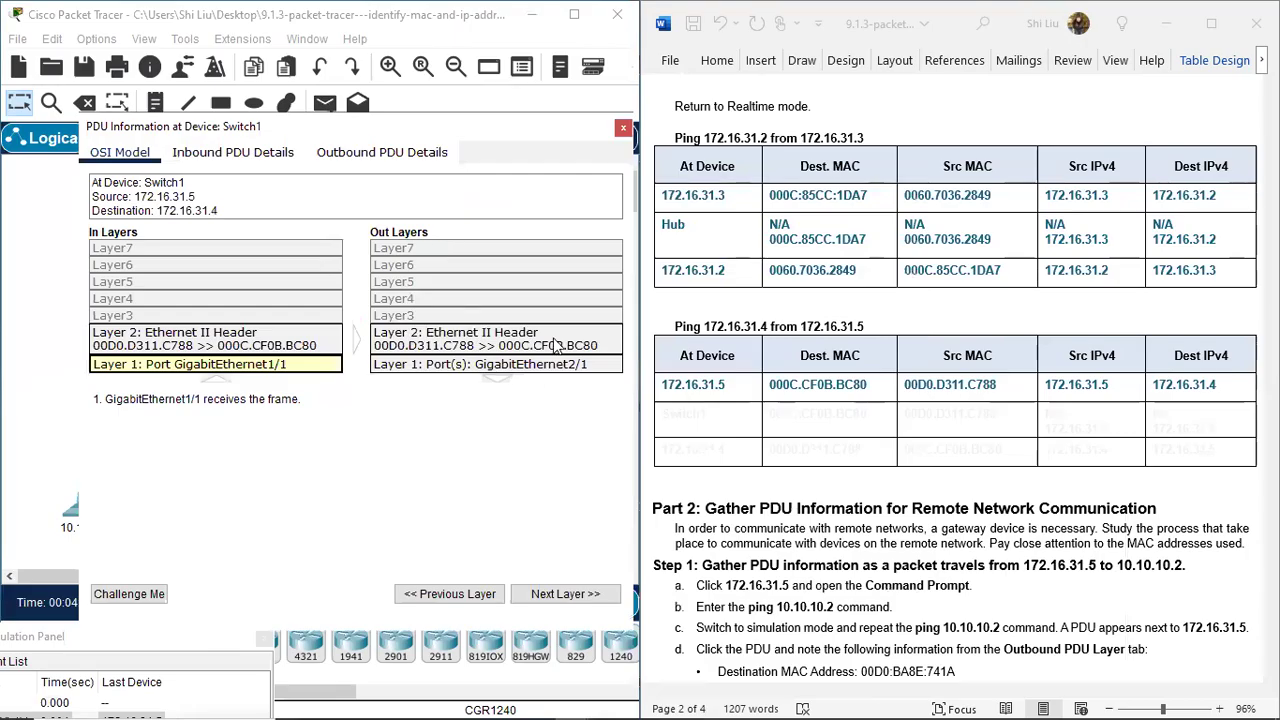
Reveal the At Device, Dest. MAC and Src MAC cells of the Switch1 row in dark teal text
click(676, 414)
drag(663, 414, 966, 432)
text(Switch1	000C.CF0B.BC80	00D0.D311.C788)
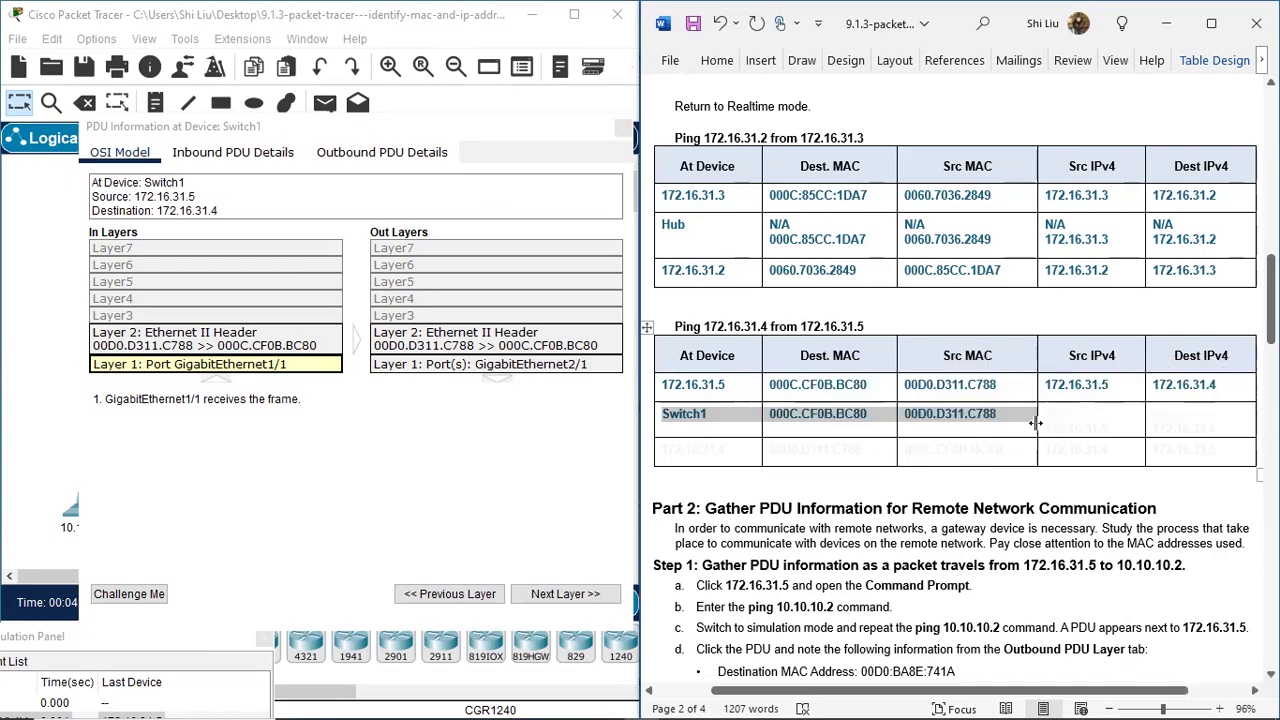
Show Switch1's outbound PDU details and reveal the Src IPv4 and Dest IPv4 cells of the Switch1 row in dark teal text
click(382, 154)
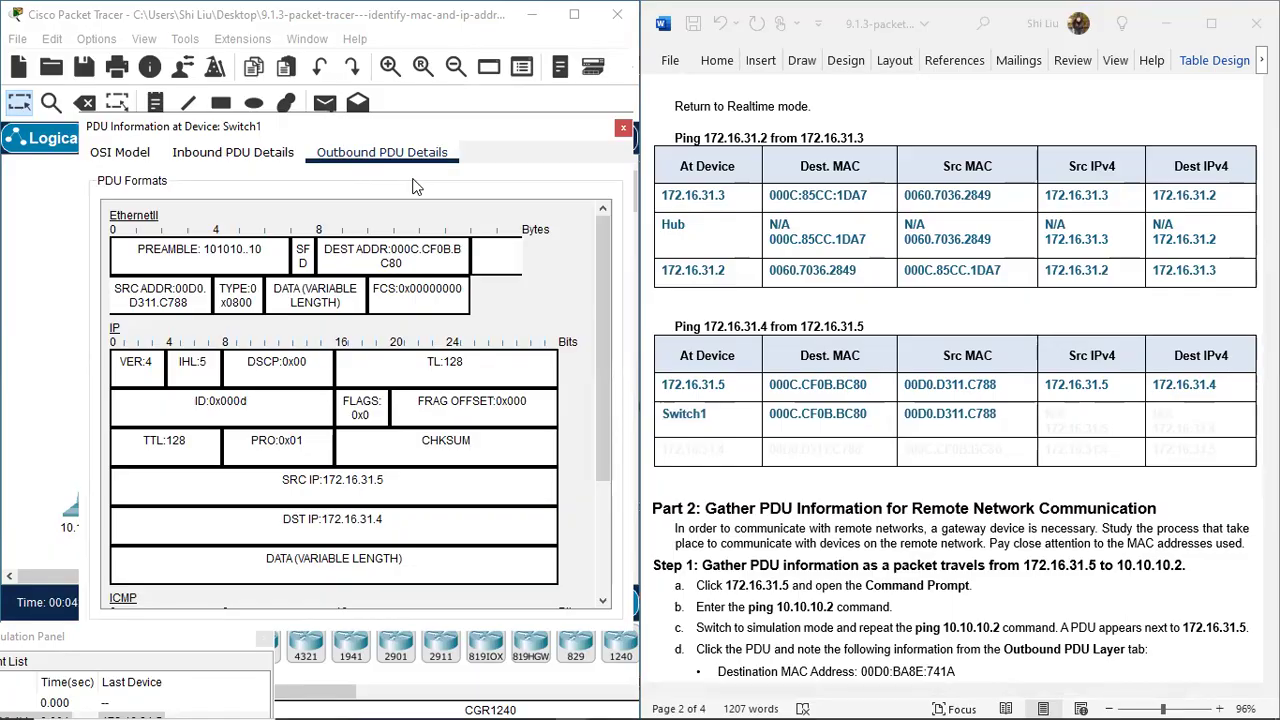
click(1045, 420)
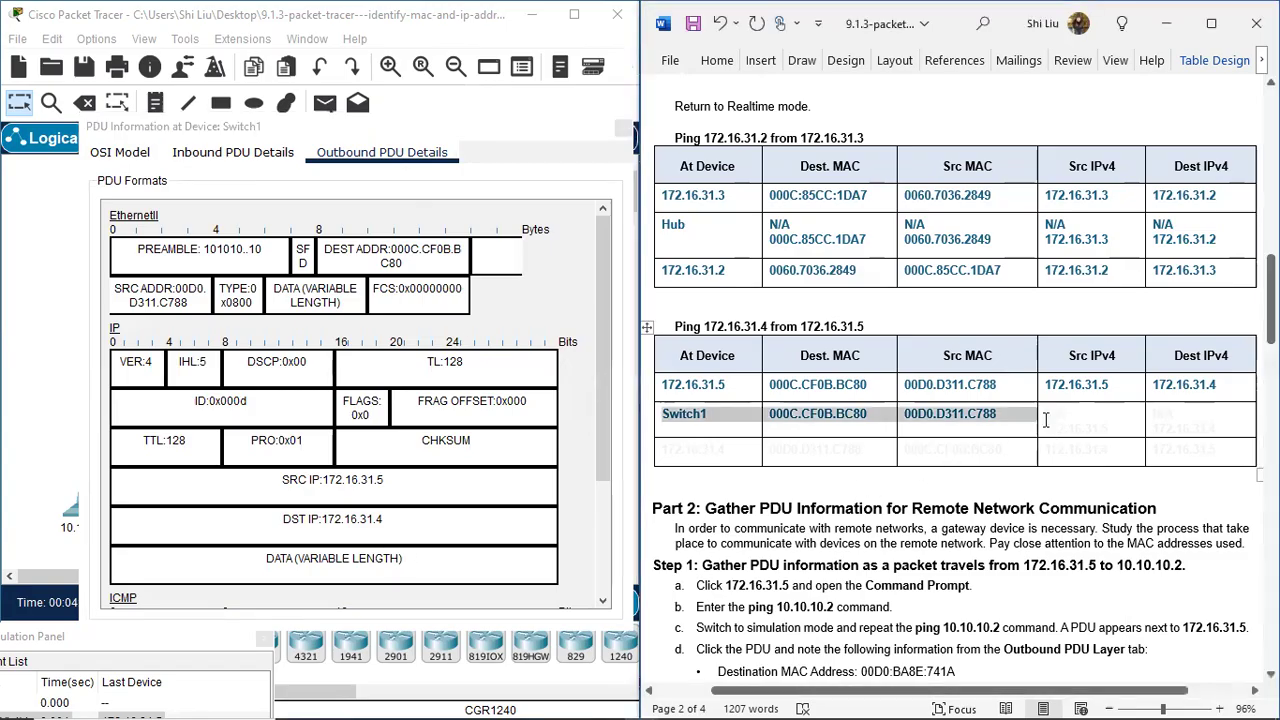
drag(1049, 411, 1215, 427)
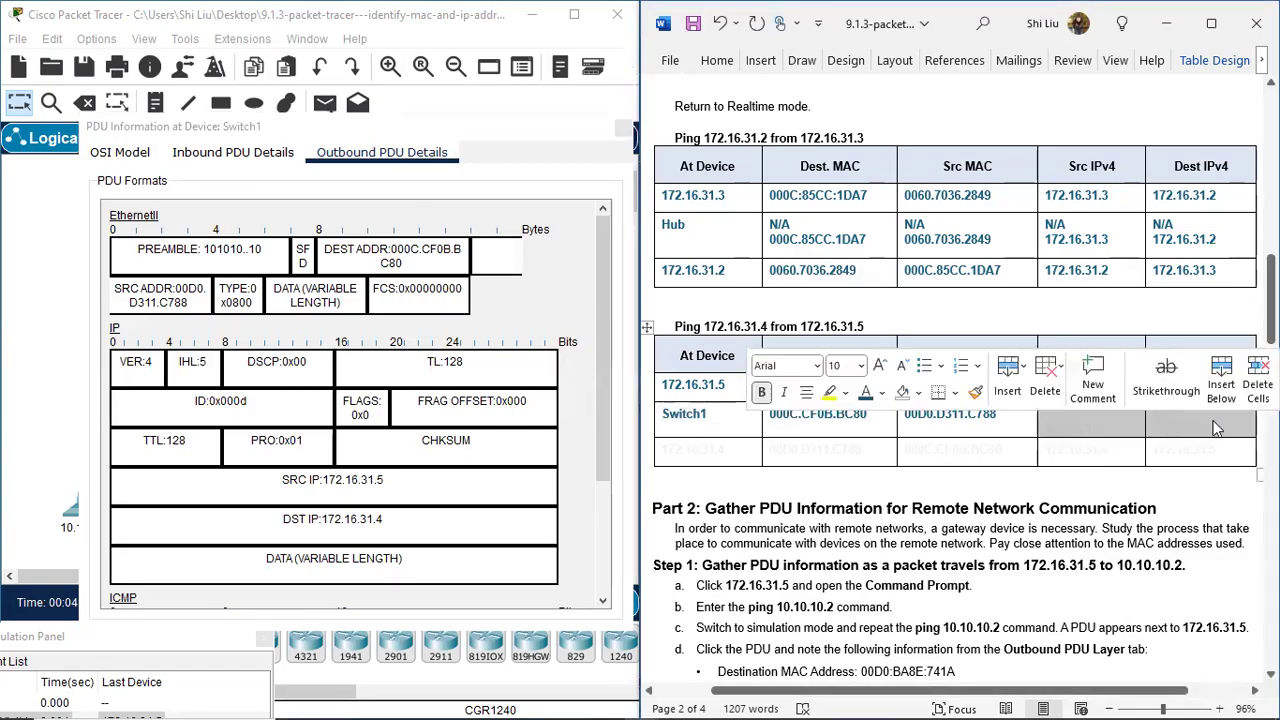
text(N/A 172.16.31.5	N/A 172.16.31.4)
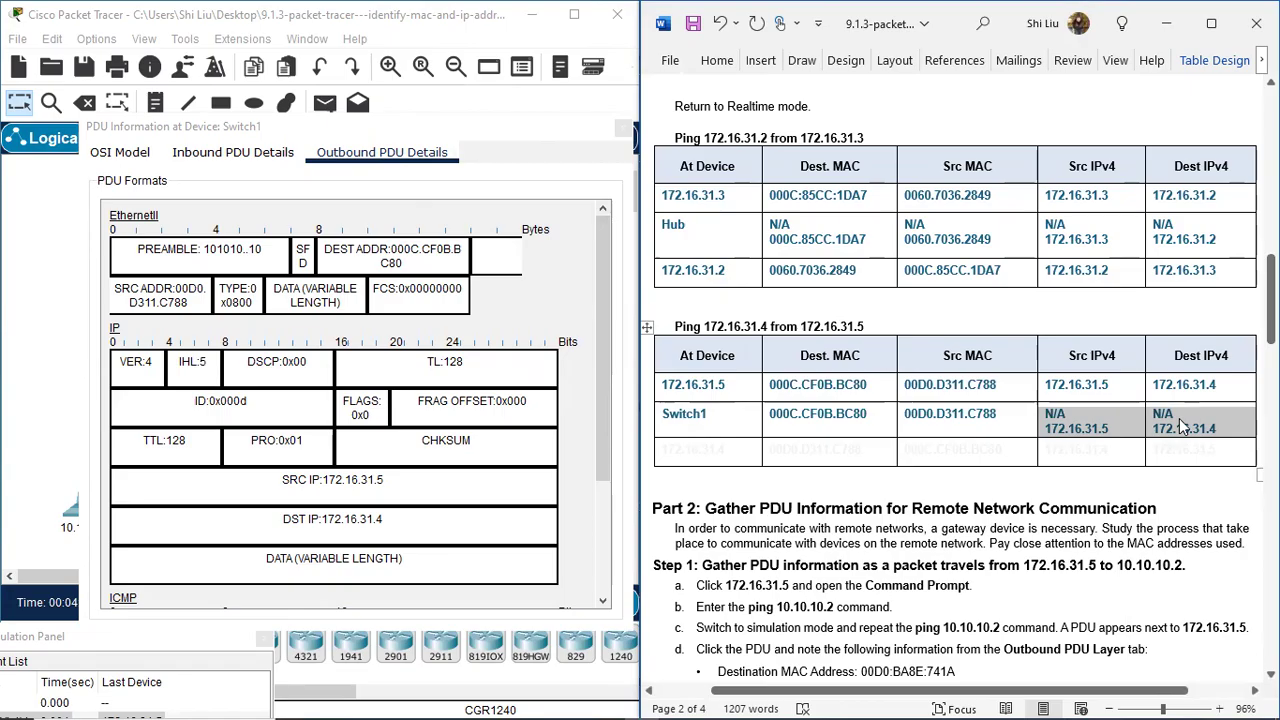
Compare Switch1's OSI Model layers with its outbound PDU details, close the PDU information, and forward the PDU to 172.16.31.4
click(122, 153)
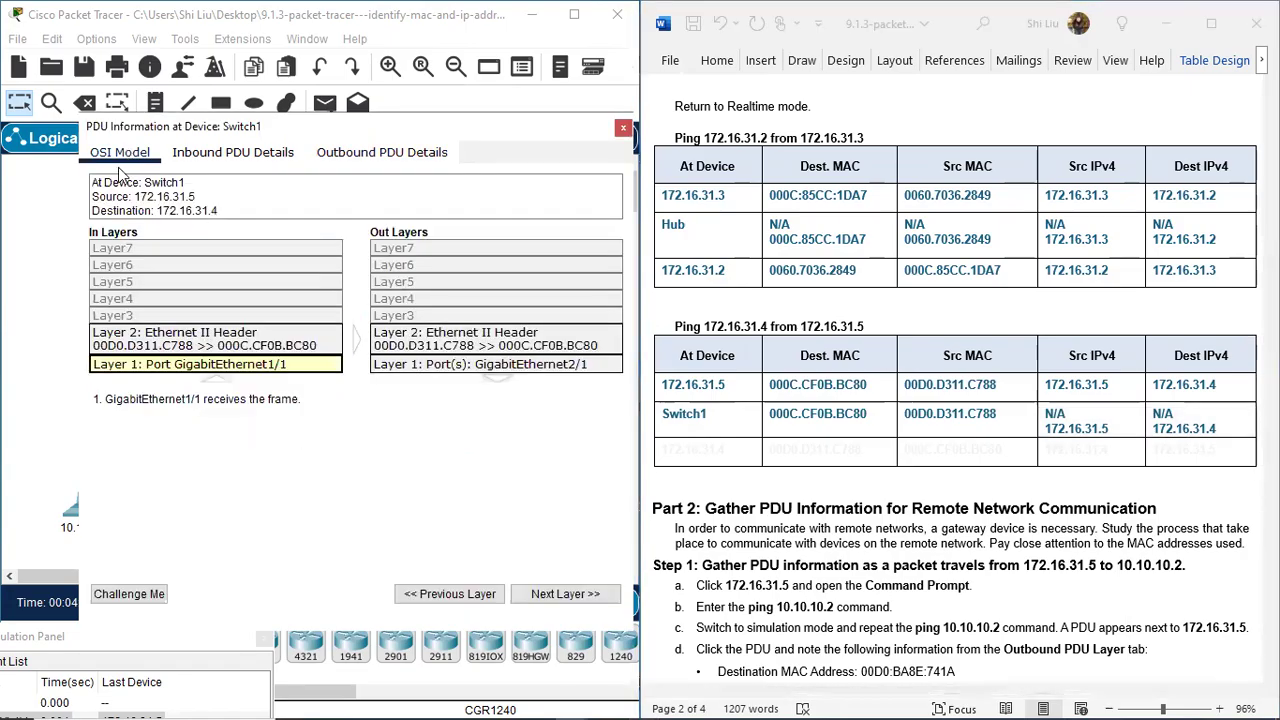
click(397, 168)
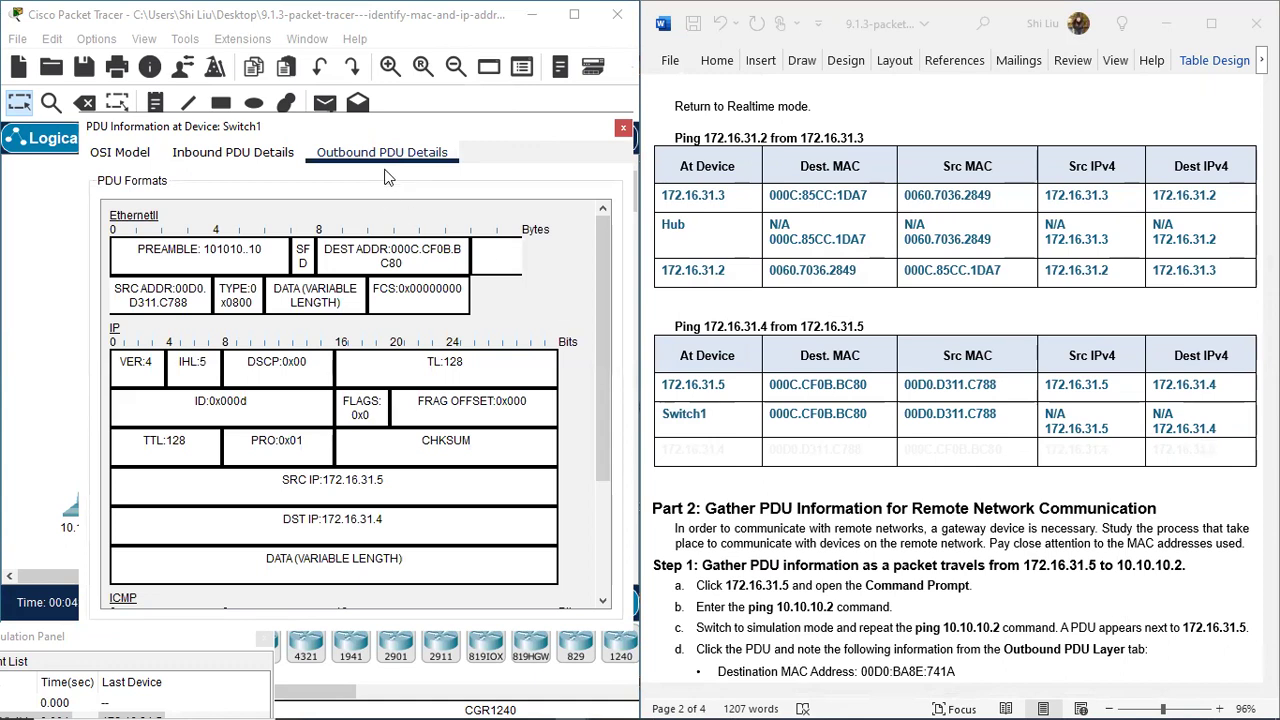
click(623, 128)
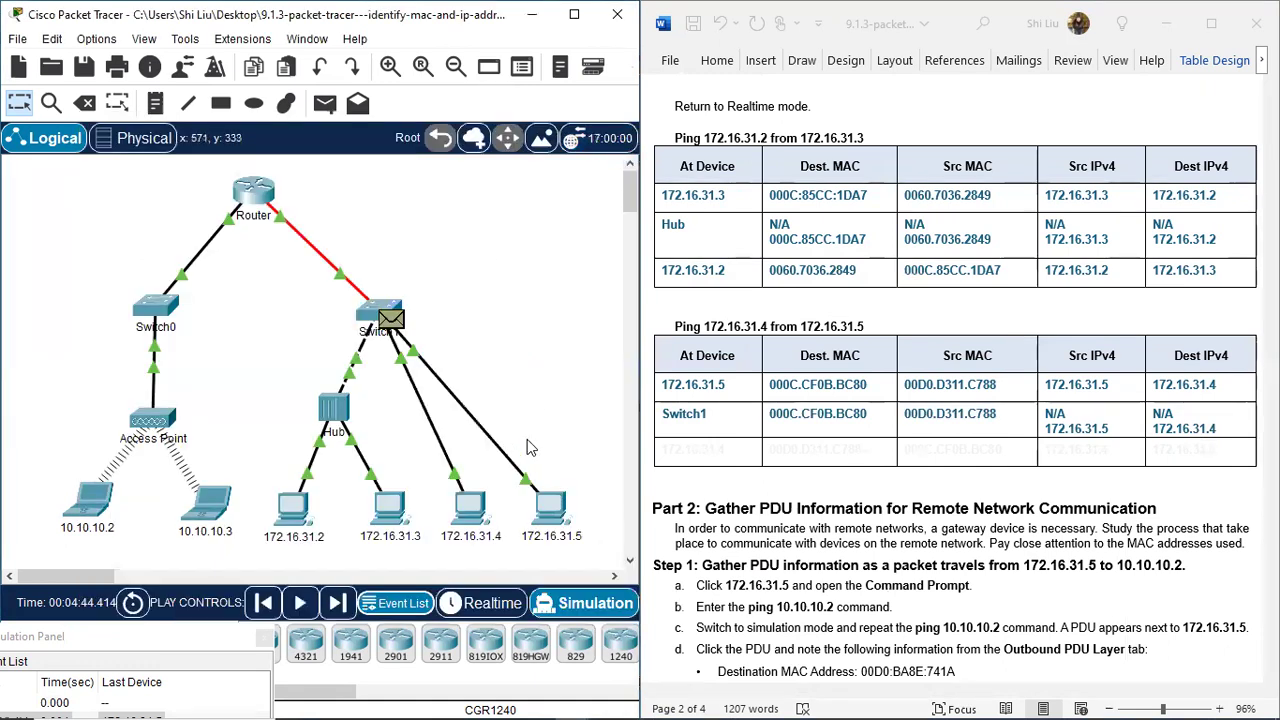
click(337, 606)
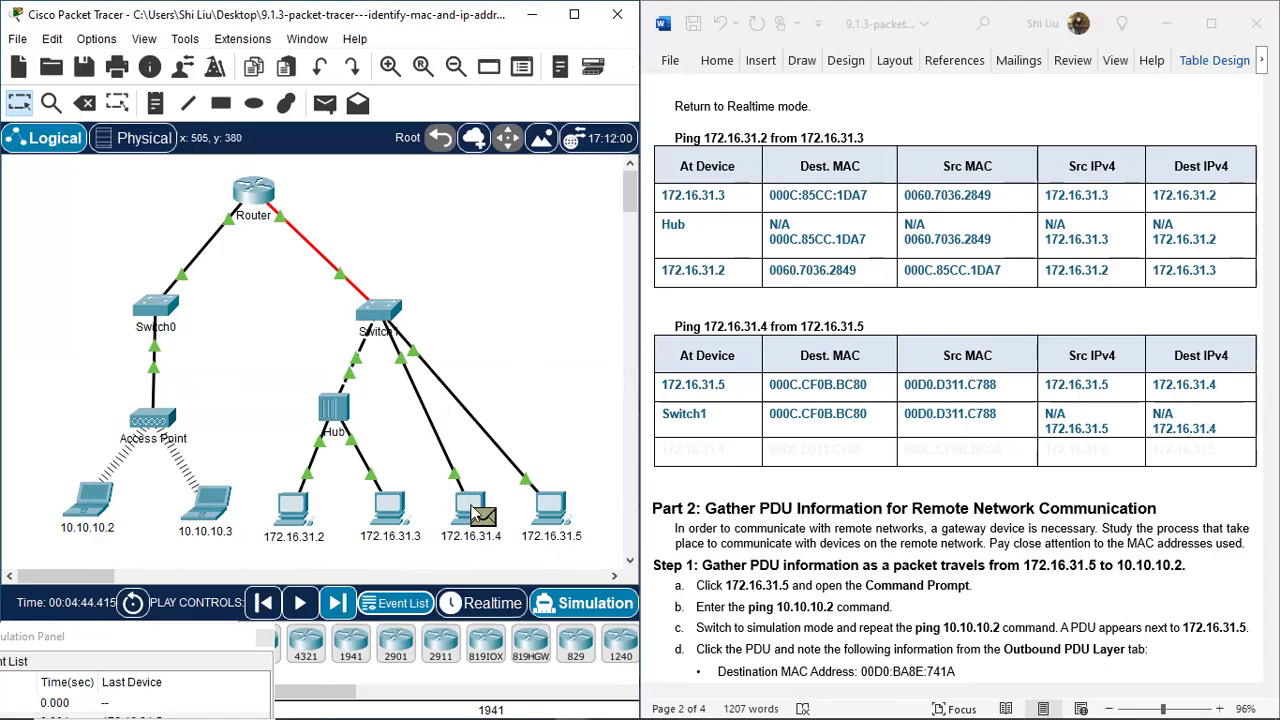
Box-select the area around the Hub and shift the Hub and 172.16.31.2 slightly left in the topology
drag(285, 381, 389, 466)
drag(336, 286, 452, 358)
drag(287, 381, 389, 461)
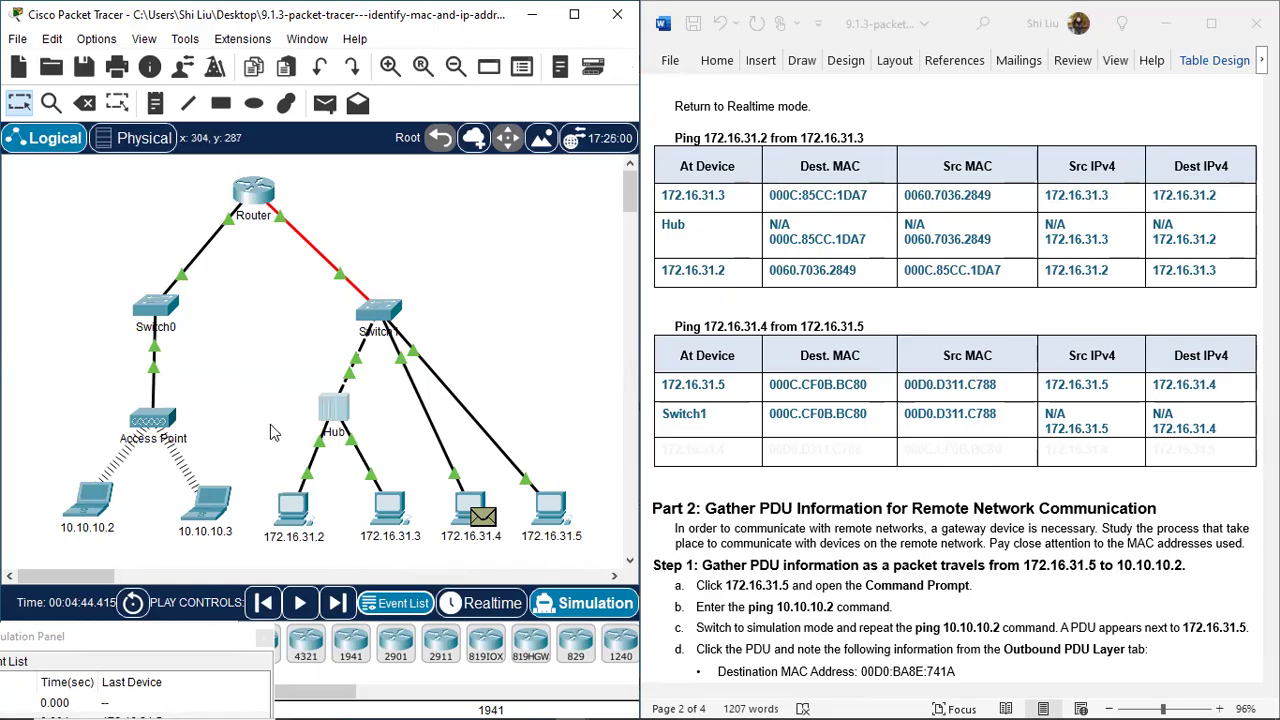
drag(273, 420, 327, 575)
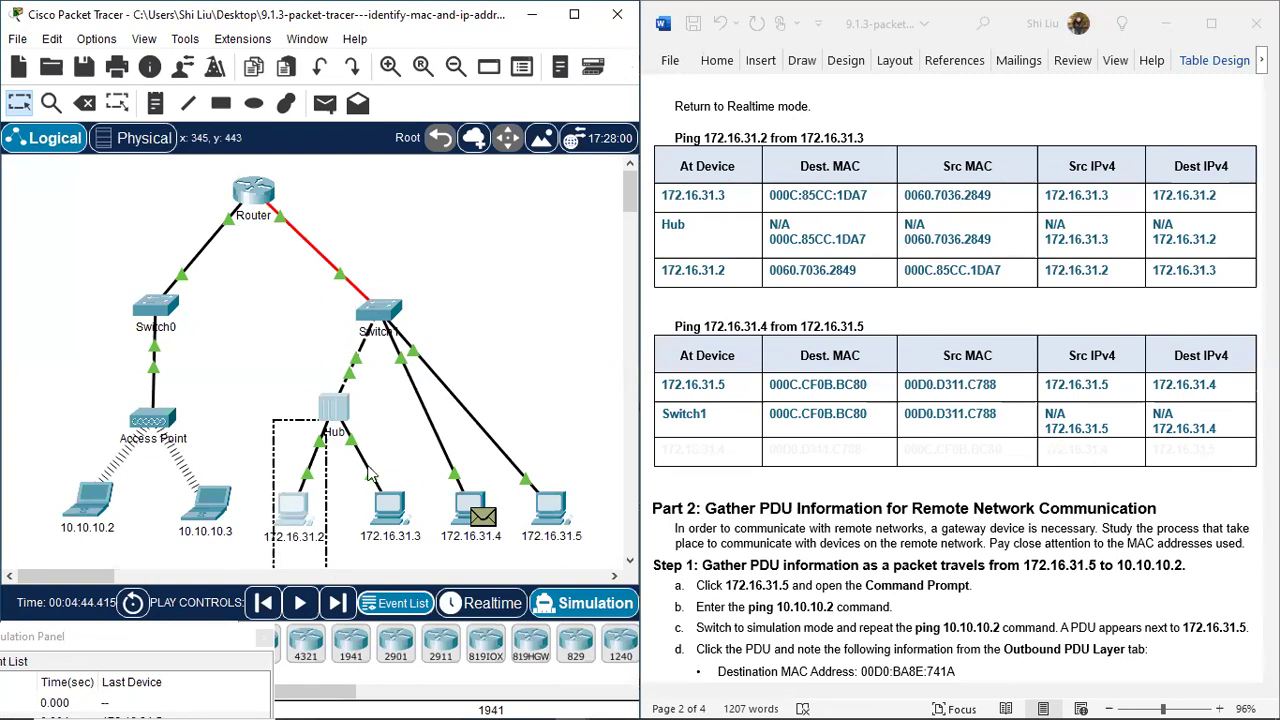
drag(333, 456, 414, 446)
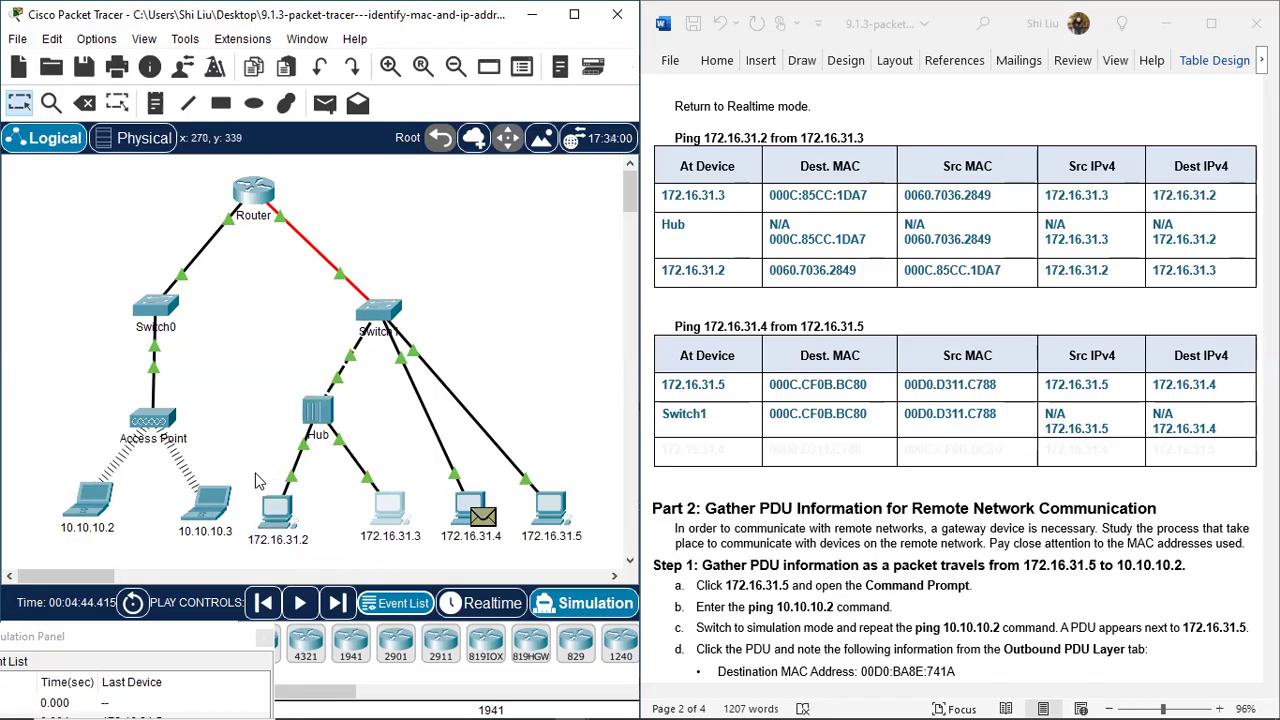
Box-select 172.16.31.2, 172.16.31.3, 172.16.31.5, 172.16.31.4, the Hub and Switch1 individually to examine the devices involved in the two local pings
drag(246, 474, 312, 566)
drag(350, 482, 426, 554)
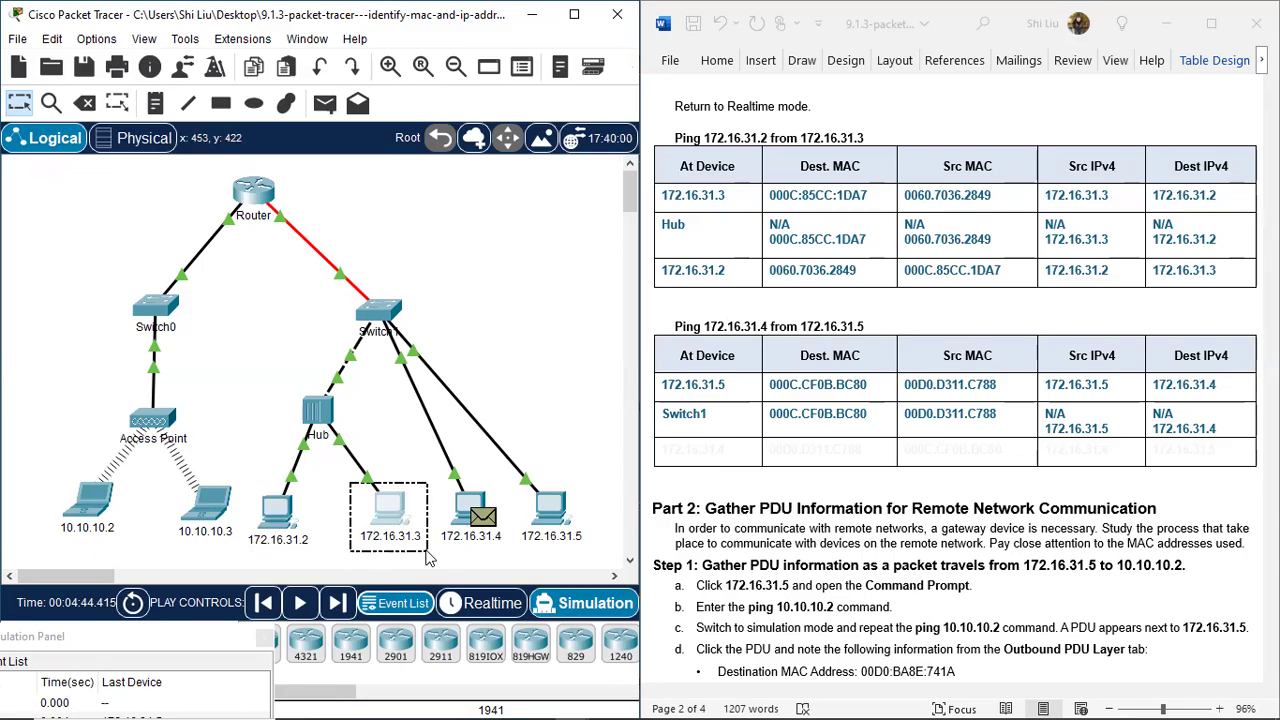
drag(426, 554, 426, 554)
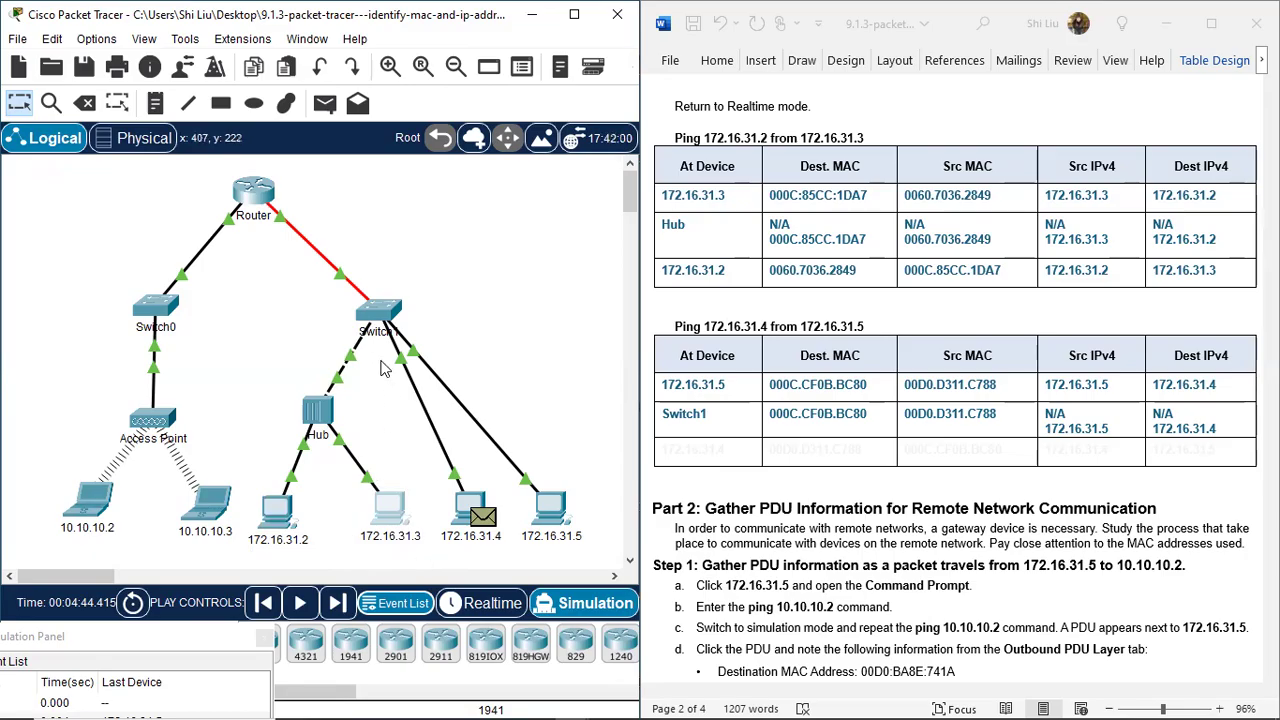
click(396, 462)
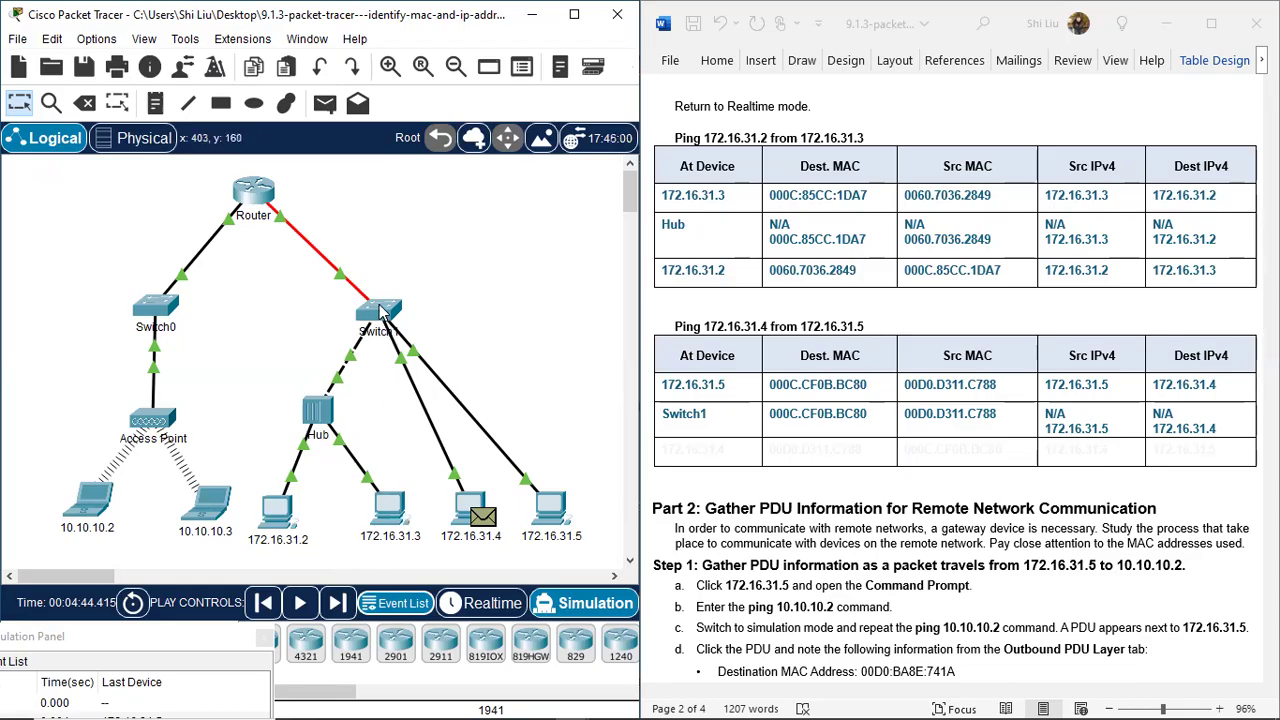
mouse_move(380, 312)
drag(583, 465, 525, 567)
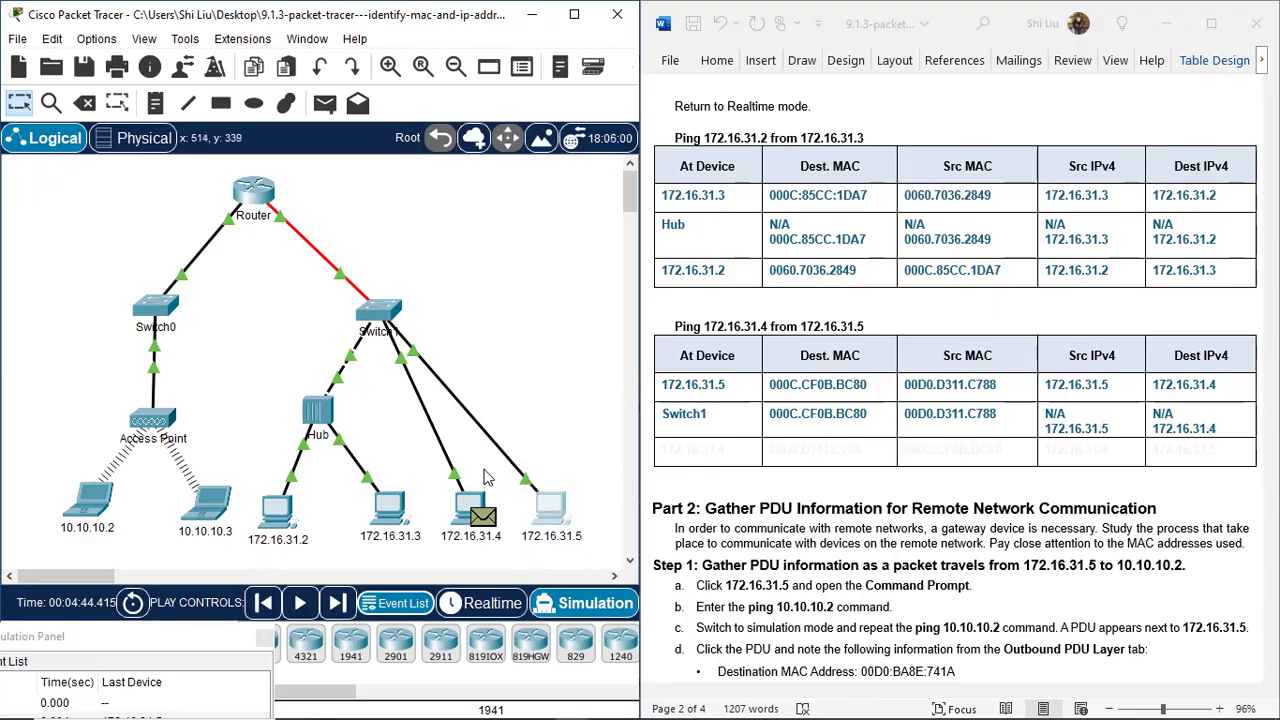
drag(495, 480, 437, 564)
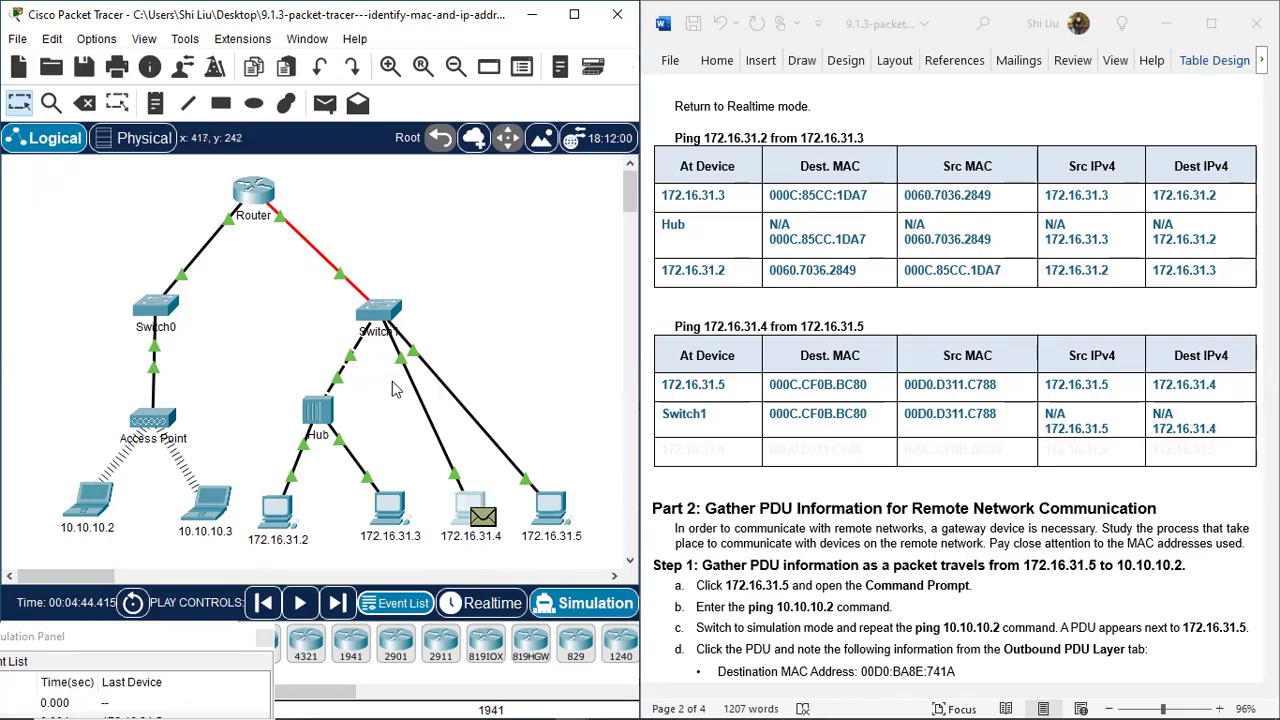
drag(422, 462, 511, 560)
drag(262, 368, 380, 466)
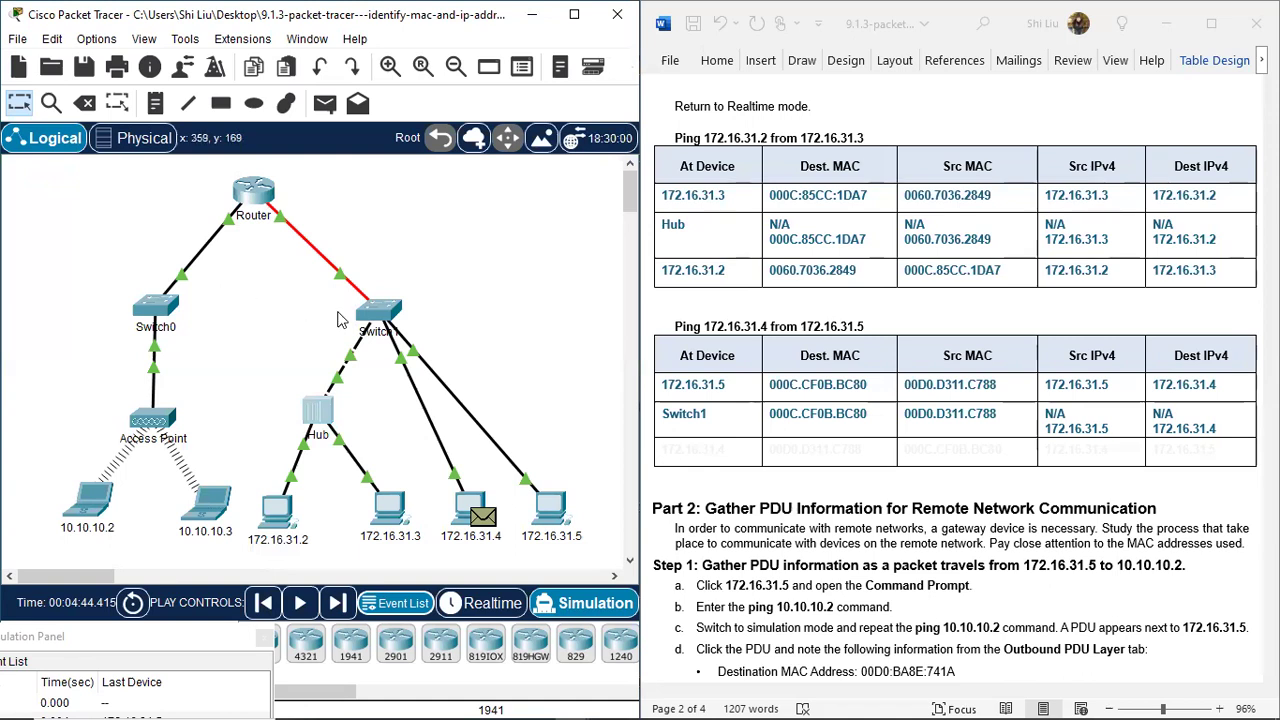
drag(285, 373, 358, 476)
drag(316, 279, 460, 352)
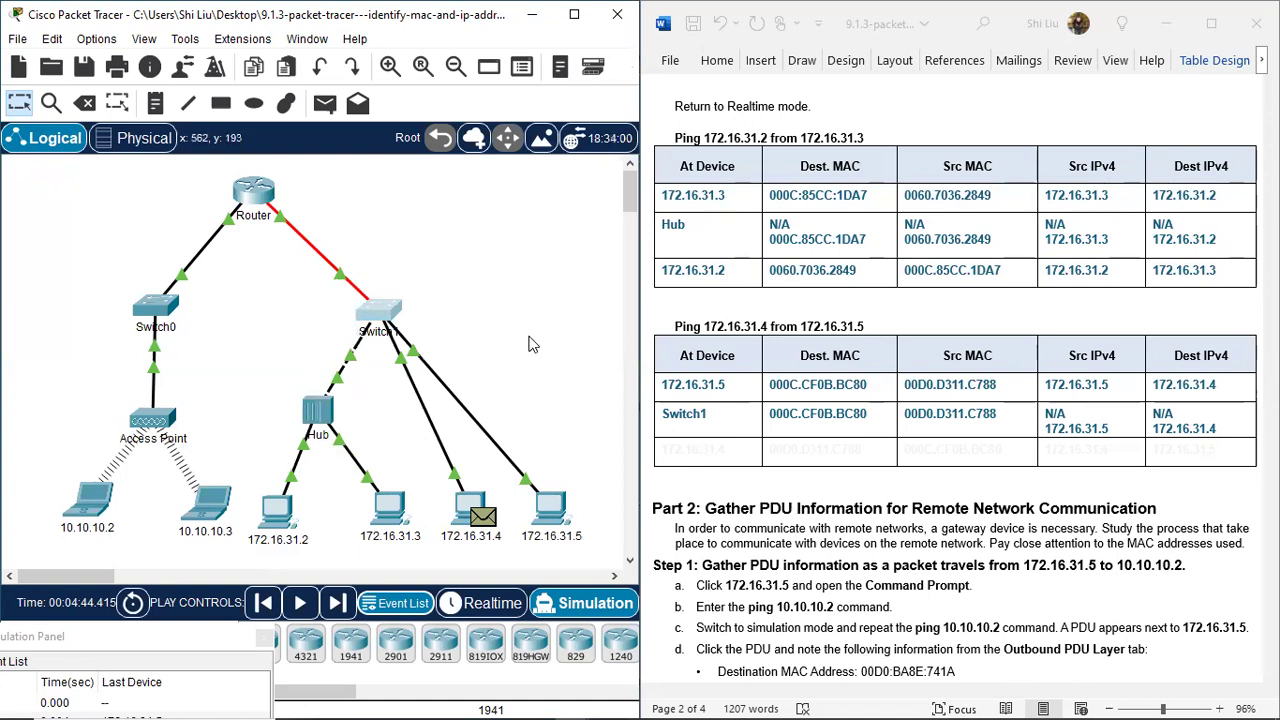
Show the PDU information at 172.16.31.4 beside the lab document and reveal the table's 172.16.31.4 row in dark teal text
click(481, 515)
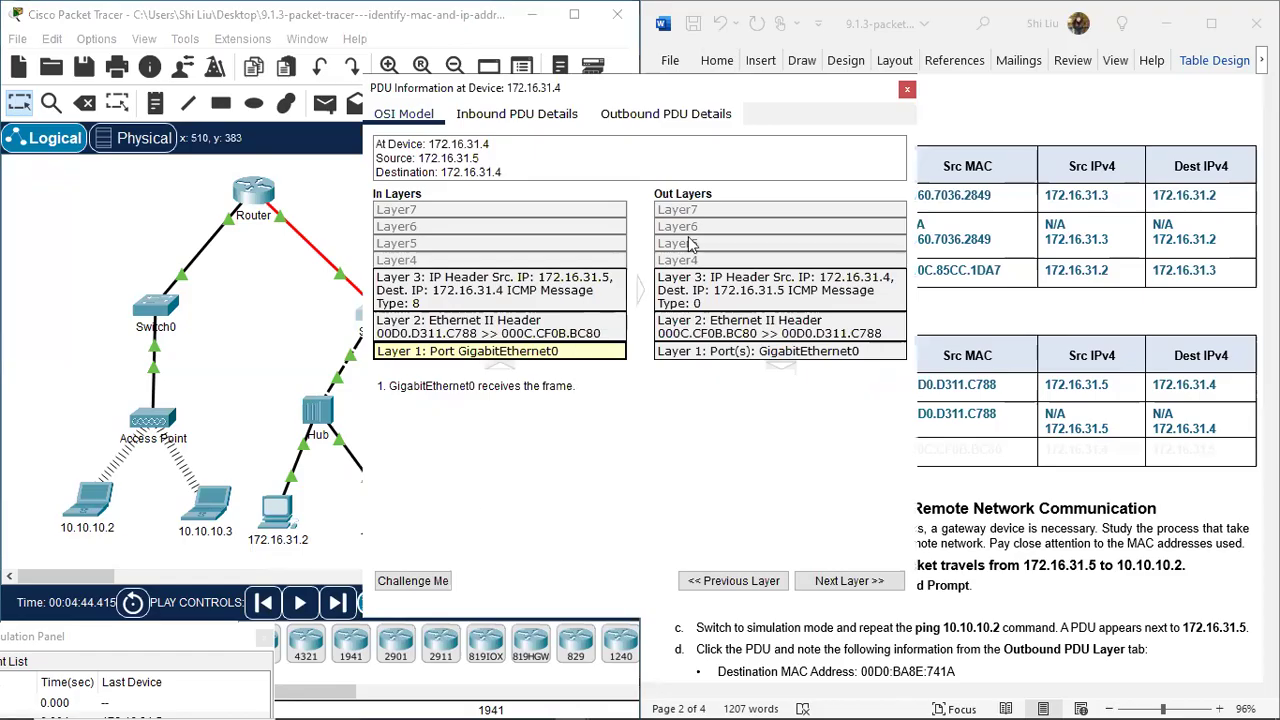
drag(729, 88, 416, 138)
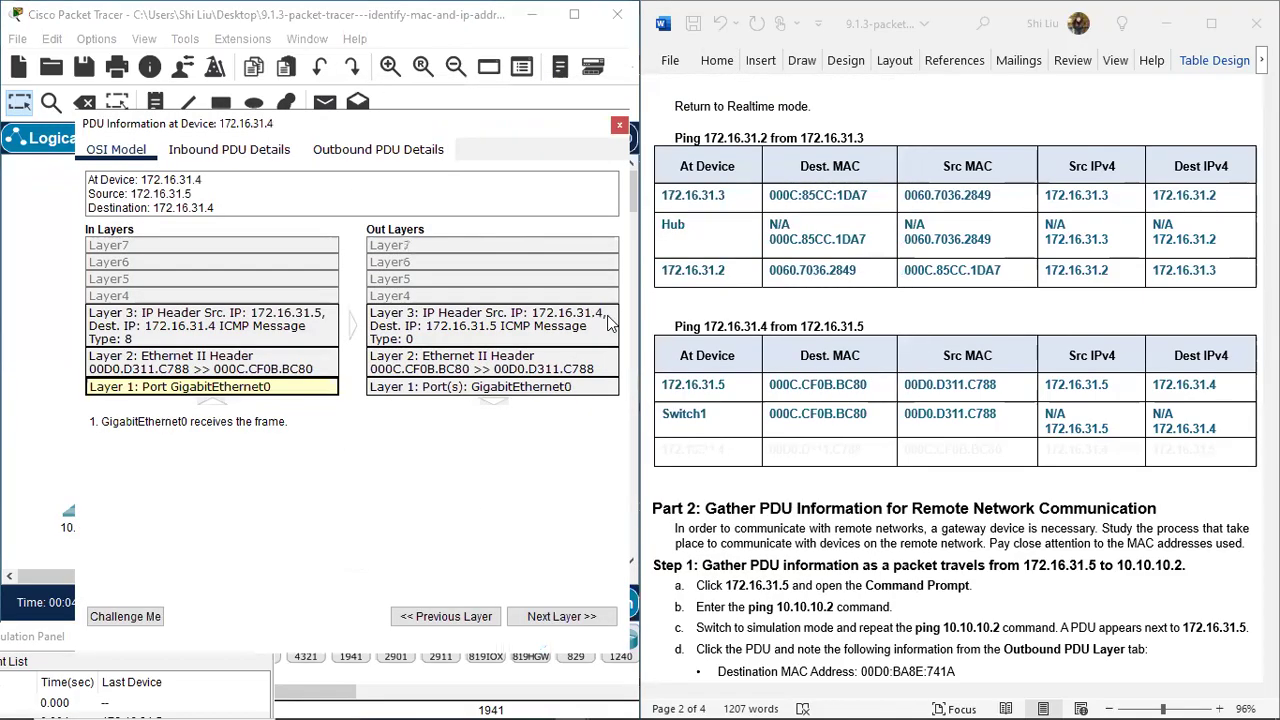
click(668, 453)
drag(674, 452, 1206, 472)
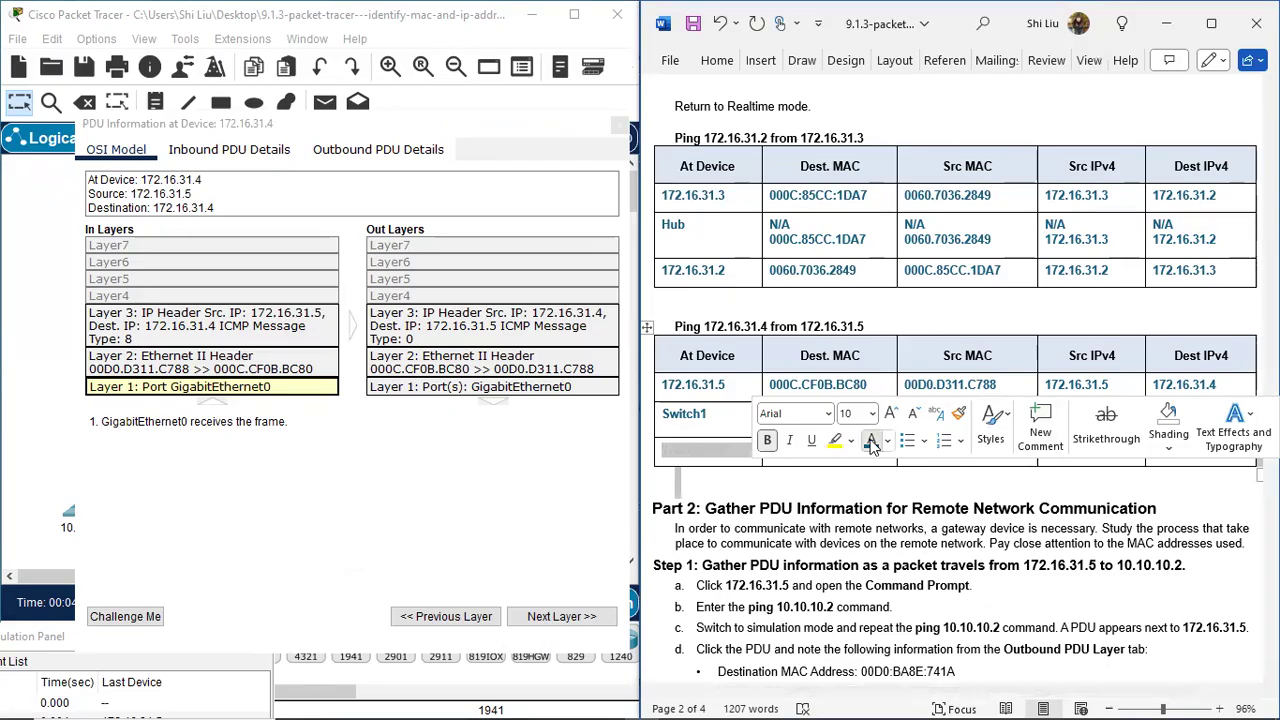
text(172.16.31.4	00D0.D311.C788	000C.CF0B.BC80	172.16.31.4	172.16.31.5)
click(738, 476)
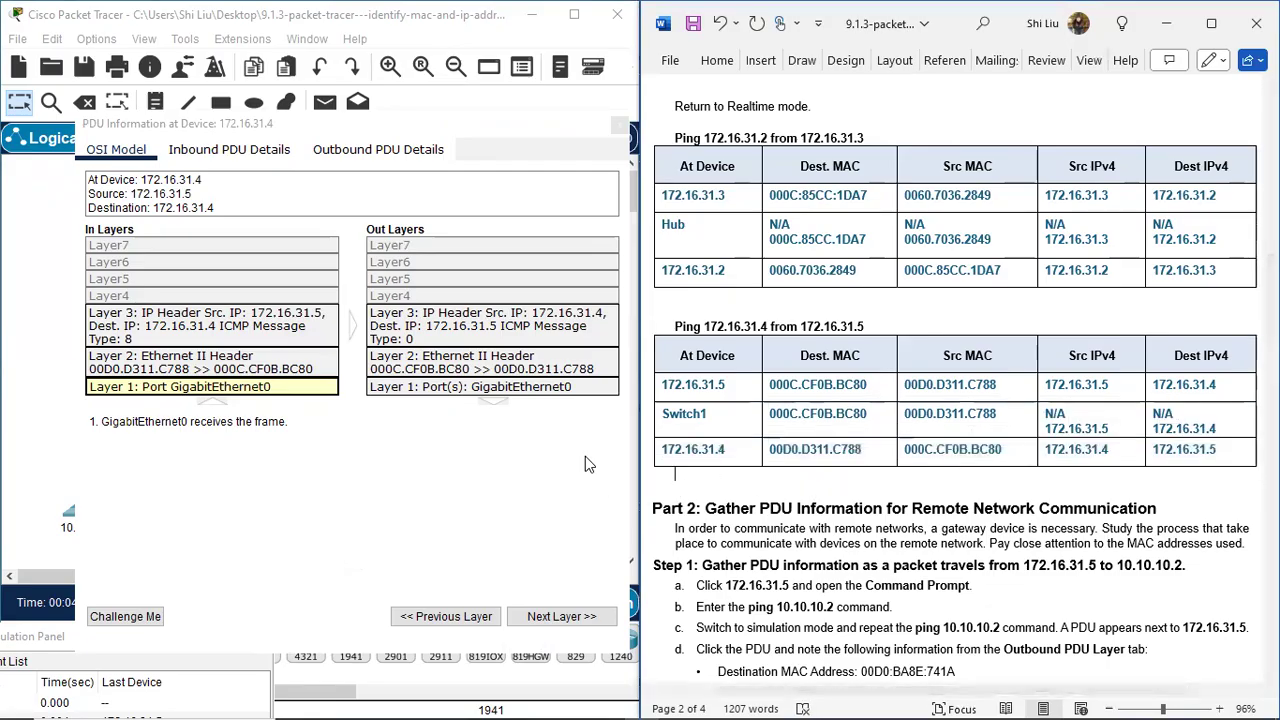
Compare 172.16.31.4's PDU layers with the completed ping table, close the PDU information, and box-select 172.16.31.5 and 172.16.31.4
click(528, 126)
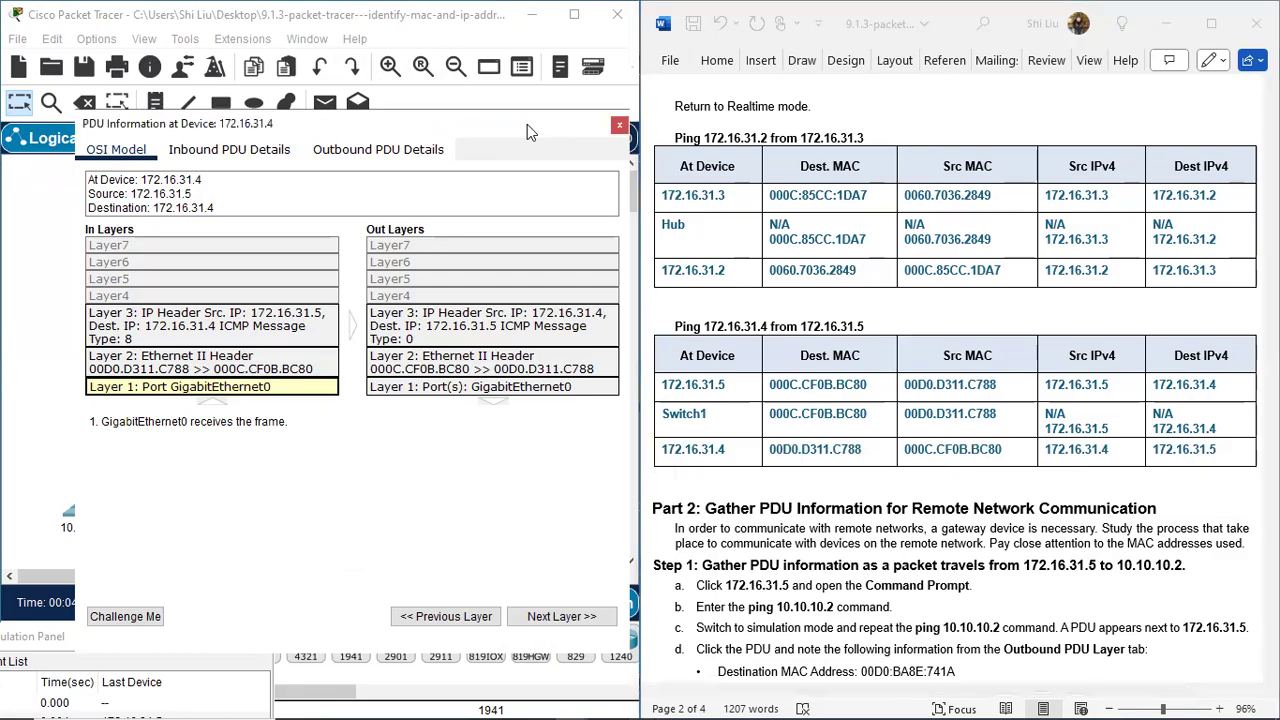
drag(527, 124, 467, 143)
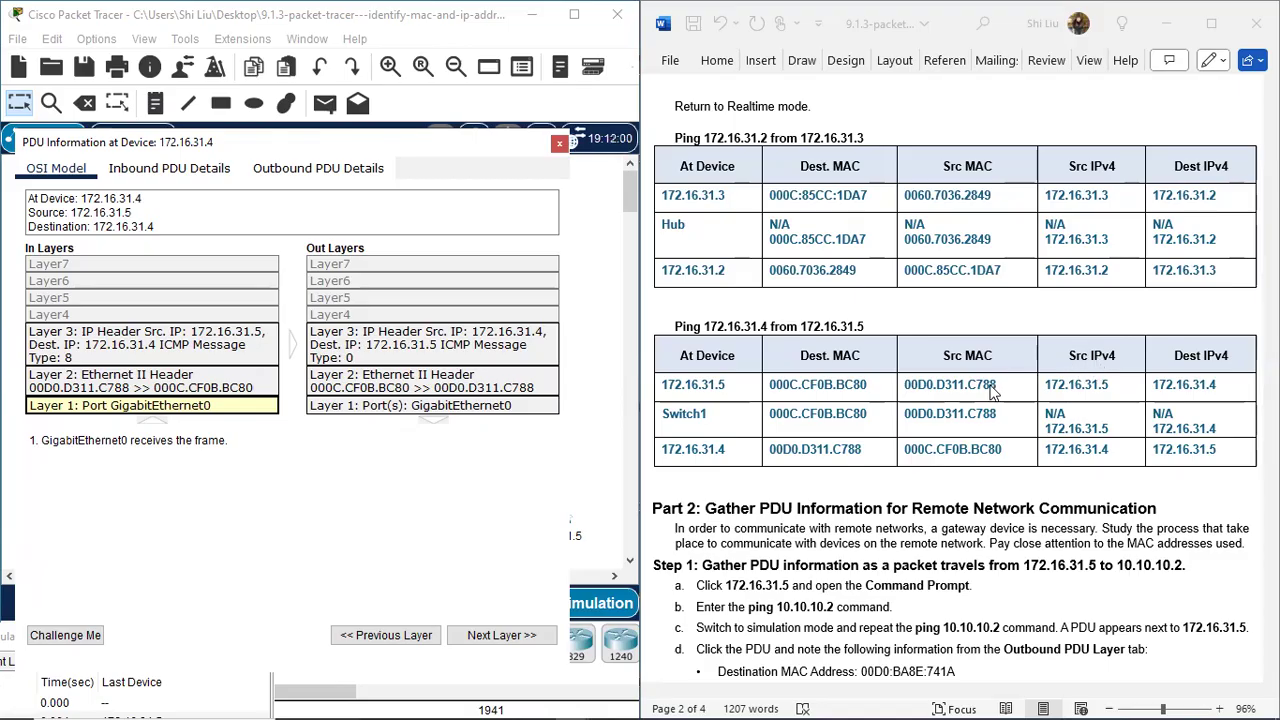
click(560, 144)
drag(594, 474, 532, 566)
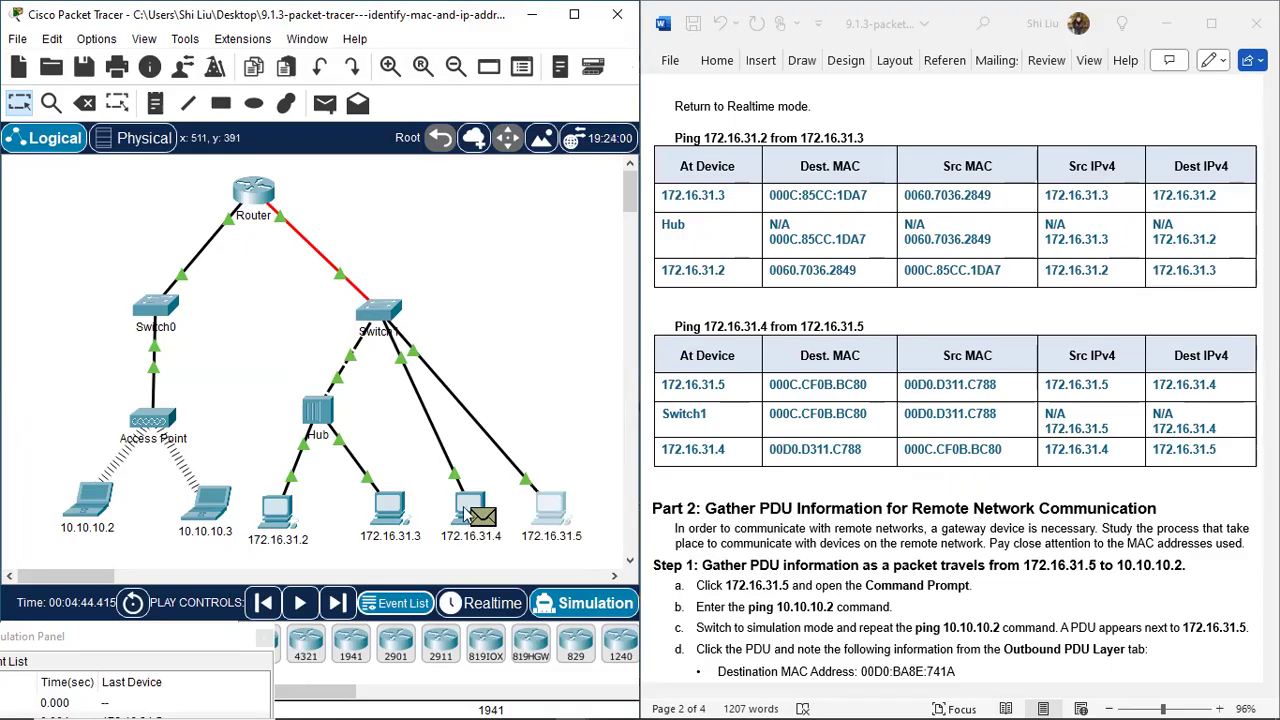
drag(434, 475, 520, 568)
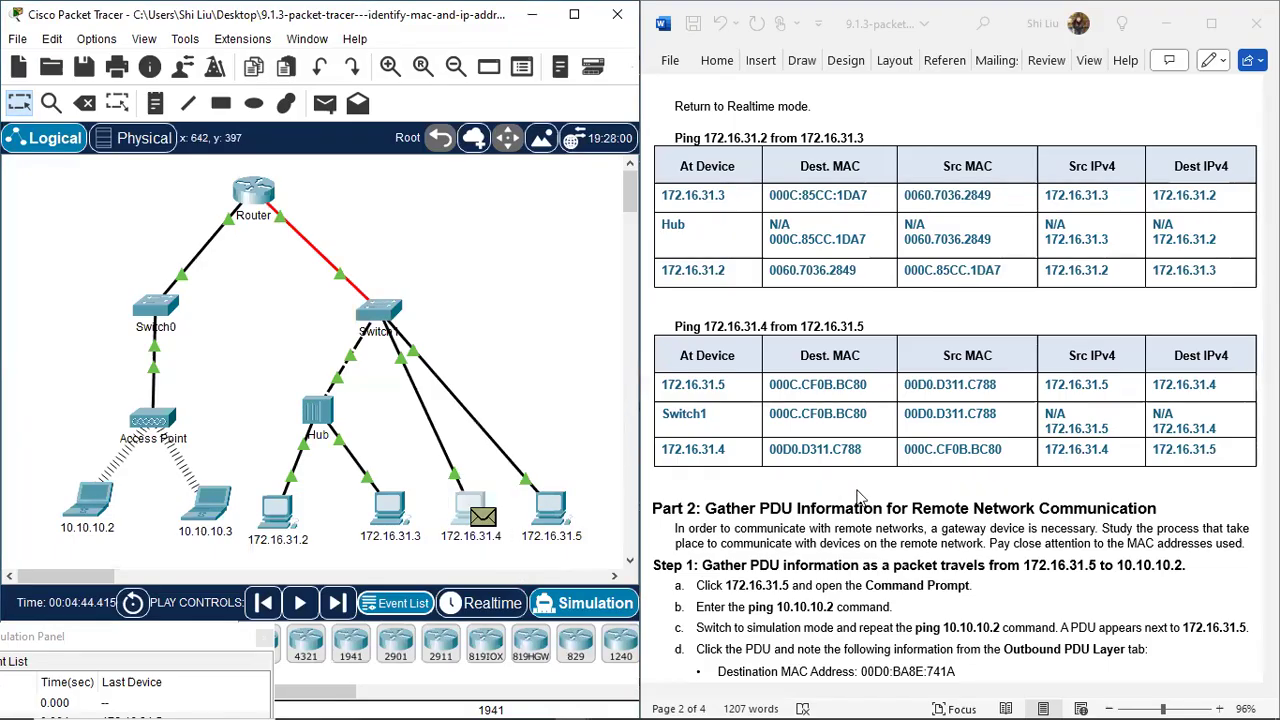
Return the simulation to Realtime mode and bring up Part 2 of the lab document
scroll(1005, 415, down, 3)
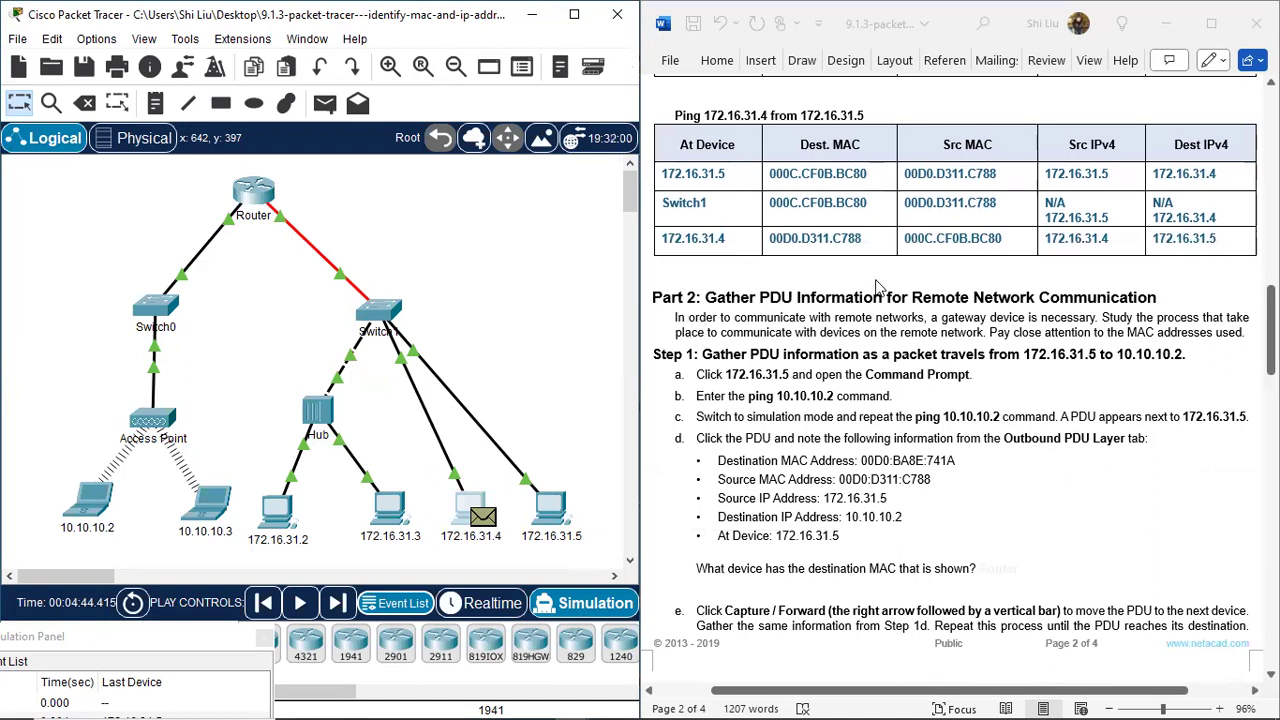
click(492, 603)
click(873, 478)
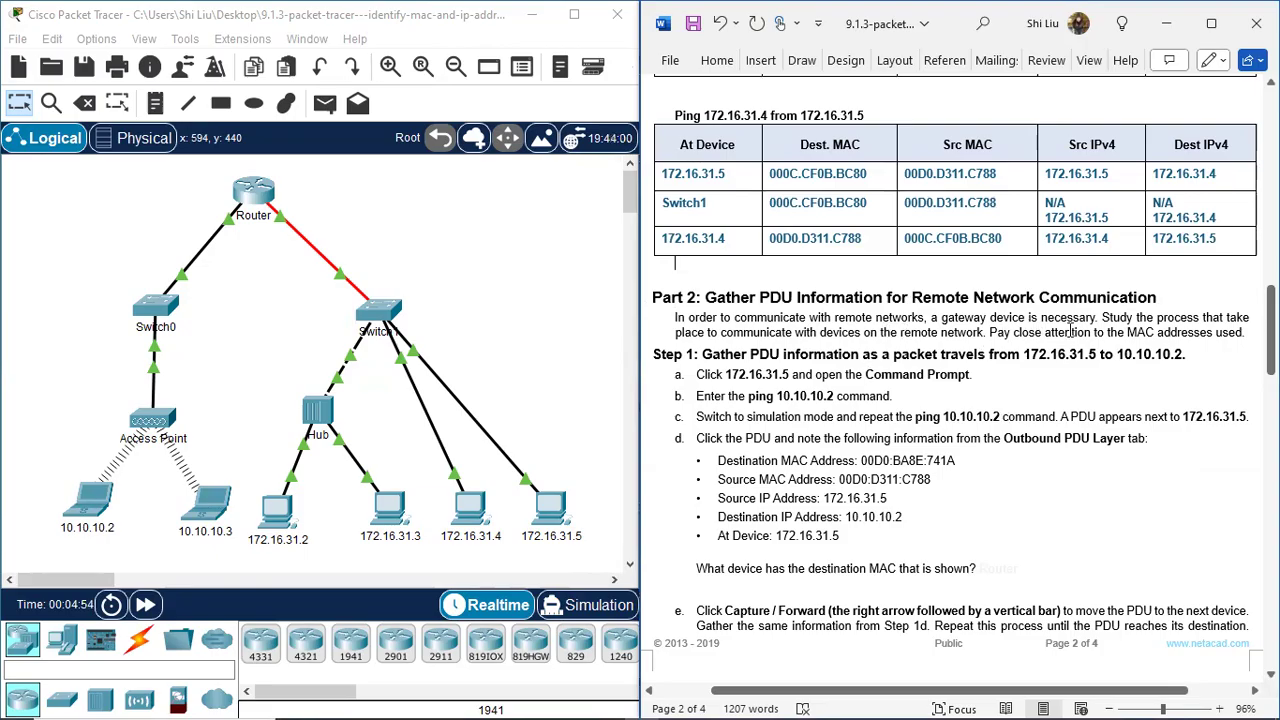
Read the Part 2 introduction, highlighting "gateway device" and "the MAC addresses used", and box-select the Router as the gateway
drag(970, 317, 1018, 313)
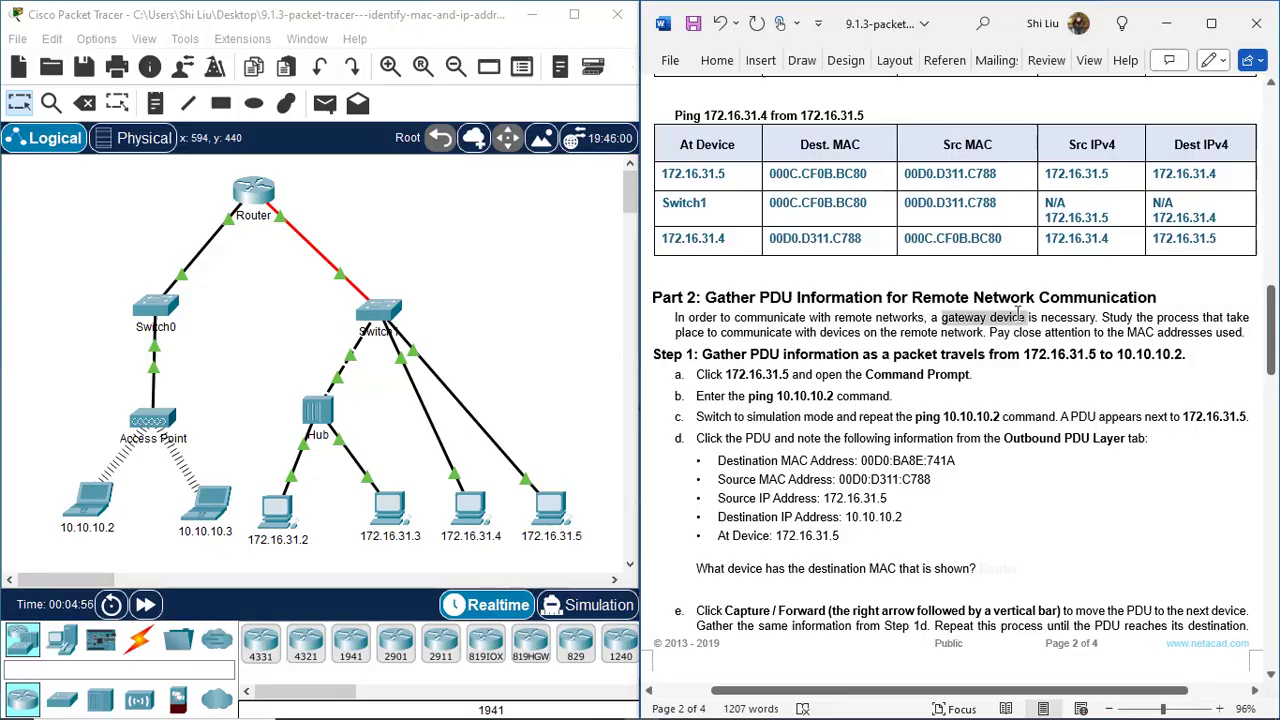
click(979, 373)
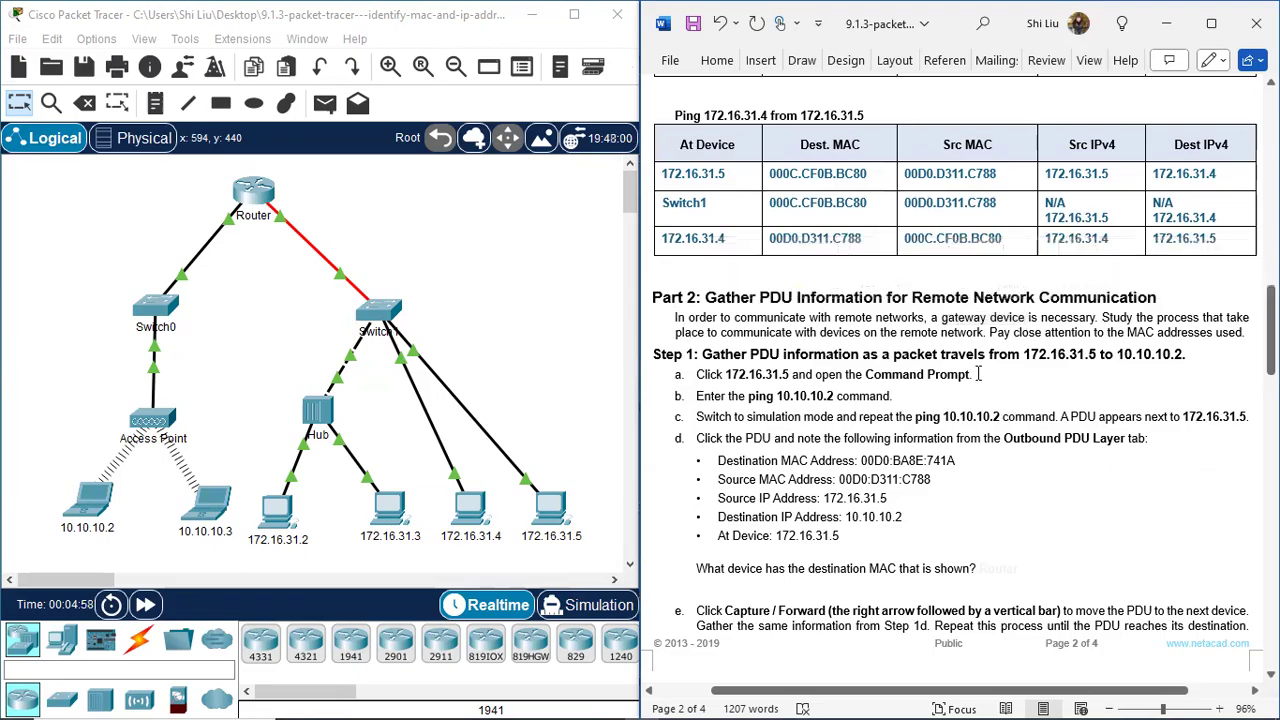
drag(193, 168, 323, 252)
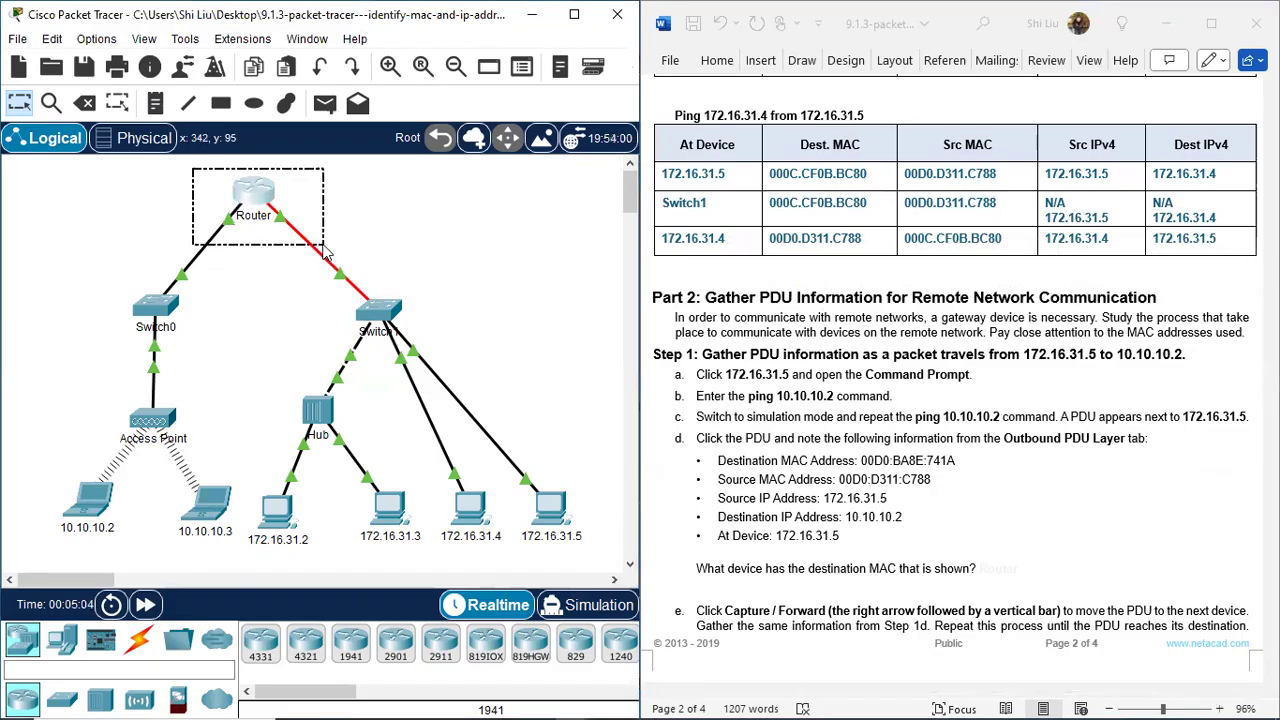
drag(323, 252, 323, 252)
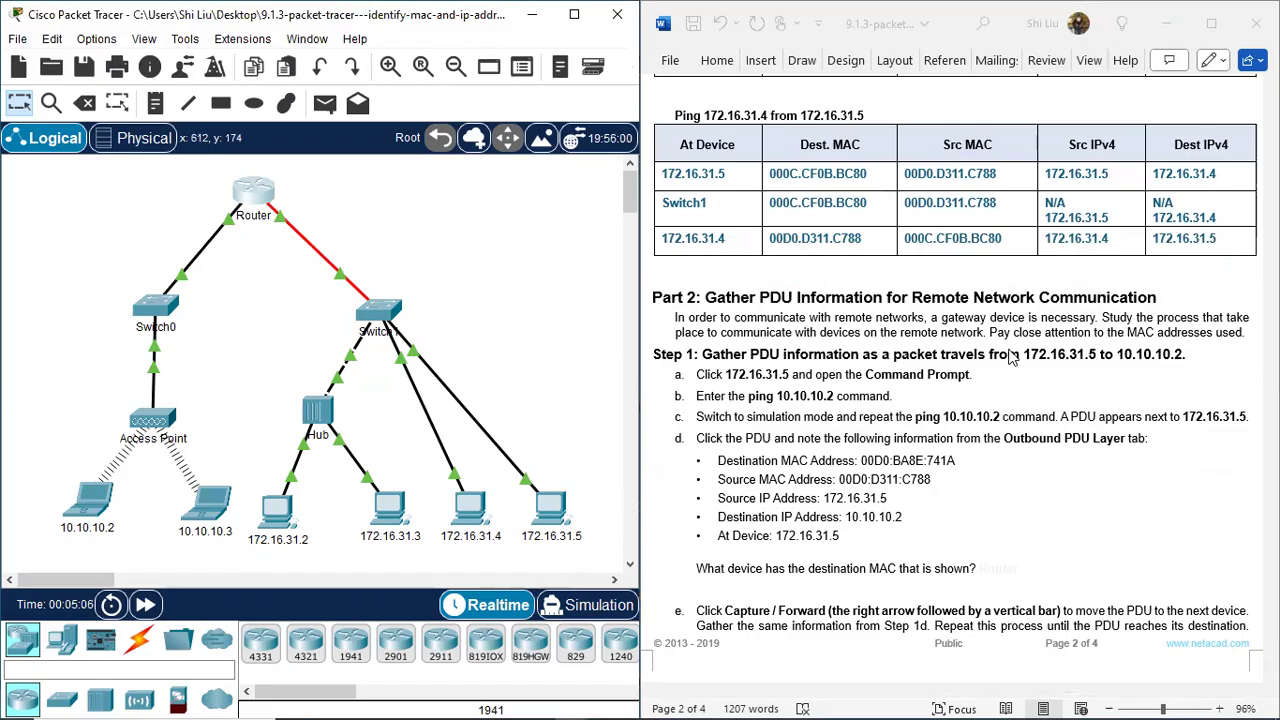
click(1134, 336)
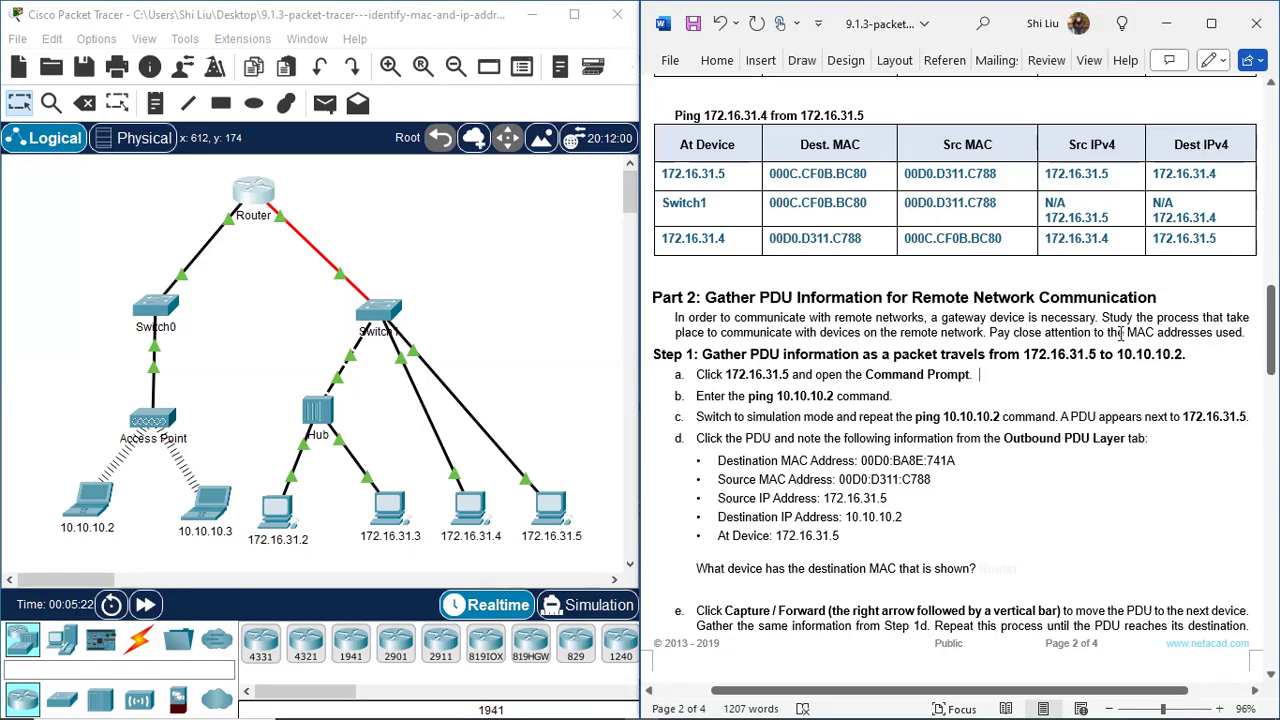
drag(1114, 333, 1240, 330)
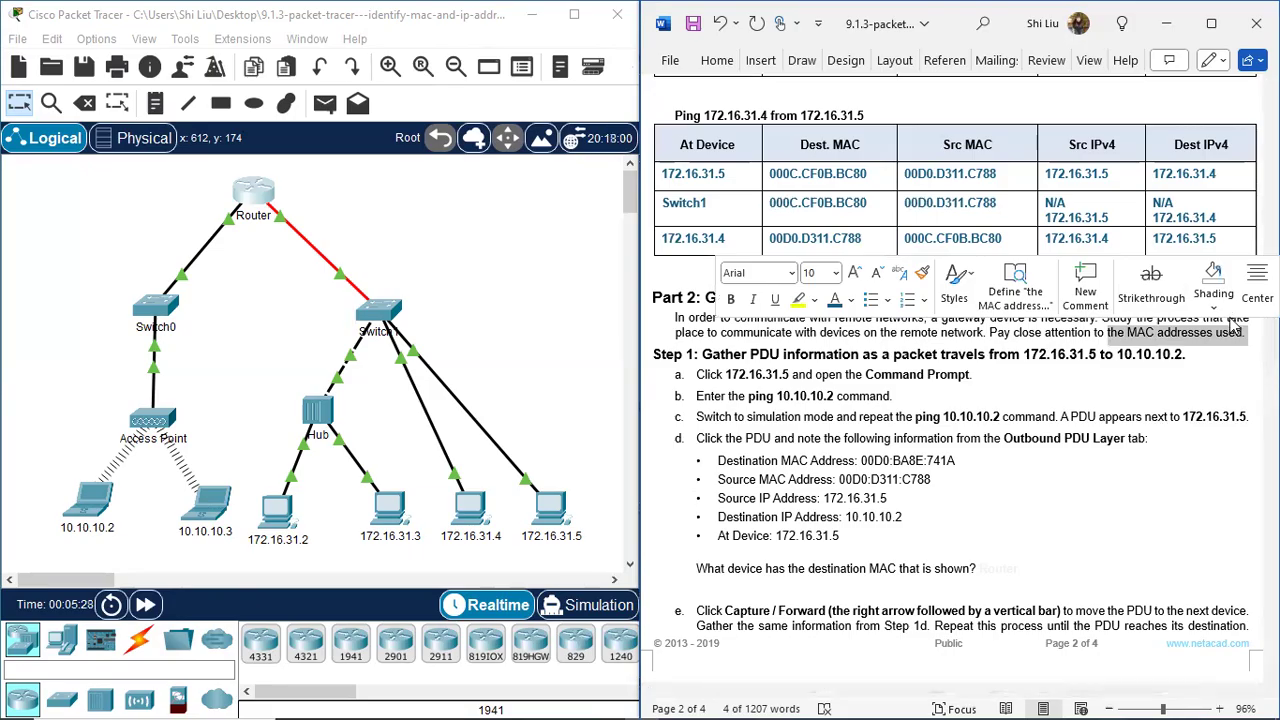
click(1214, 366)
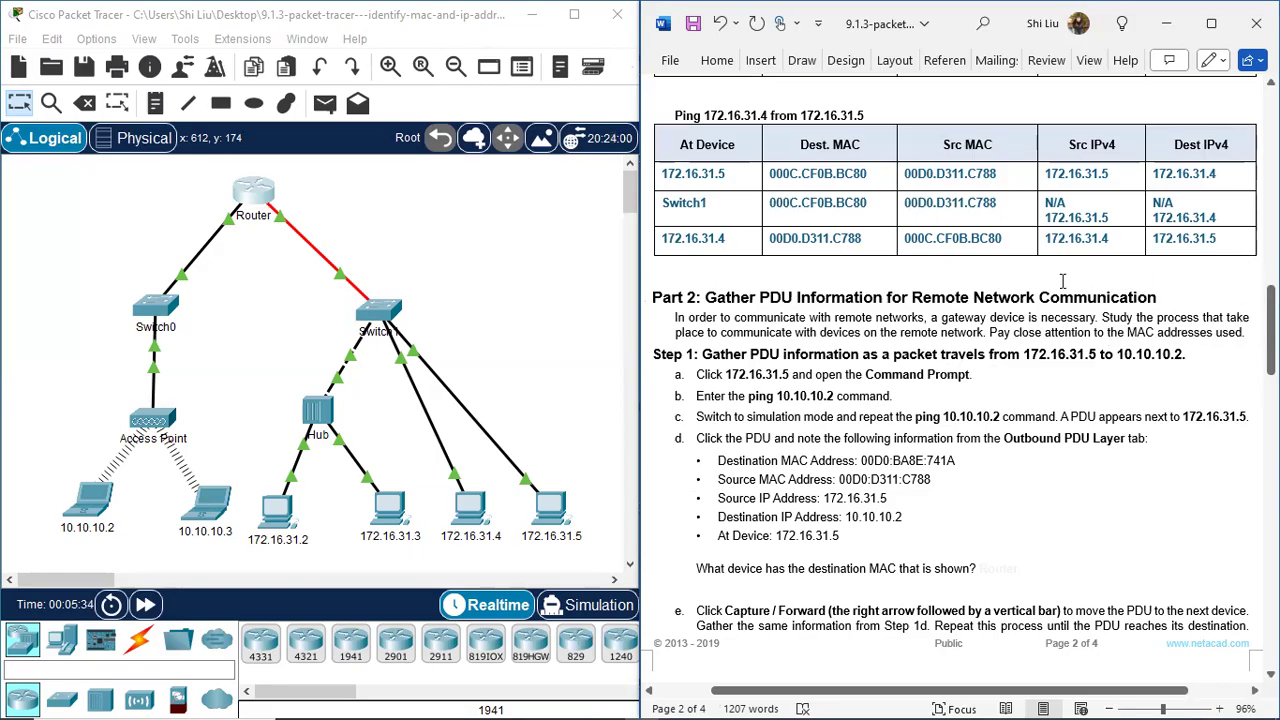
Compare local and remote communication by box-selecting 172.16.31.5, 172.16.31.2, 10.10.10.2, the Router and its links to both switches
drag(590, 468, 503, 518)
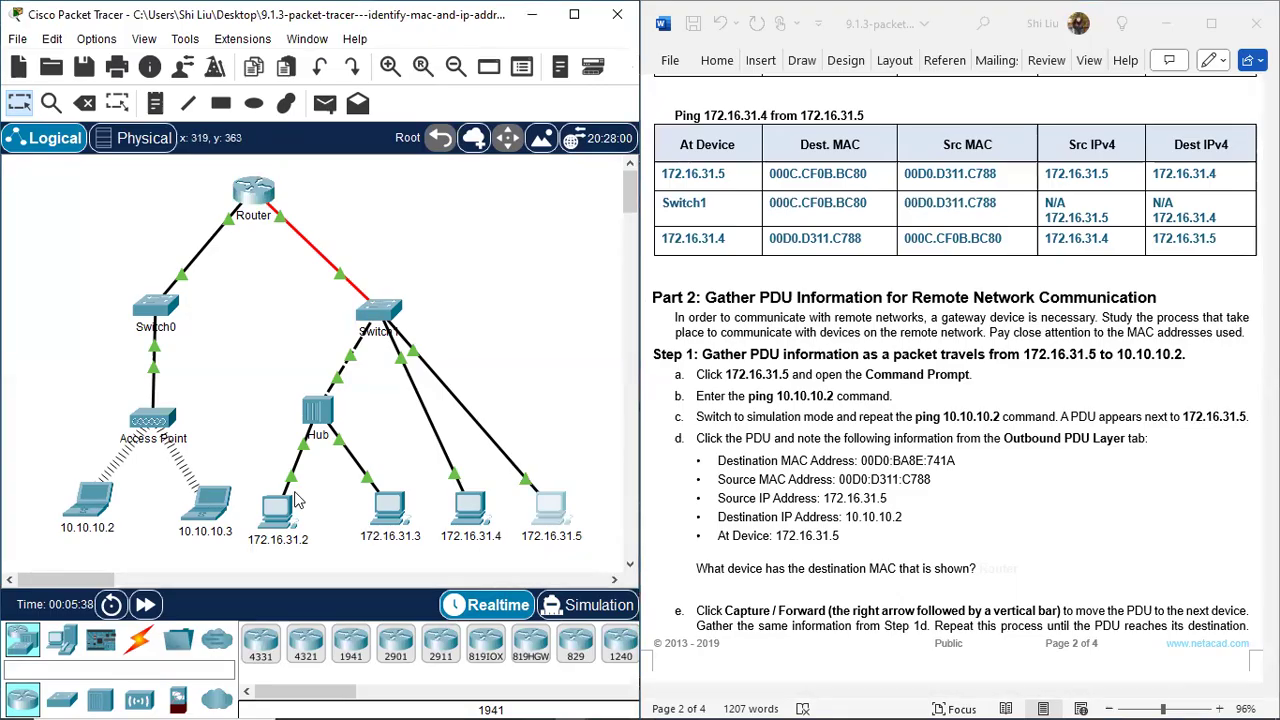
drag(251, 477, 313, 567)
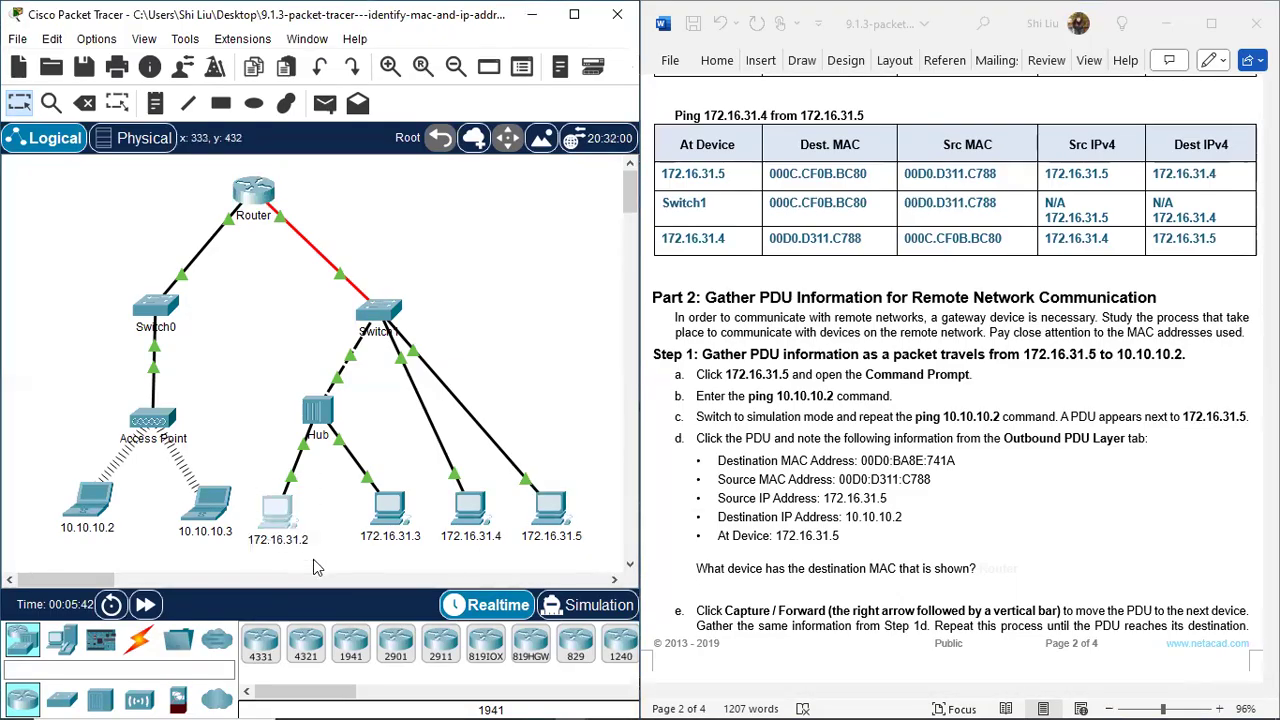
click(338, 516)
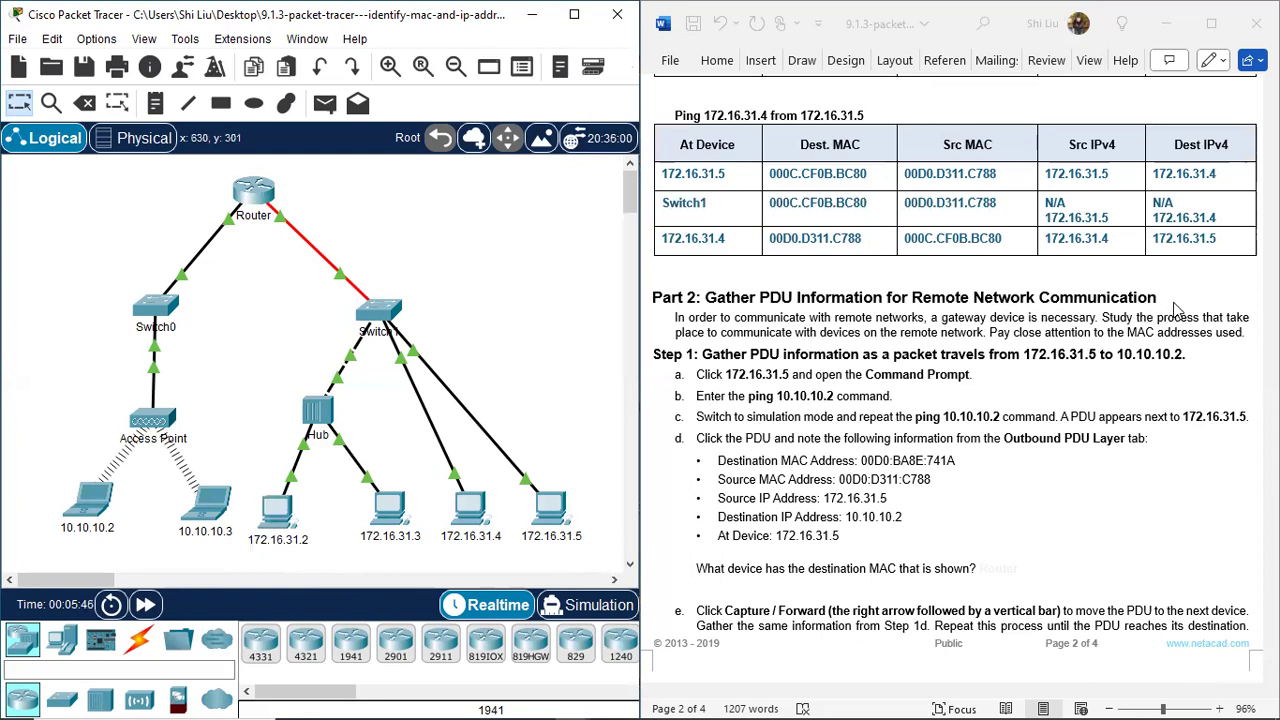
drag(589, 466, 520, 562)
drag(40, 469, 137, 549)
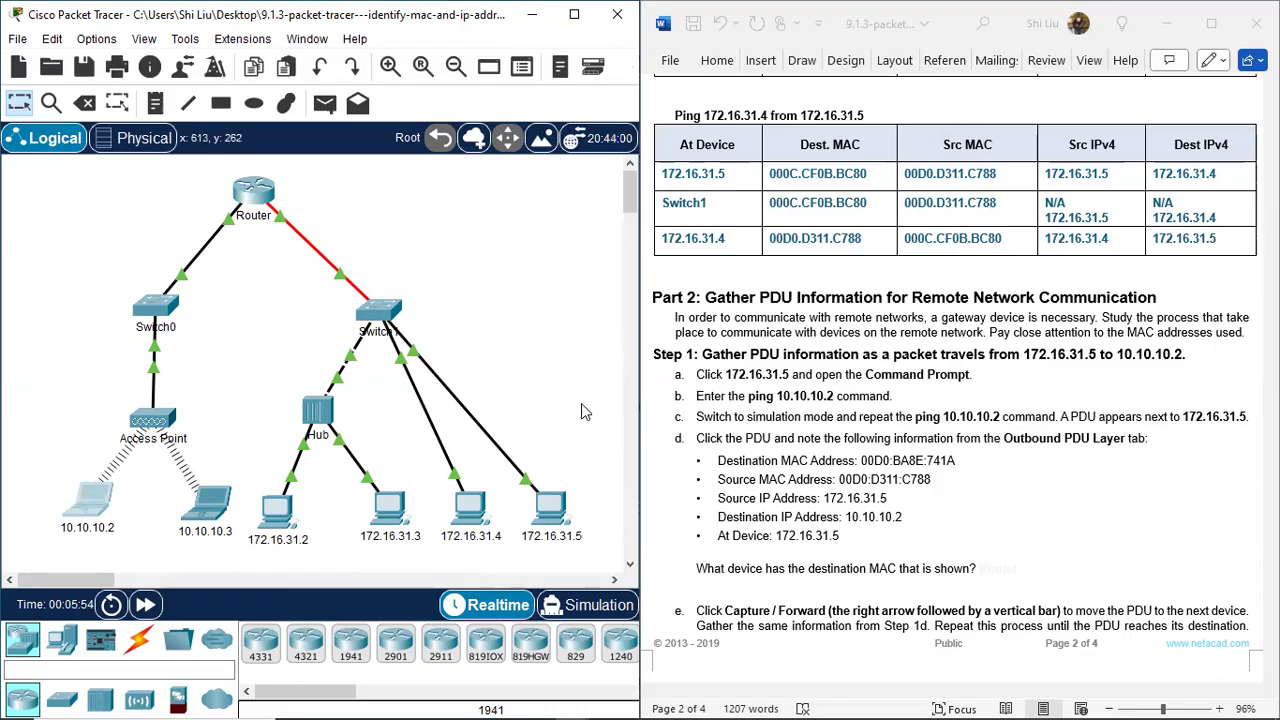
drag(204, 165, 307, 236)
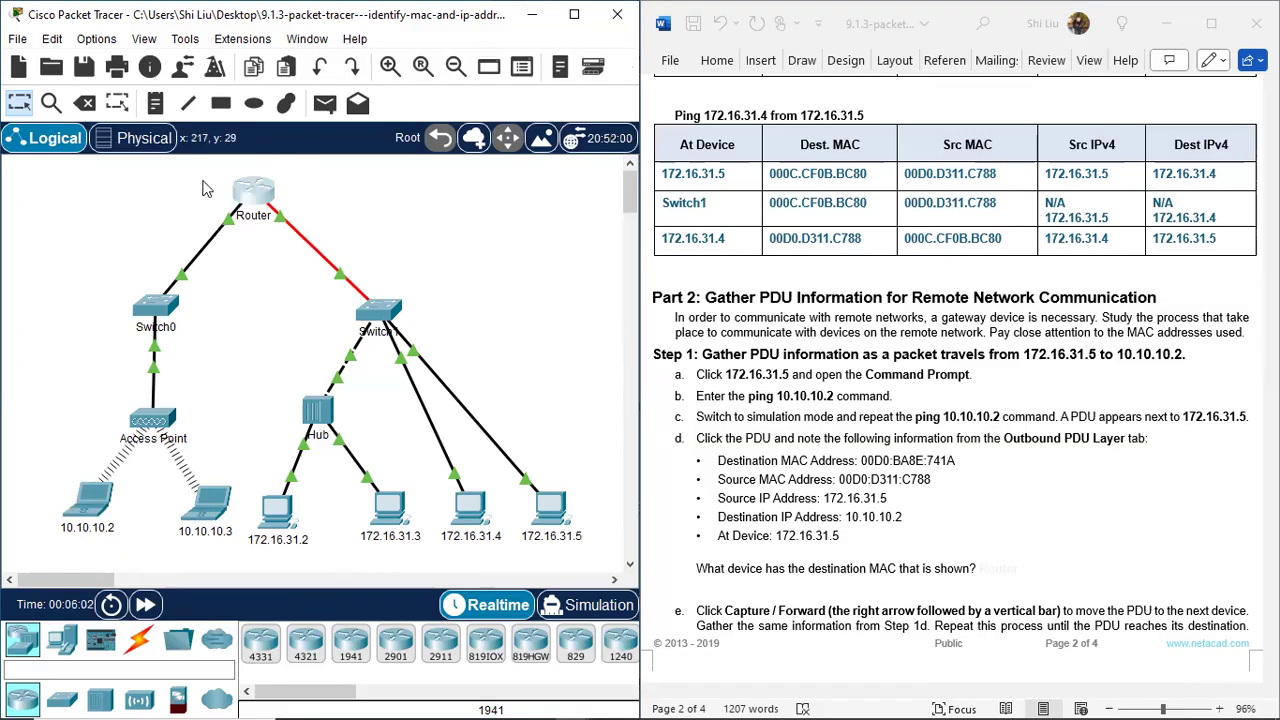
drag(204, 165, 316, 238)
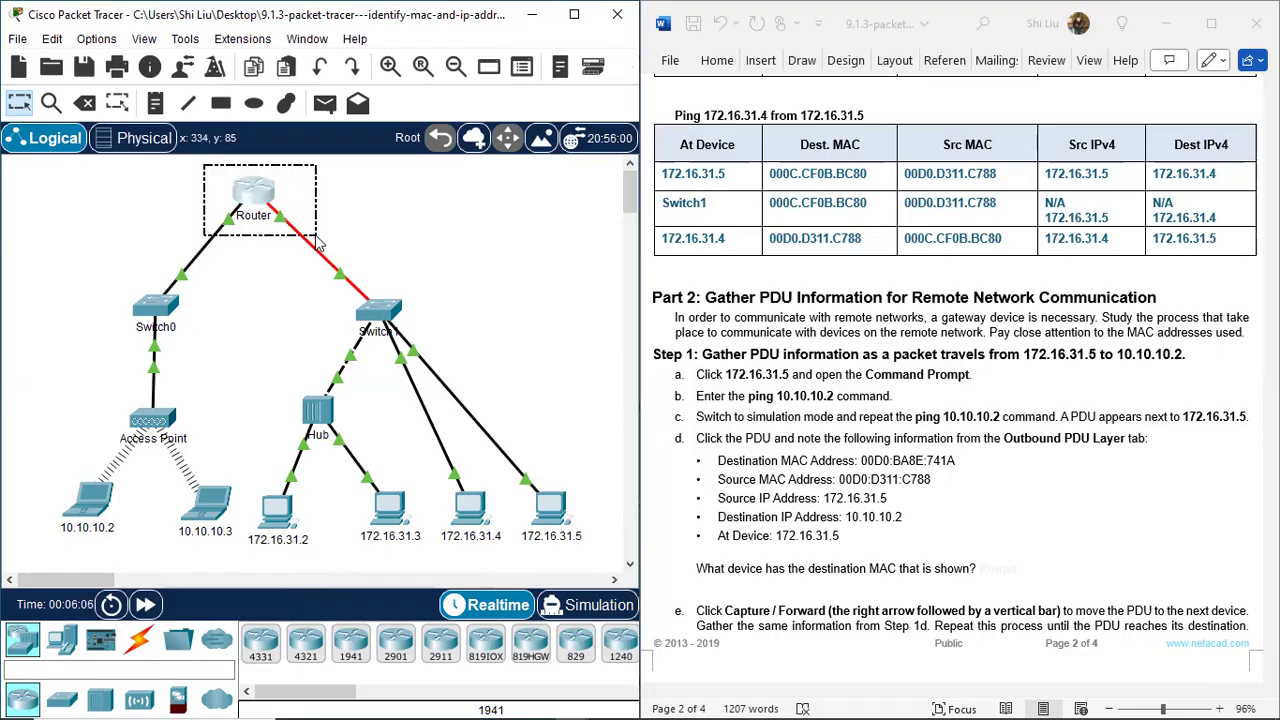
drag(316, 236, 316, 236)
drag(154, 222, 228, 319)
drag(415, 216, 290, 338)
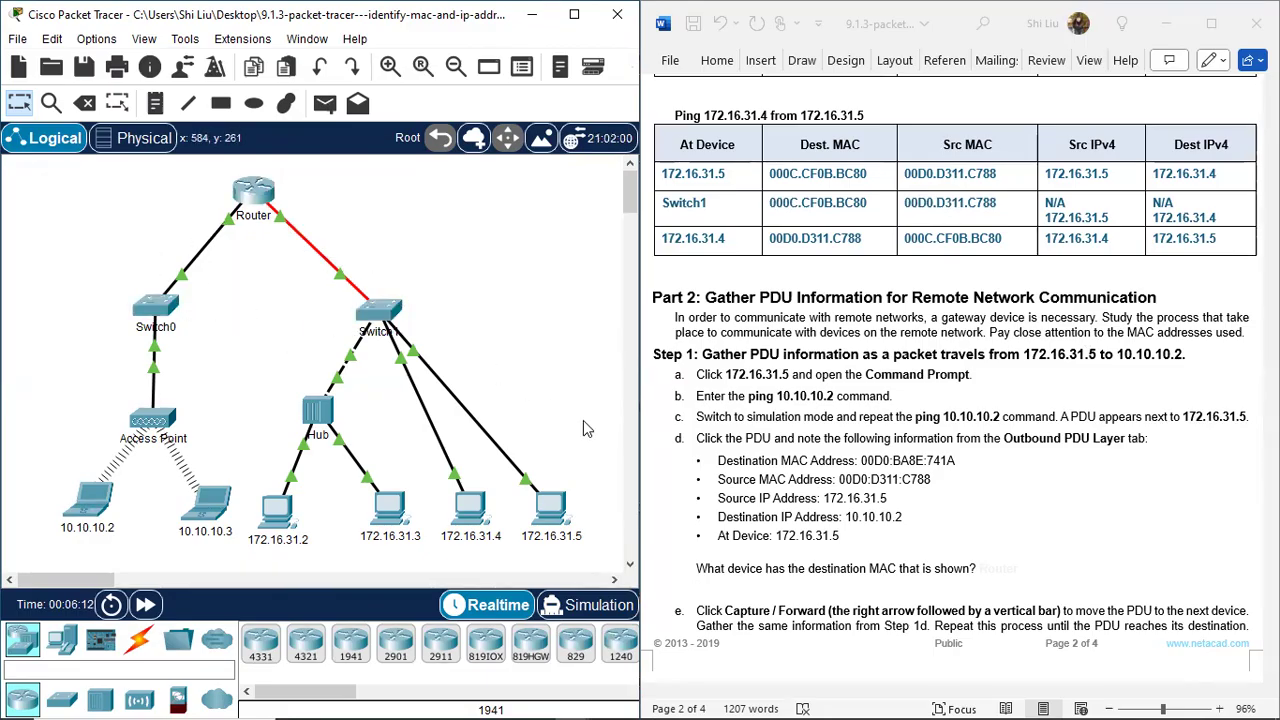
Trace the remote ping's route by box-selecting 172.16.31.5, the gateway Router and the destination 10.10.10.2
drag(592, 474, 517, 508)
drag(216, 171, 323, 231)
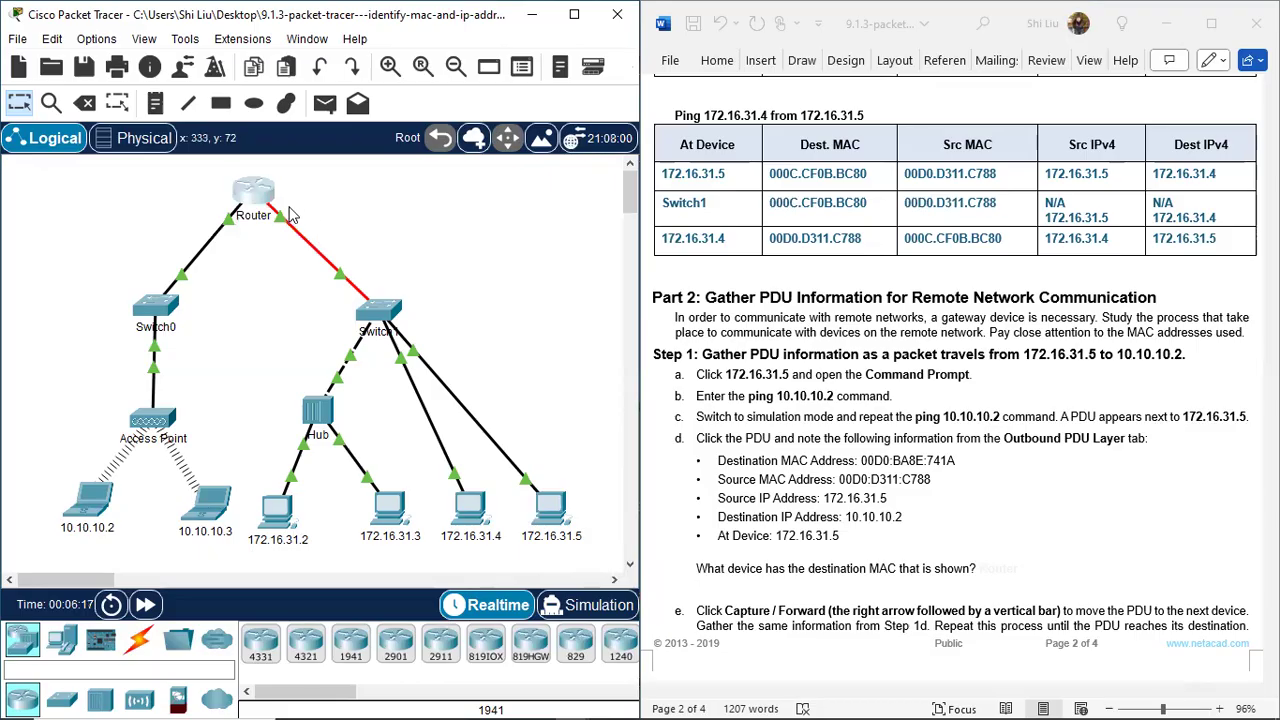
drag(203, 173, 320, 255)
drag(56, 446, 126, 559)
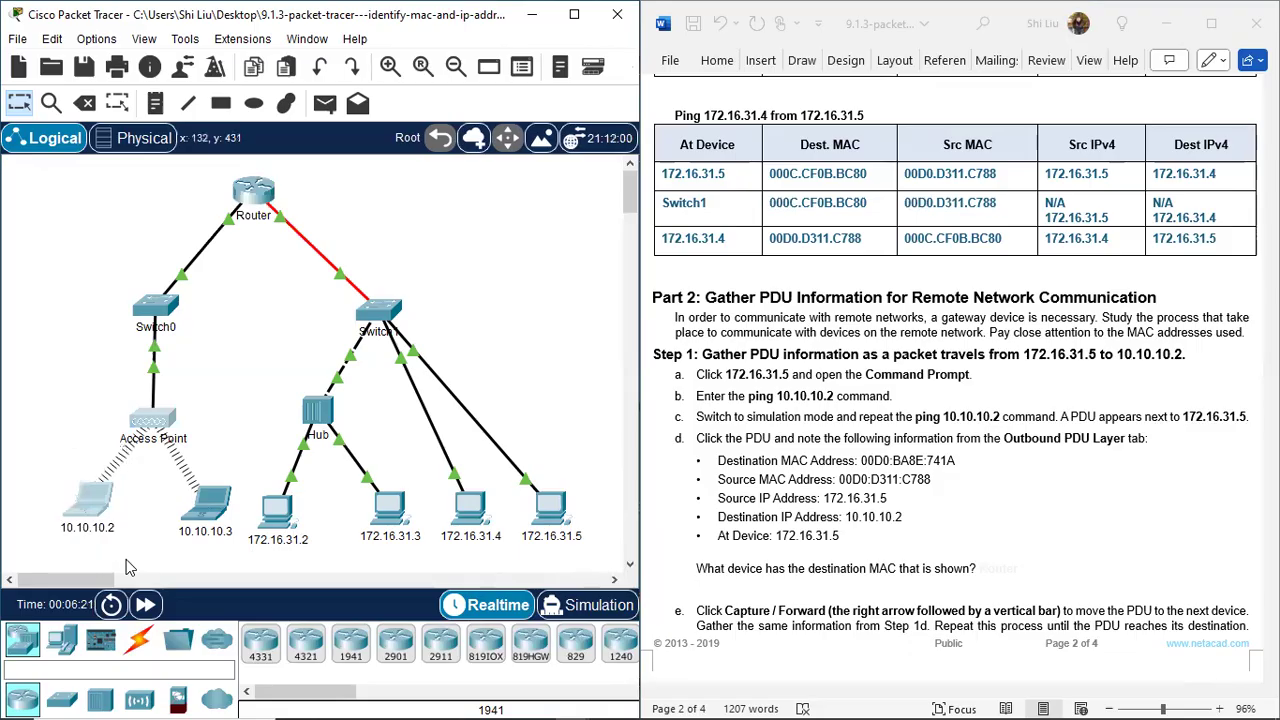
drag(587, 476, 515, 558)
drag(42, 467, 124, 551)
click(535, 312)
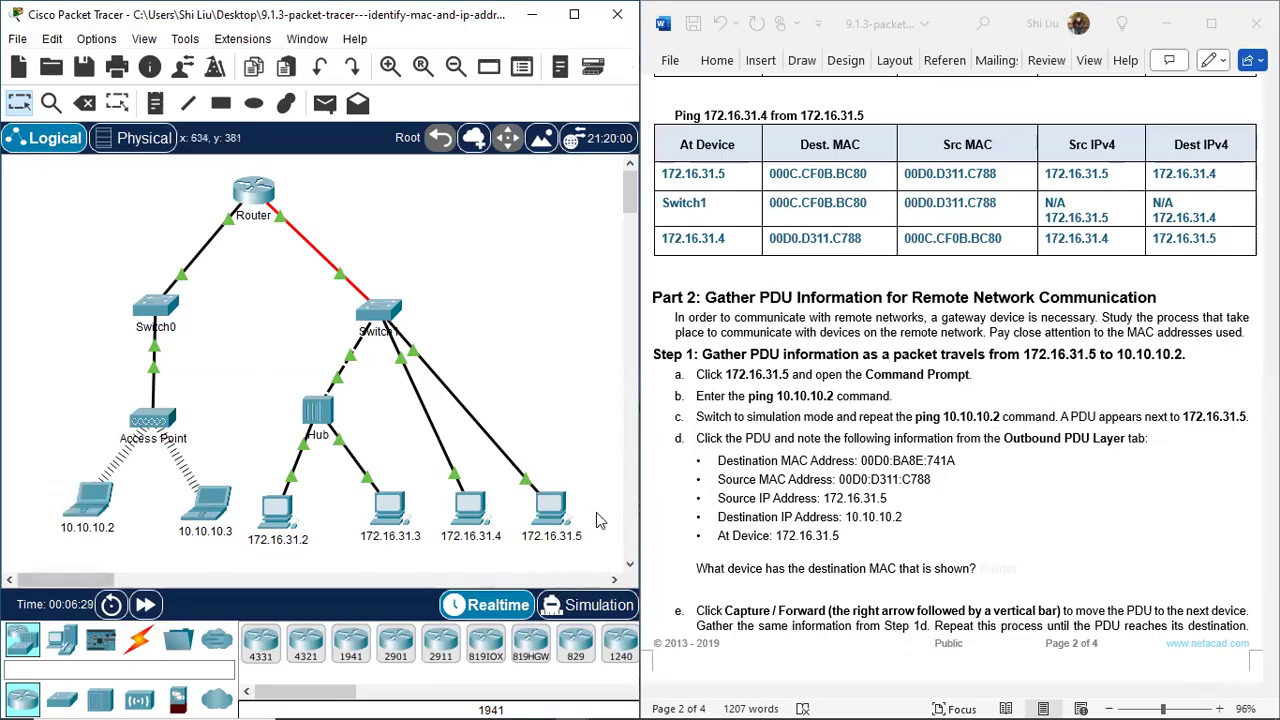
drag(569, 470, 527, 554)
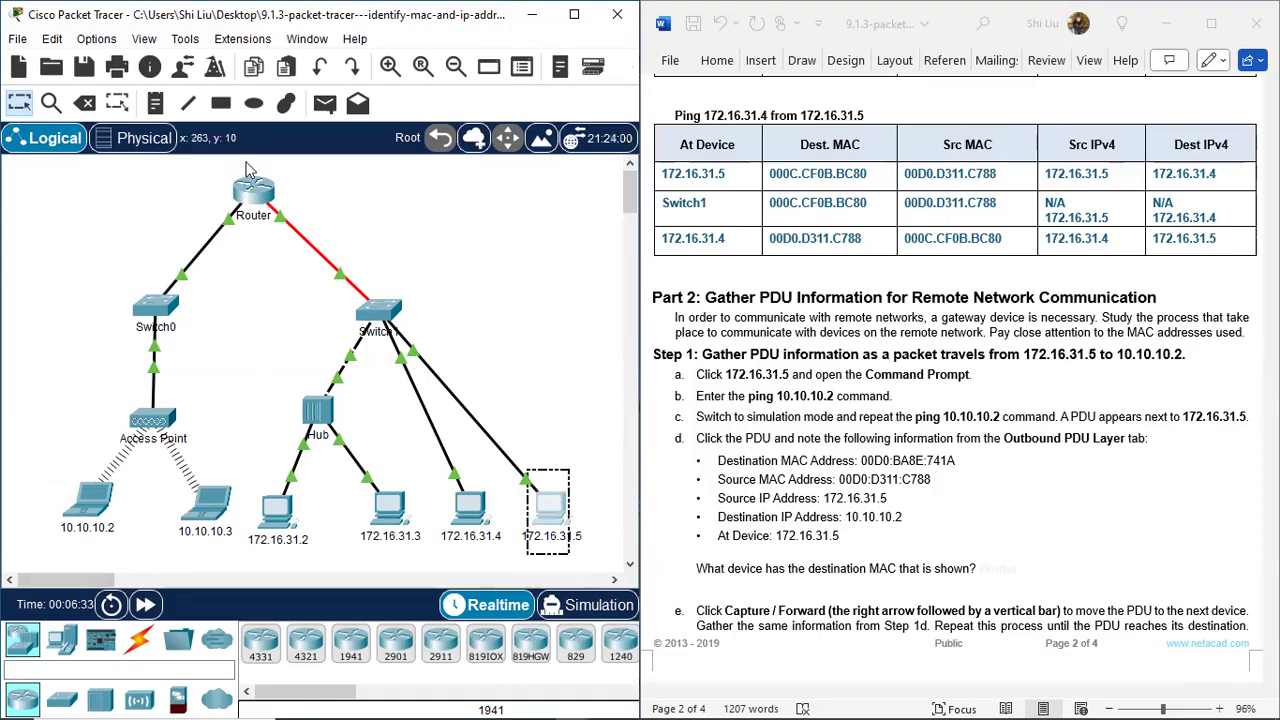
Examine the first leg of the remote ping by box-selecting the Router, source 172.16.31.5 and the Router's interface toward Switch1
drag(210, 170, 310, 246)
click(310, 250)
drag(586, 477, 523, 557)
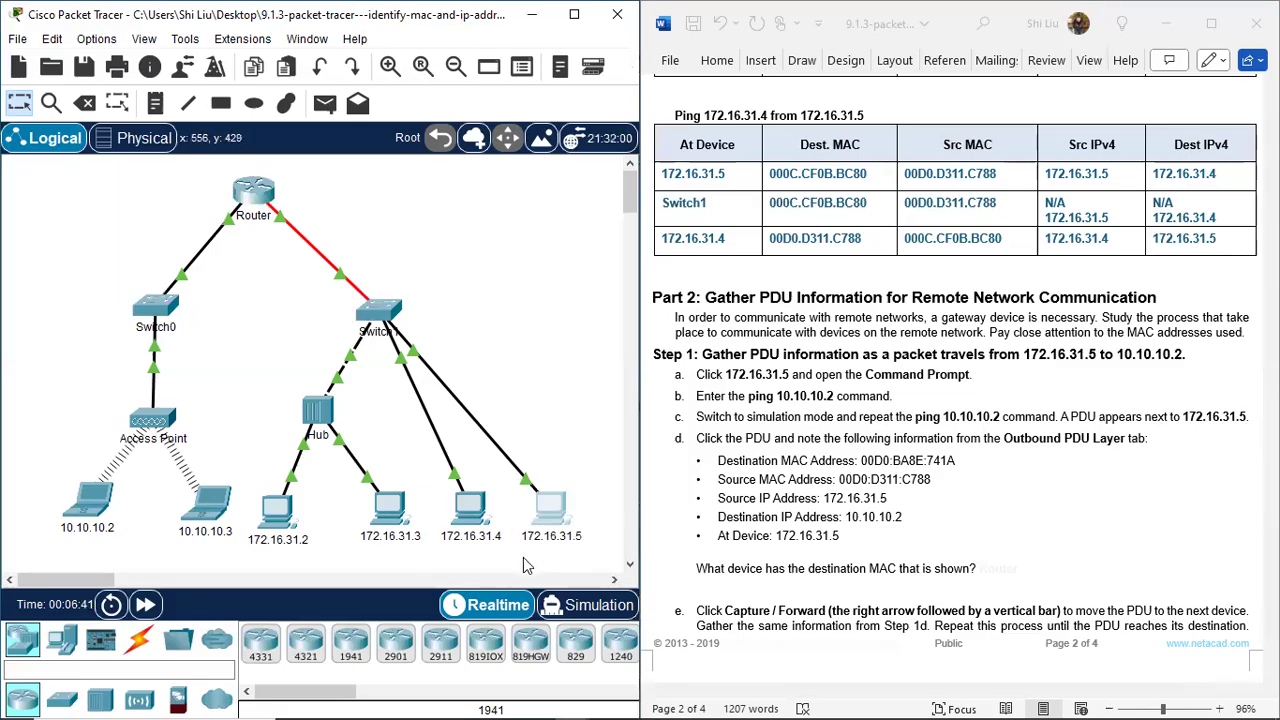
click(506, 313)
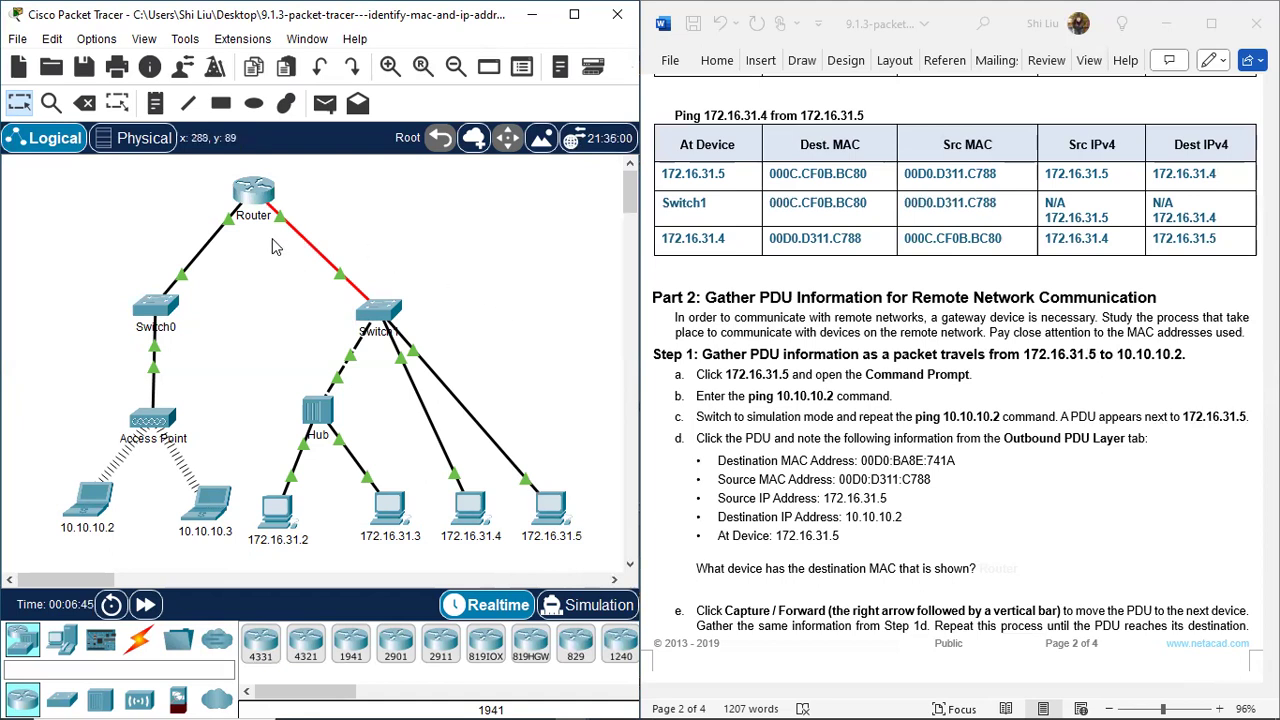
drag(270, 236, 297, 198)
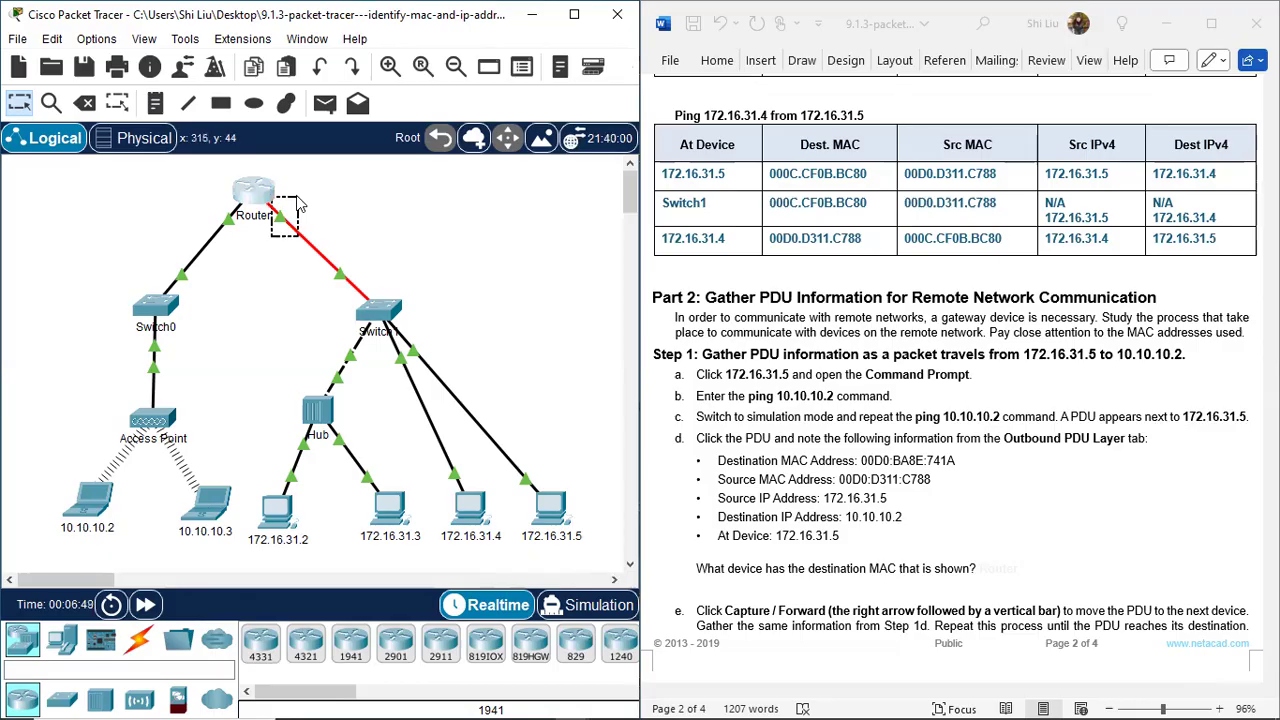
drag(297, 199, 295, 207)
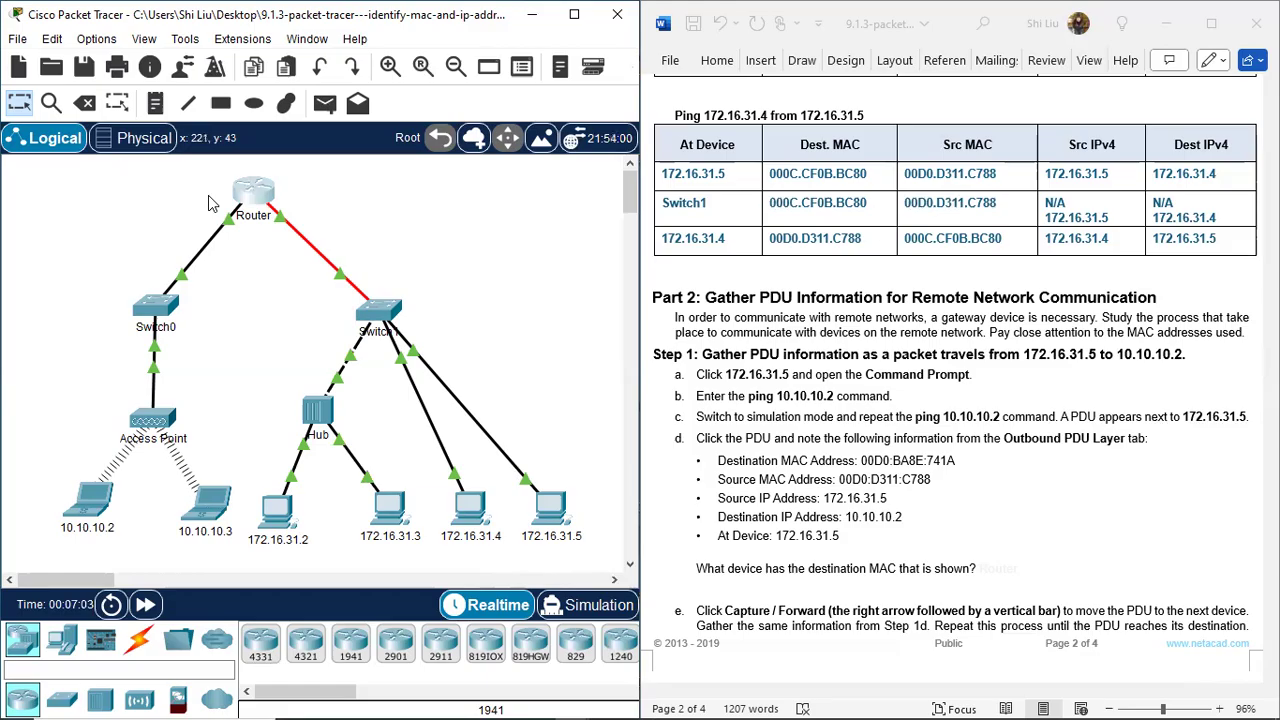
Examine the second leg of the remote ping by box-selecting the Router's interface toward Switch0 and destination 10.10.10.2
drag(209, 204, 239, 238)
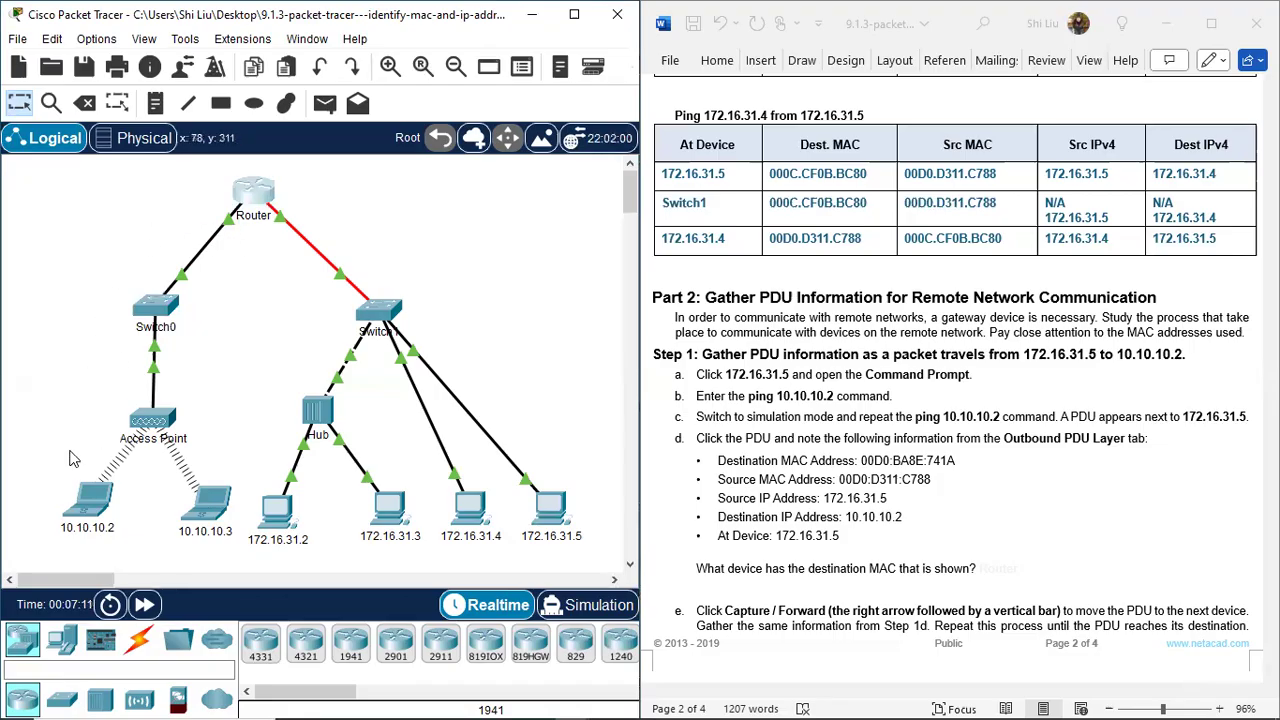
drag(52, 467, 127, 563)
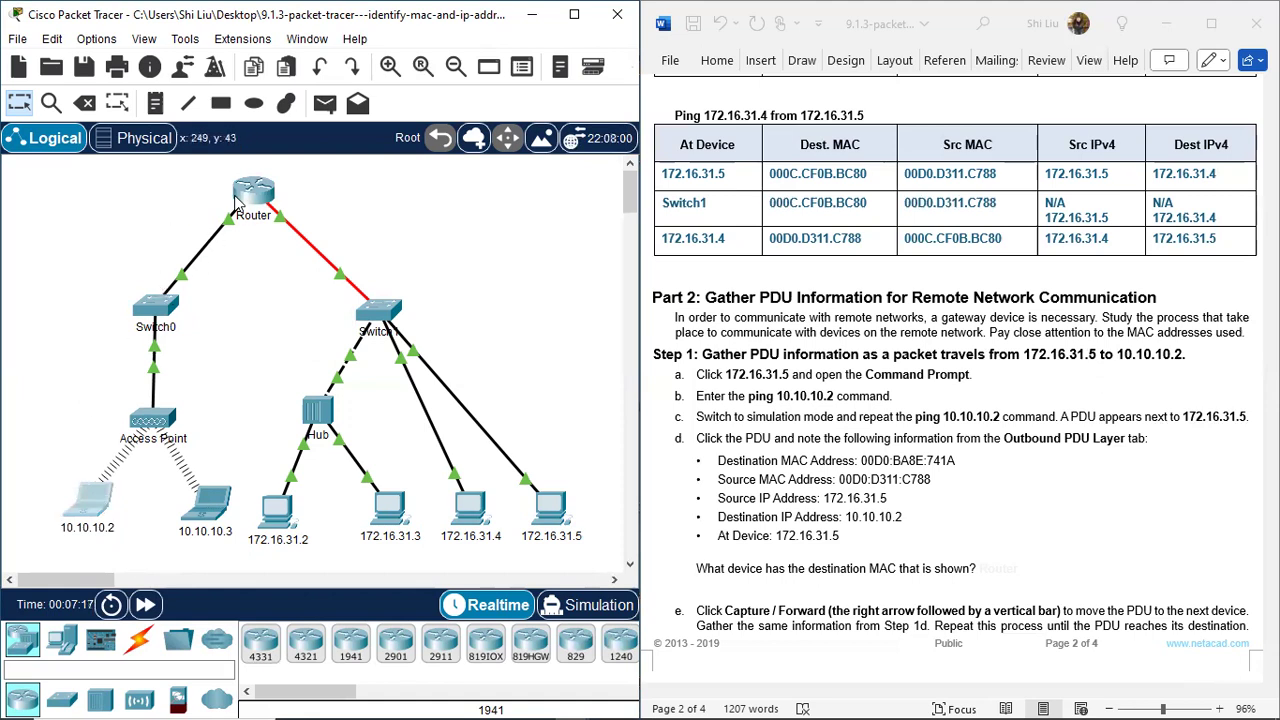
drag(208, 199, 243, 248)
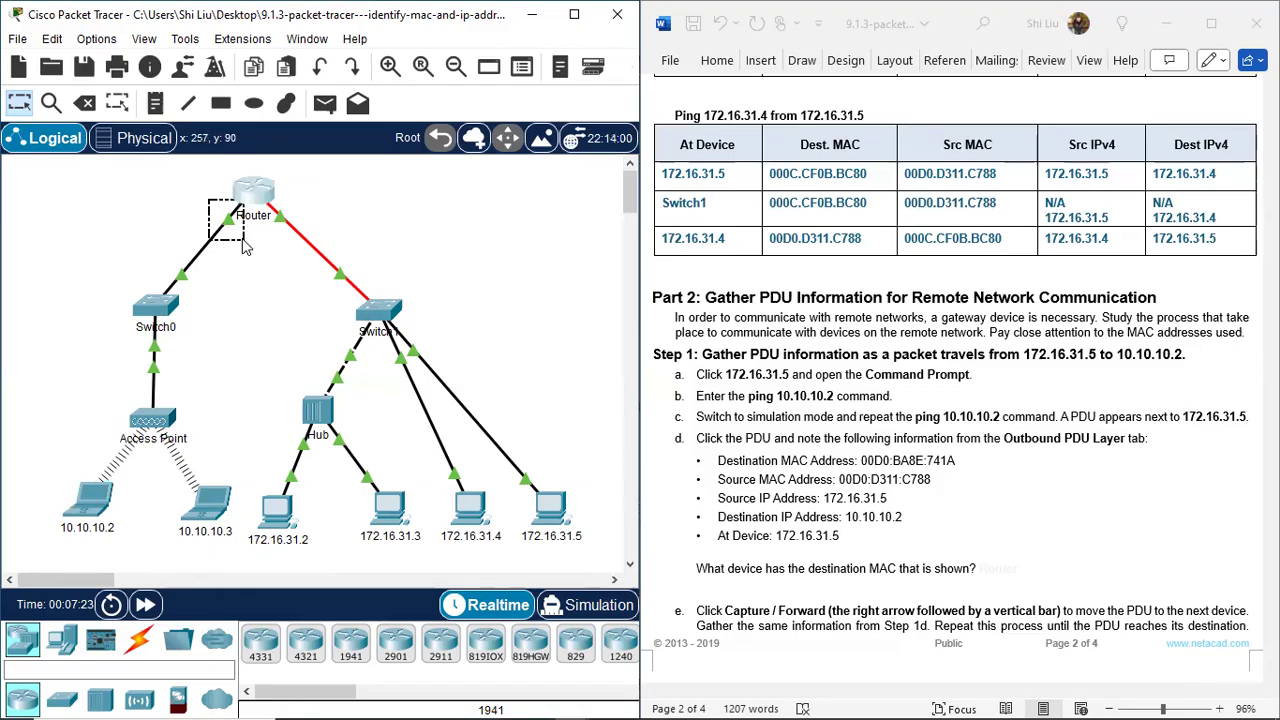
drag(245, 247, 245, 248)
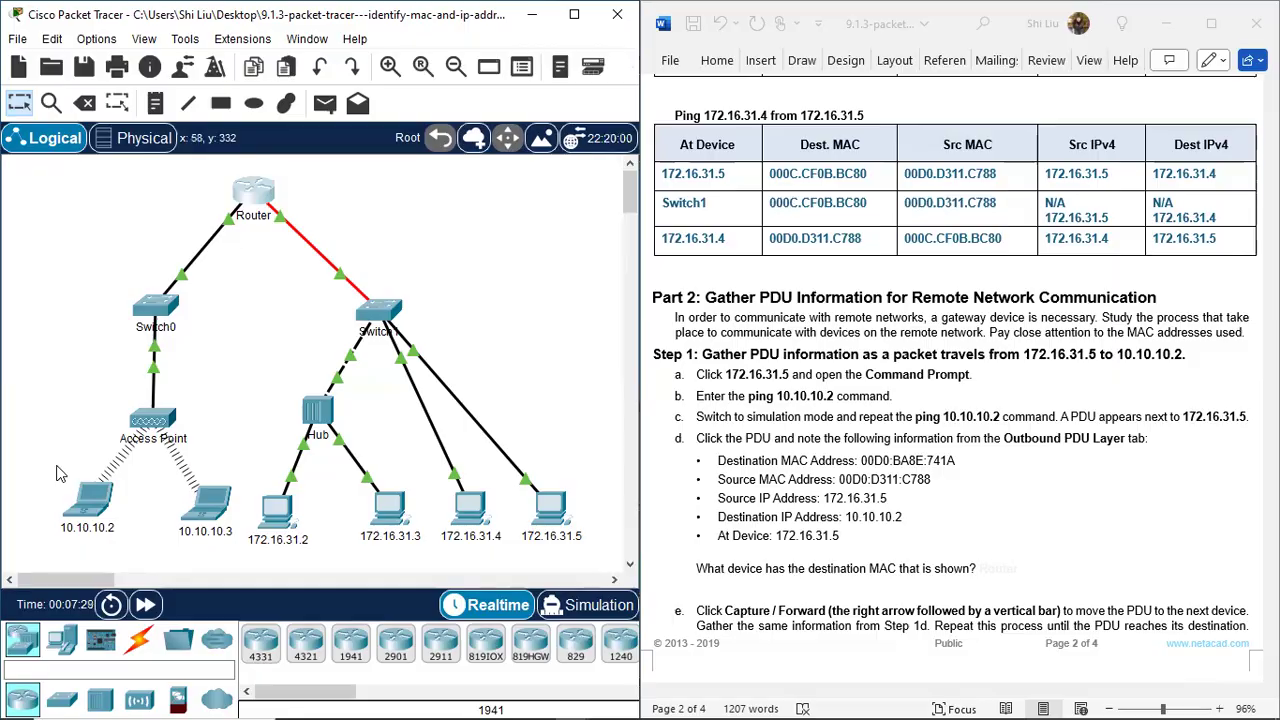
drag(51, 466, 130, 552)
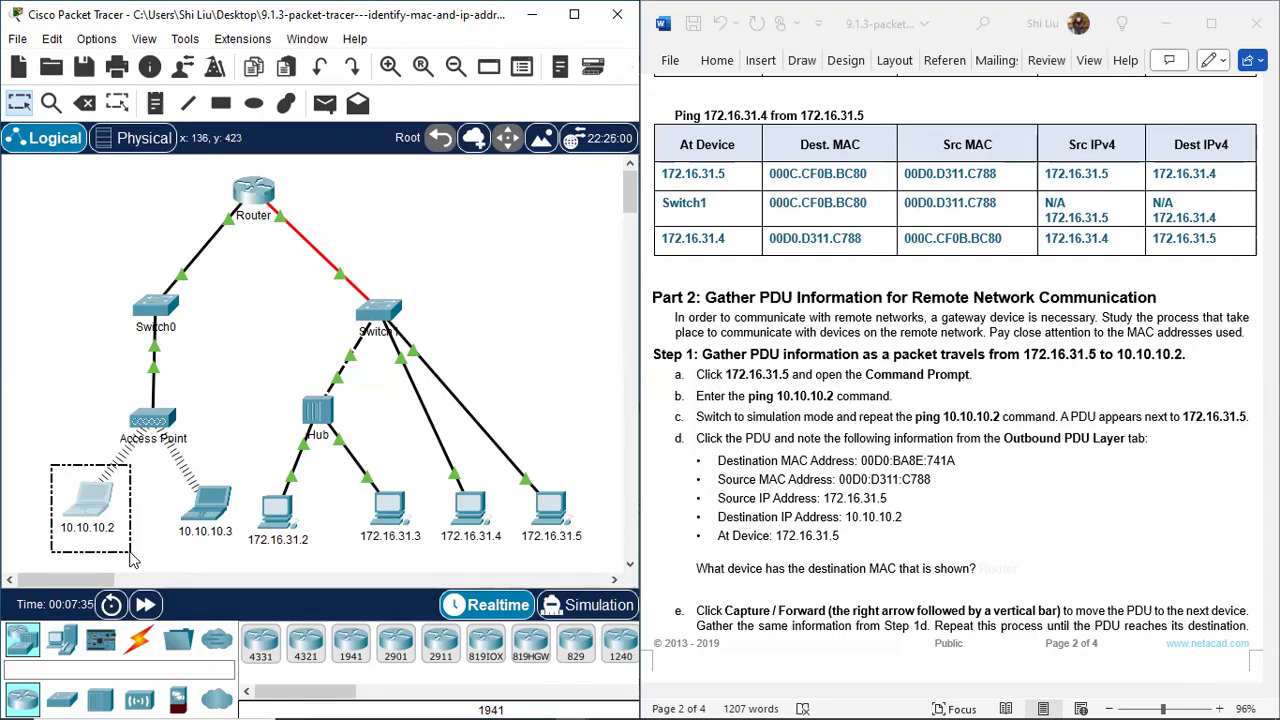
drag(134, 561, 134, 561)
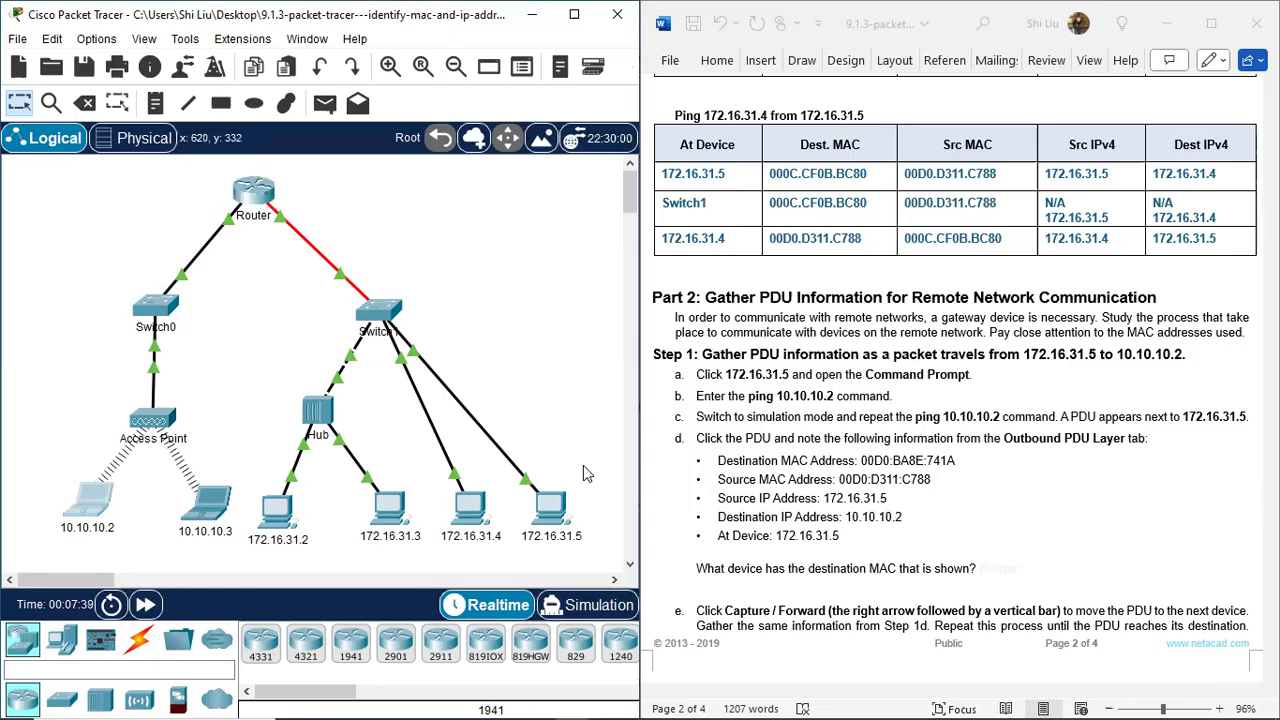
Review the remote ping's source 172.16.31.5, destination 10.10.10.2 and the Router's Switch1-side interface by box-selecting each
drag(586, 470, 520, 570)
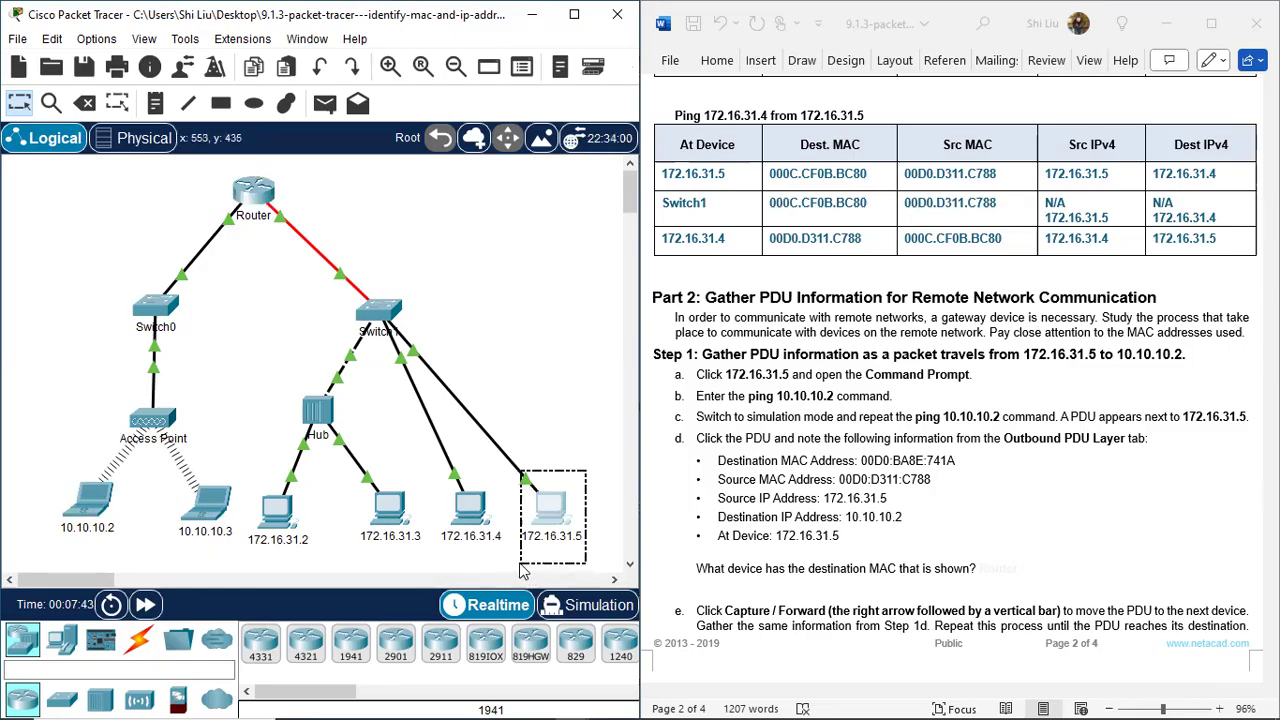
drag(36, 467, 135, 553)
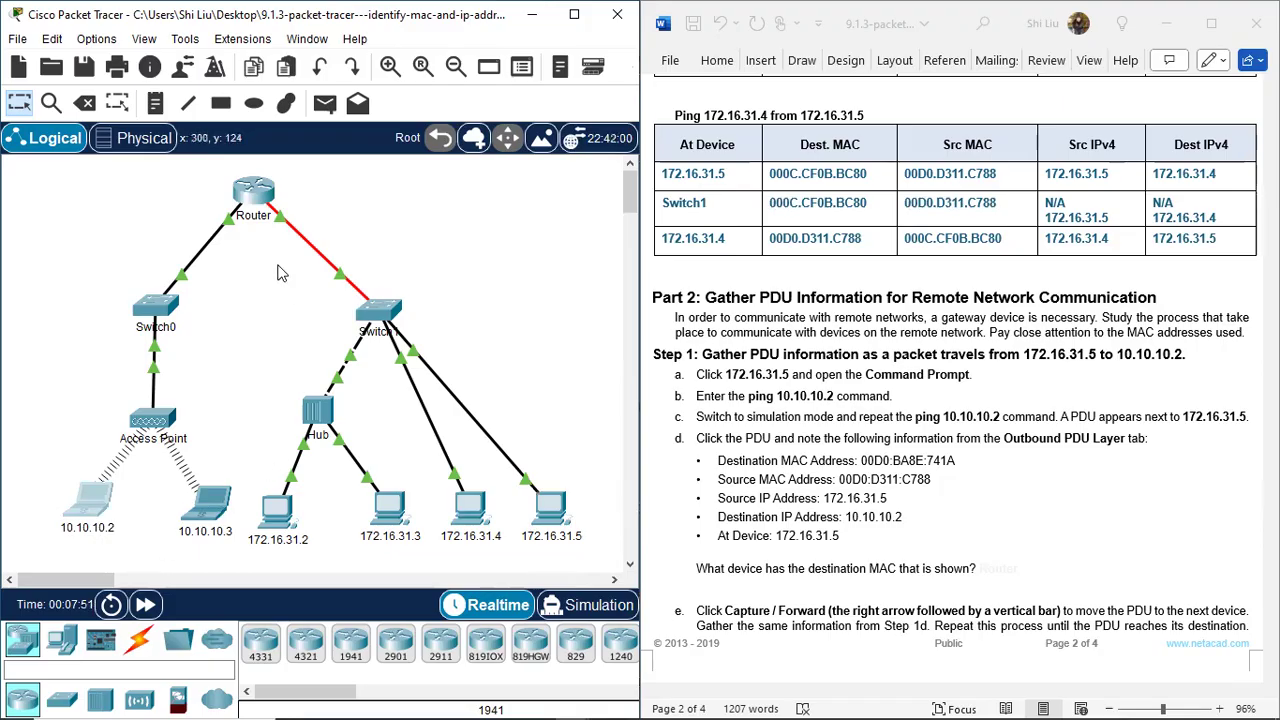
drag(263, 240, 297, 210)
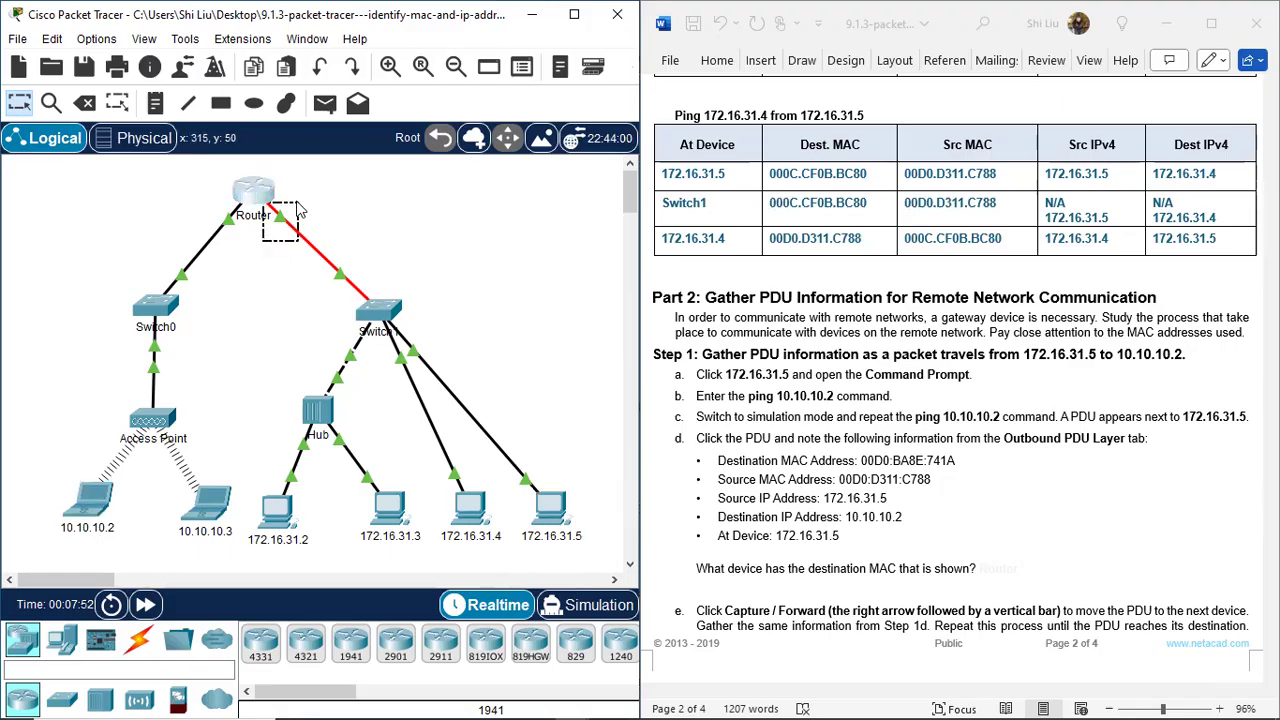
drag(190, 193, 330, 163)
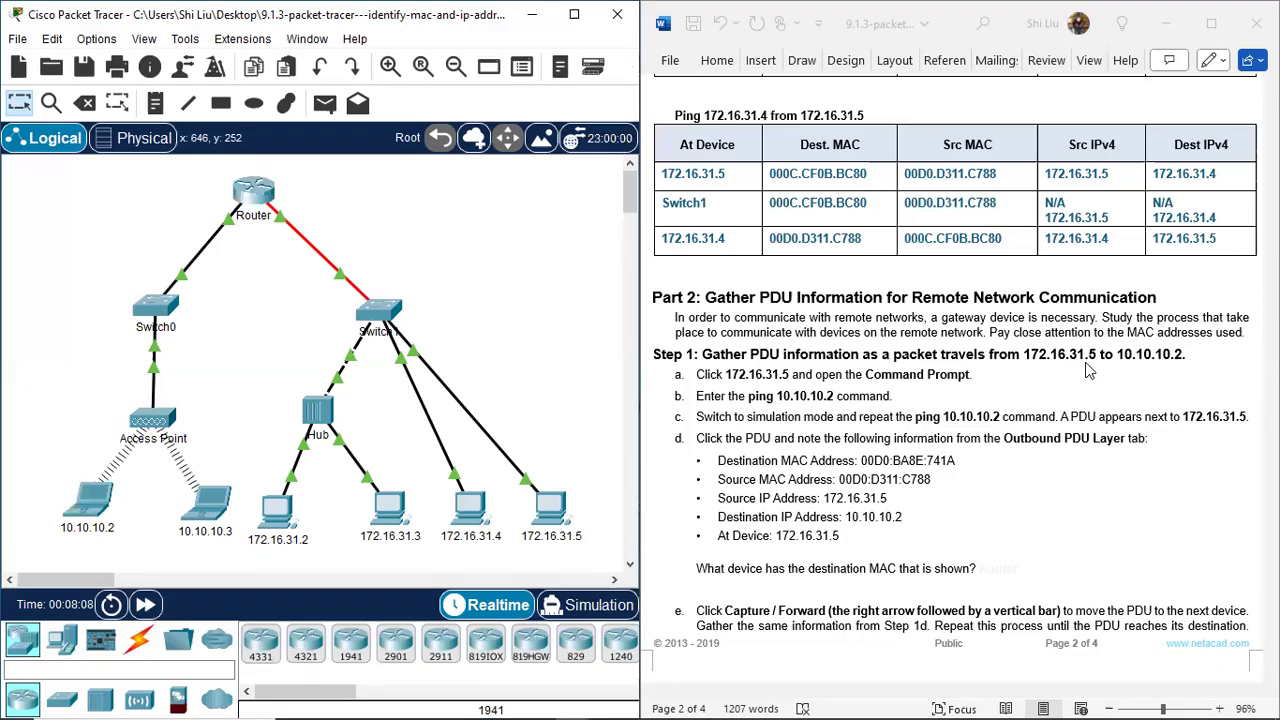
drag(595, 471, 517, 550)
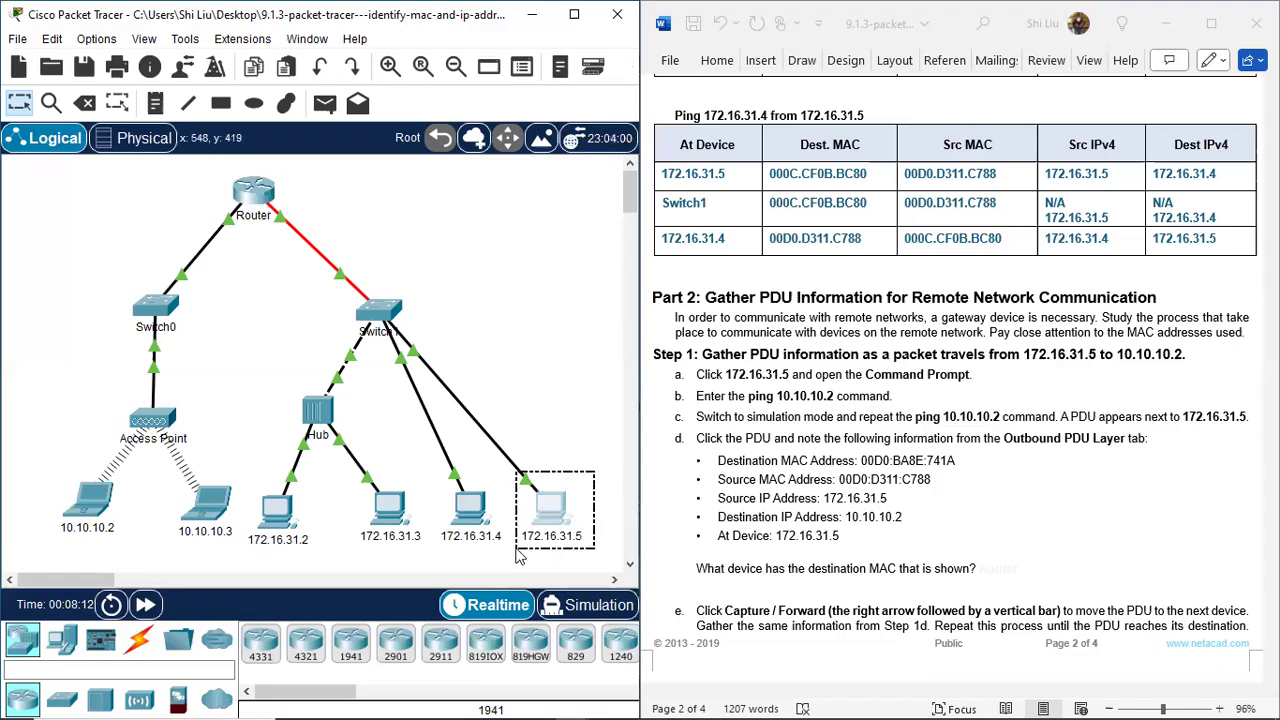
drag(33, 477, 139, 540)
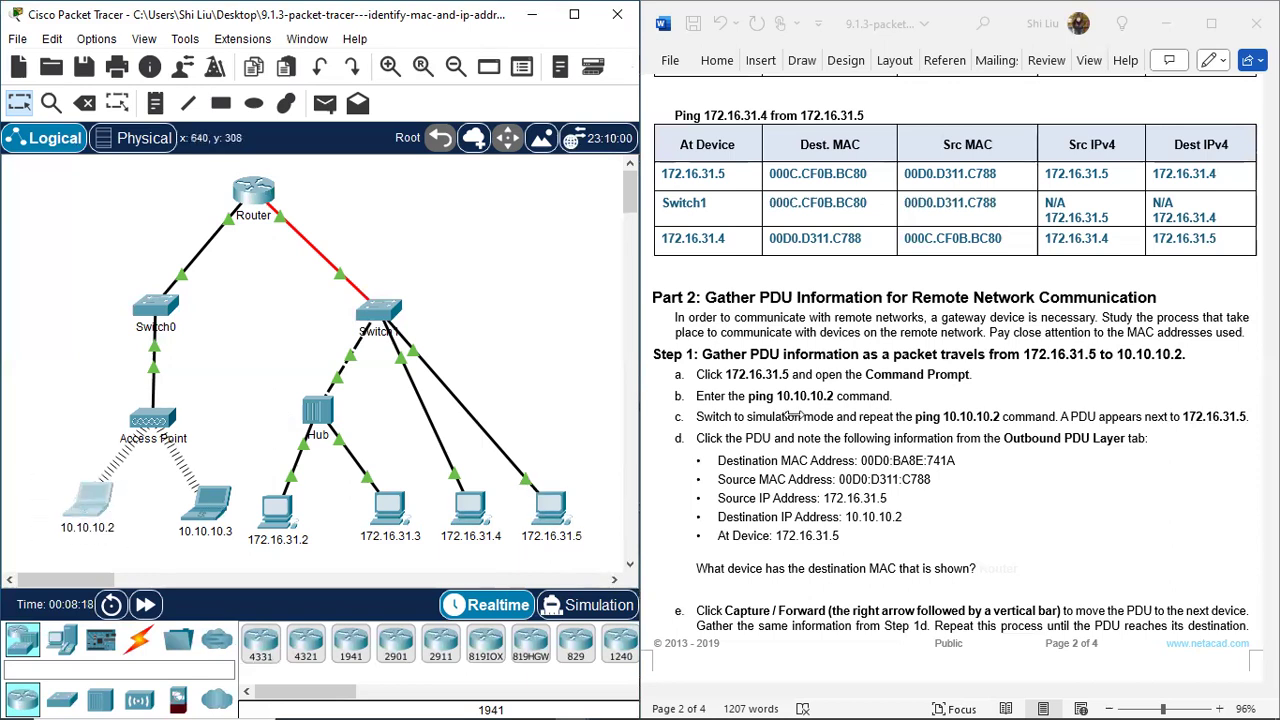
Open the Command Prompt of 172.16.31.5 and run ping 10.10.10.2
click(577, 431)
click(553, 508)
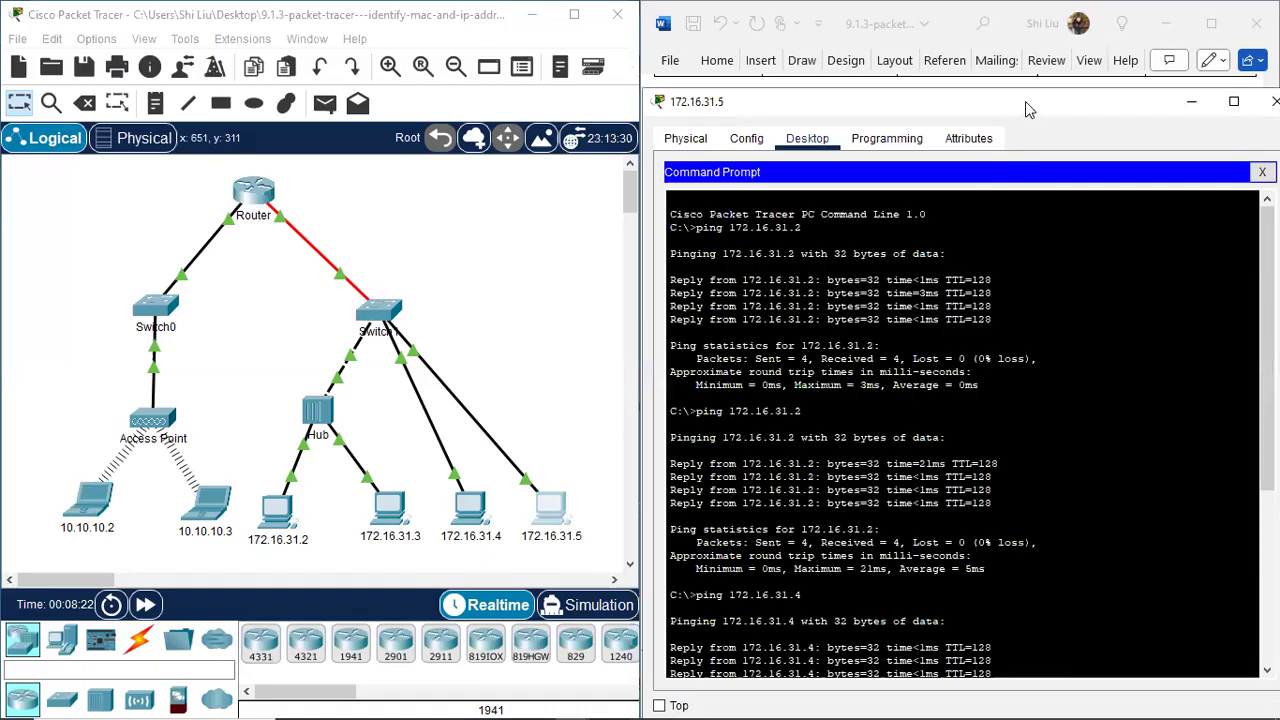
drag(1025, 101, 1025, 38)
scroll(857, 574, down, 8)
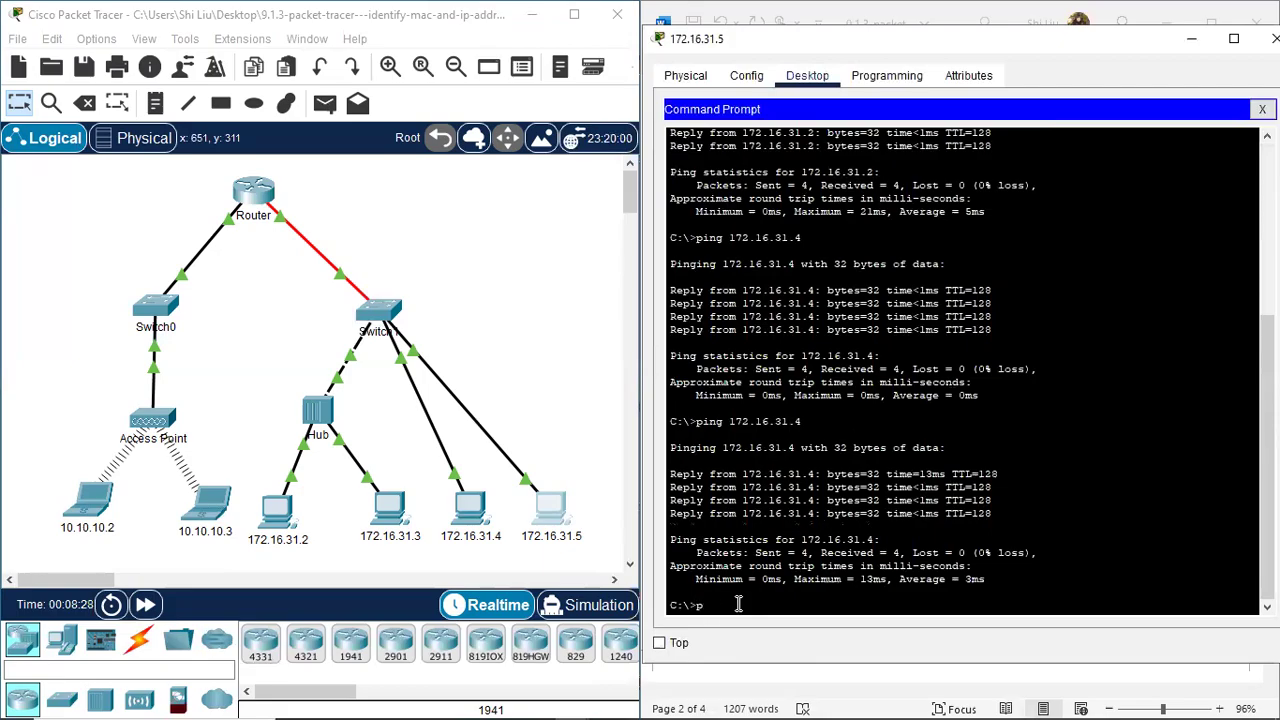
text(p)
key(Return)
key(Return)
key(Return)
key(Return)
key(Return)
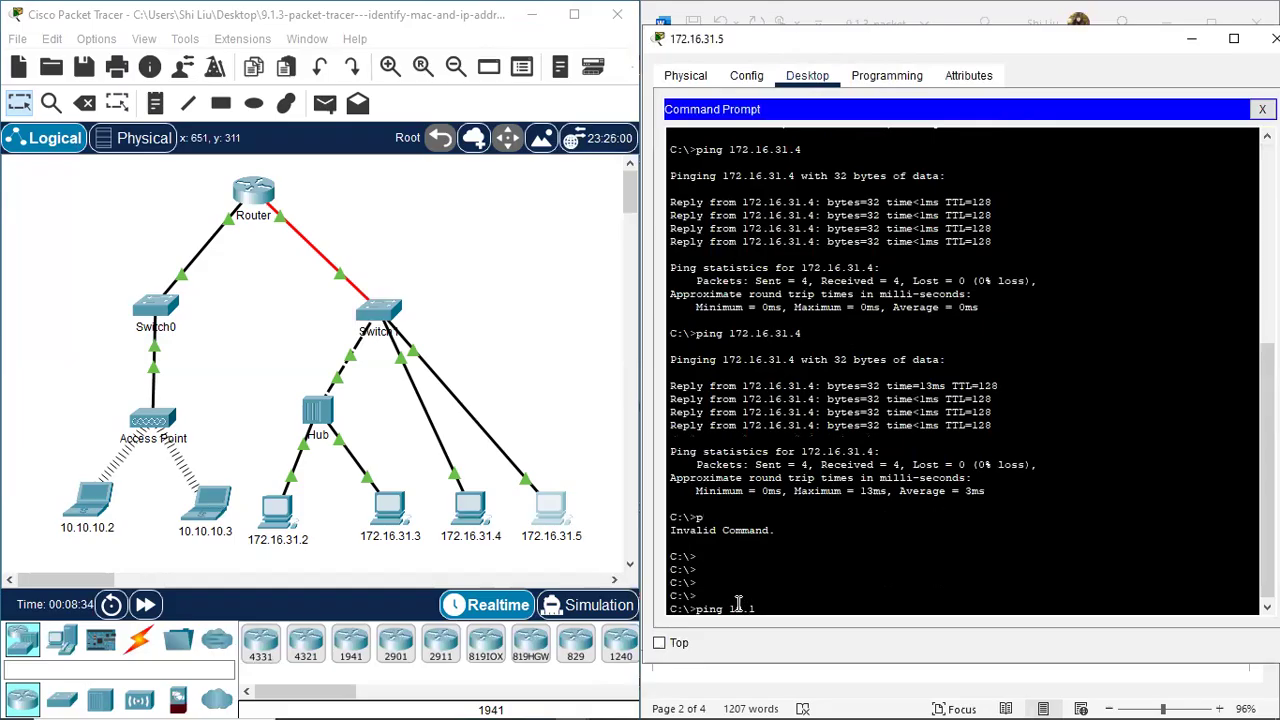
key(Return)
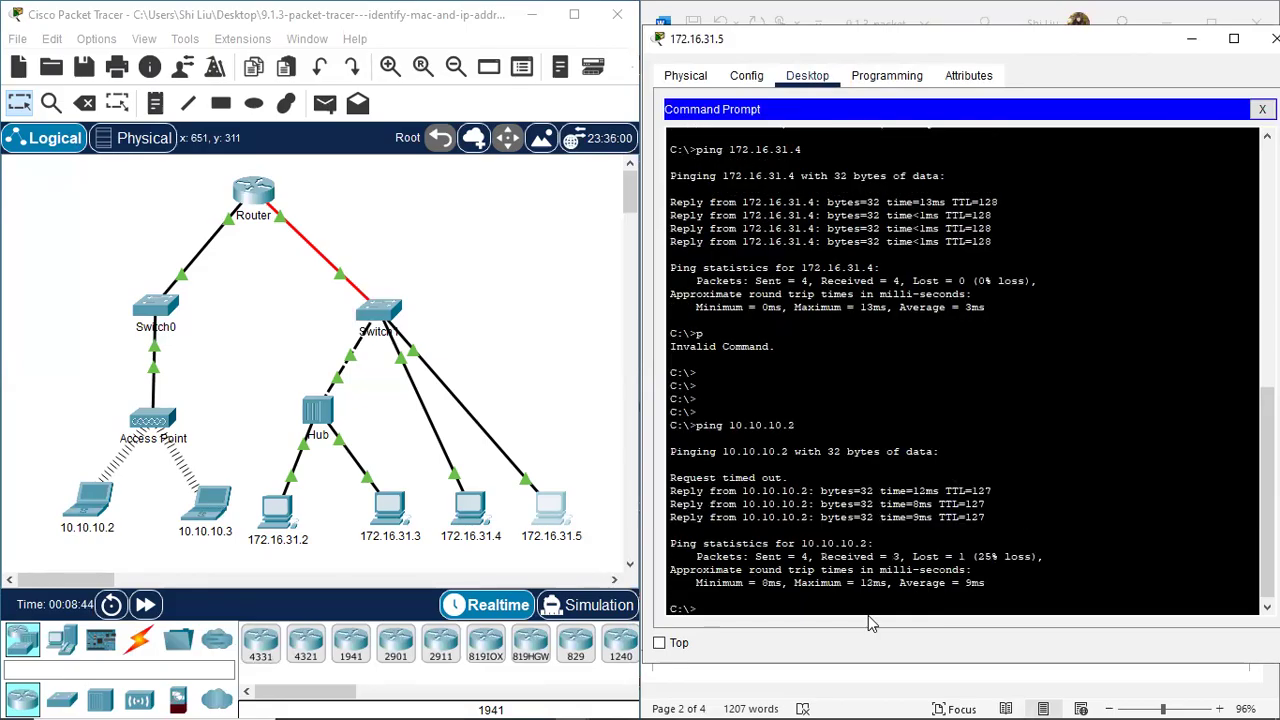
Switch to Simulation mode, repeat ping 10.10.10.2 from 172.16.31.5 and minimize its Command Prompt window
click(590, 608)
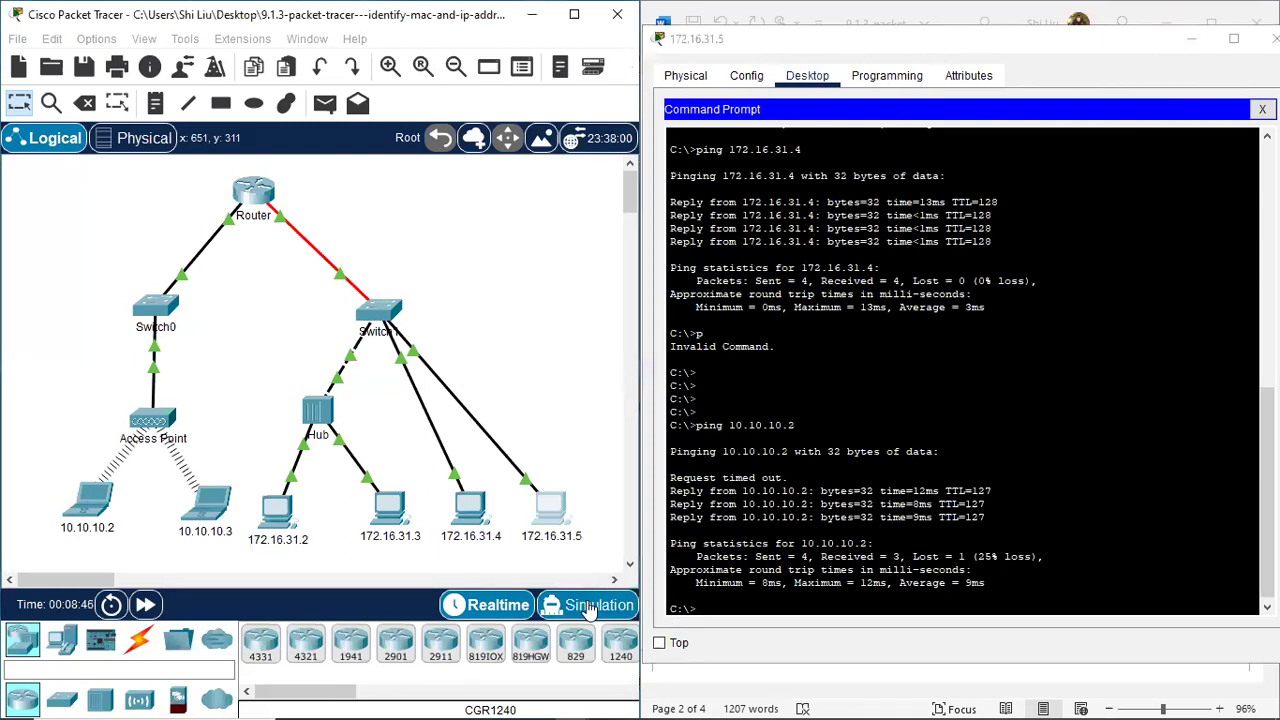
click(704, 607)
key(Up)
key(Return)
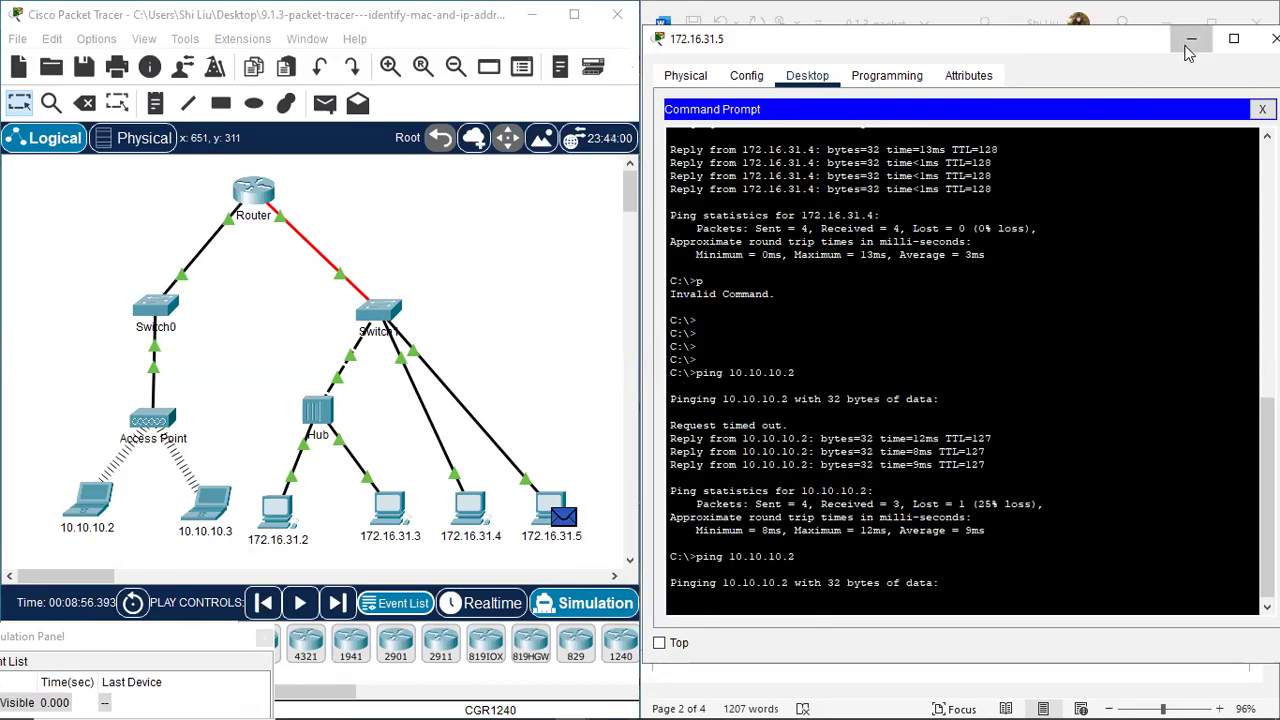
click(1191, 38)
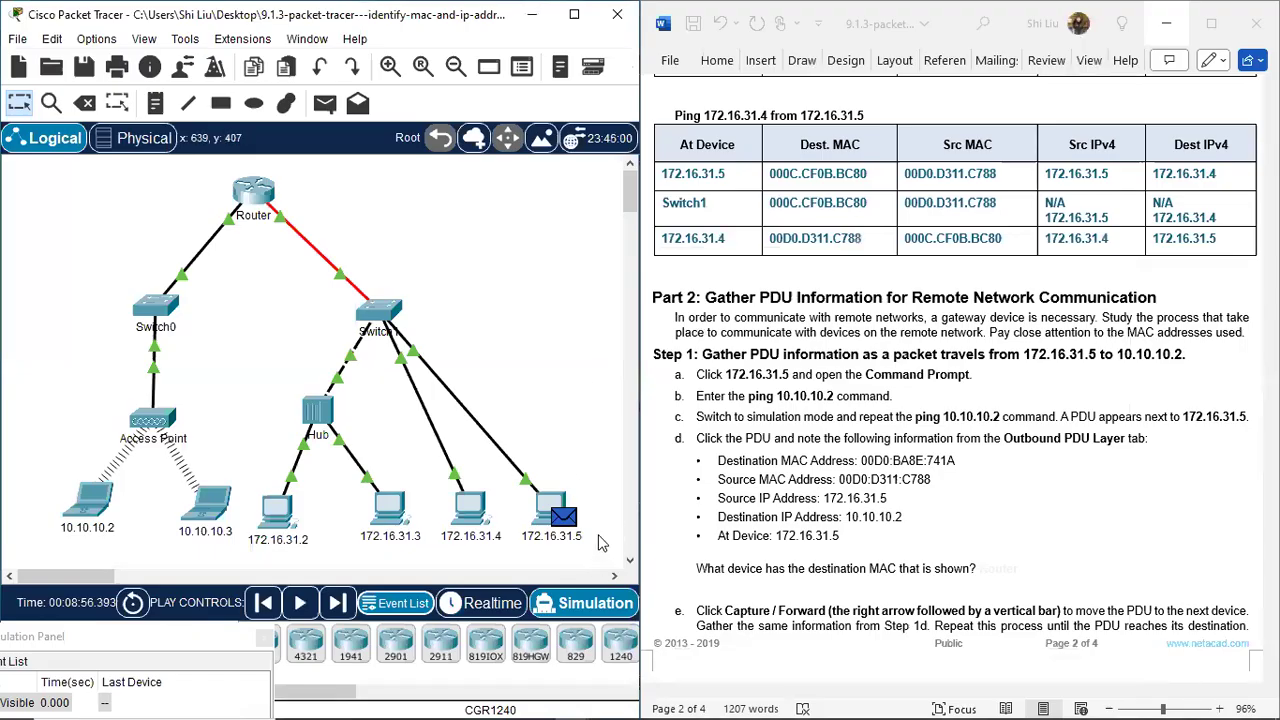
Open the PDU information at 172.16.31.5, compare it with Step 1d in the document and mark the Router's Switch1-side interface
click(564, 518)
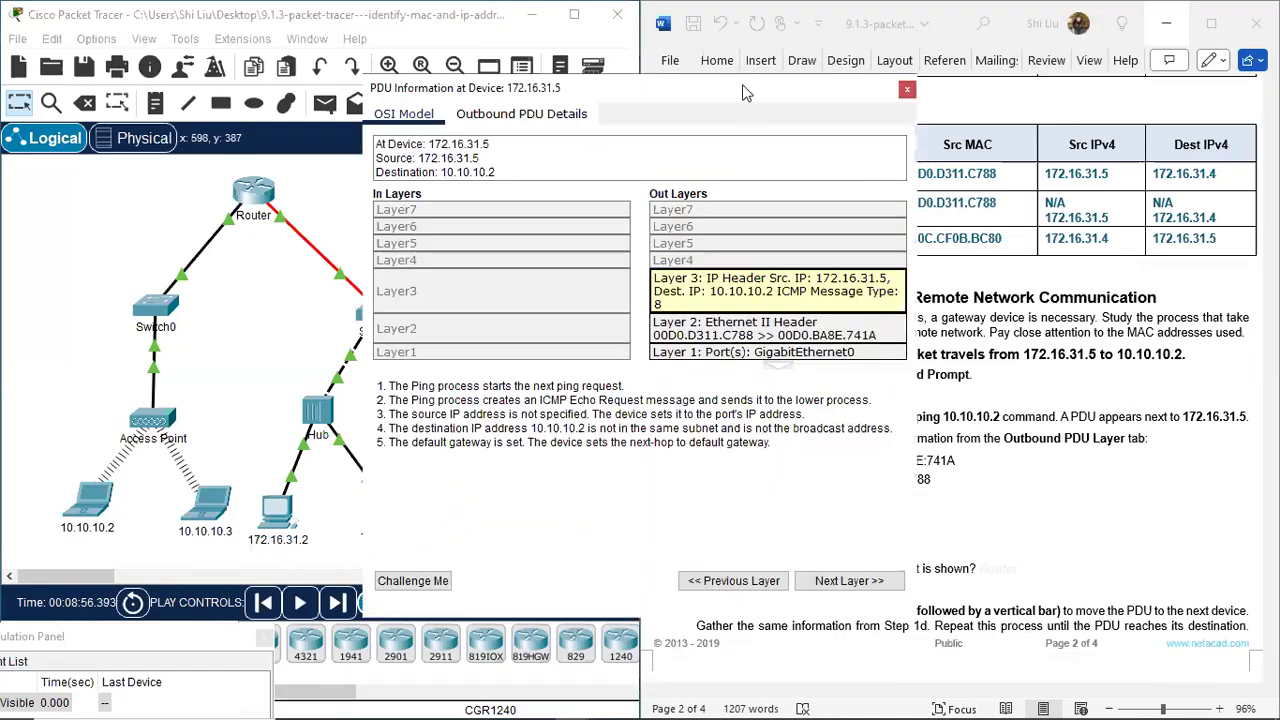
drag(743, 92, 342, 386)
scroll(931, 434, down, 3)
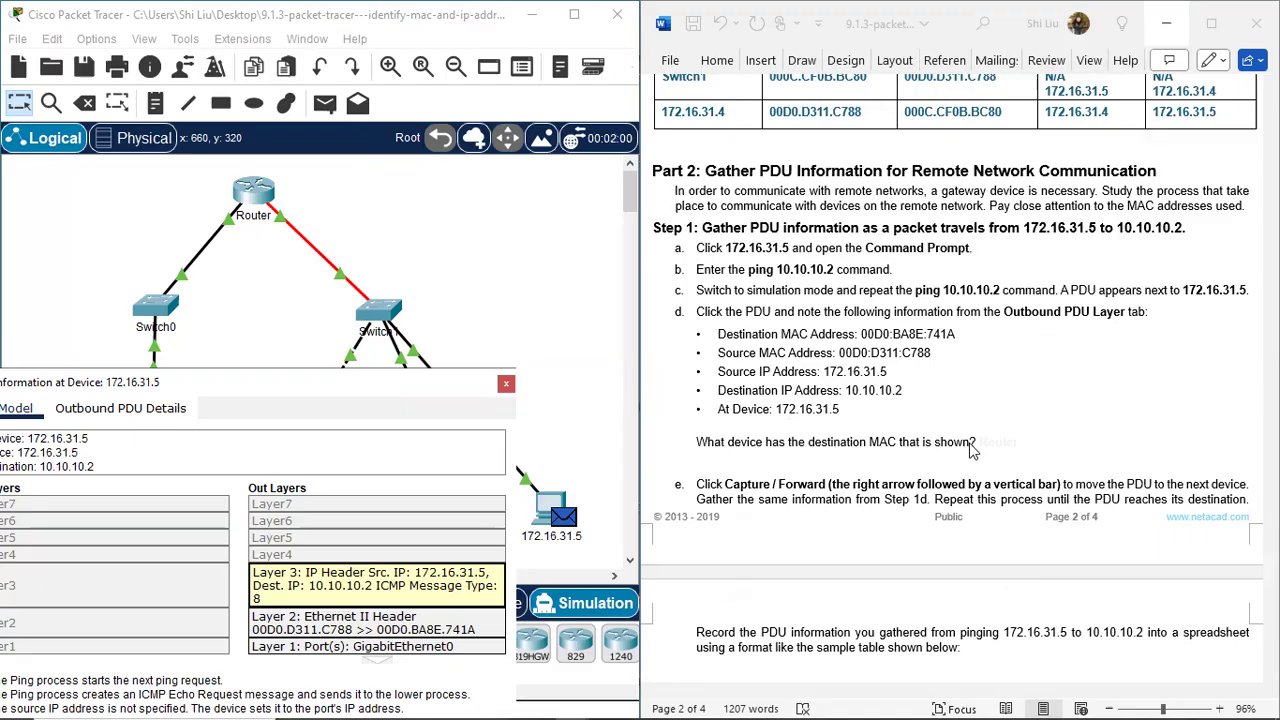
click(286, 218)
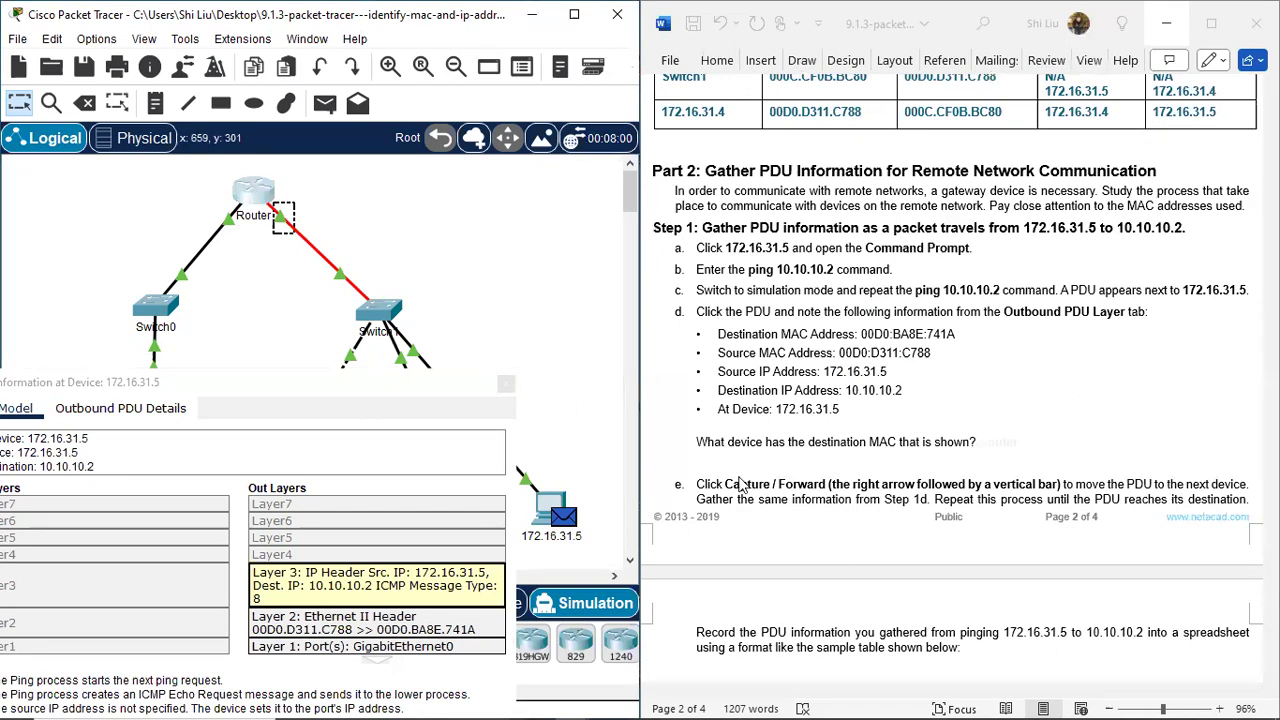
Reveal the hidden answer "Router" to the destination MAC question in the Word document by applying the blue font color
click(1028, 441)
drag(993, 441, 982, 437)
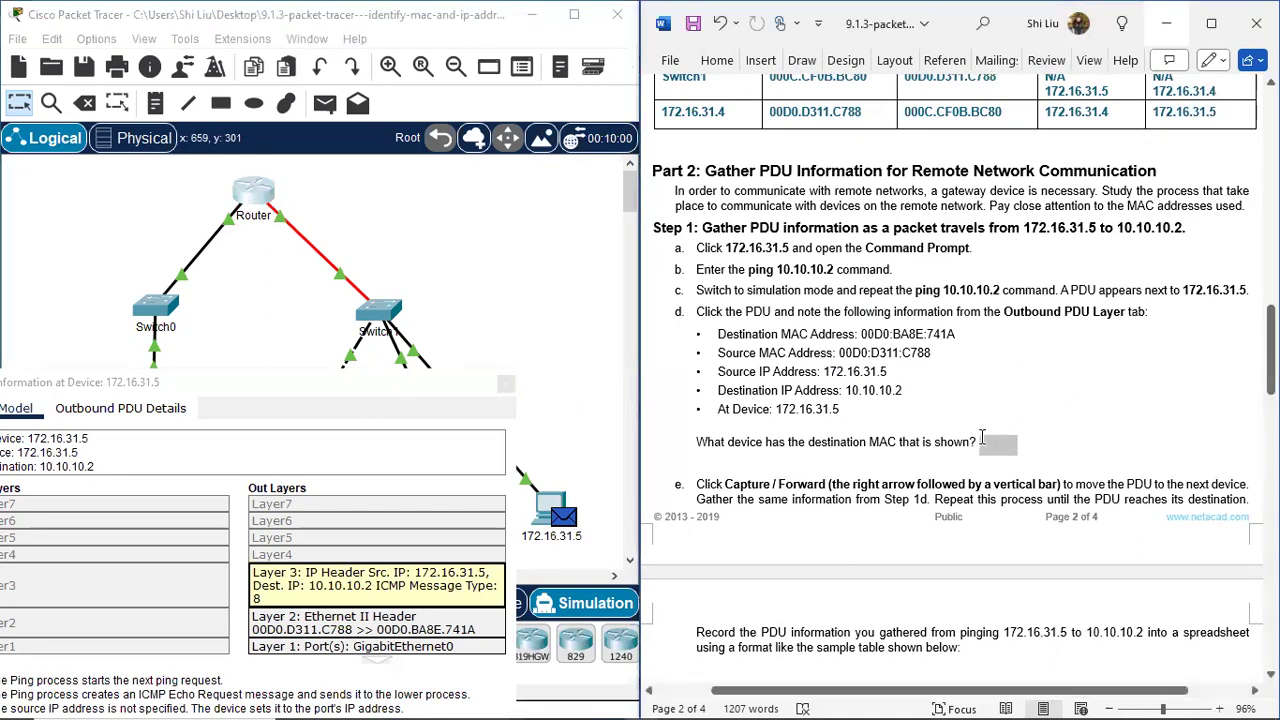
text(Router)
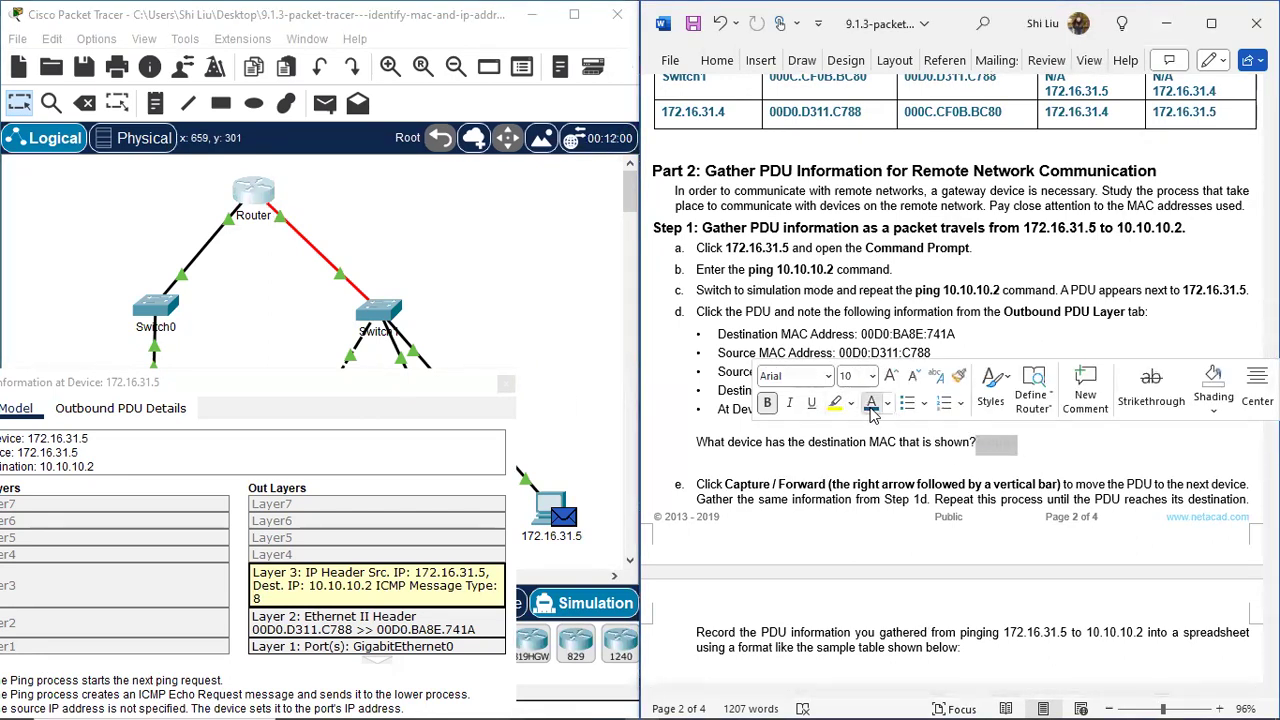
click(372, 374)
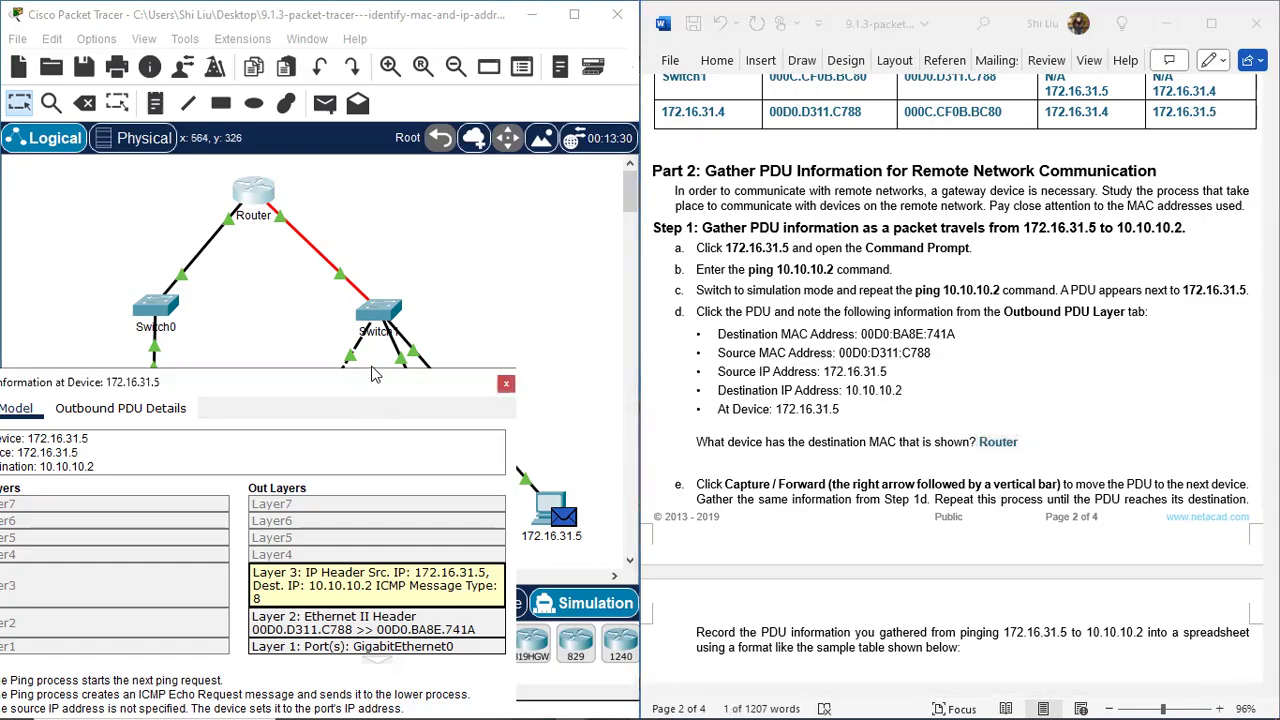
Check the router's interface MAC addresses against the destination MAC in the PDU information at 172.16.31.5
drag(372, 374, 457, 302)
click(922, 386)
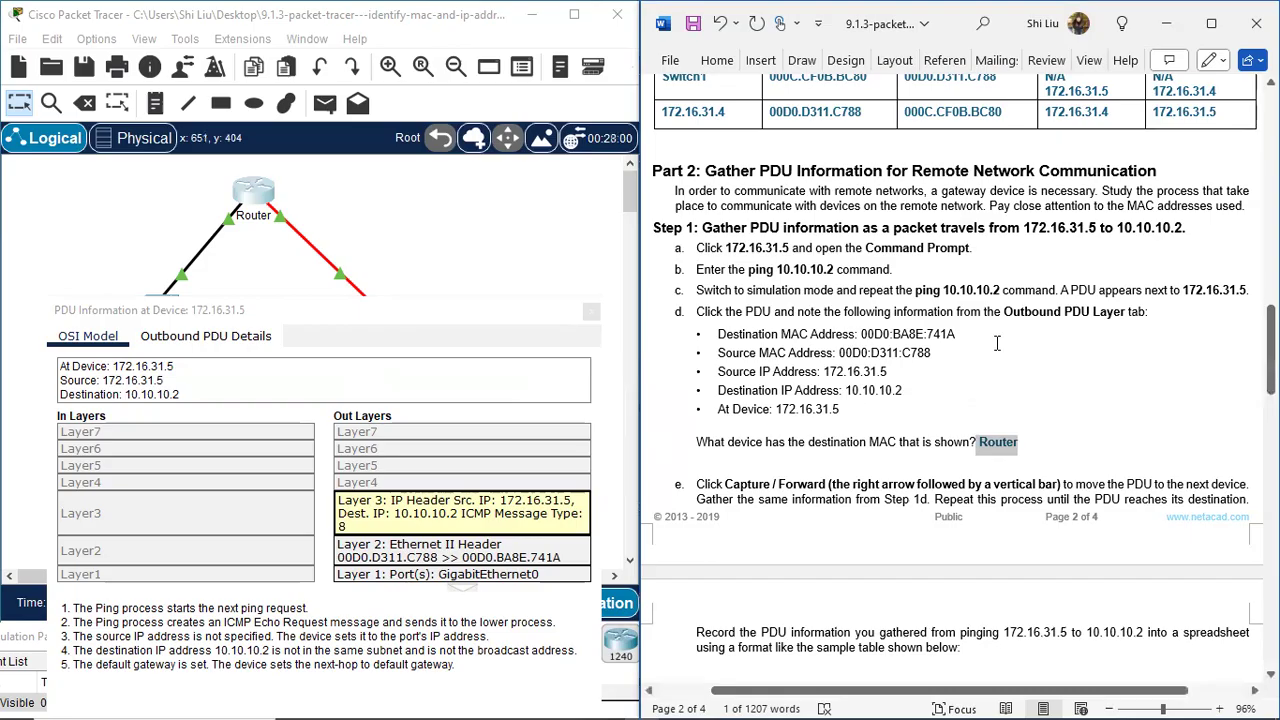
scroll(997, 343, up, 4)
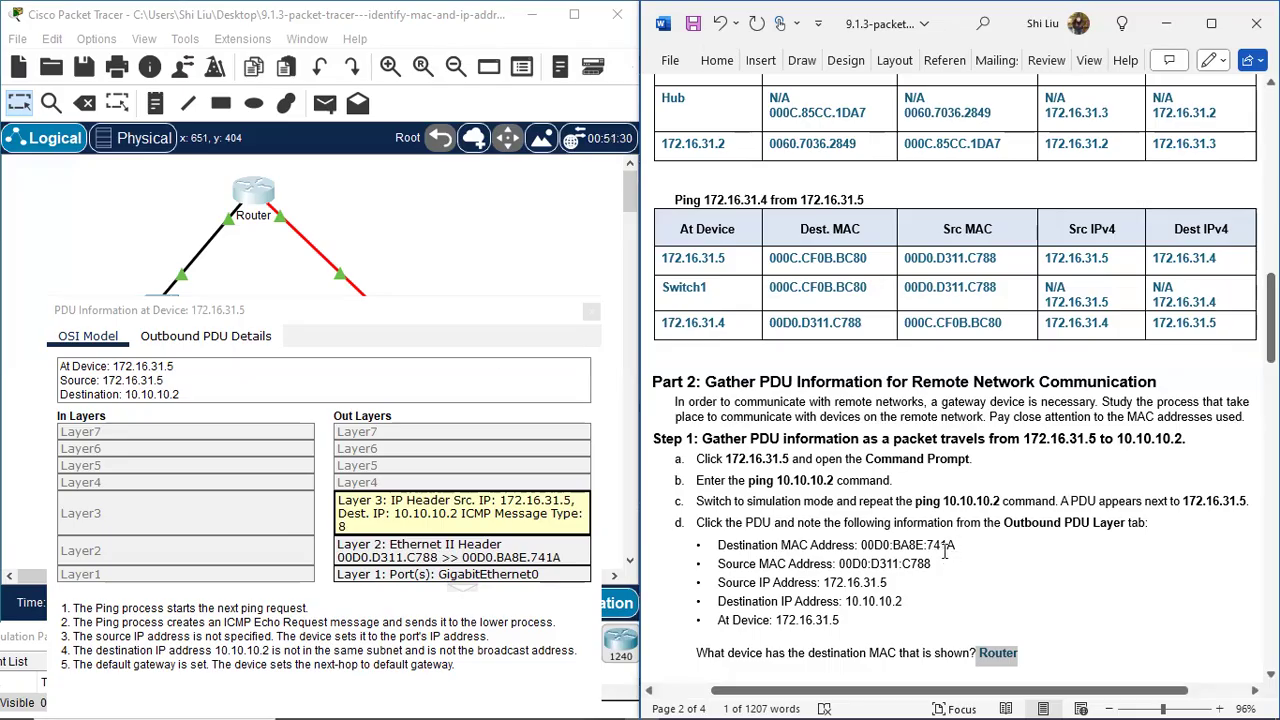
click(398, 239)
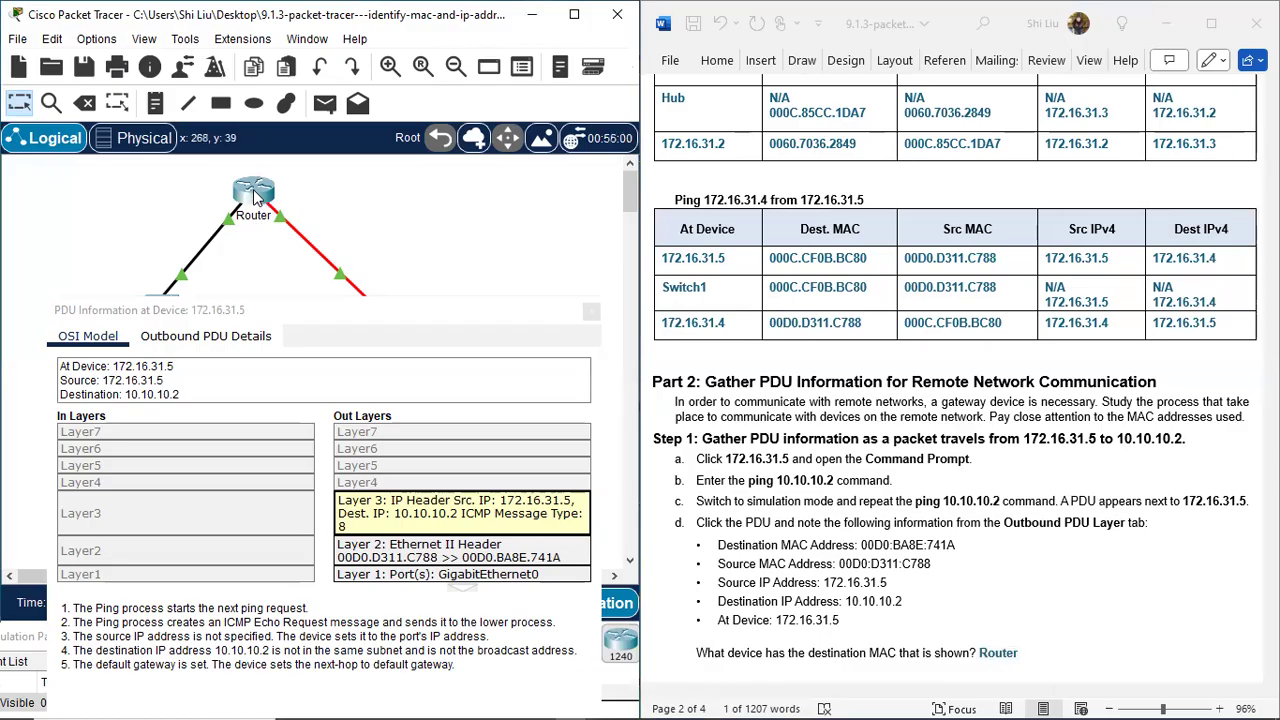
mouse_move(253, 196)
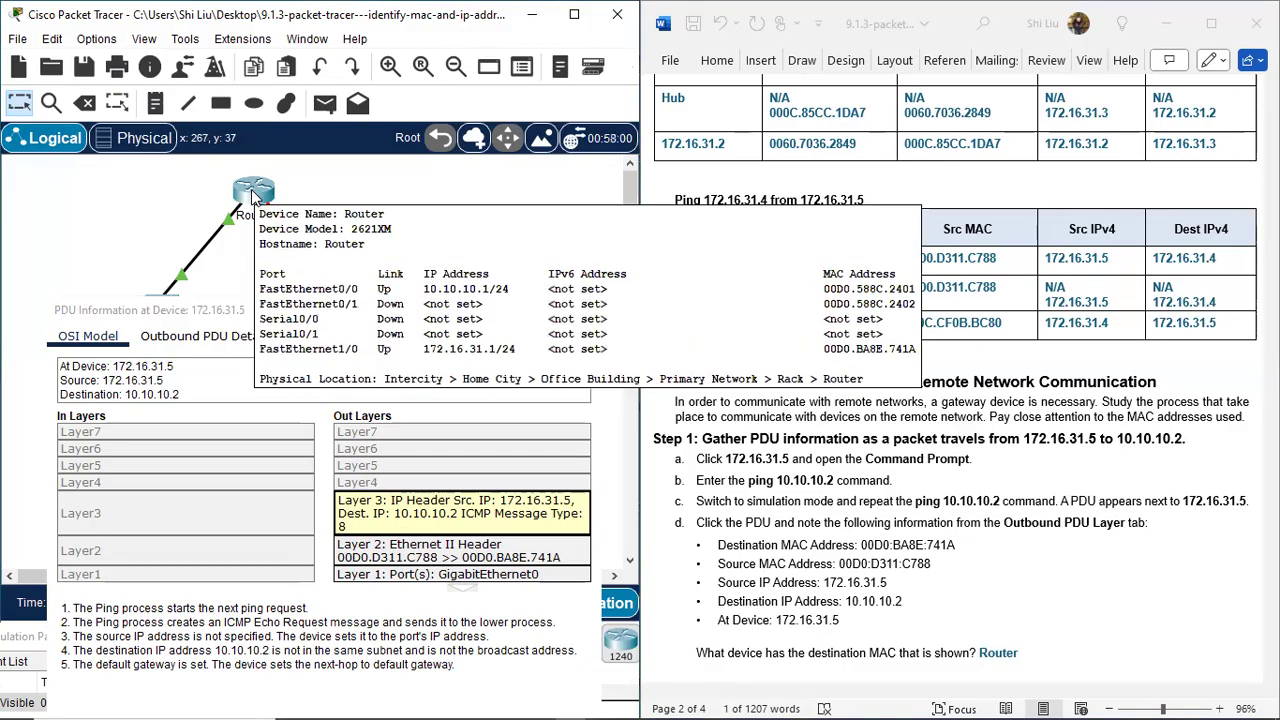
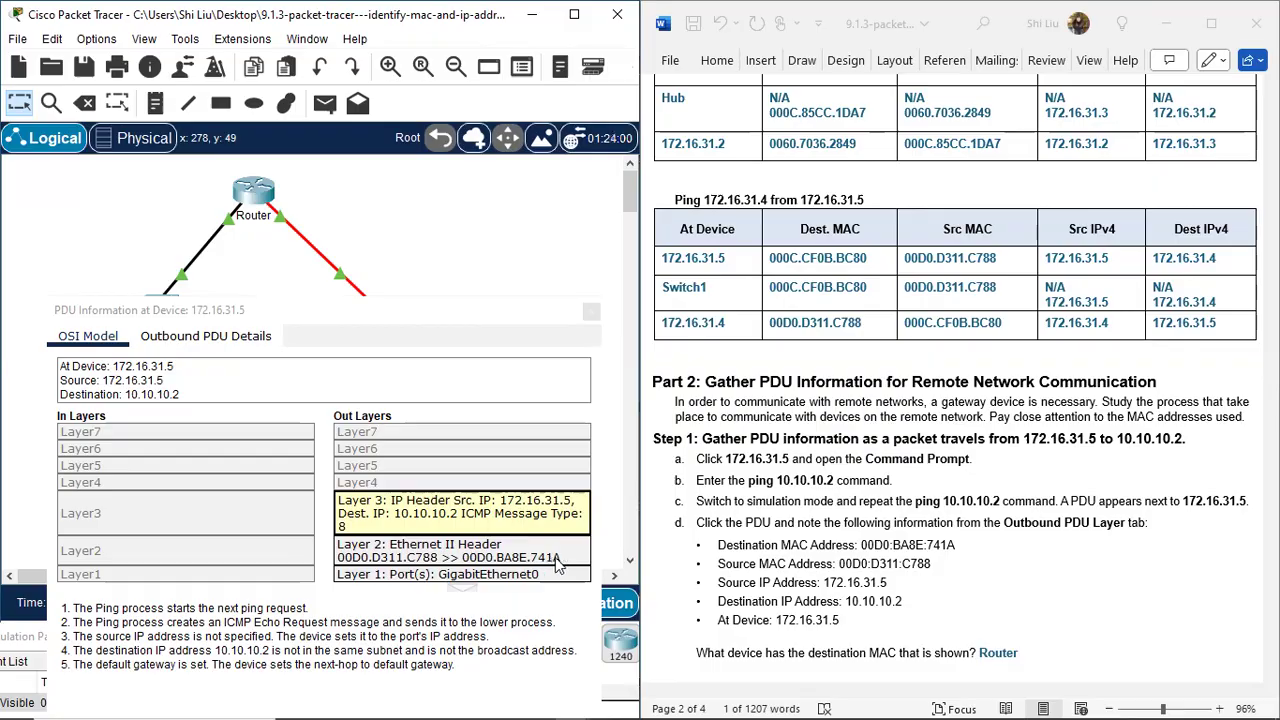
drag(271, 229, 314, 197)
click(905, 438)
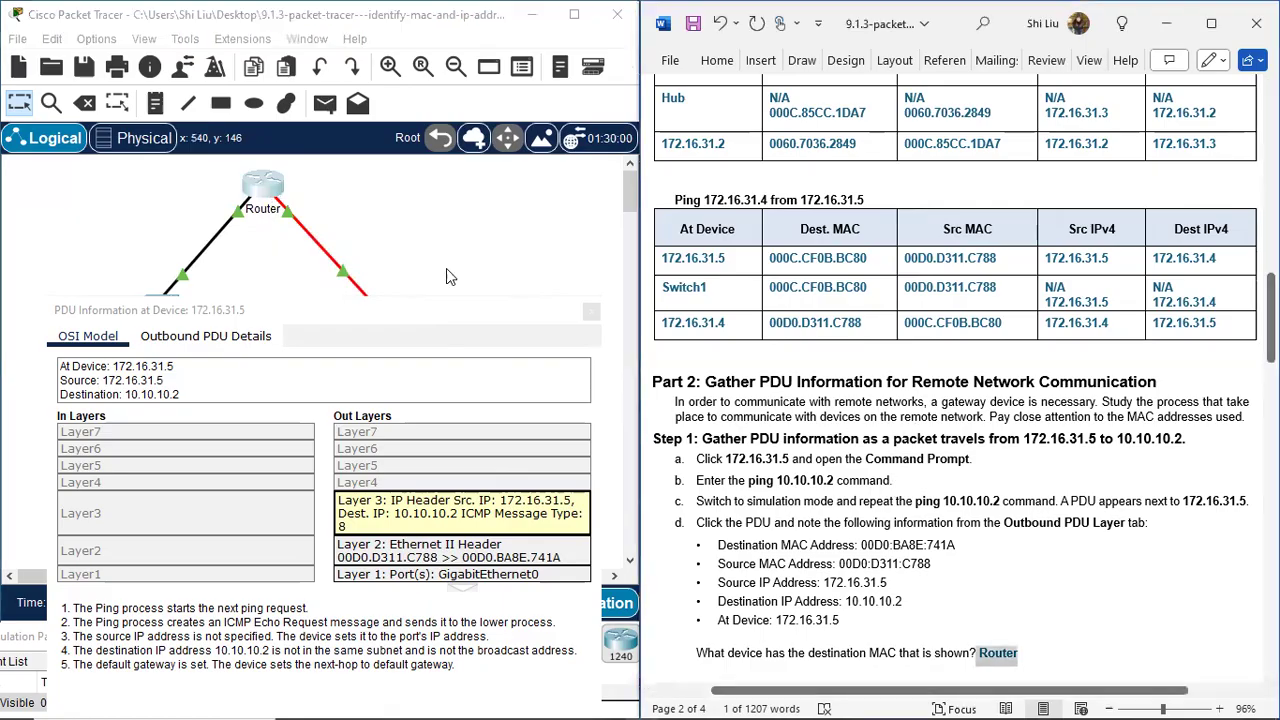
Fill in the PDU table's first row in blue: device 172.16.31.5, Dest. MAC 00D0.BA8E.741A, Src MAC 00D0.D311.C788, Src IPv4 172.16.31.5, Dest IPv4 10.10.10.2
click(491, 304)
scroll(830, 448, down, 3)
scroll(830, 448, down, 7)
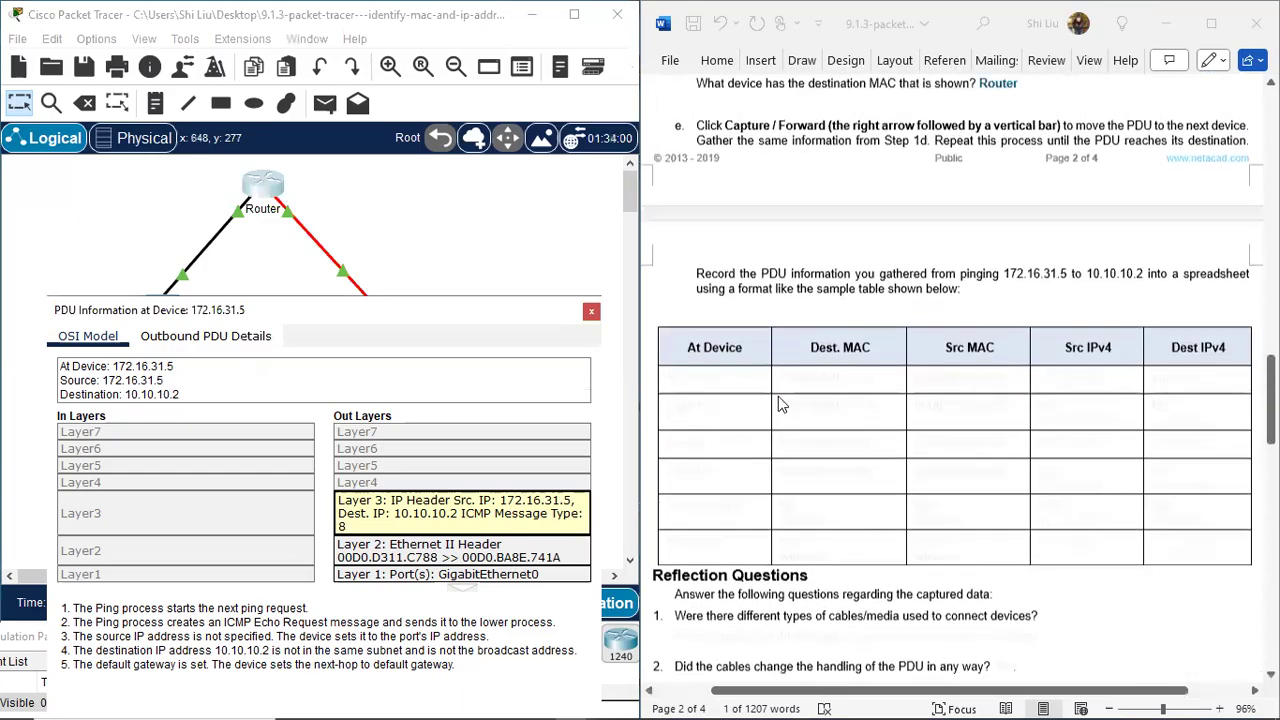
scroll(778, 396, up, 1)
click(669, 400)
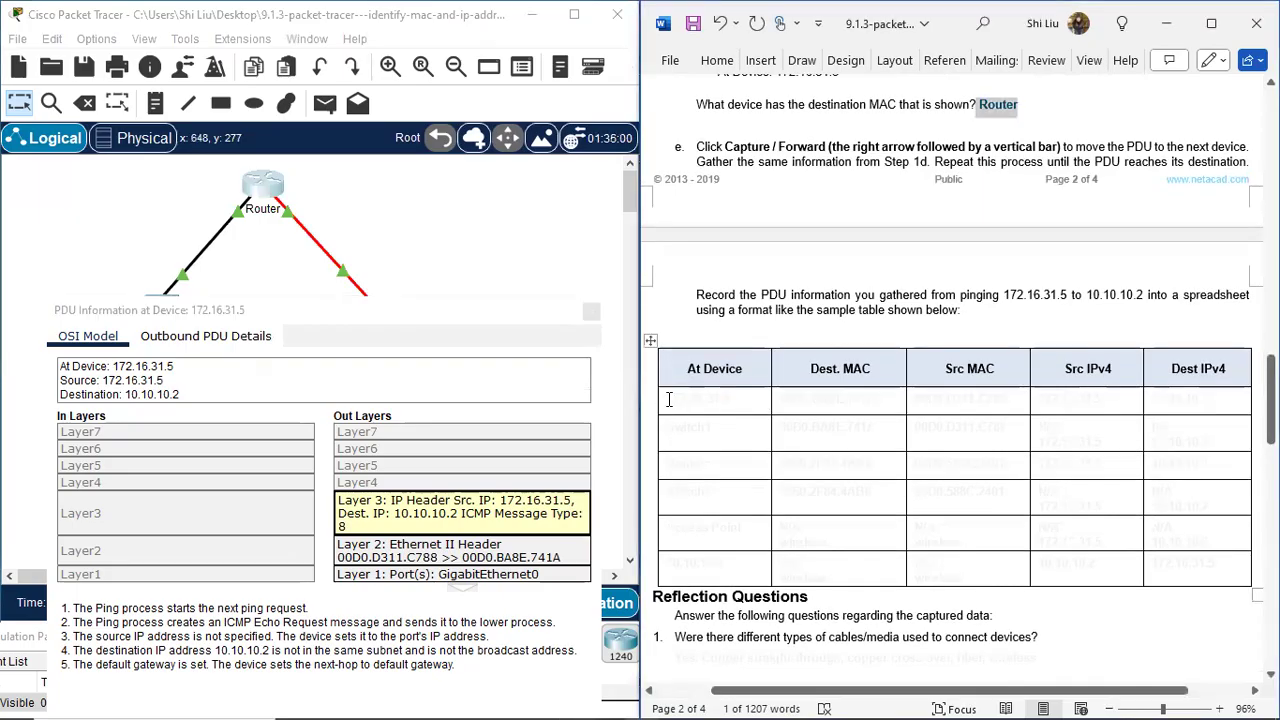
drag(669, 400, 1199, 399)
text(172.16.31.5	00D0.BA8E.741A	00D0.D311.C788	172.16.31.5	10.10.10.2)
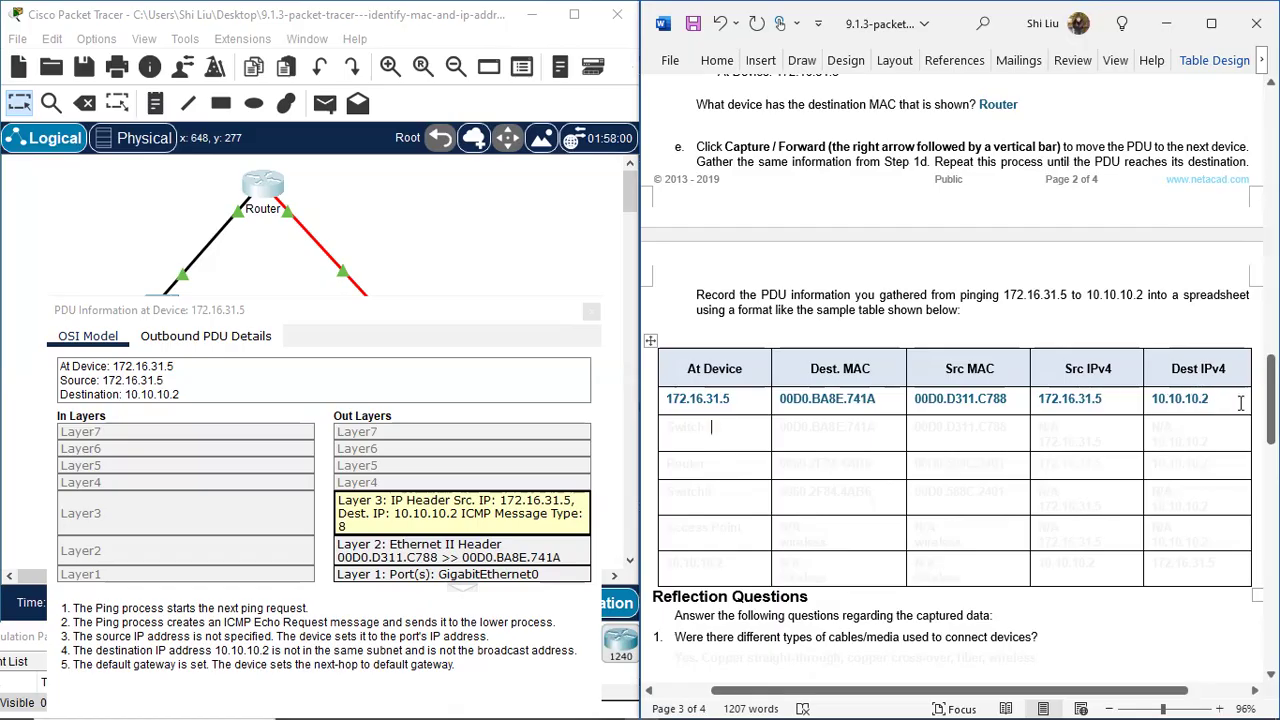
Close the 172.16.31.5 PDU information, forward the PDU to Switch1, and open its PDU information beside the worksheet
click(595, 329)
click(591, 312)
click(847, 435)
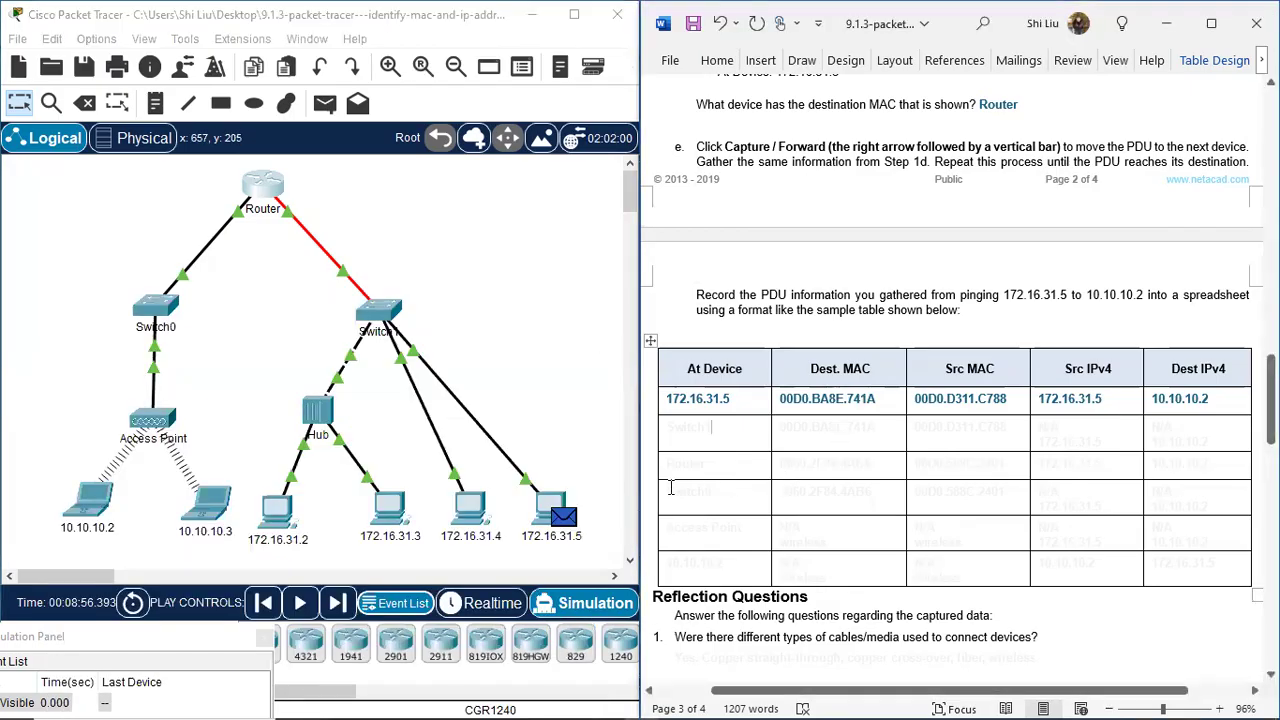
click(331, 604)
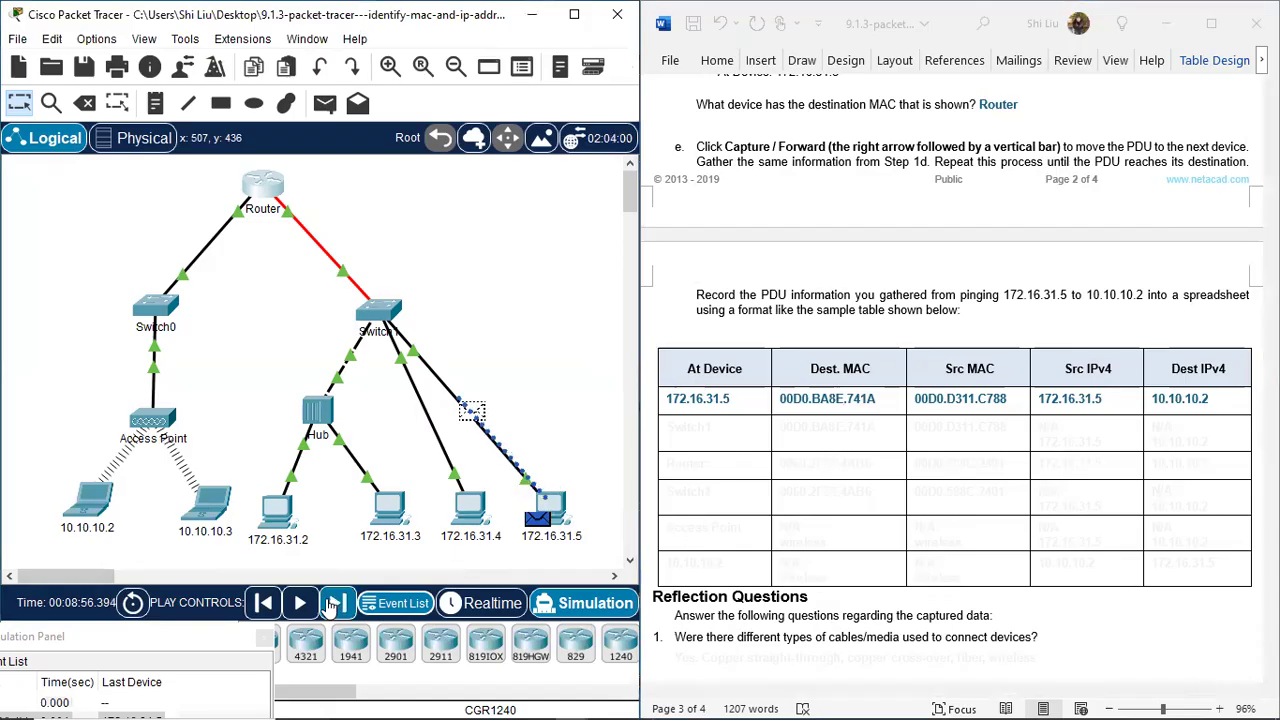
click(390, 317)
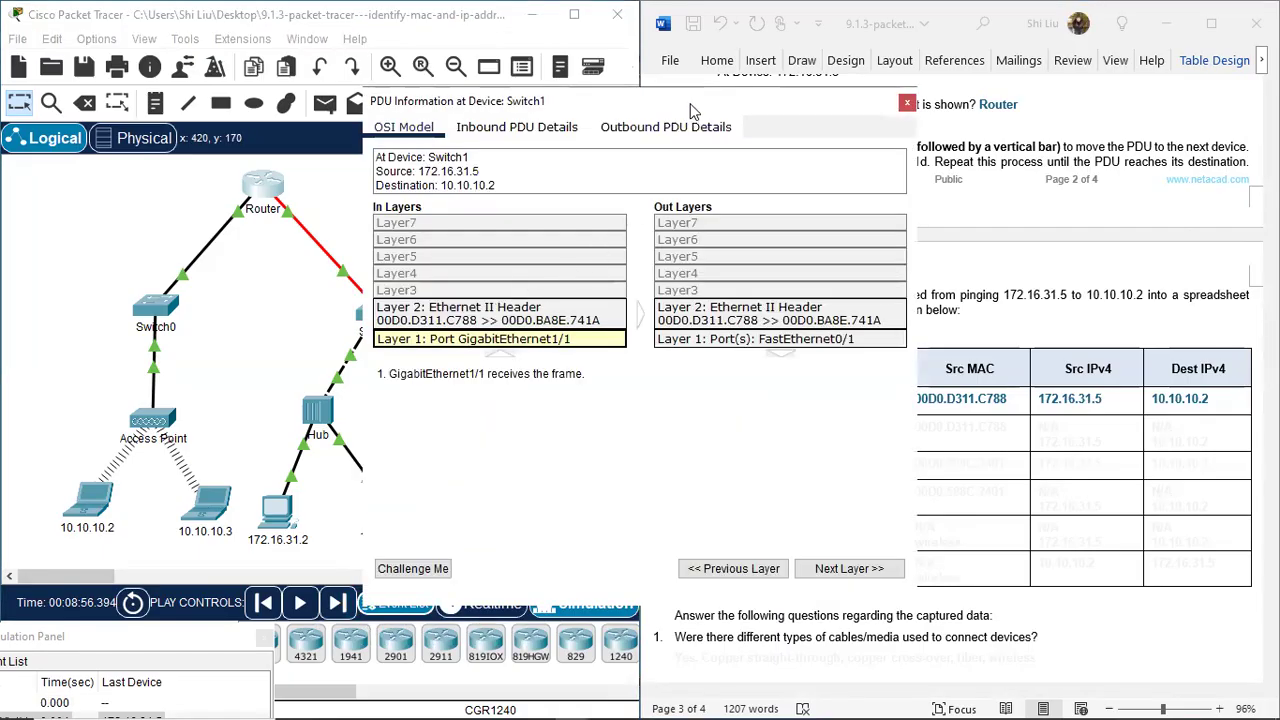
drag(690, 110, 390, 185)
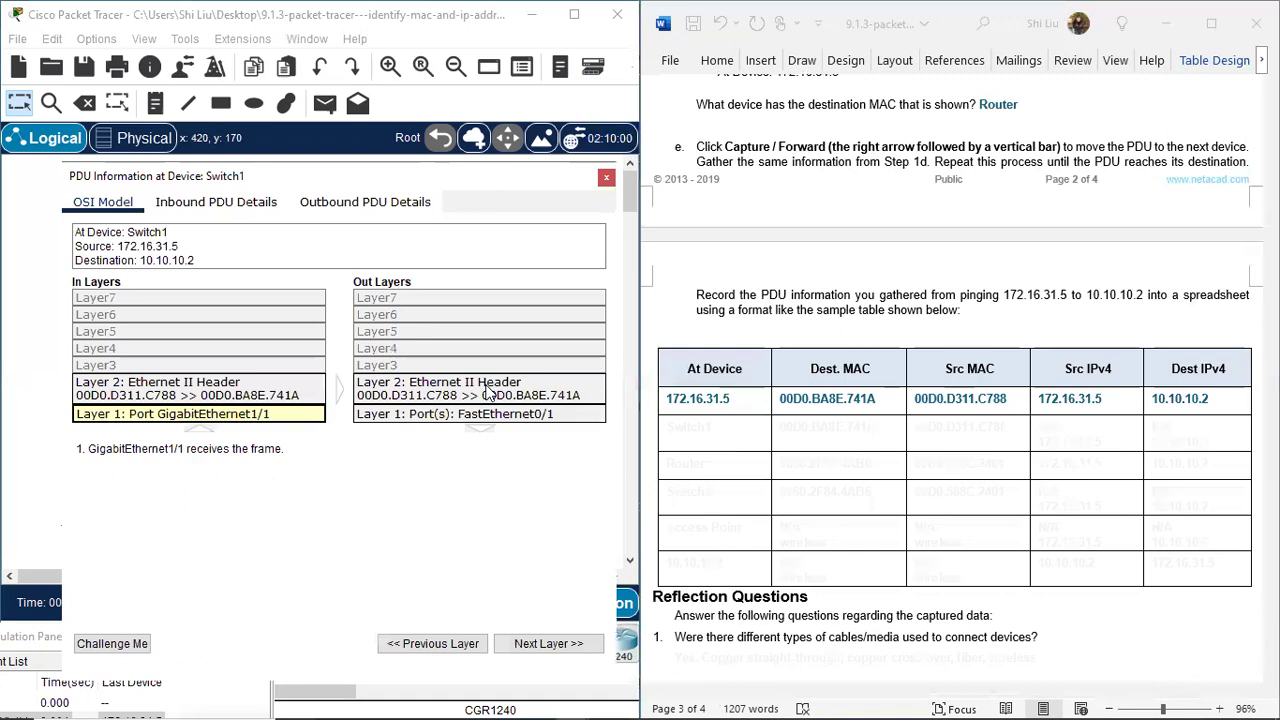
Apply the blue font color to the faint entries in the Switch1 row, checking the IP addresses against the outbound PDU details
click(705, 428)
drag(672, 428, 968, 430)
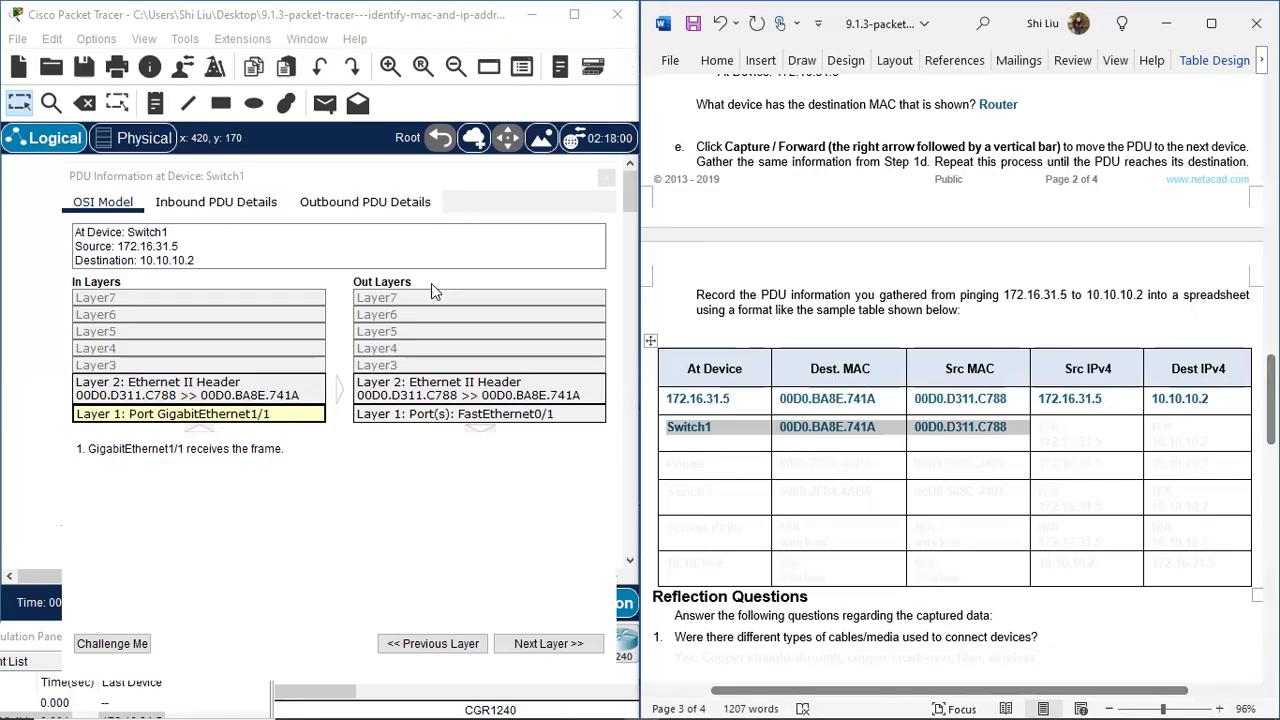
click(365, 202)
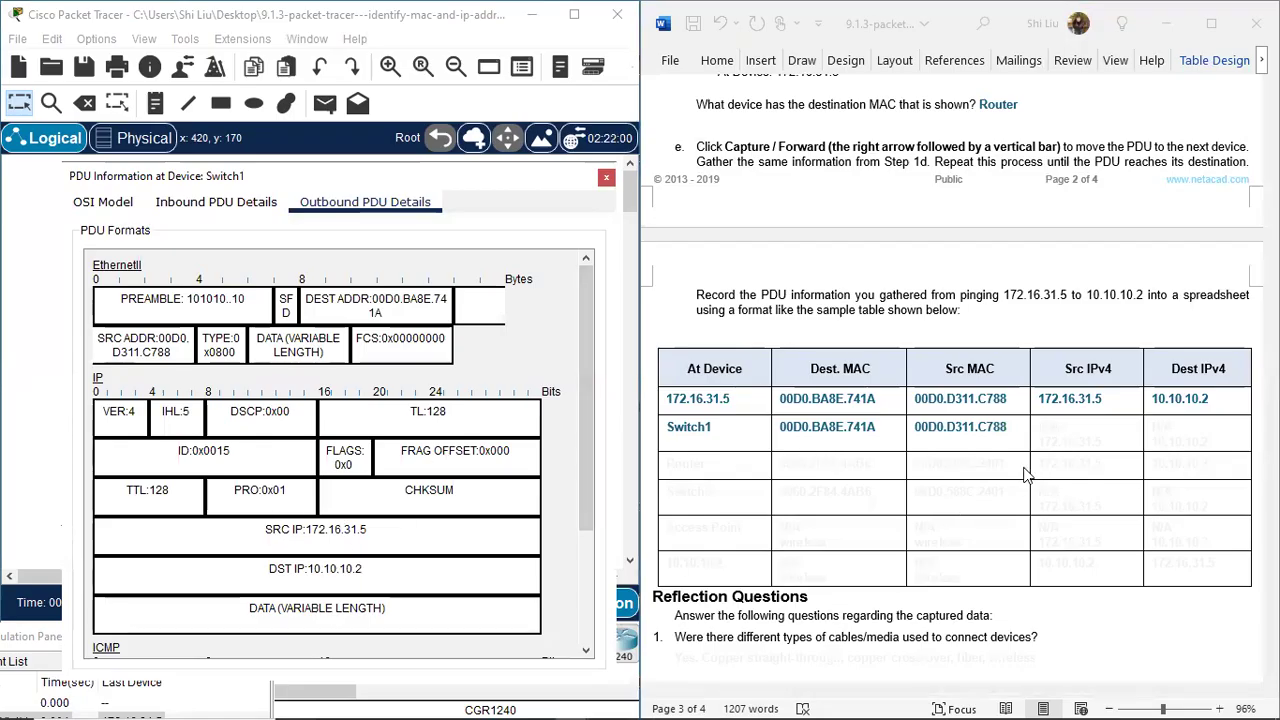
click(1060, 428)
drag(1048, 428, 1160, 432)
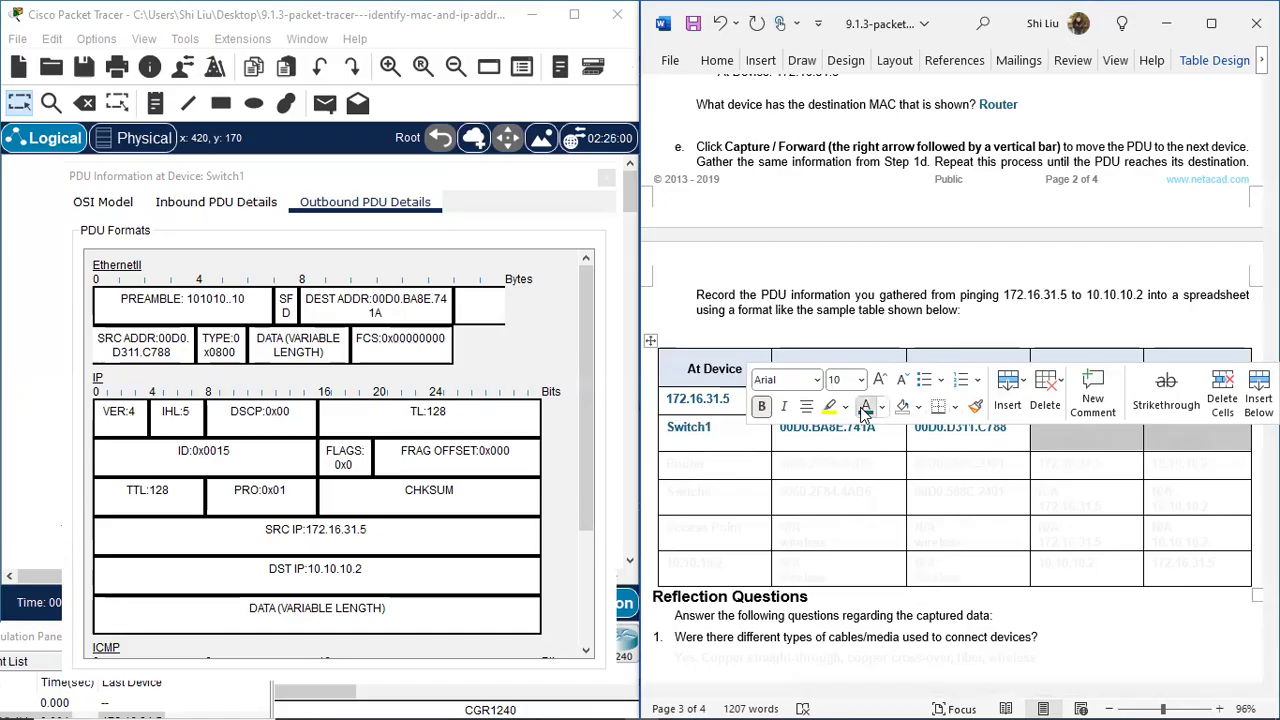
click(1062, 491)
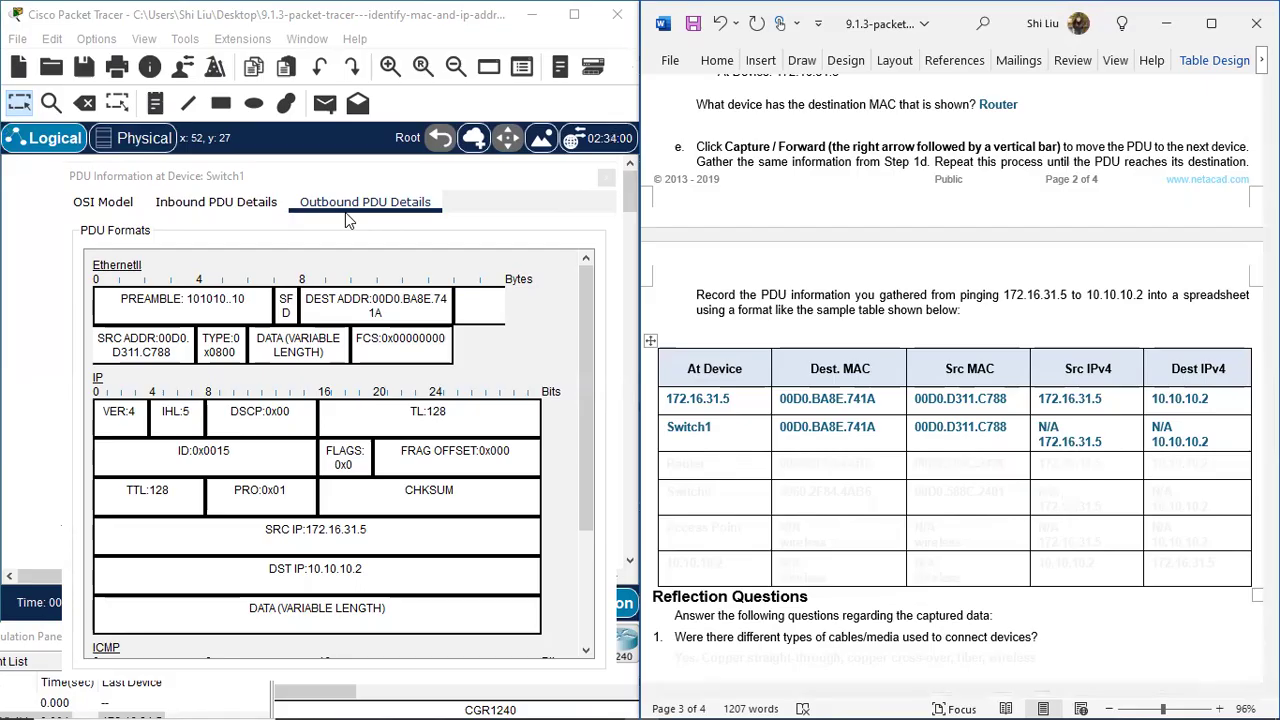
Close the Switch1 PDU information, forward the PDU to the router, and open its PDU information beside the worksheet
click(606, 177)
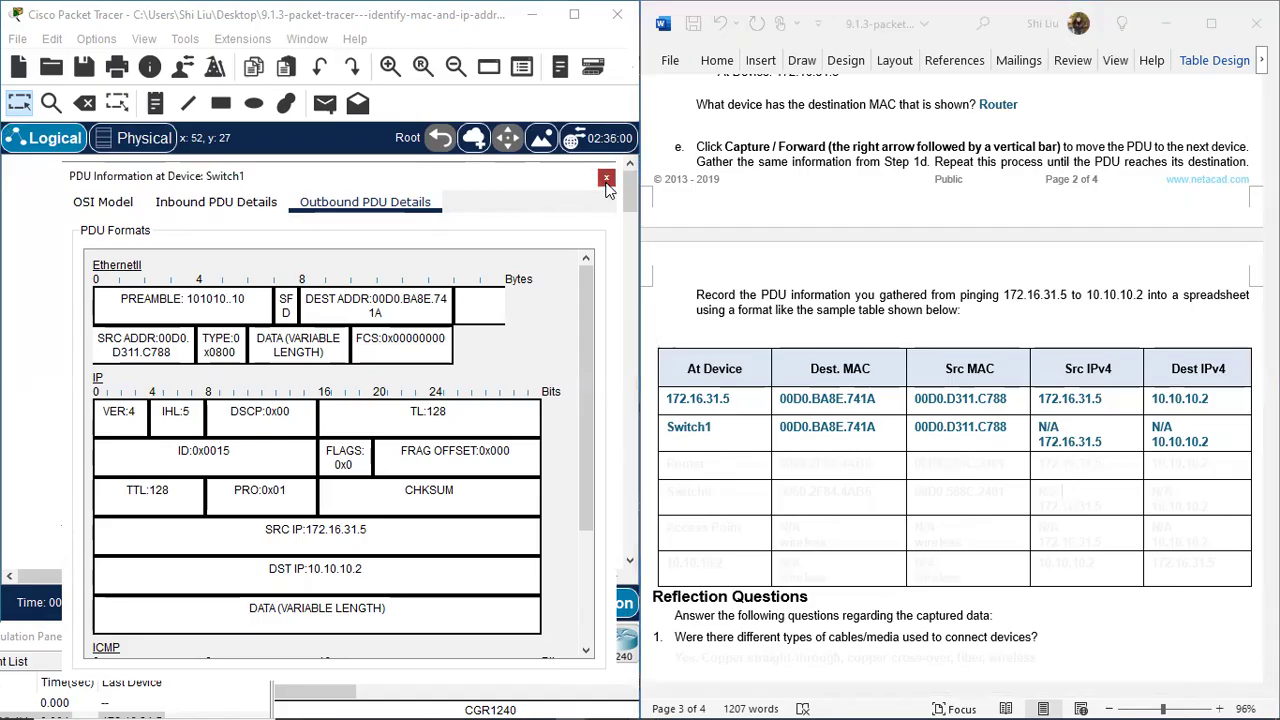
click(338, 603)
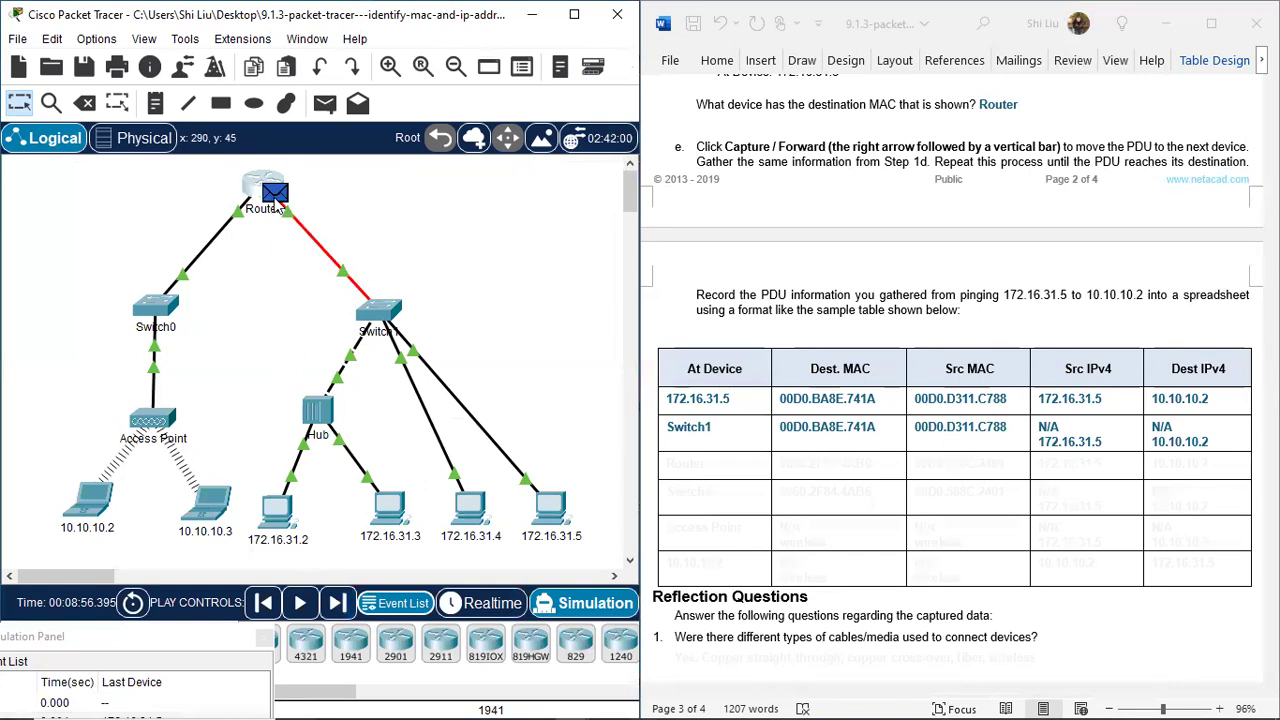
click(274, 193)
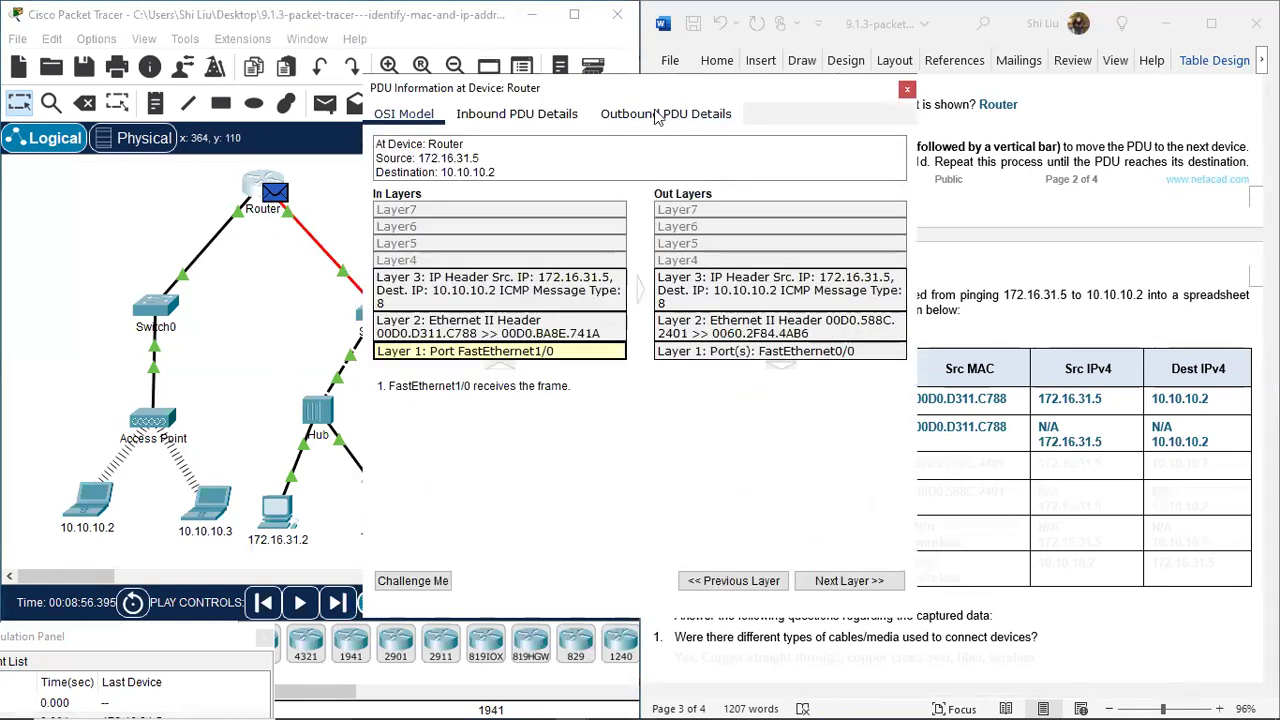
drag(658, 88, 318, 341)
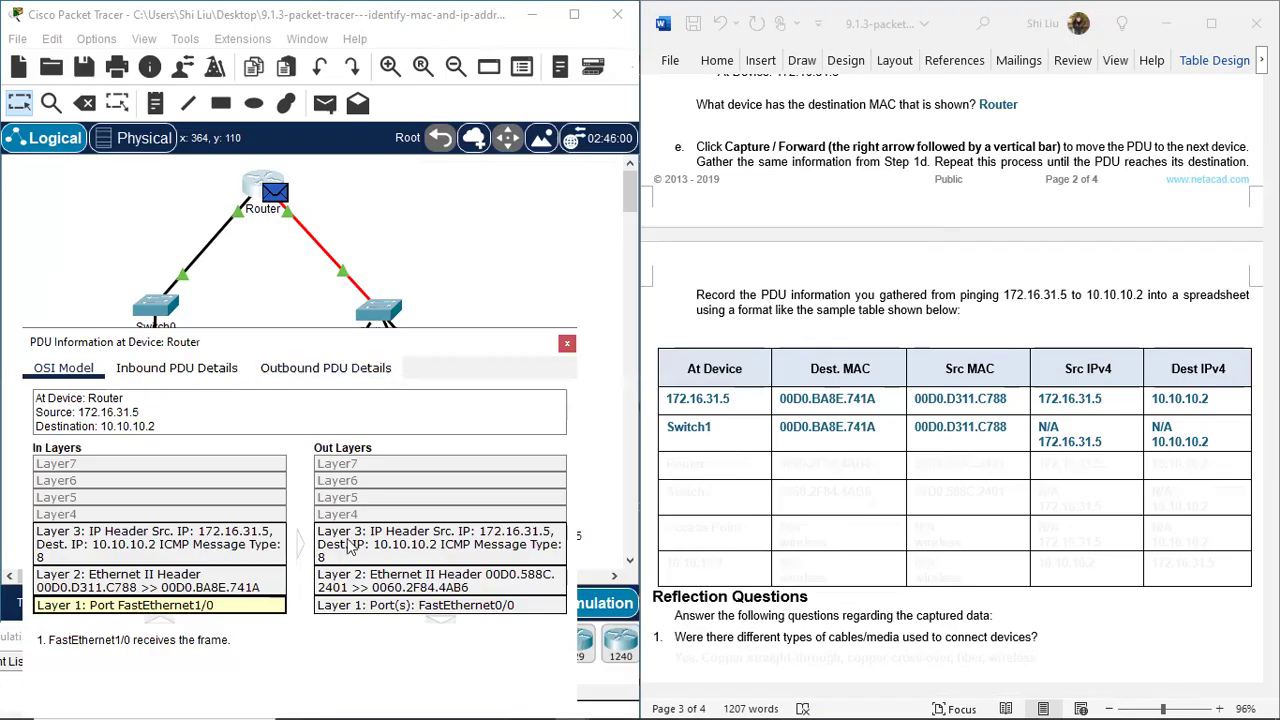
Apply the blue font color to the faint Router row: Dest. MAC 0060.2F84.4AB6, Src MAC 00D0.588C.2401, Src IPv4 172.16.31.5, Dest IPv4 10.10.10.2
click(686, 468)
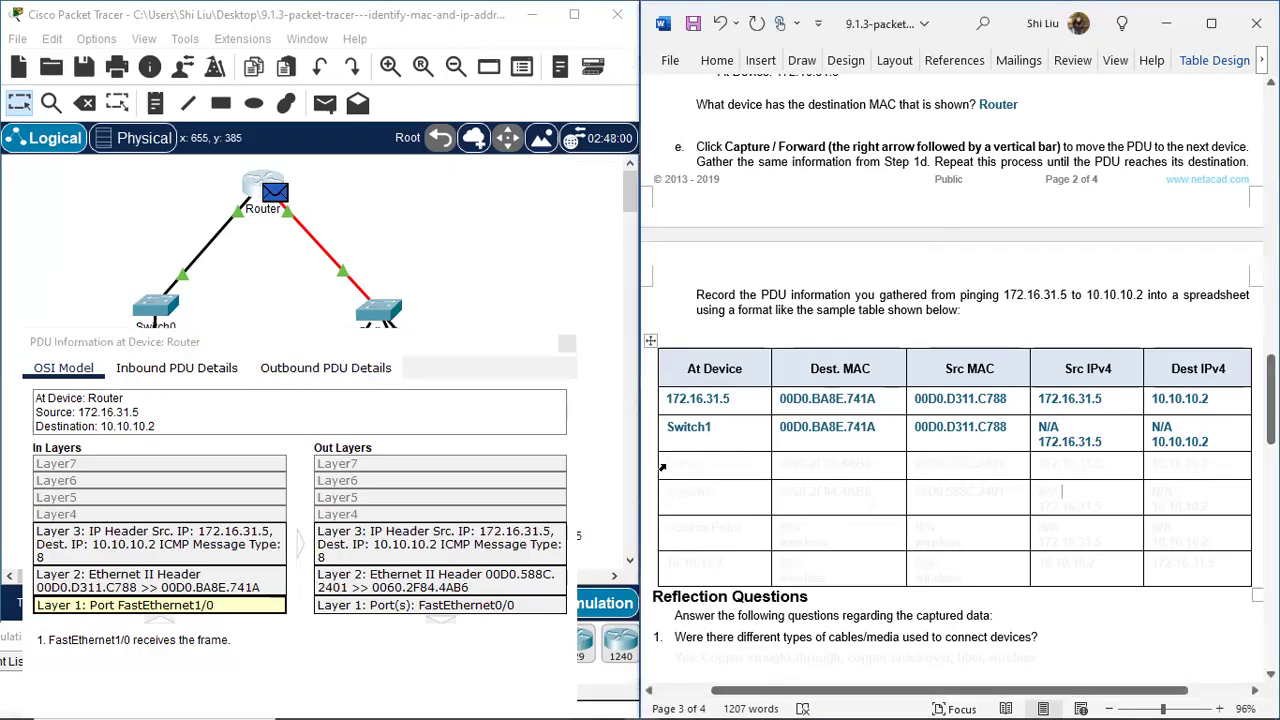
drag(668, 466, 1142, 466)
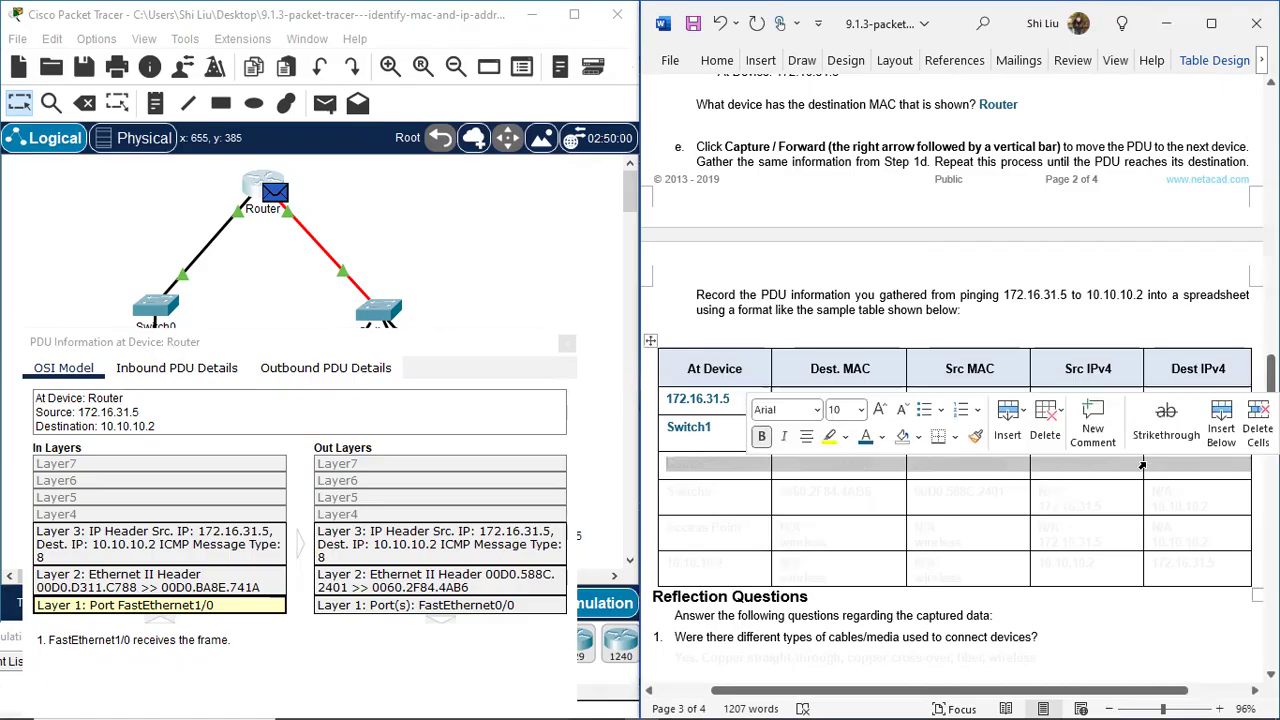
click(866, 438)
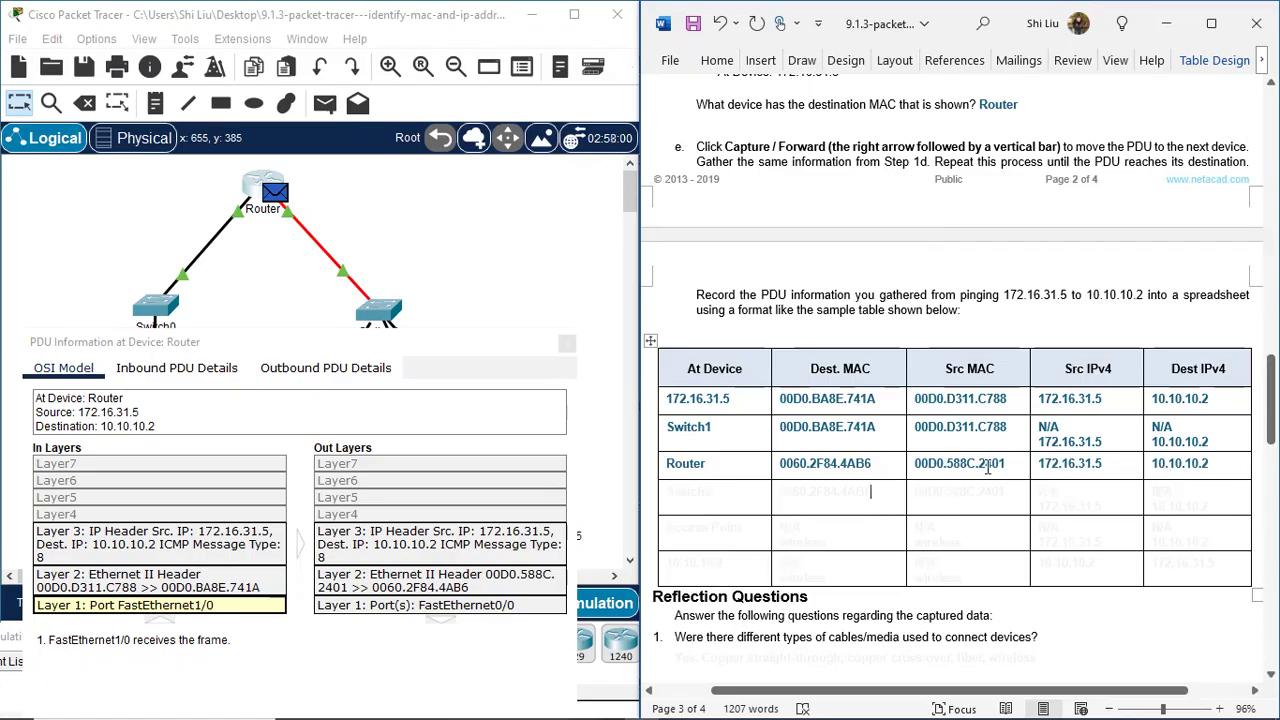
Move the PDU information clear of the topology and check the router's interface MAC addresses against the Router row's source MAC
click(470, 349)
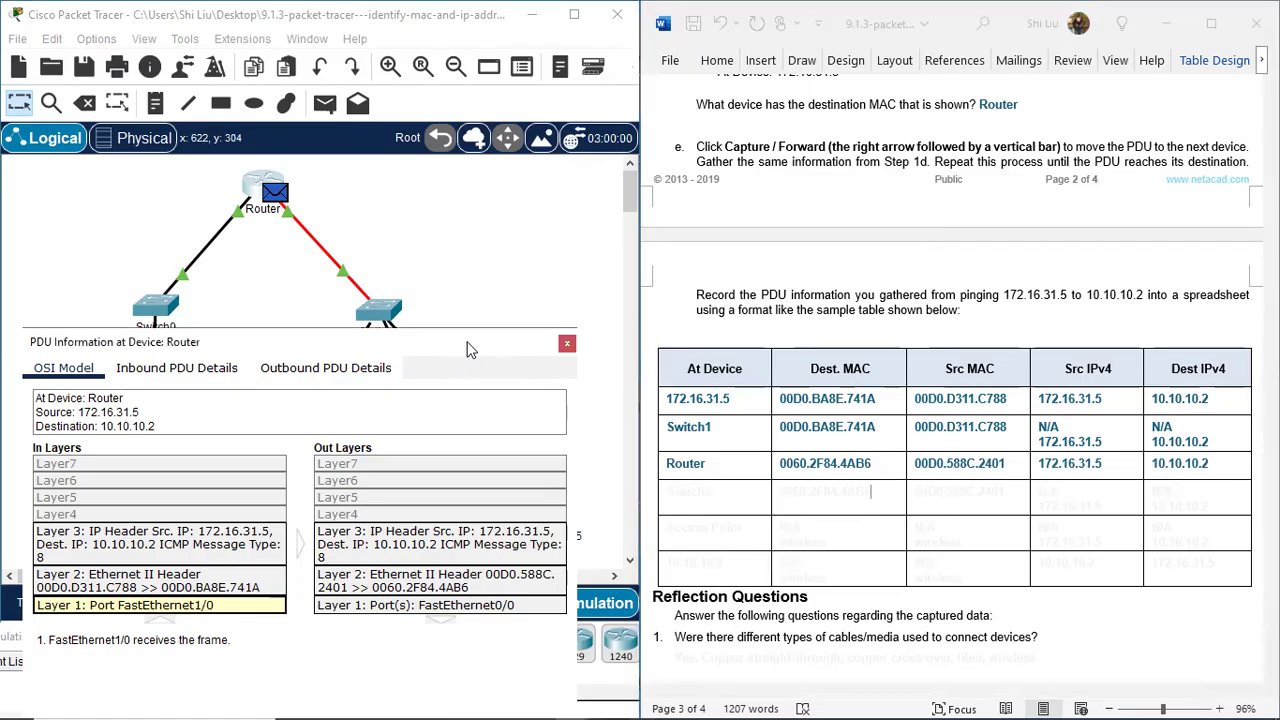
drag(470, 349, 492, 604)
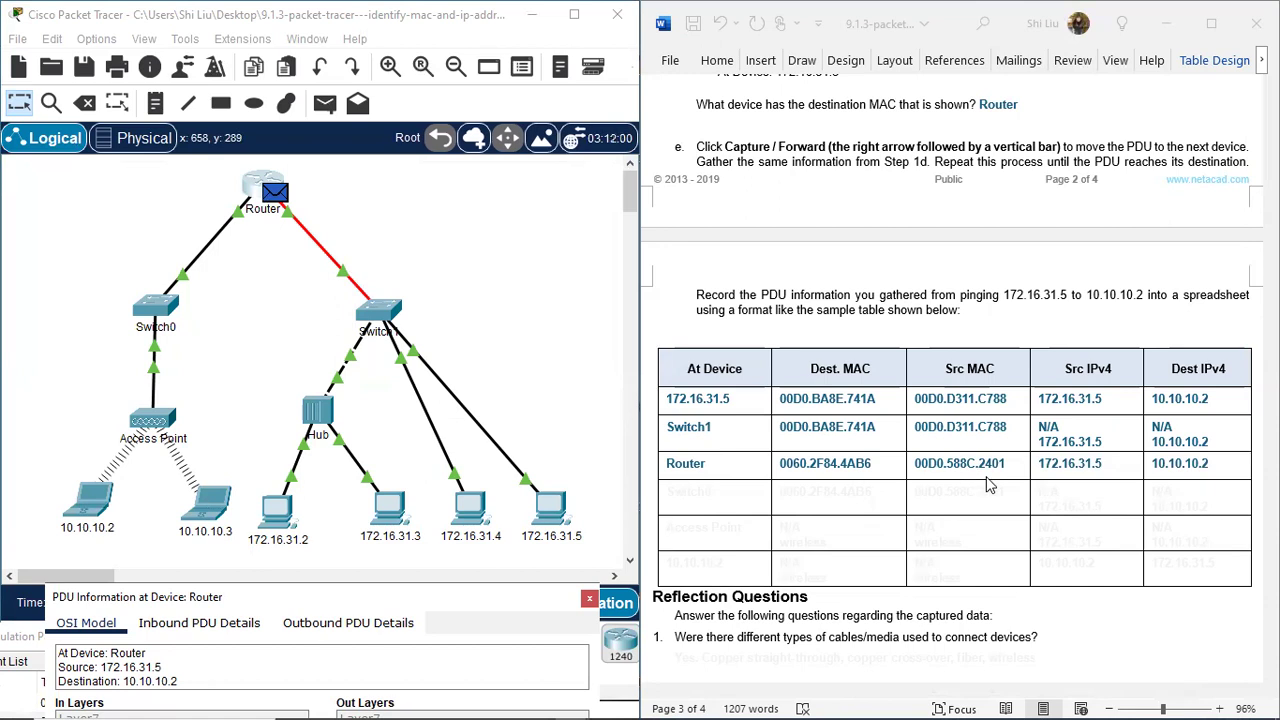
drag(217, 191, 251, 250)
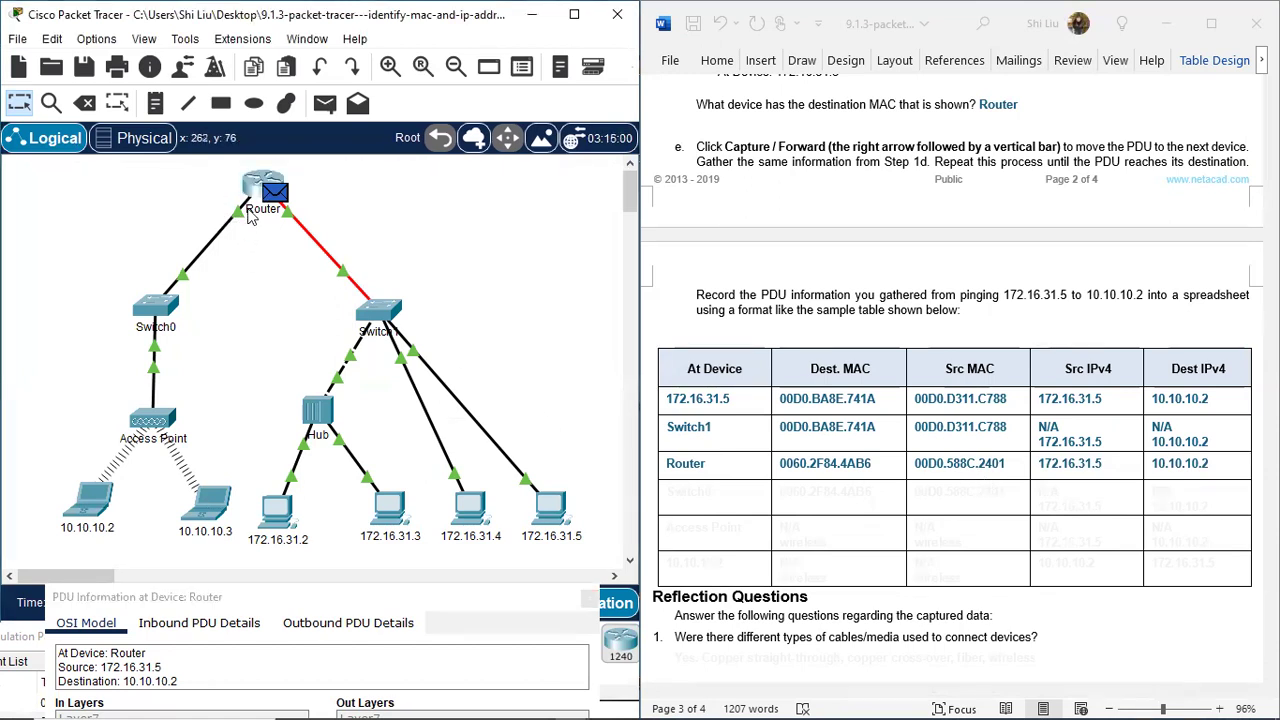
mouse_move(250, 186)
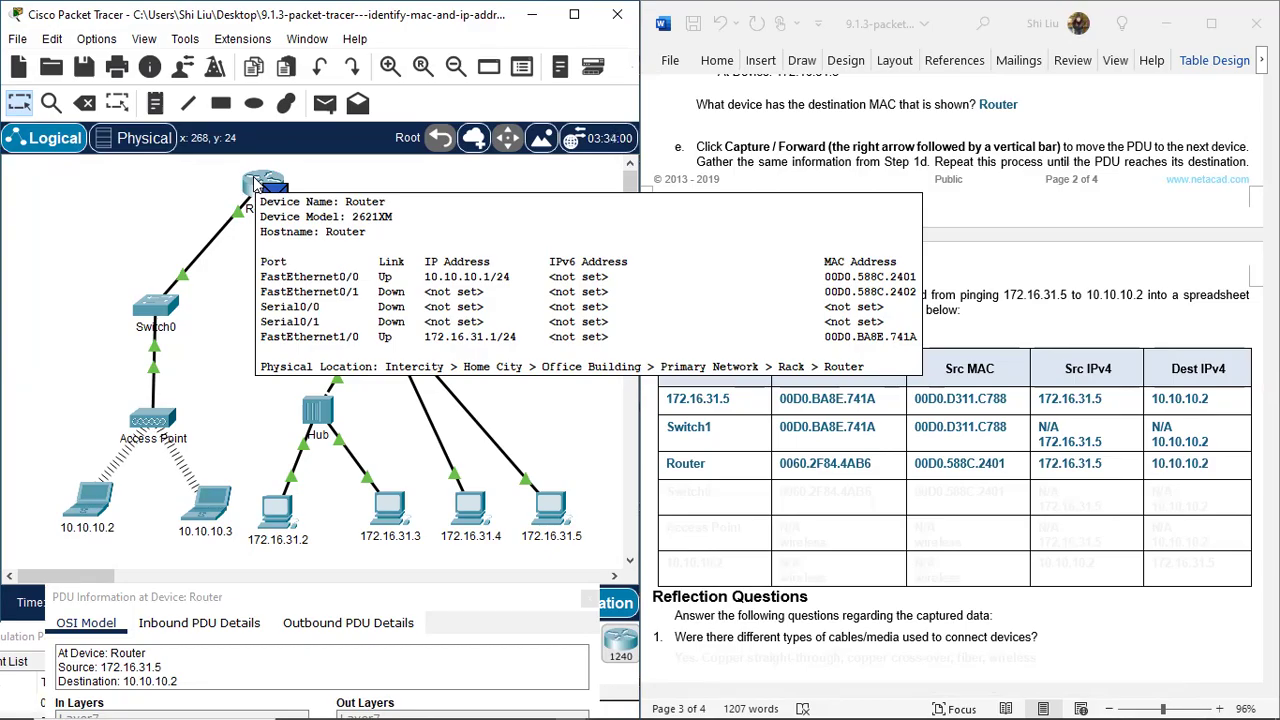
click(320, 577)
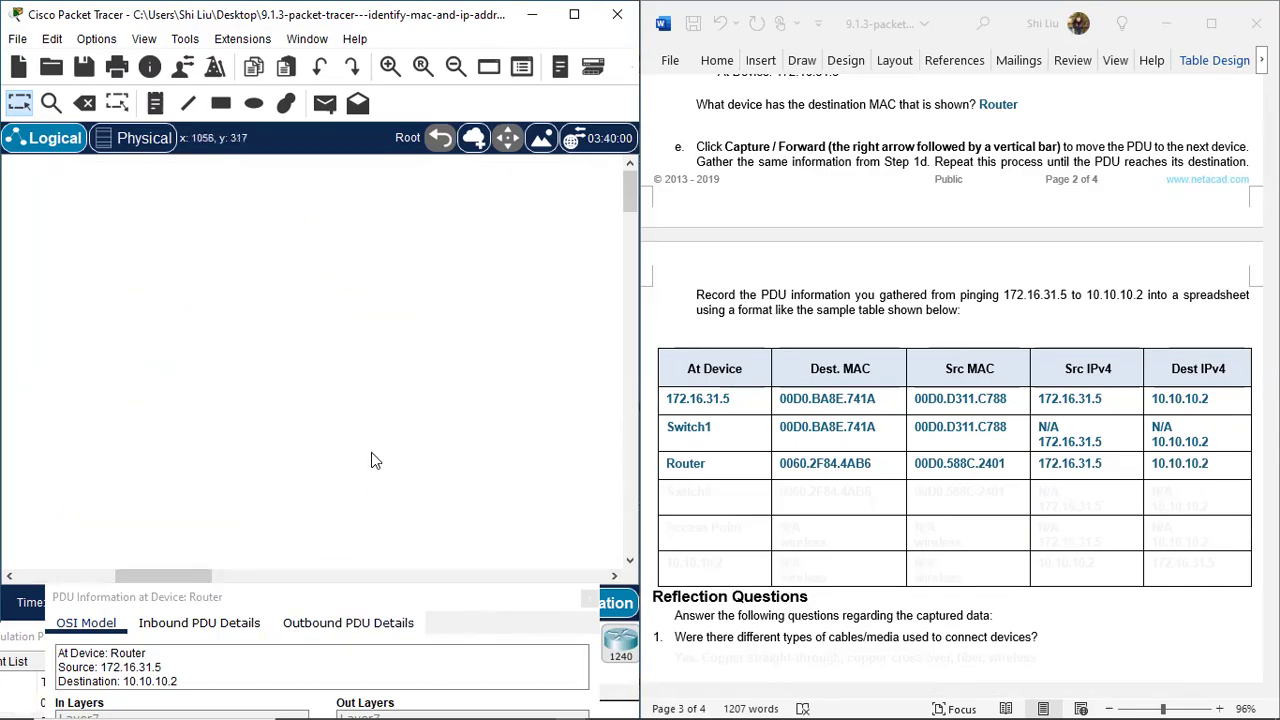
drag(136, 577, 38, 583)
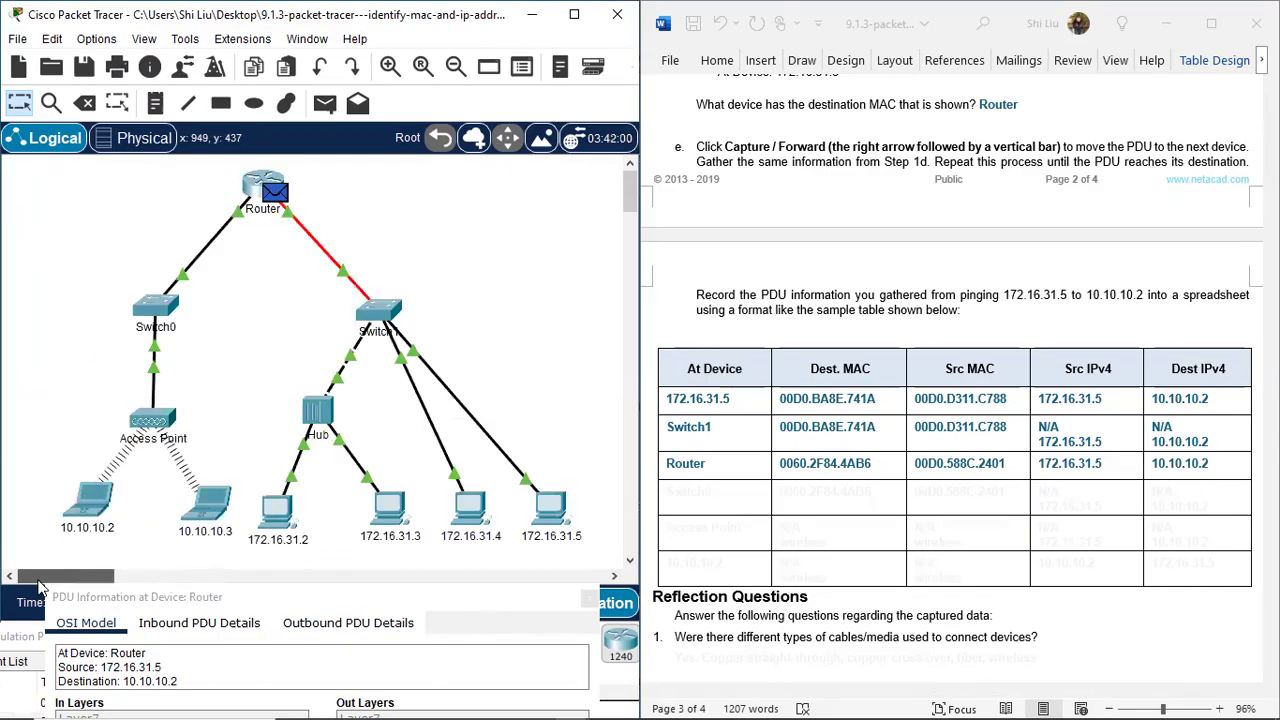
click(405, 647)
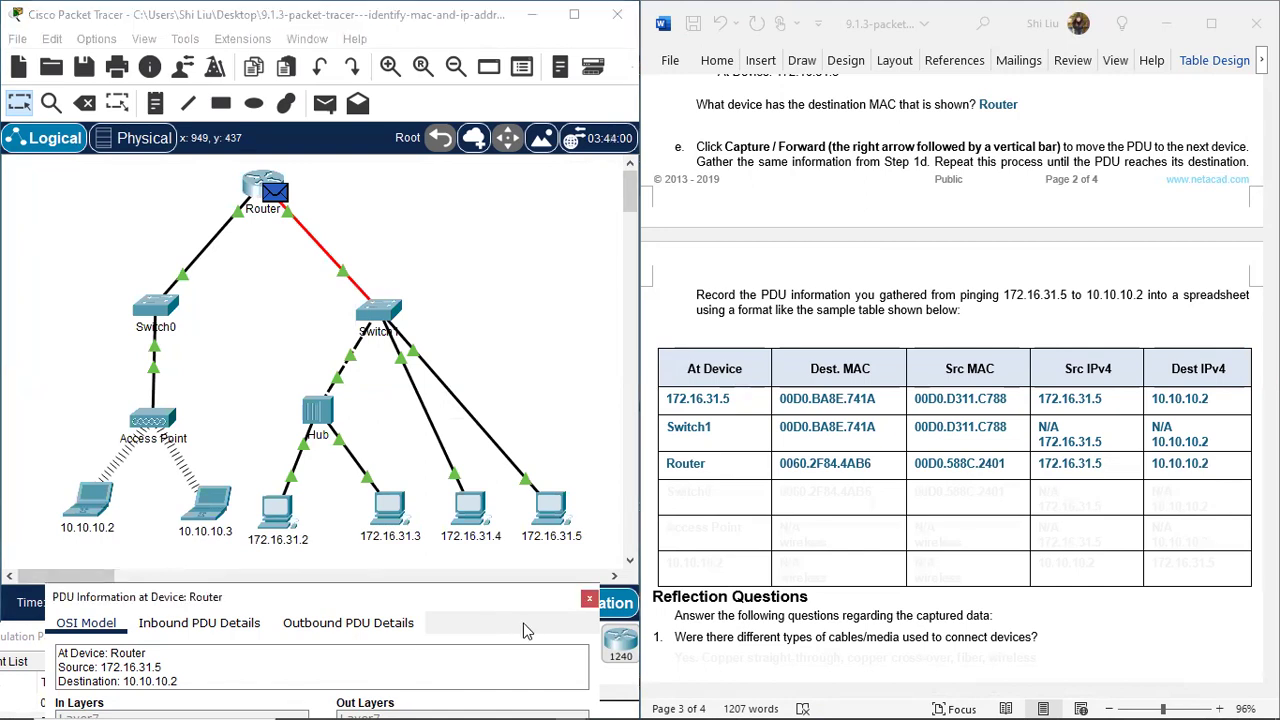
Check laptop 10.10.10.2's MAC address against the destination MAC in the router's outbound Layer 2 header
drag(535, 596, 521, 262)
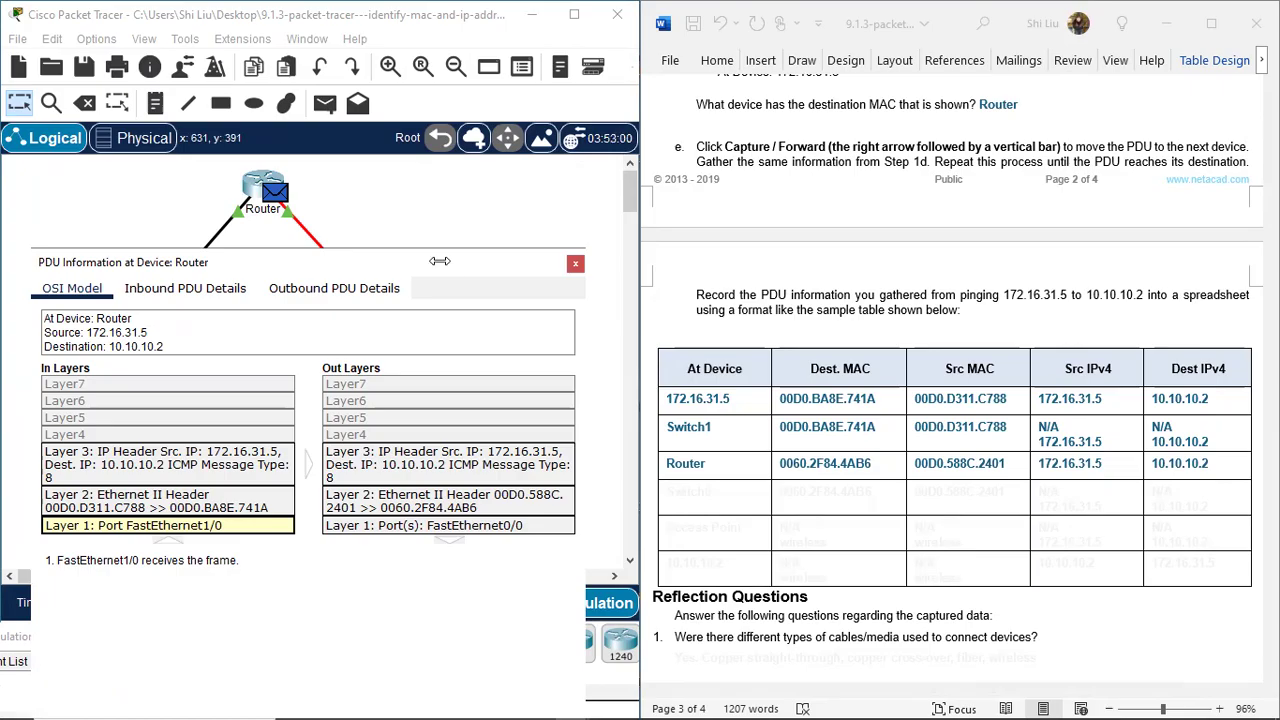
drag(440, 261, 912, 221)
click(140, 519)
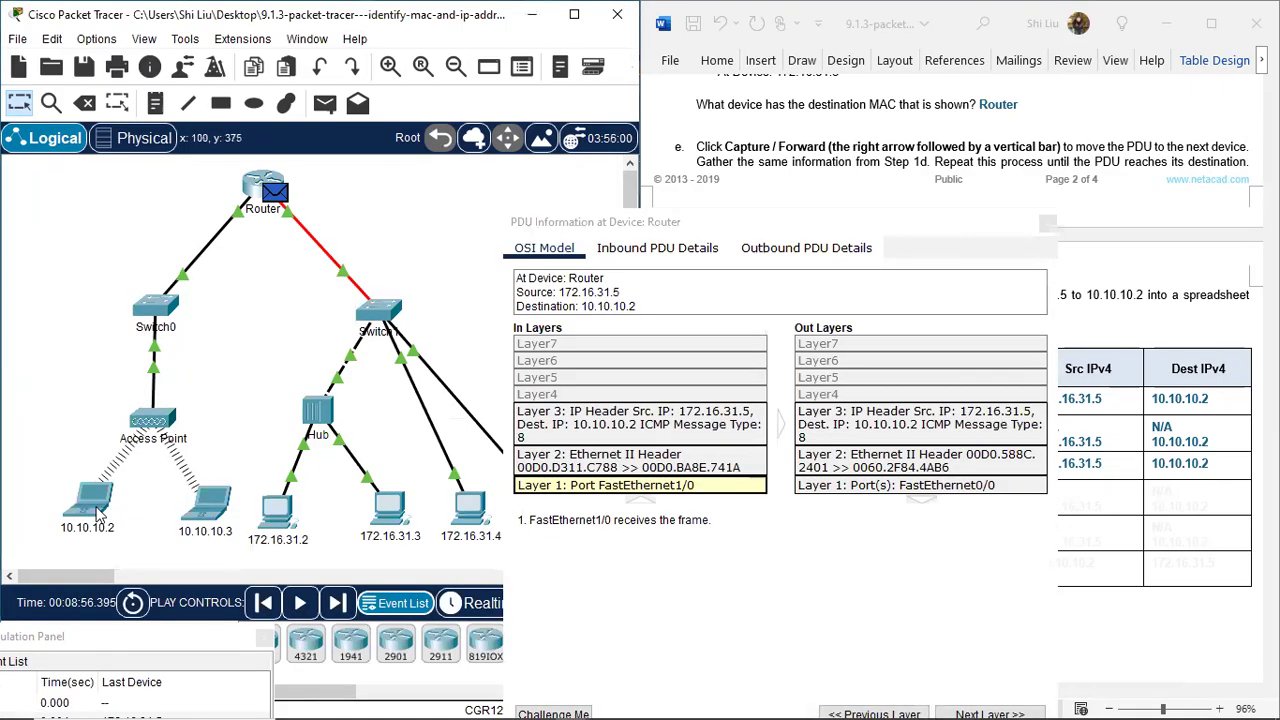
mouse_move(93, 512)
click(948, 226)
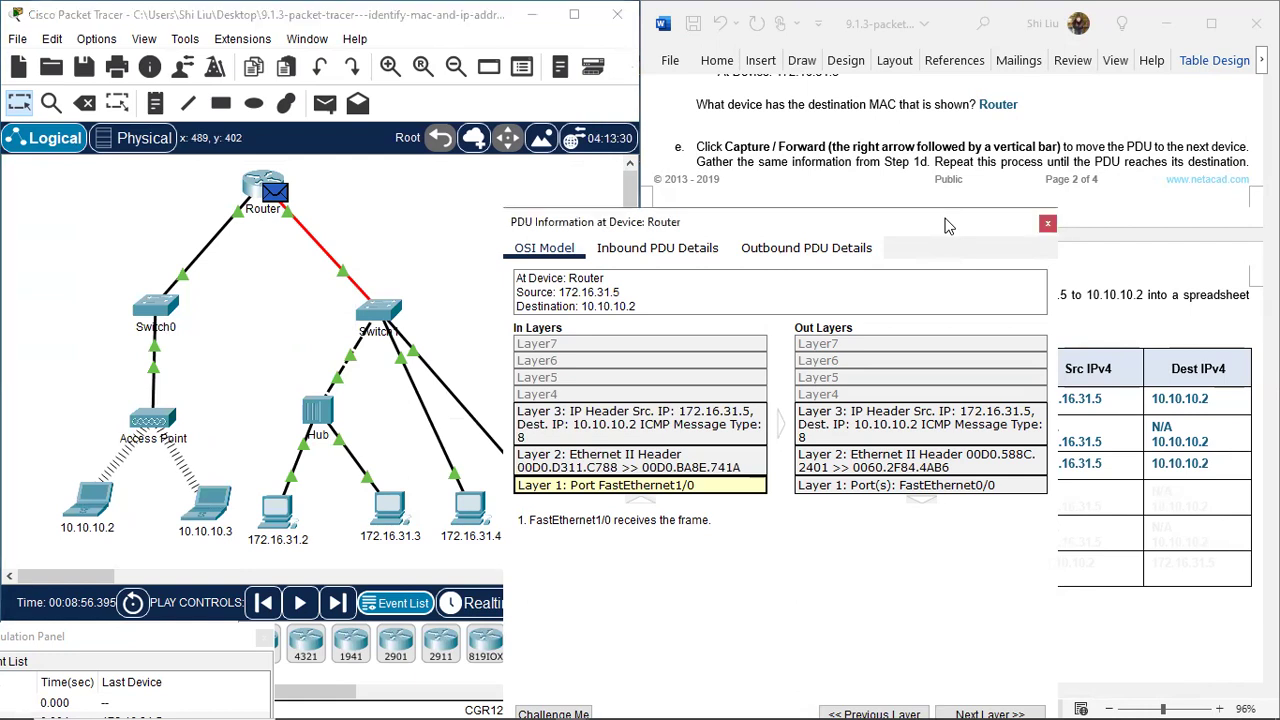
drag(948, 226, 507, 405)
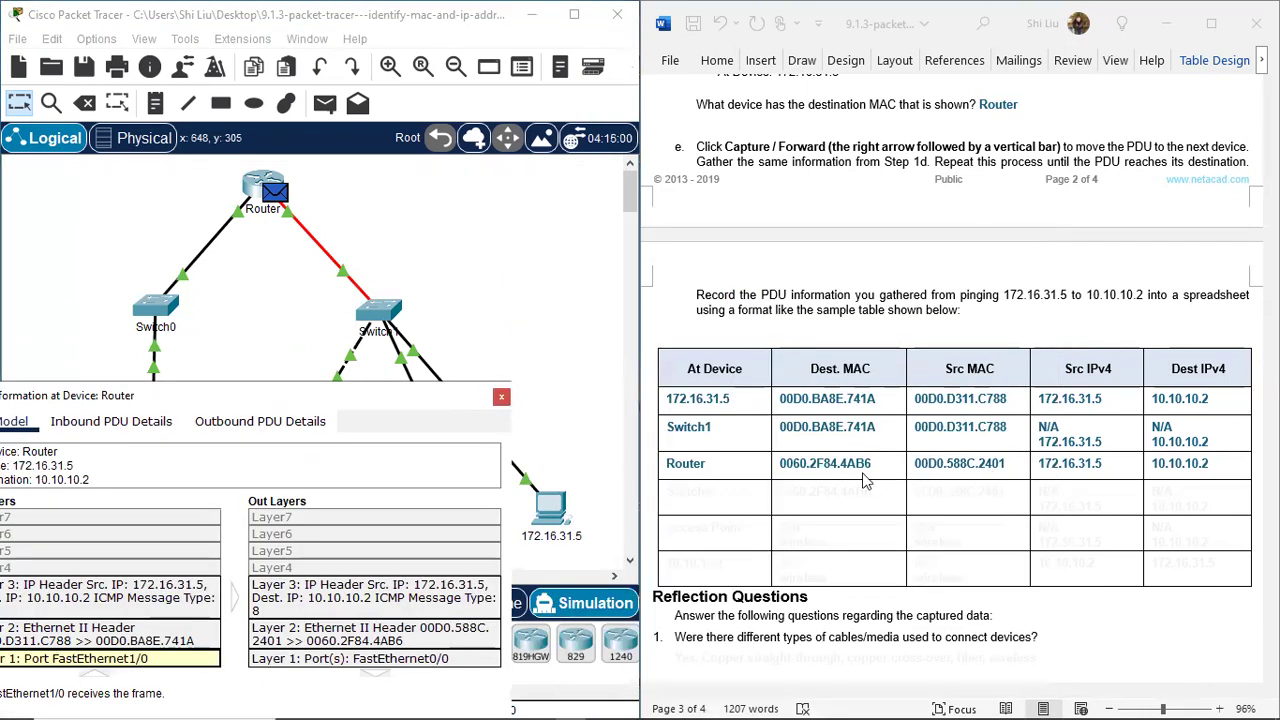
Close the router's PDU information, forward the PDU to Switch0, and open its PDU information beside the worksheet
click(501, 397)
click(337, 610)
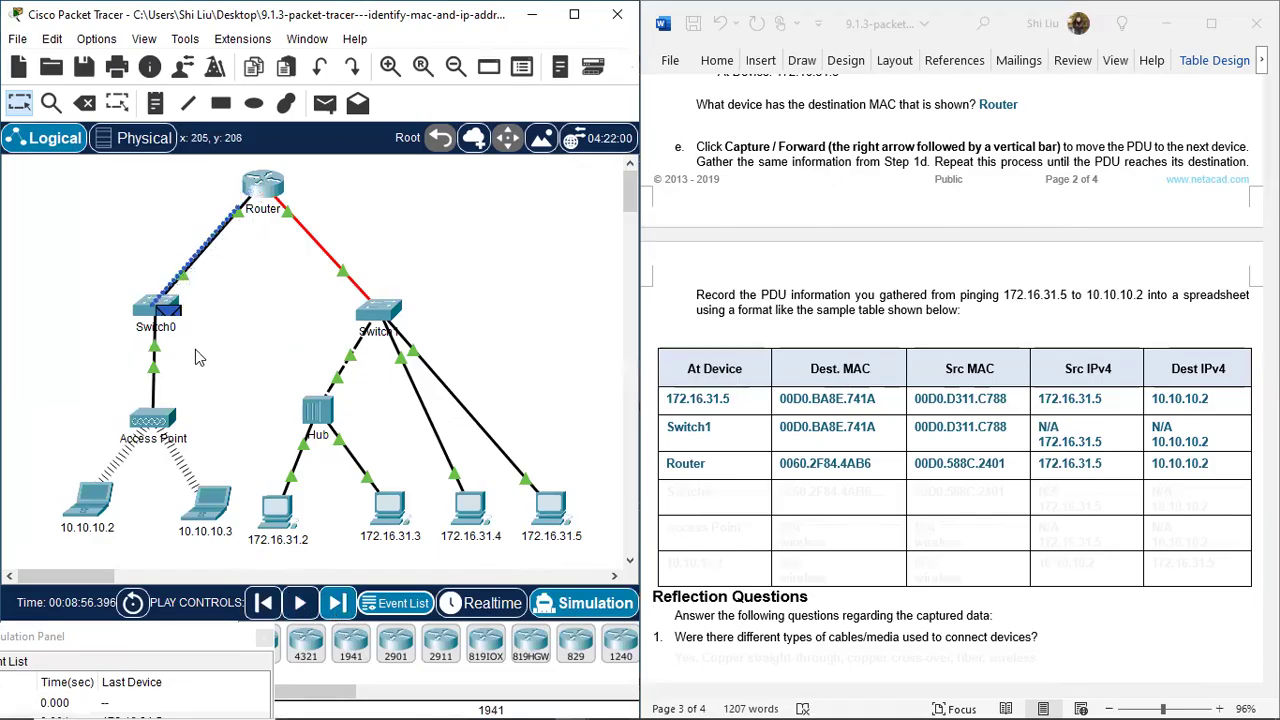
click(170, 318)
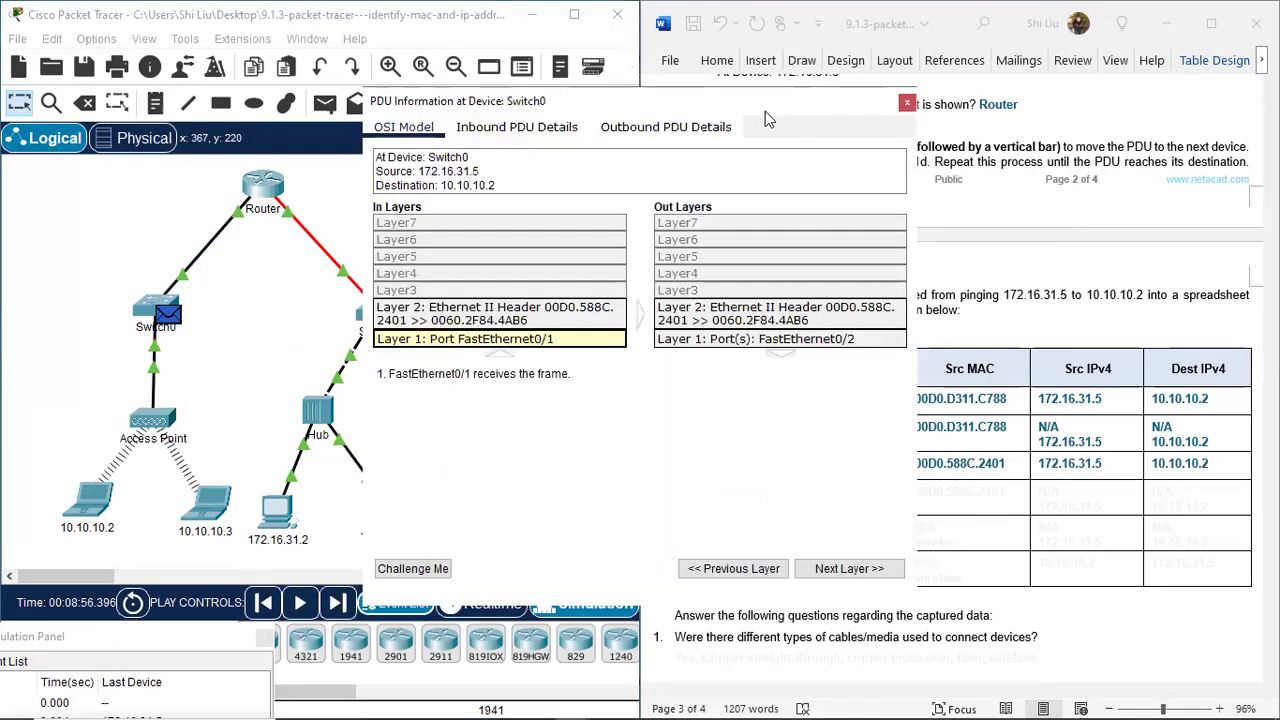
drag(765, 111, 470, 179)
Apply the blue font color to the faint Switch0 cells: device name, Dest. MAC 0060.2F84.4AB6 and Src MAC 00D0.588C.2401
click(703, 500)
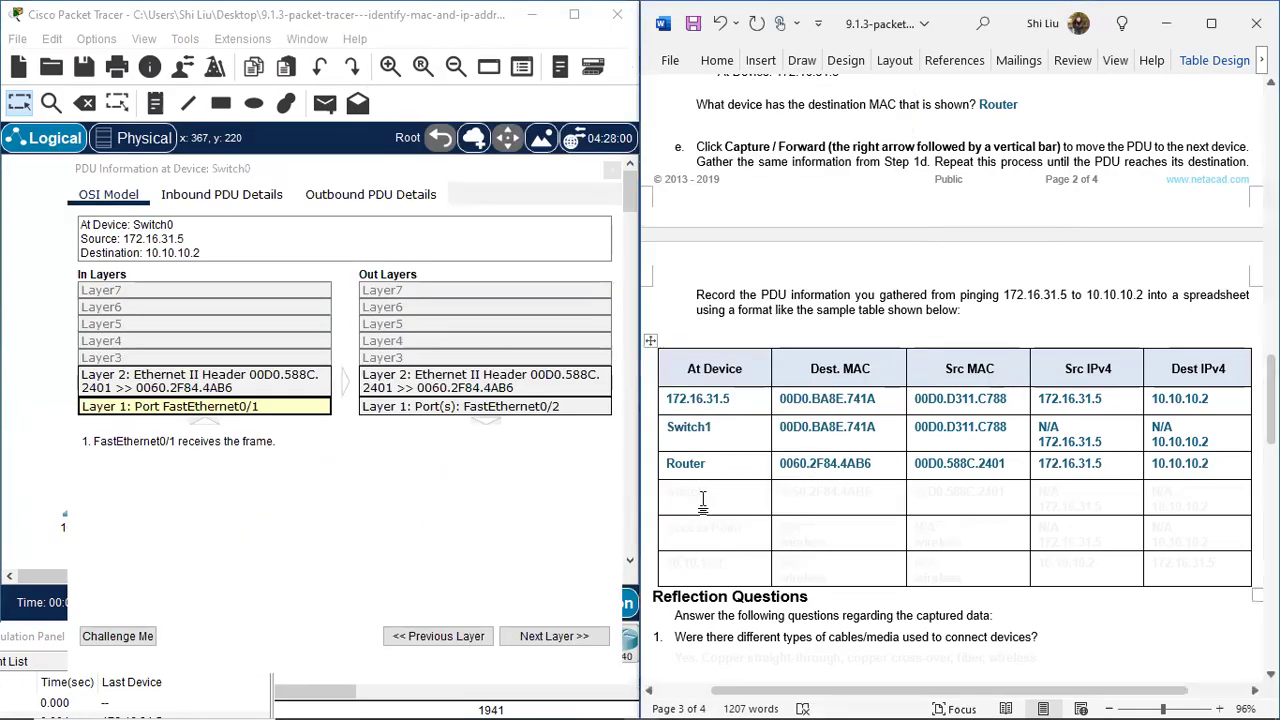
drag(671, 492, 978, 494)
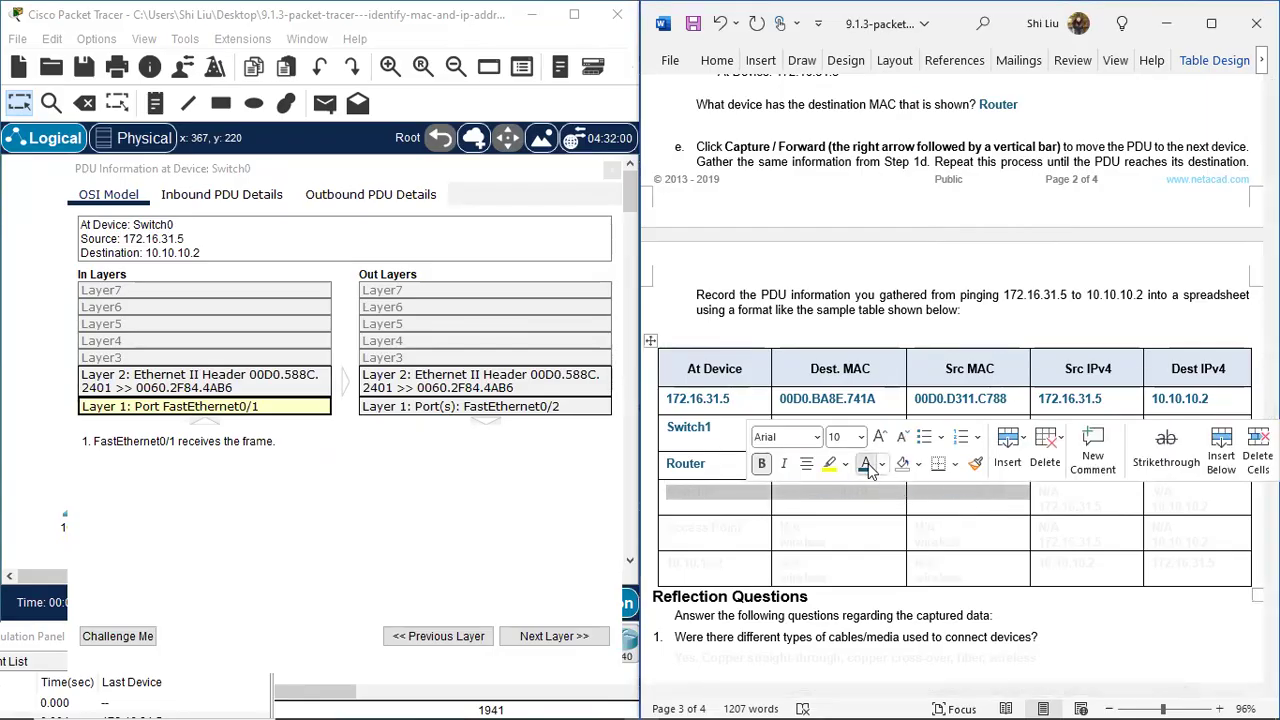
text(Switch0	0060.2F84.4AB6	00D0.588C.2401)
click(1080, 492)
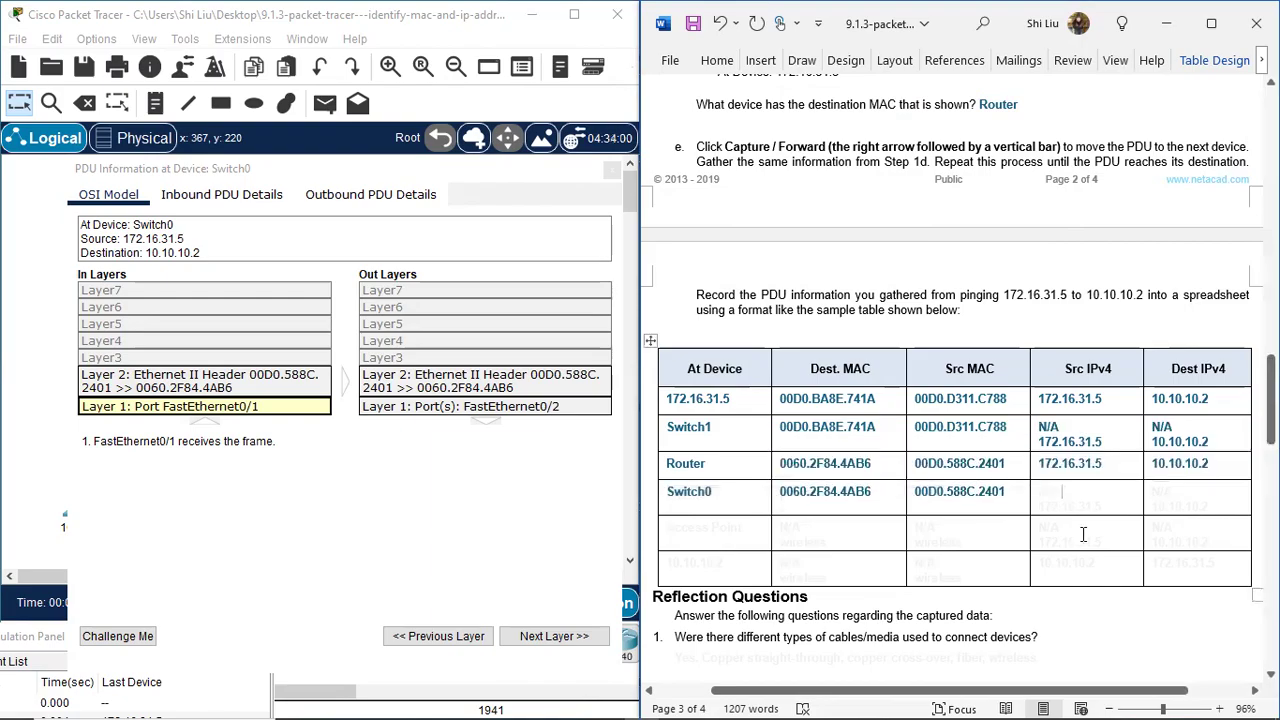
Check Switch0's outbound PDU details and color the Switch0 row's Src IPv4 N/A 172.16.31.5 and Dest IPv4 N/A 10.10.10.2 blue
click(390, 196)
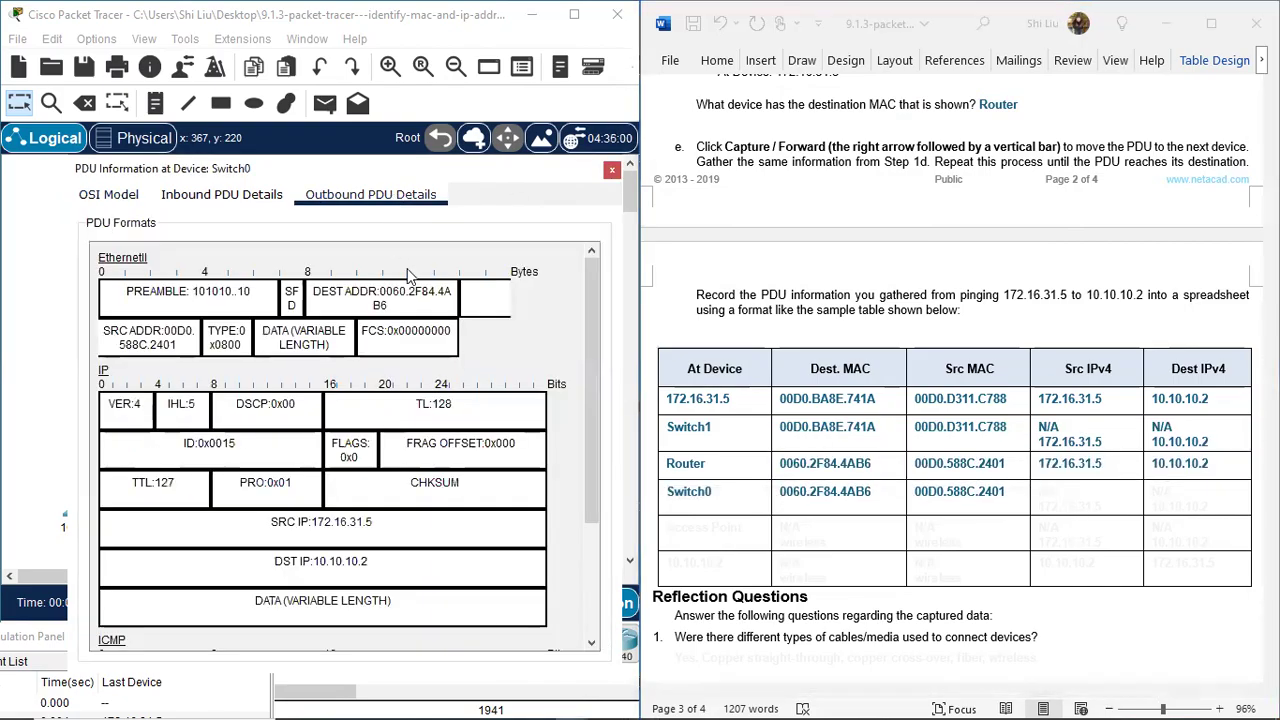
click(1057, 491)
double_click(1055, 491)
drag(1147, 500, 1188, 500)
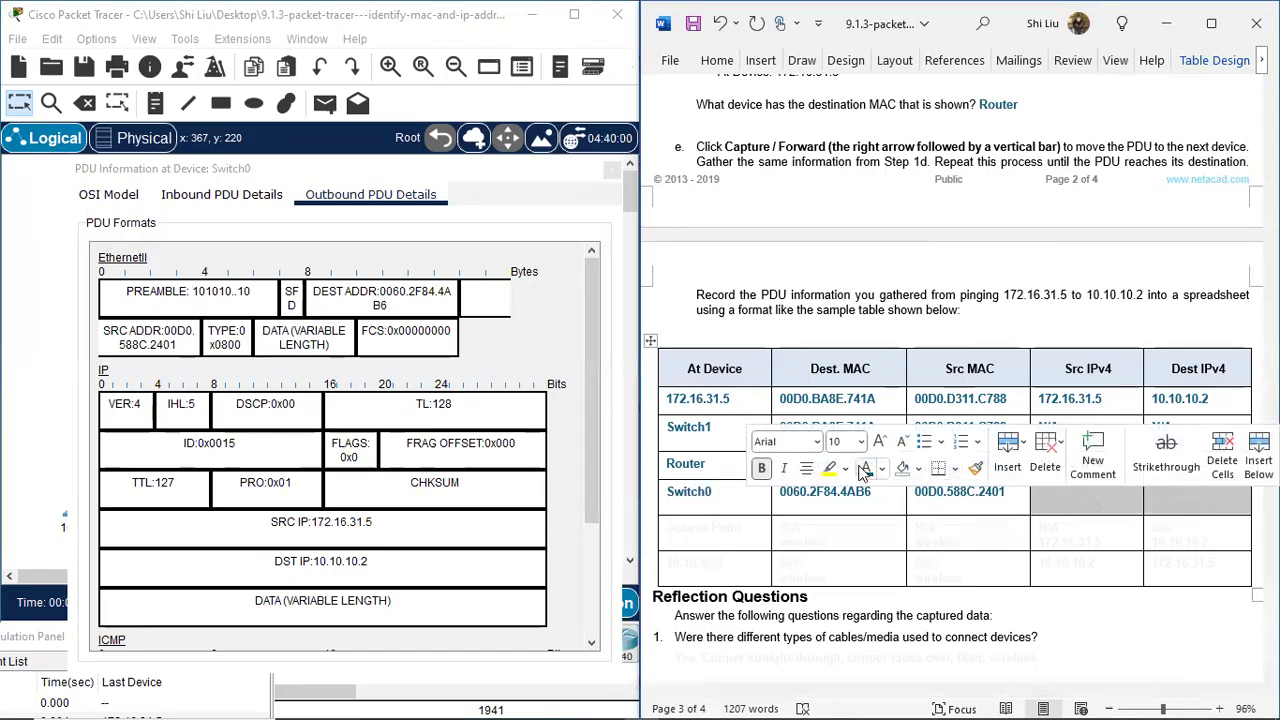
text(N/A 172.16.31.5	N/A 10.10.10.2)
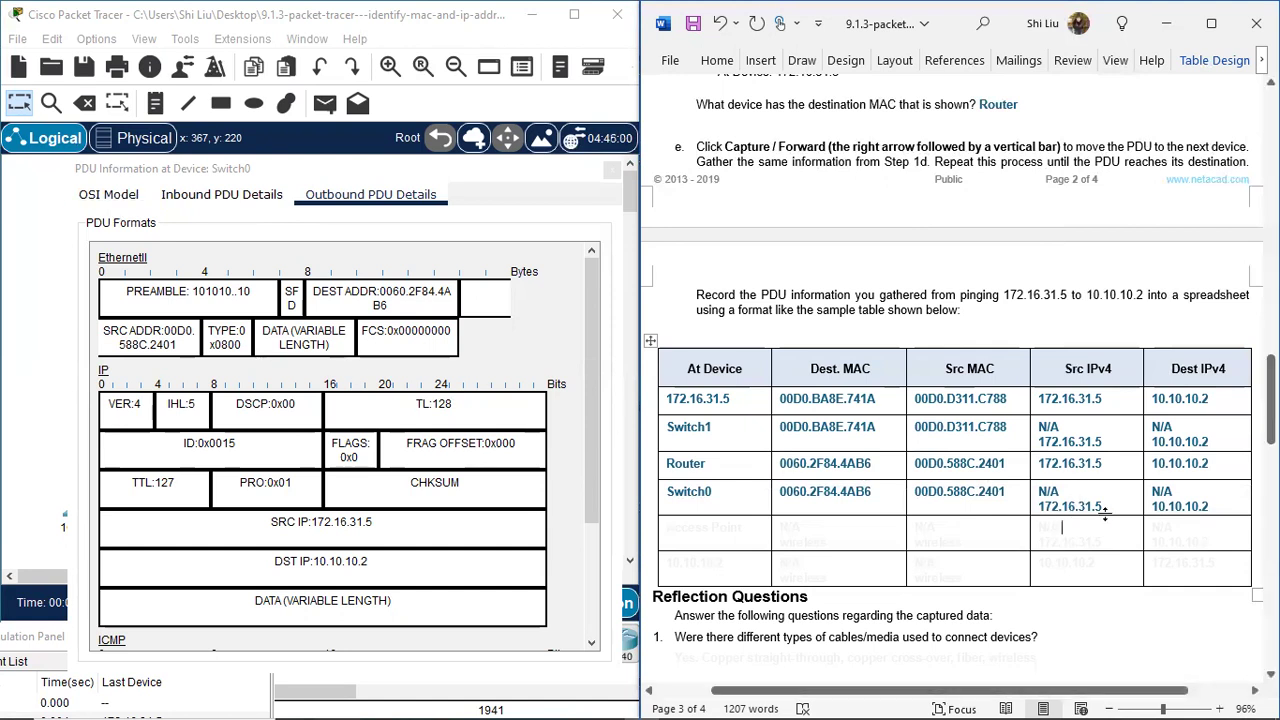
Close the Switch0 PDU information, forward the PDU to the Access Point, and open its PDU information clear of the topology
click(613, 175)
click(338, 604)
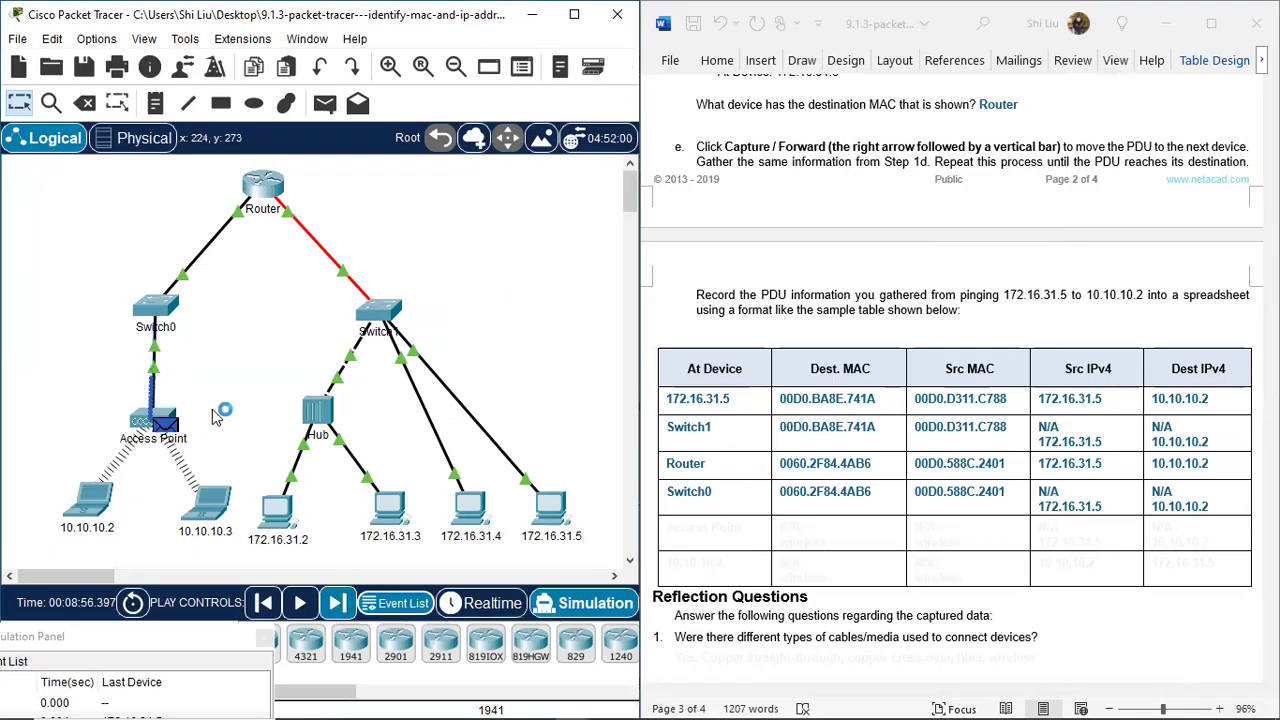
click(166, 427)
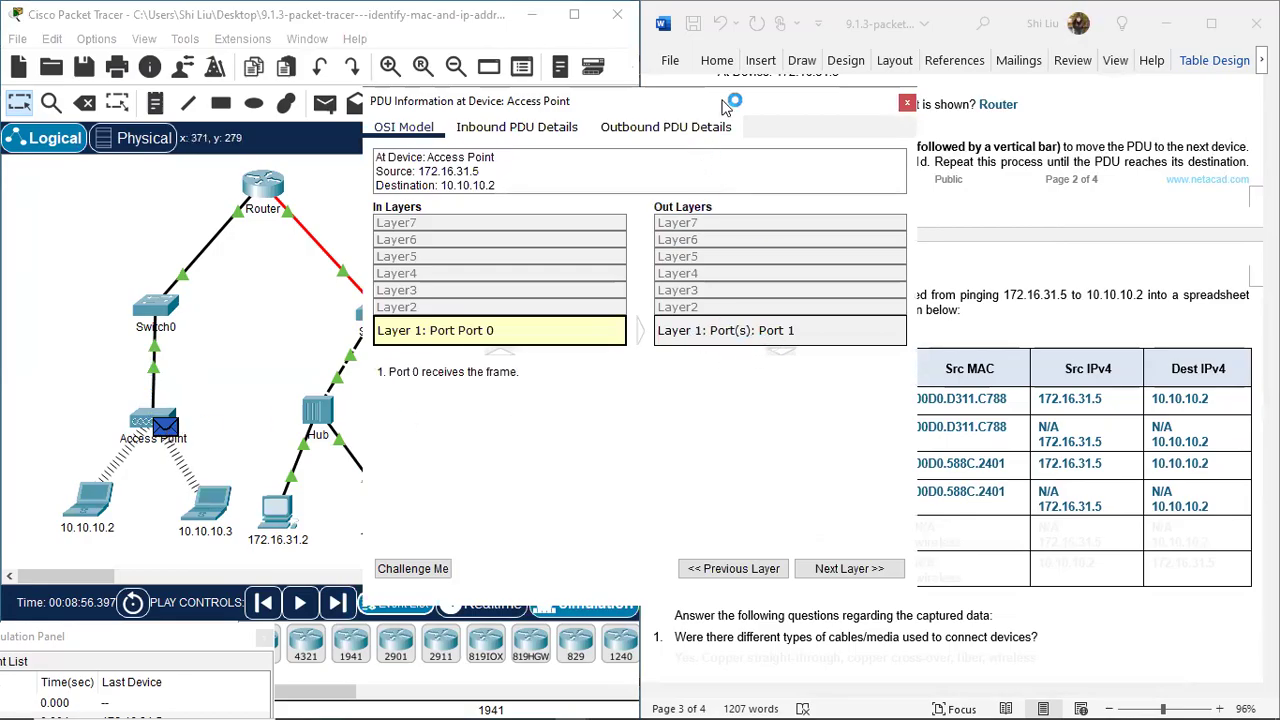
drag(722, 100, 940, 131)
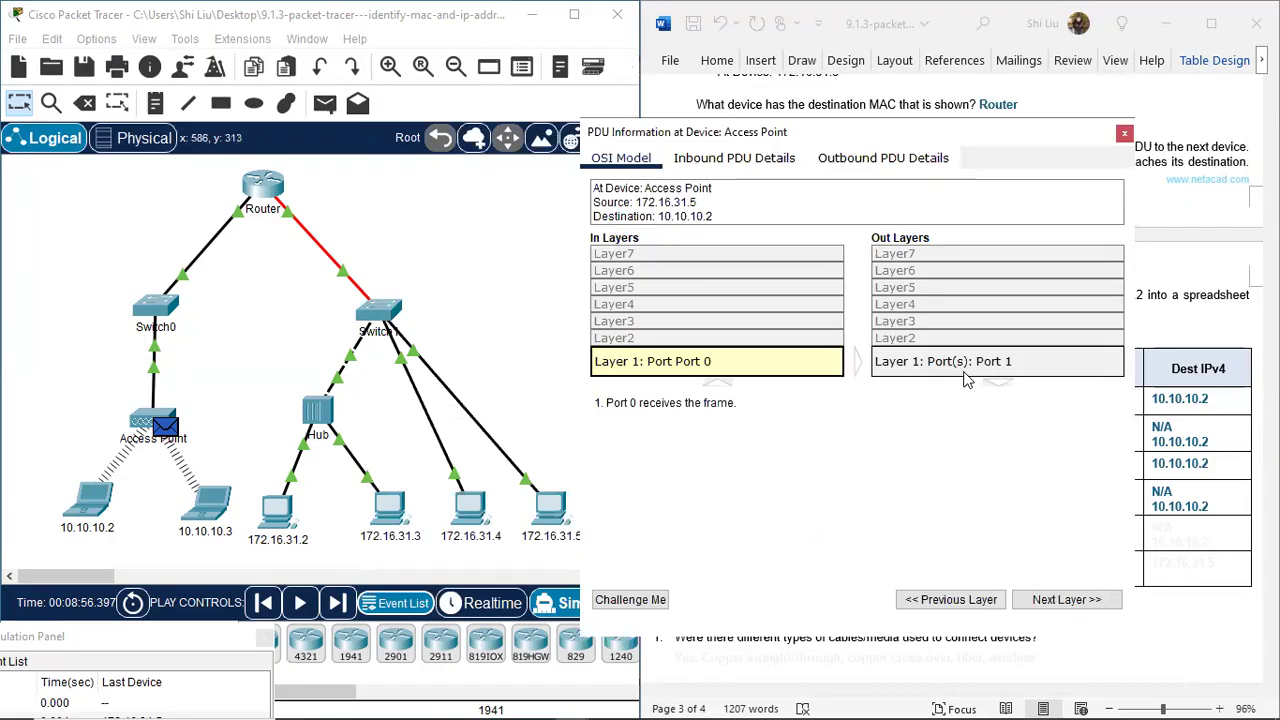
click(331, 395)
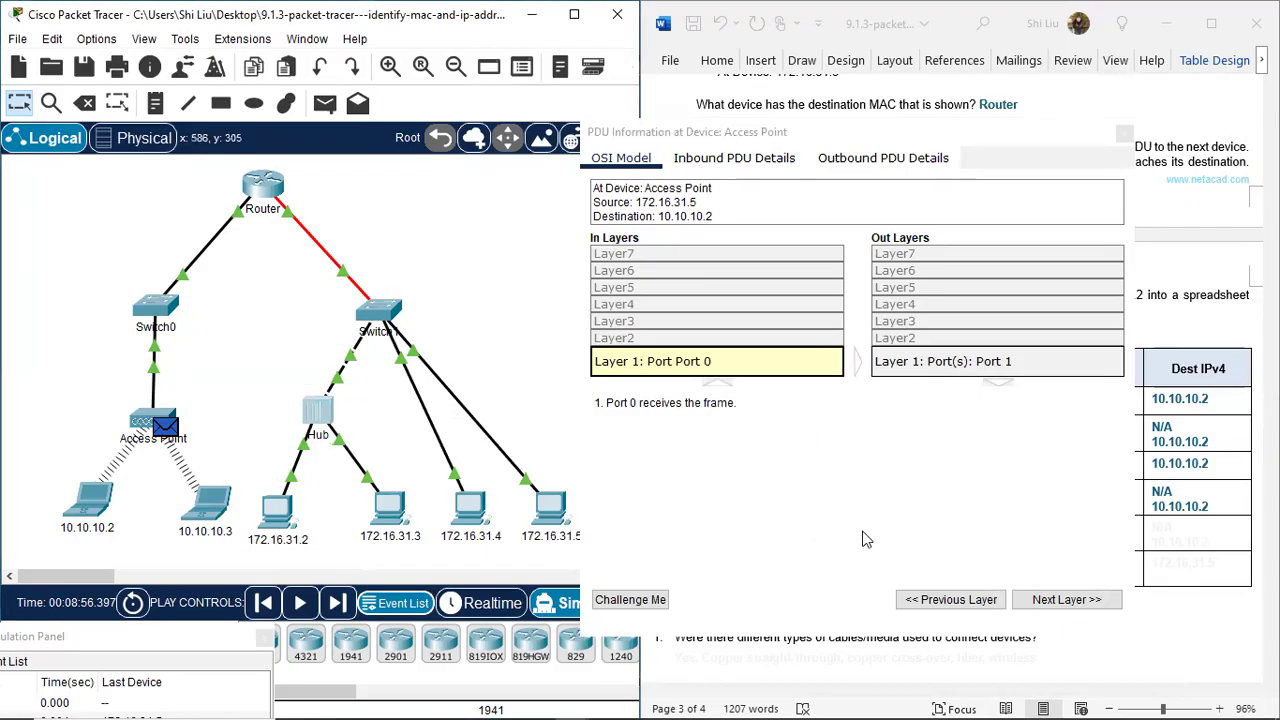
click(876, 497)
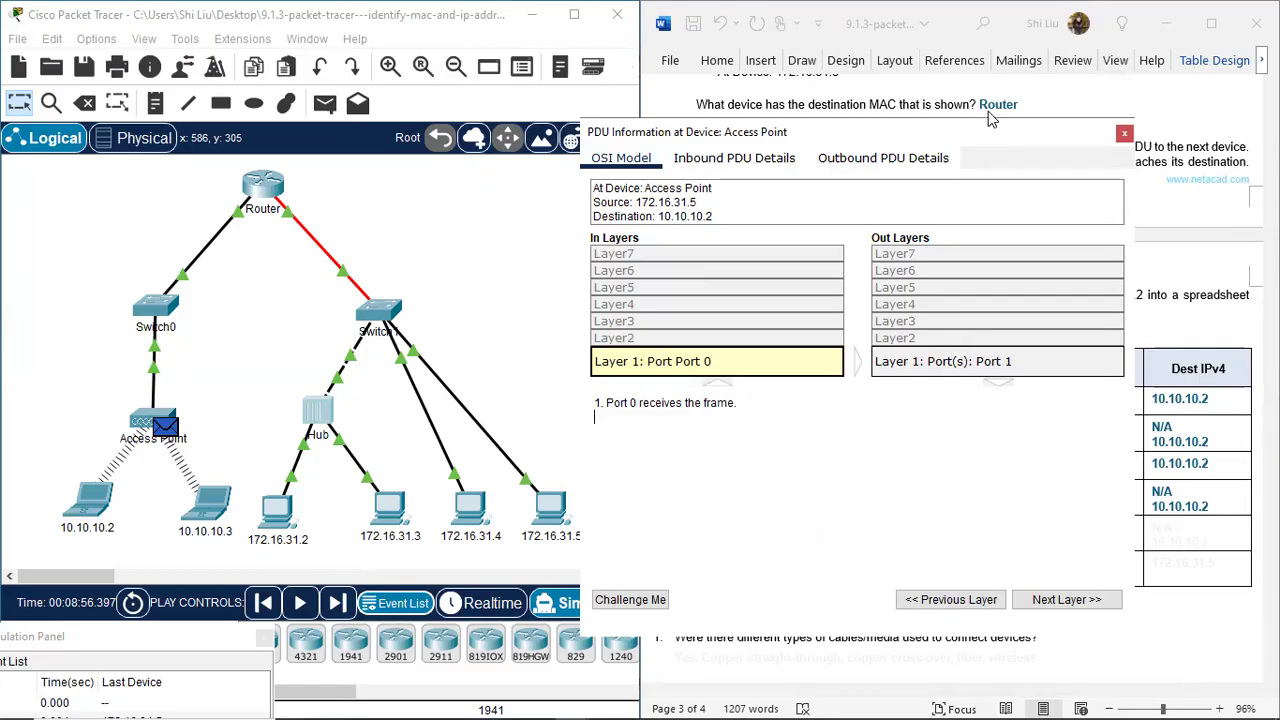
Move the Access Point's PDU information off the worksheet table and examine the IP header in its outbound details
drag(967, 135, 476, 235)
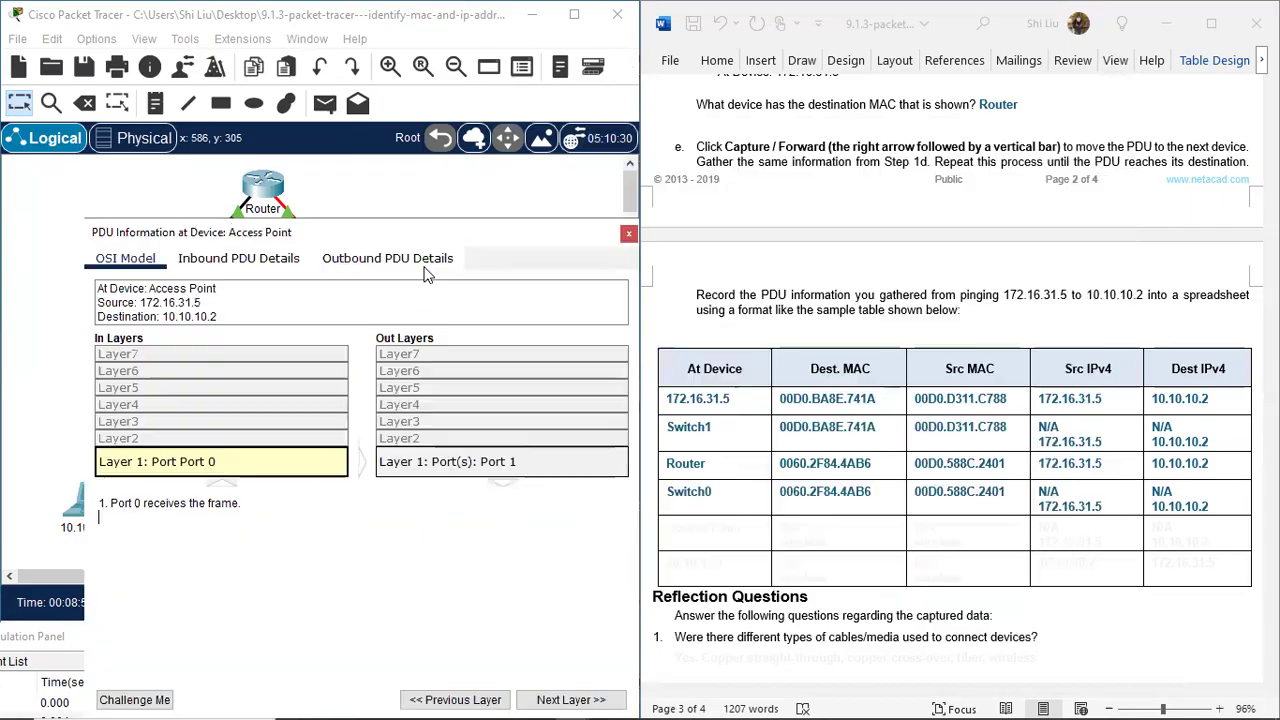
click(387, 258)
scroll(412, 429, down, 10)
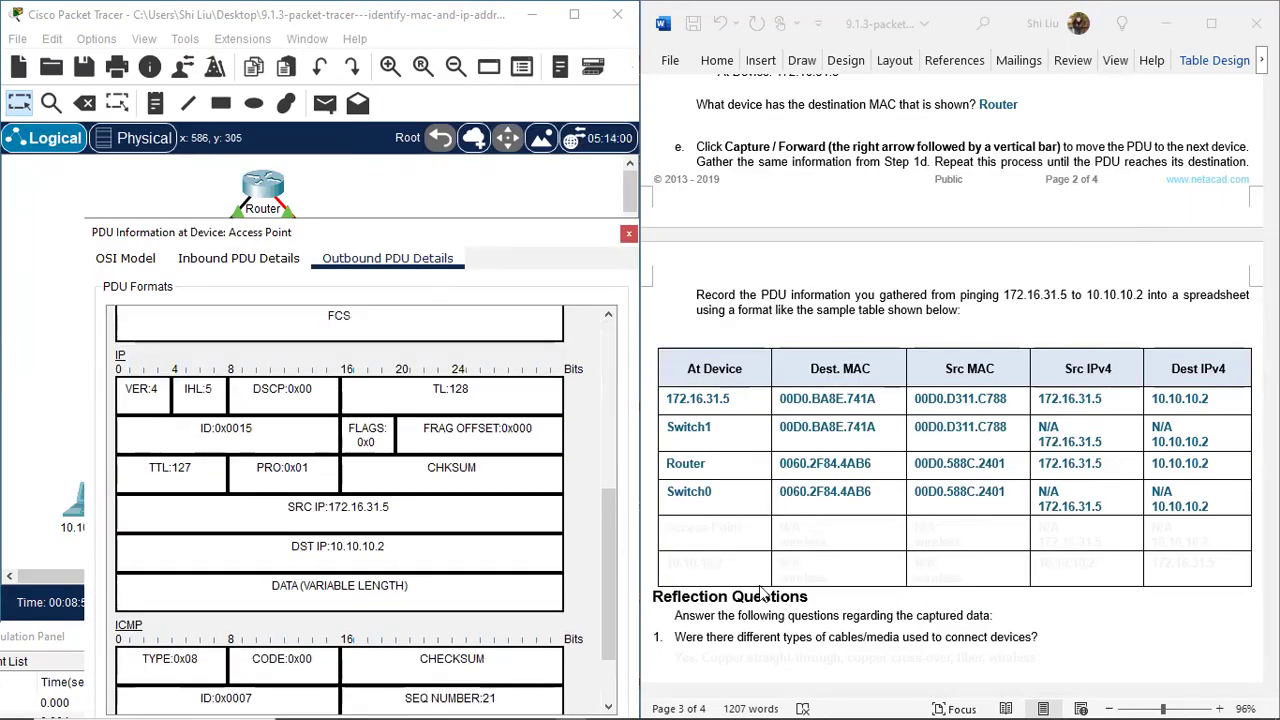
Apply the blue font color to the Access Point device name, Src IPv4 N/A 172.16.31.5 and Dest IPv4 N/A 10.10.10.2
click(671, 527)
drag(671, 527, 752, 533)
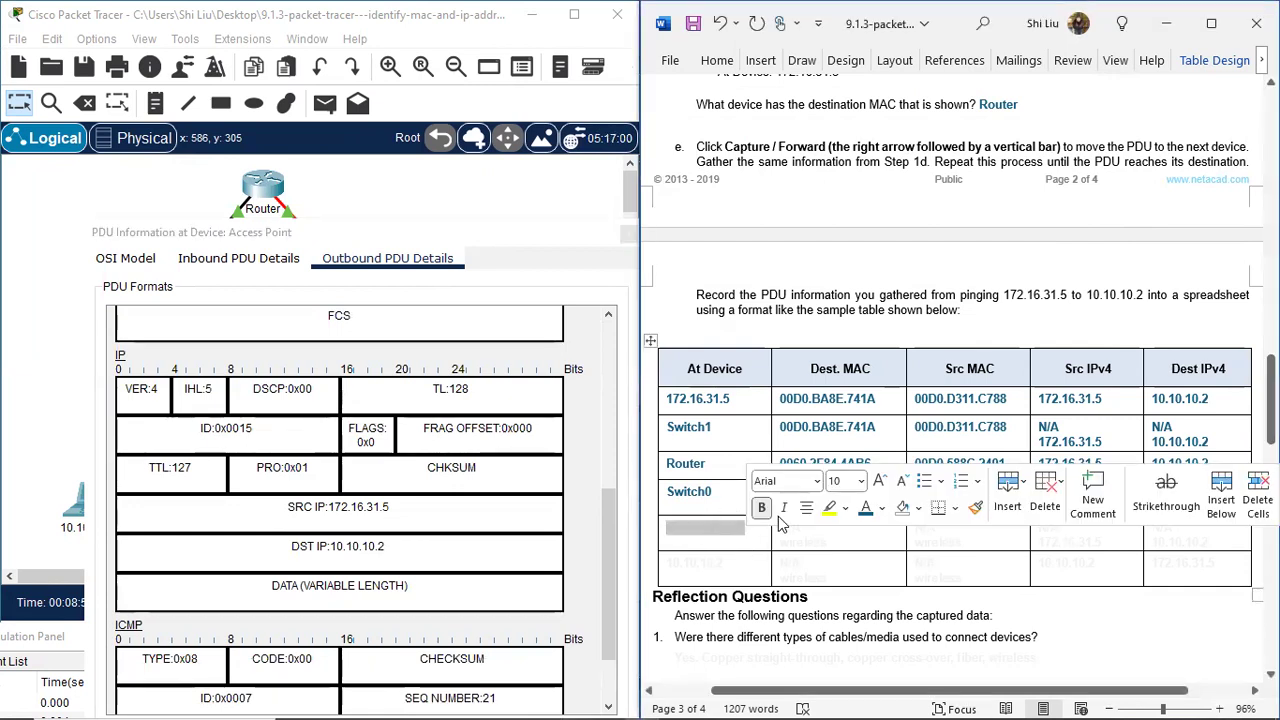
click(866, 507)
click(1175, 538)
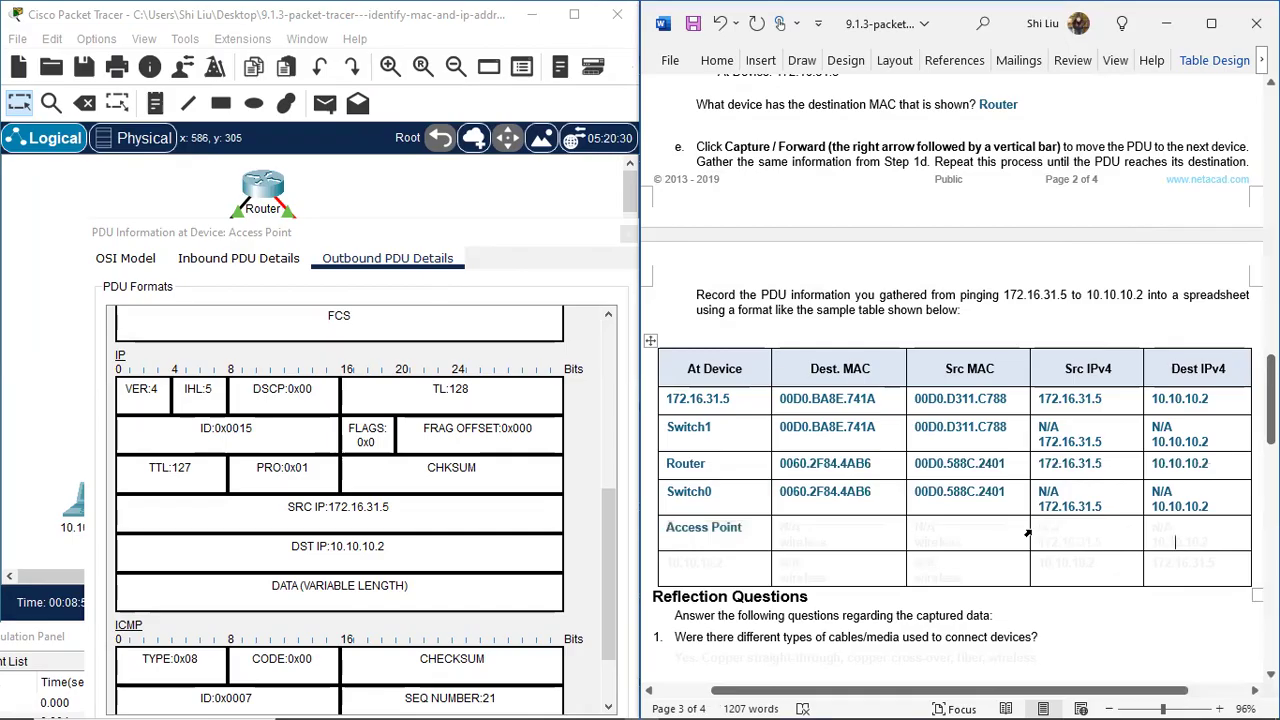
drag(1040, 535, 1192, 535)
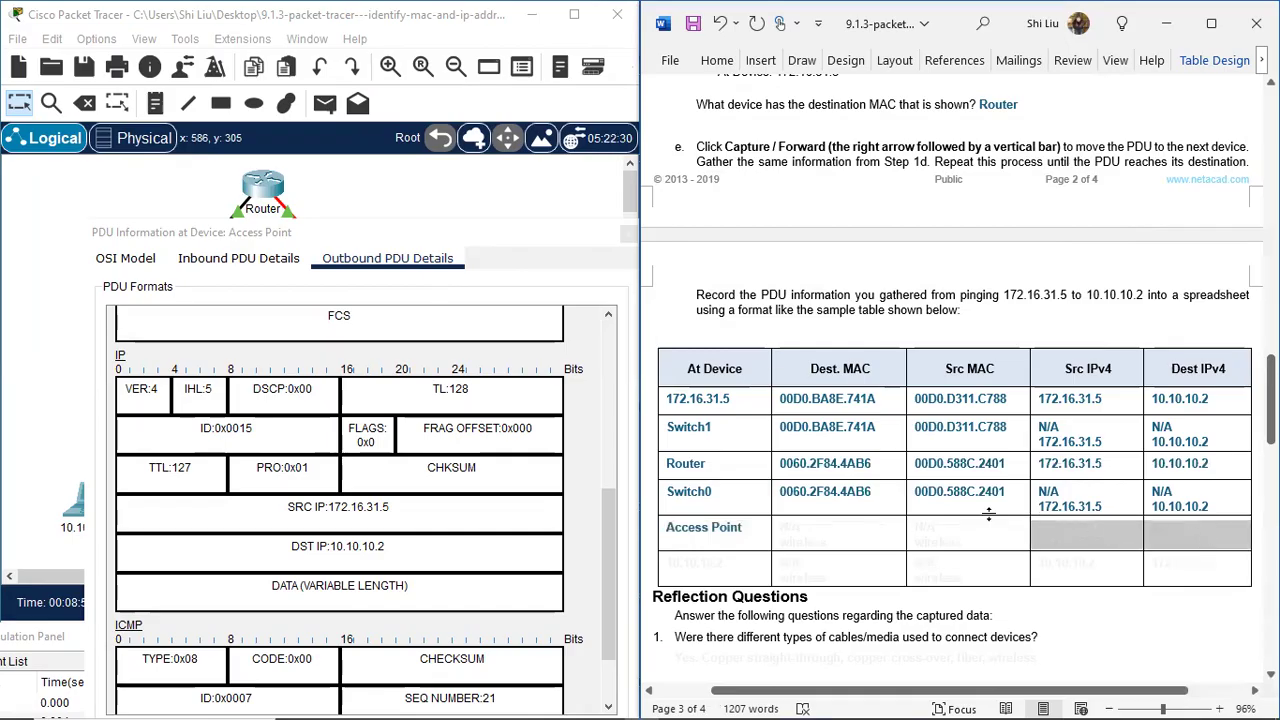
click(866, 507)
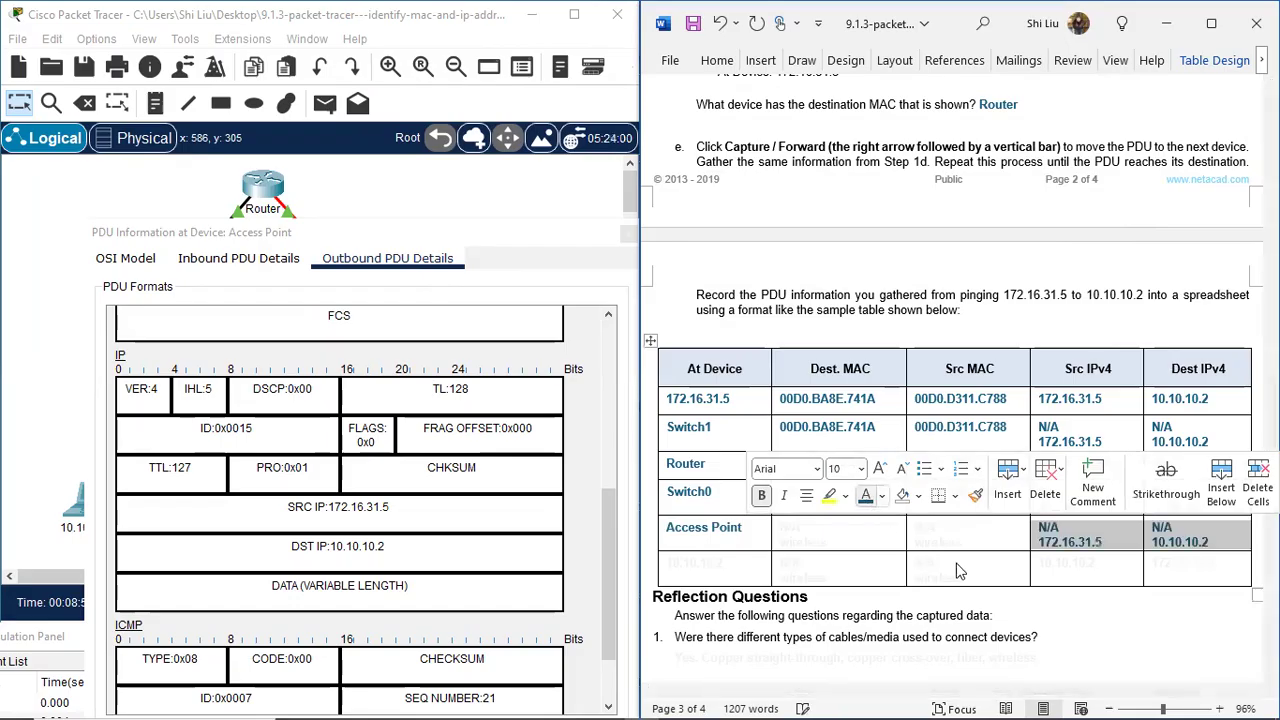
click(1082, 561)
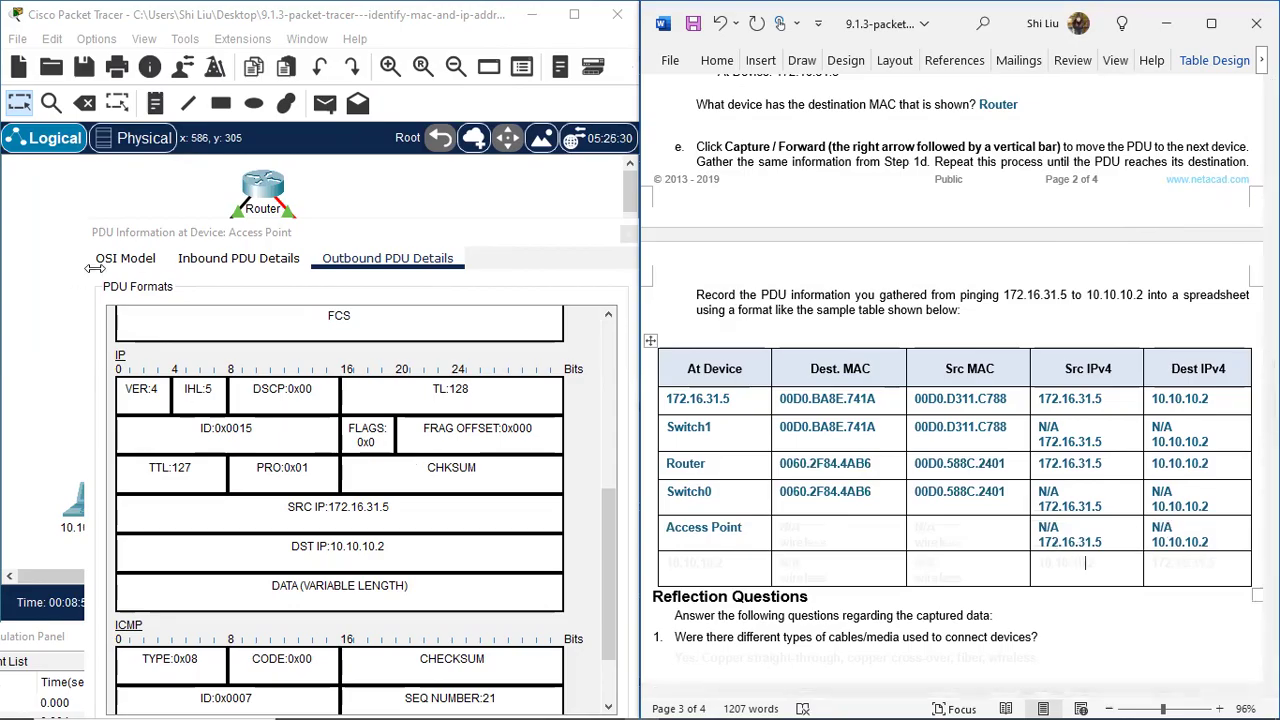
Review the Access Point's OSI model and outbound 802.11 Wireless header, with the PDU information moved clear of the topology
click(125, 258)
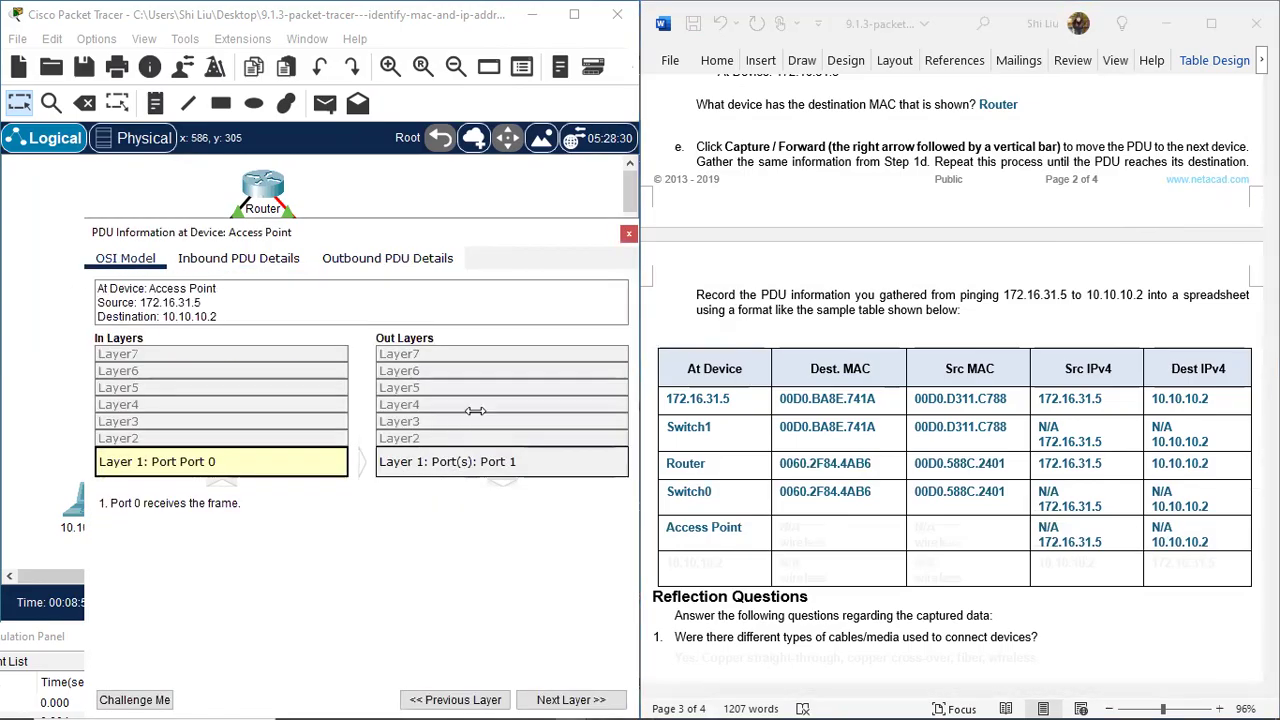
click(387, 258)
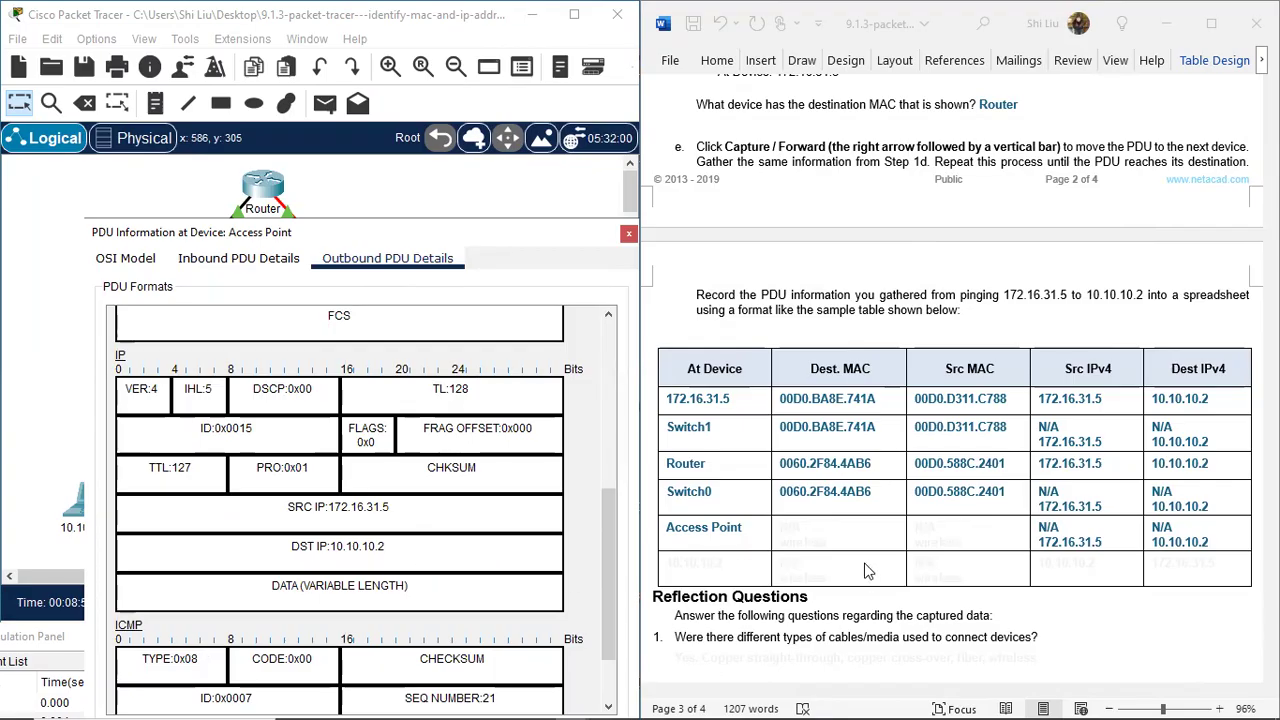
scroll(336, 508, up, 5)
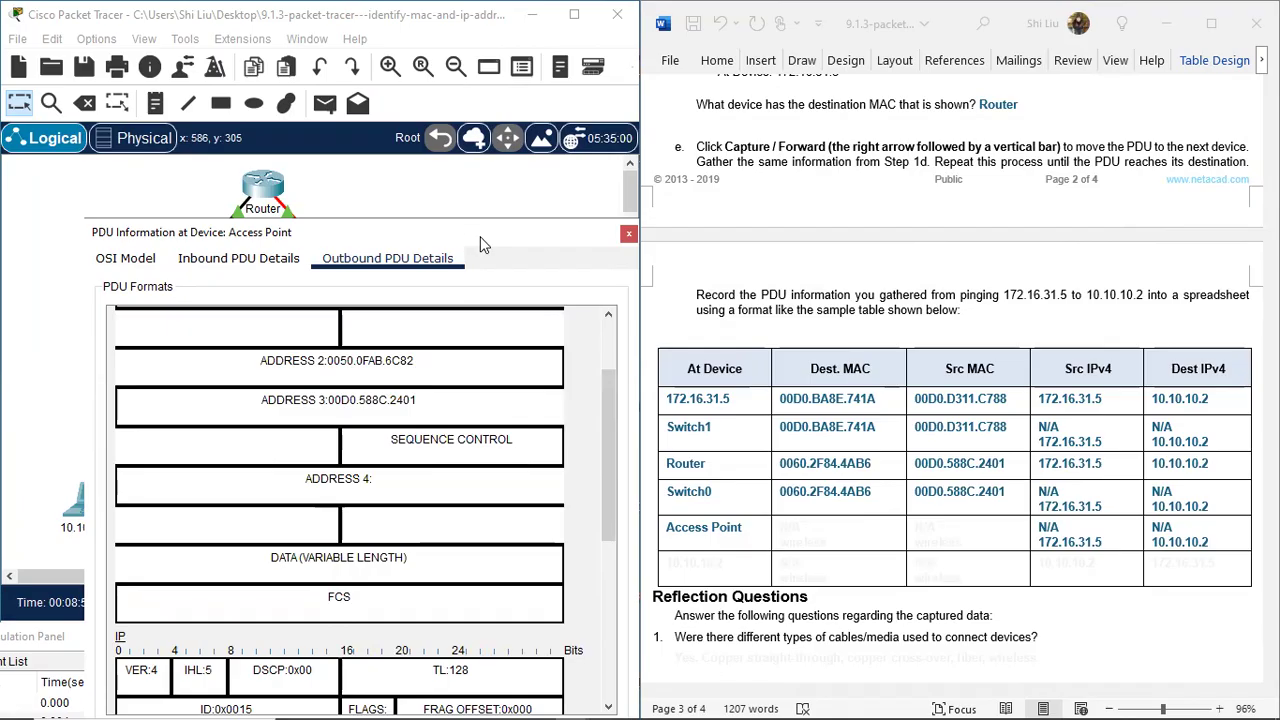
drag(480, 245, 996, 179)
scroll(971, 383, up, 1)
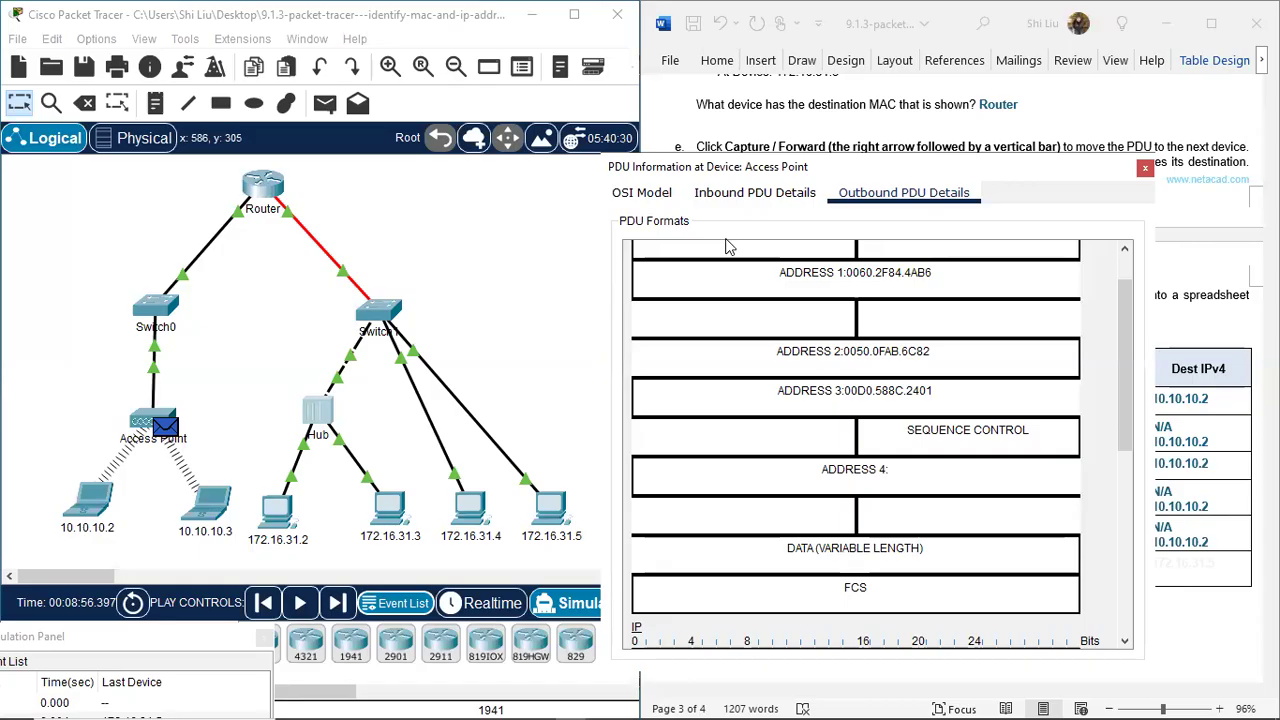
scroll(727, 246, up, 1)
Compare Address 3 and Address 1 in the outbound 802.11 header with the router and laptop 10.10.10.2 in the topology
drag(938, 447, 908, 447)
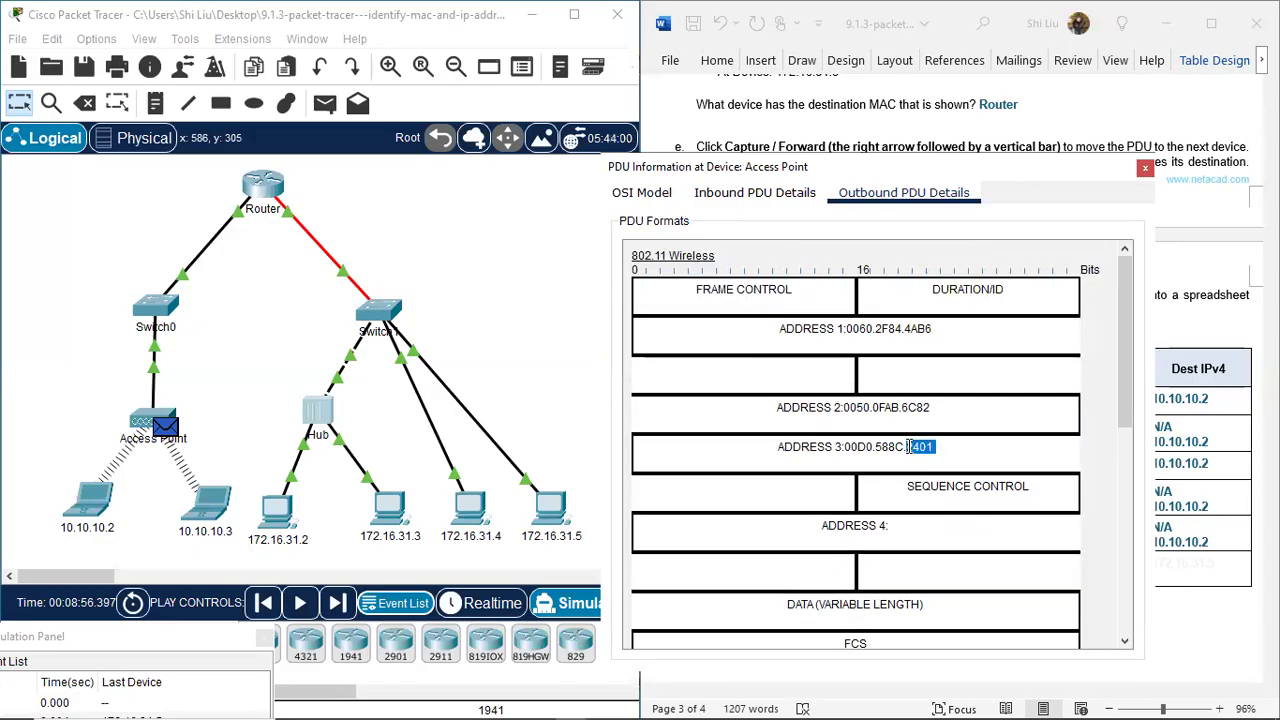
drag(217, 196, 250, 225)
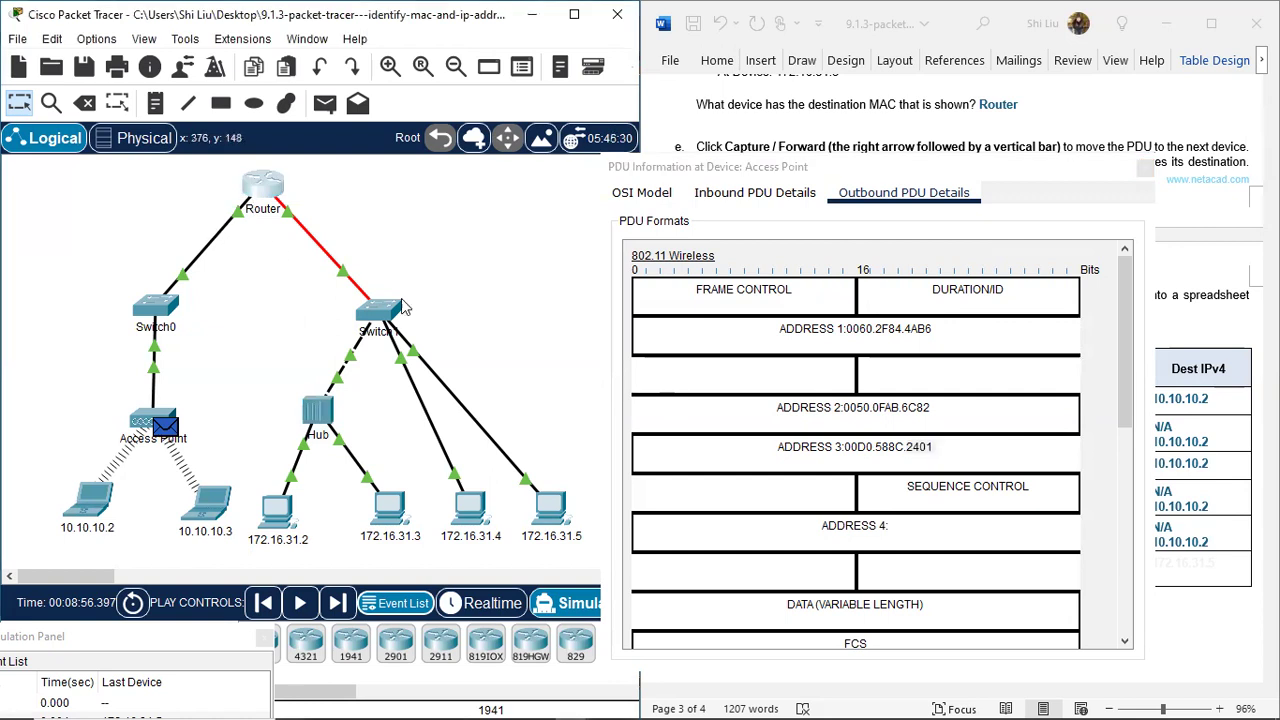
drag(933, 330, 907, 332)
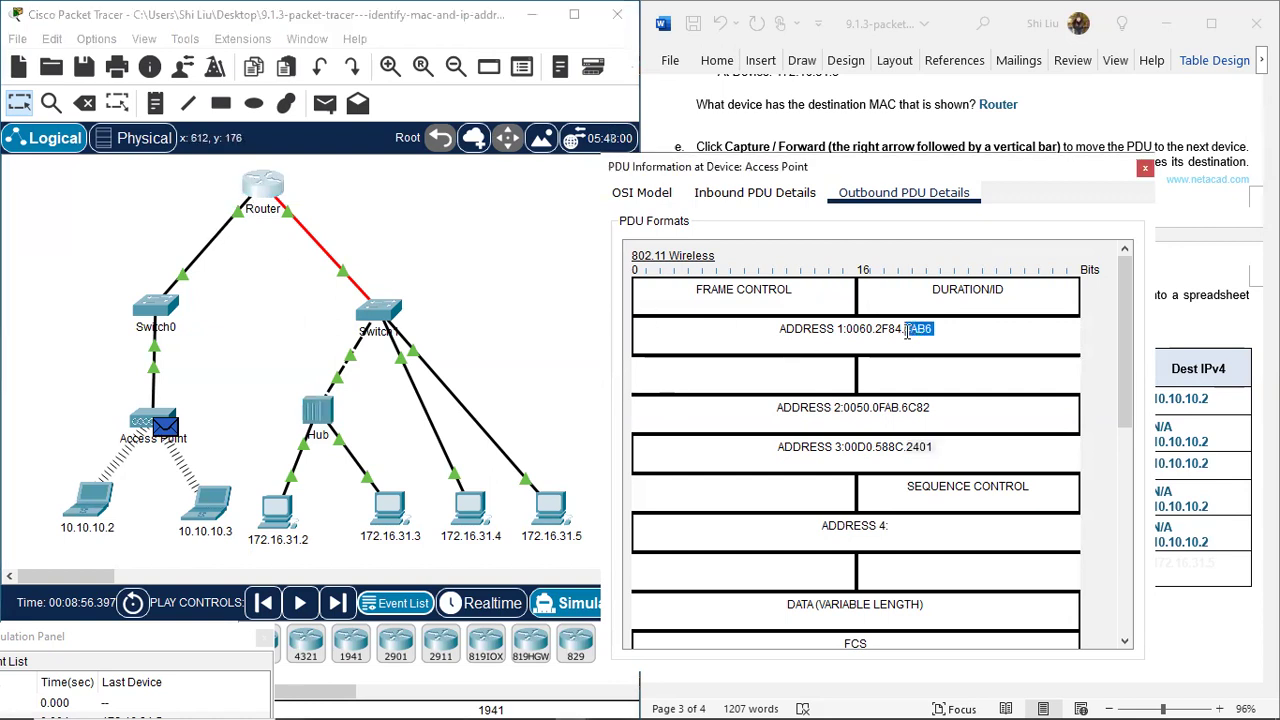
drag(51, 469, 152, 568)
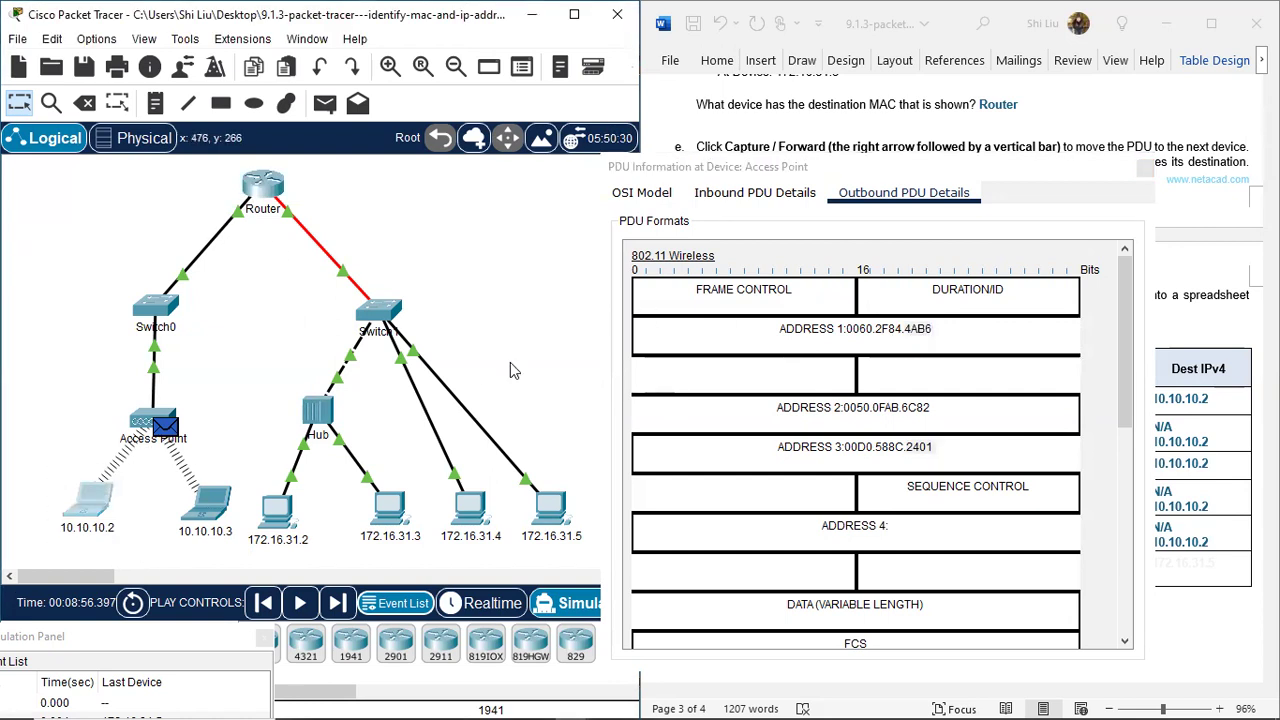
click(754, 326)
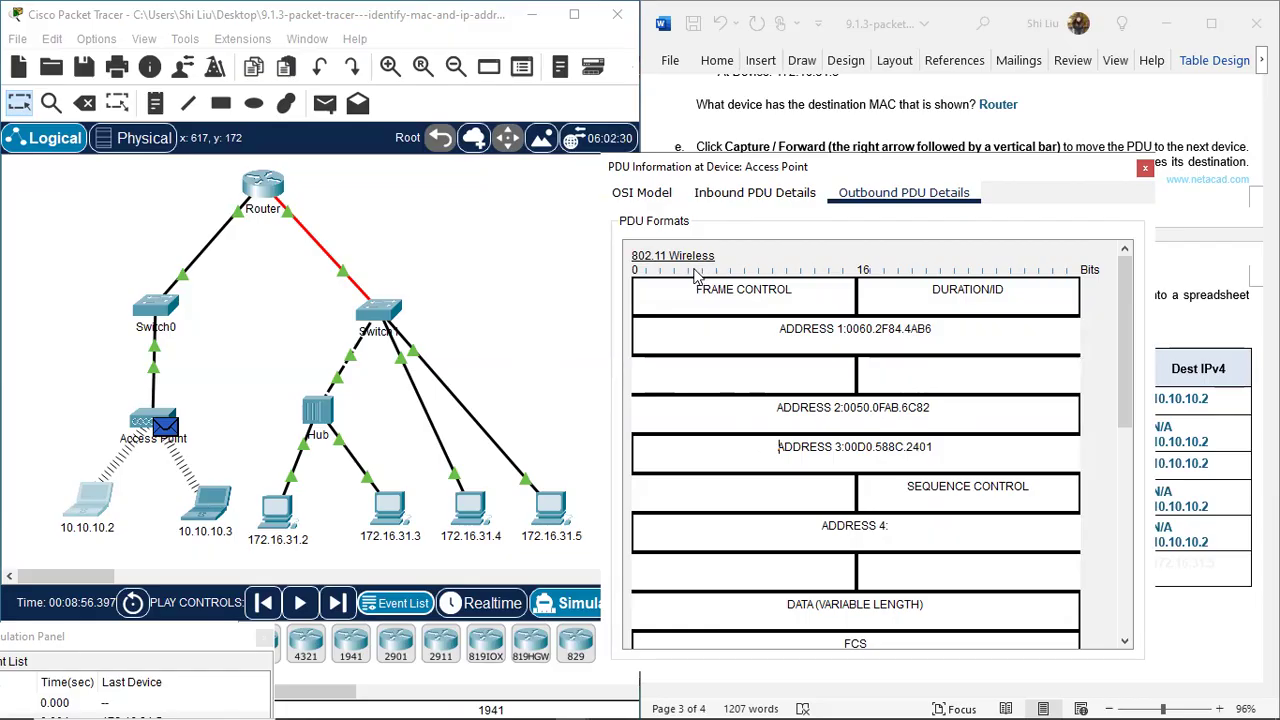
Examine the destination and source MAC addresses in the Access Point's inbound Ethernet II header
click(766, 195)
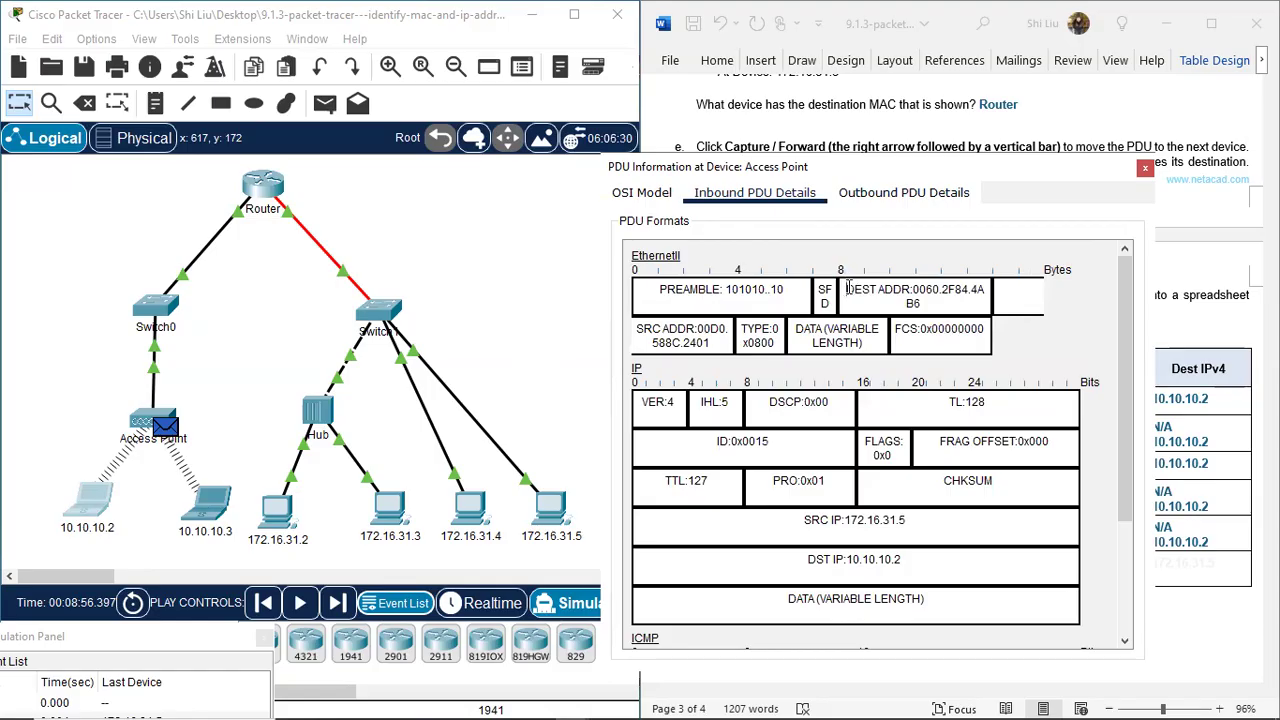
drag(847, 288, 903, 285)
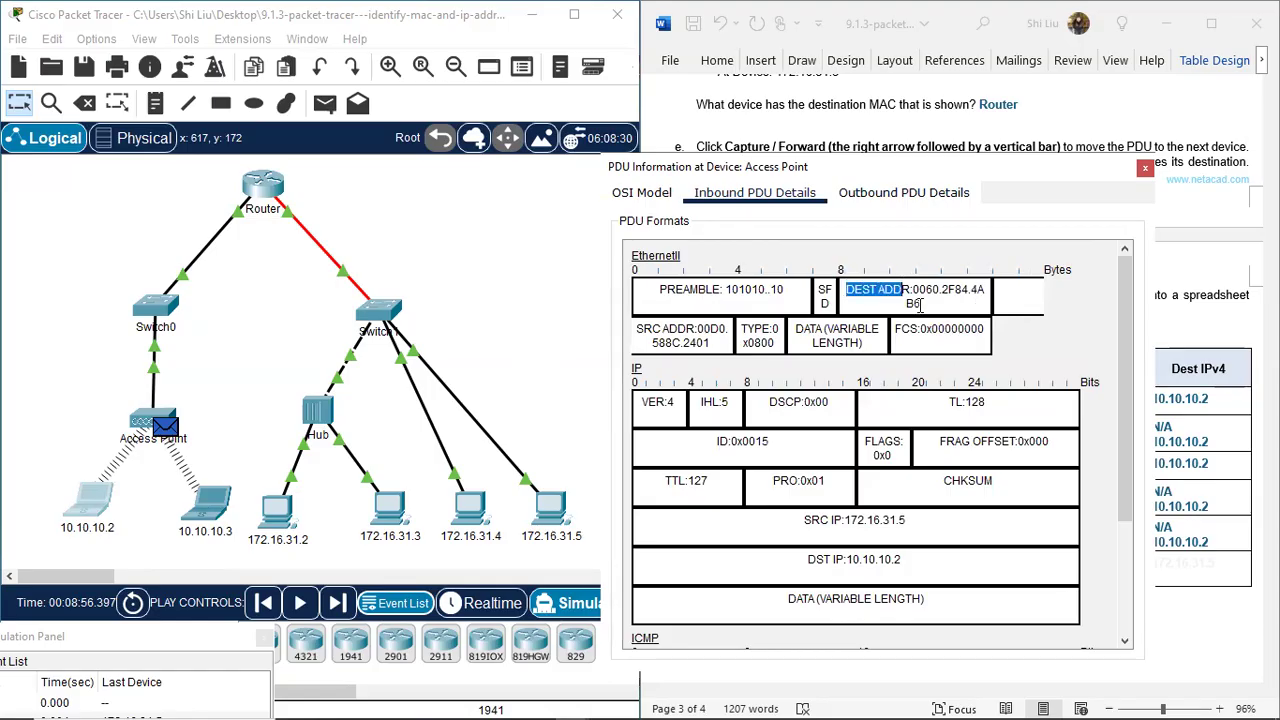
drag(639, 333, 711, 344)
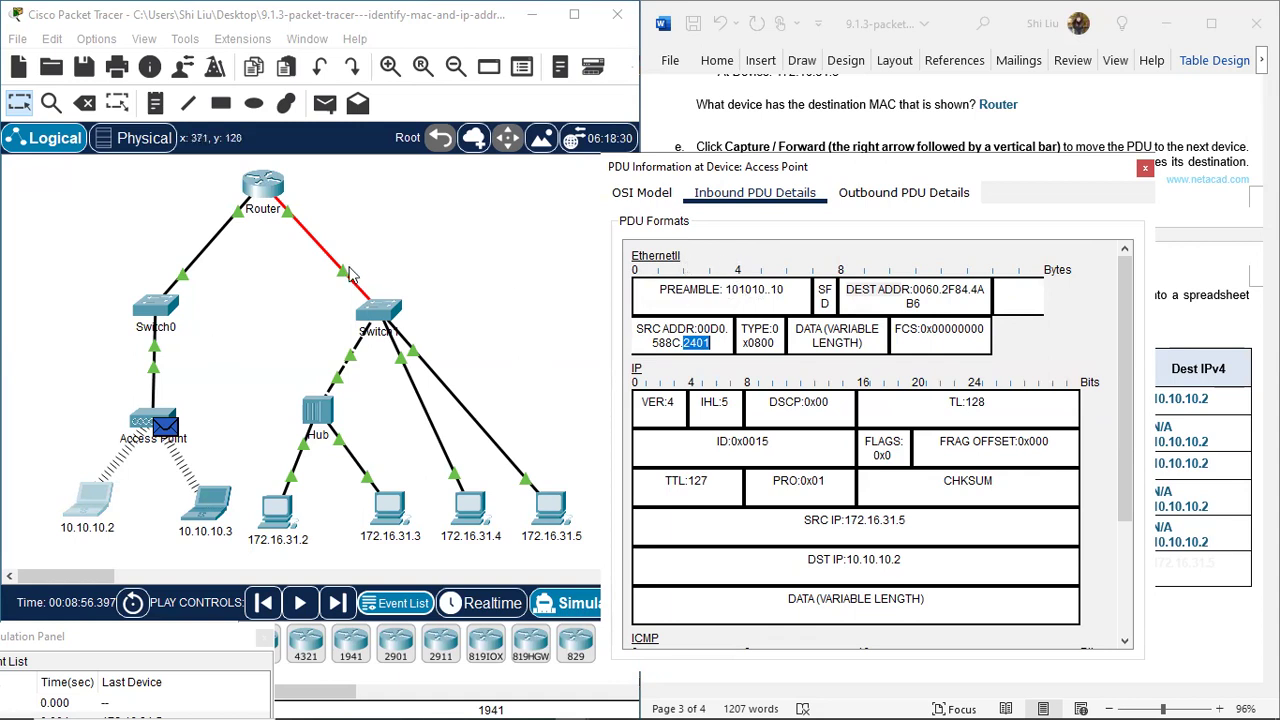
Locate the Access Point's wired side in the topology and compare it with its outbound 802.11 Wireless header
drag(133, 393, 178, 410)
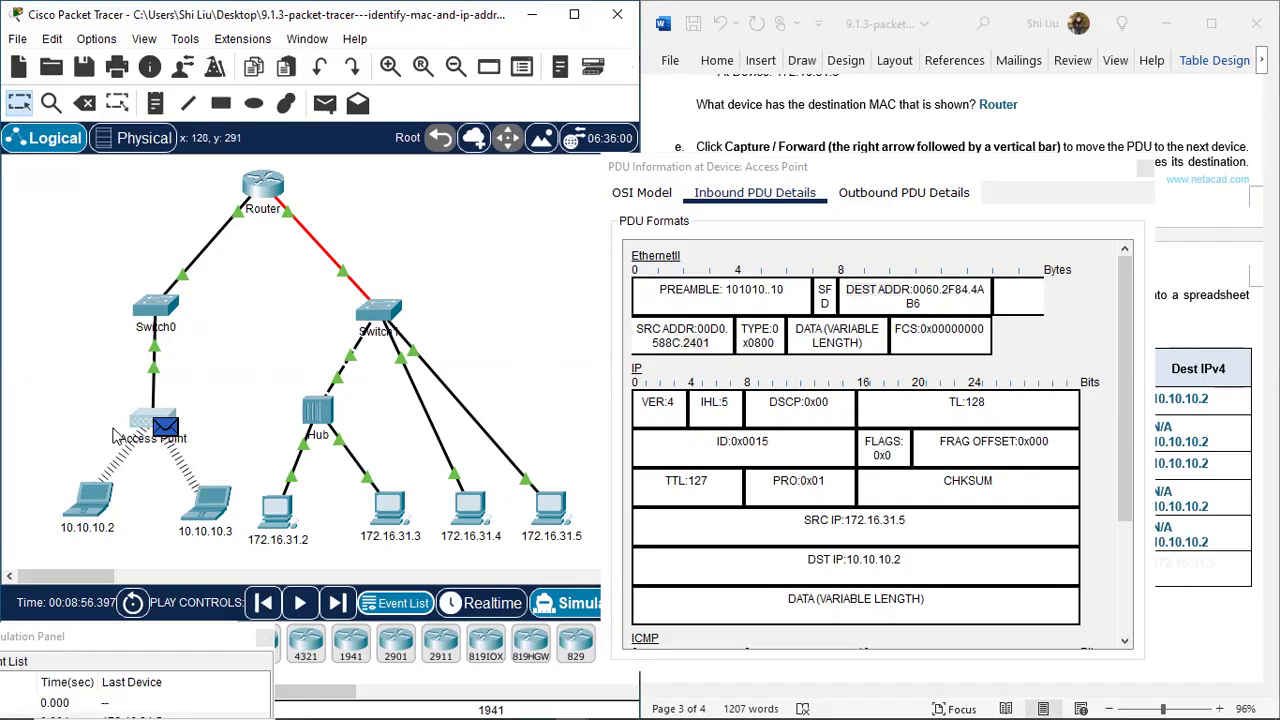
click(903, 194)
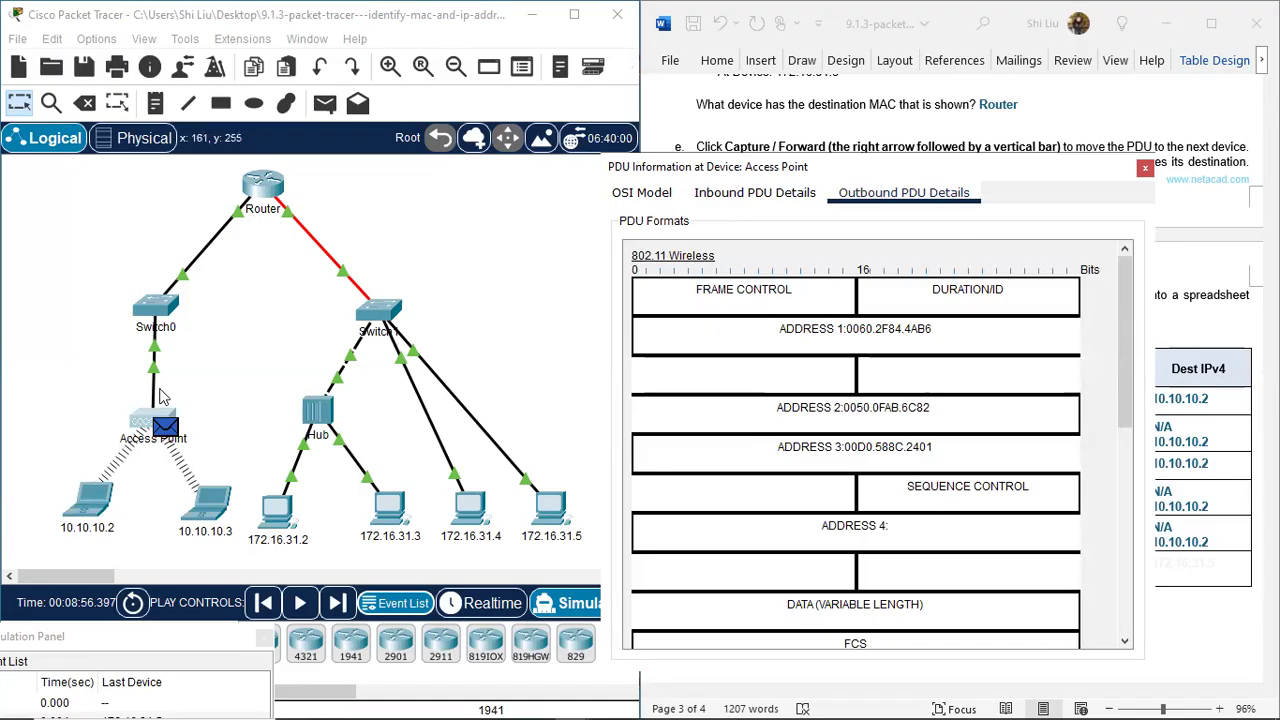
drag(140, 391, 164, 395)
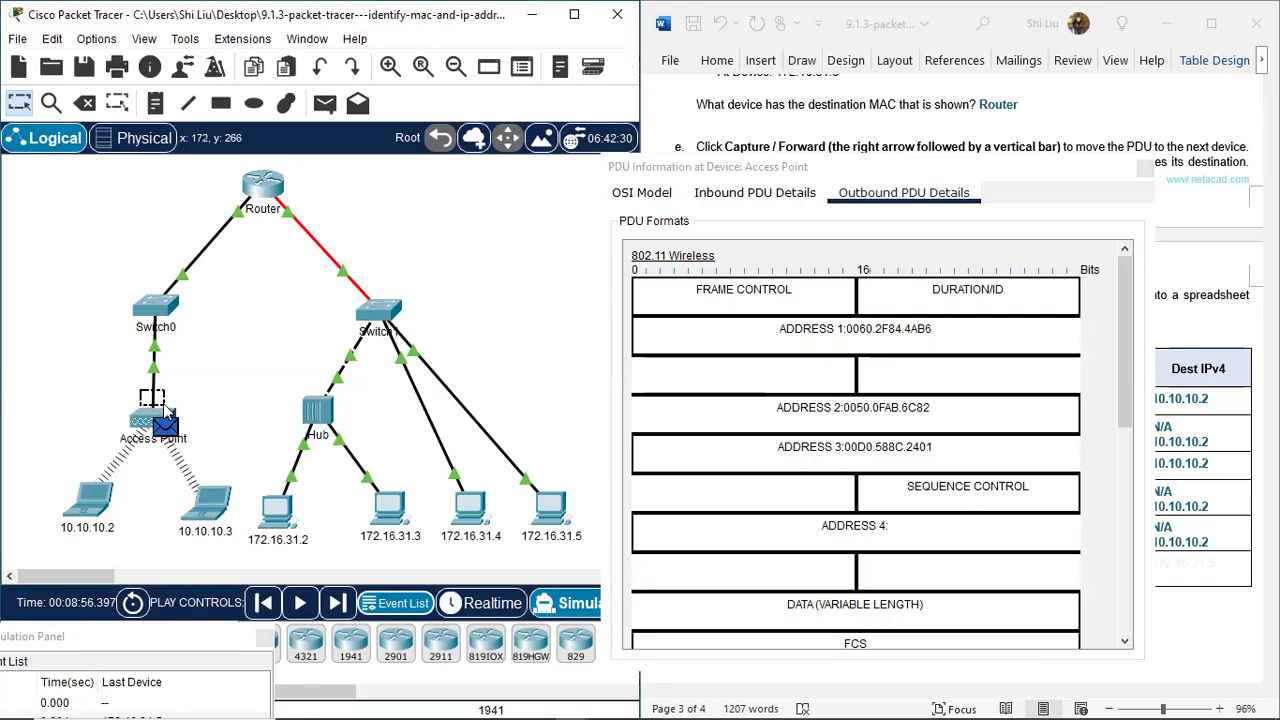
Compare the Access Point's wireless side in the topology with its inbound Ethernet II and outbound 802.11 Wireless headers
drag(82, 434, 210, 473)
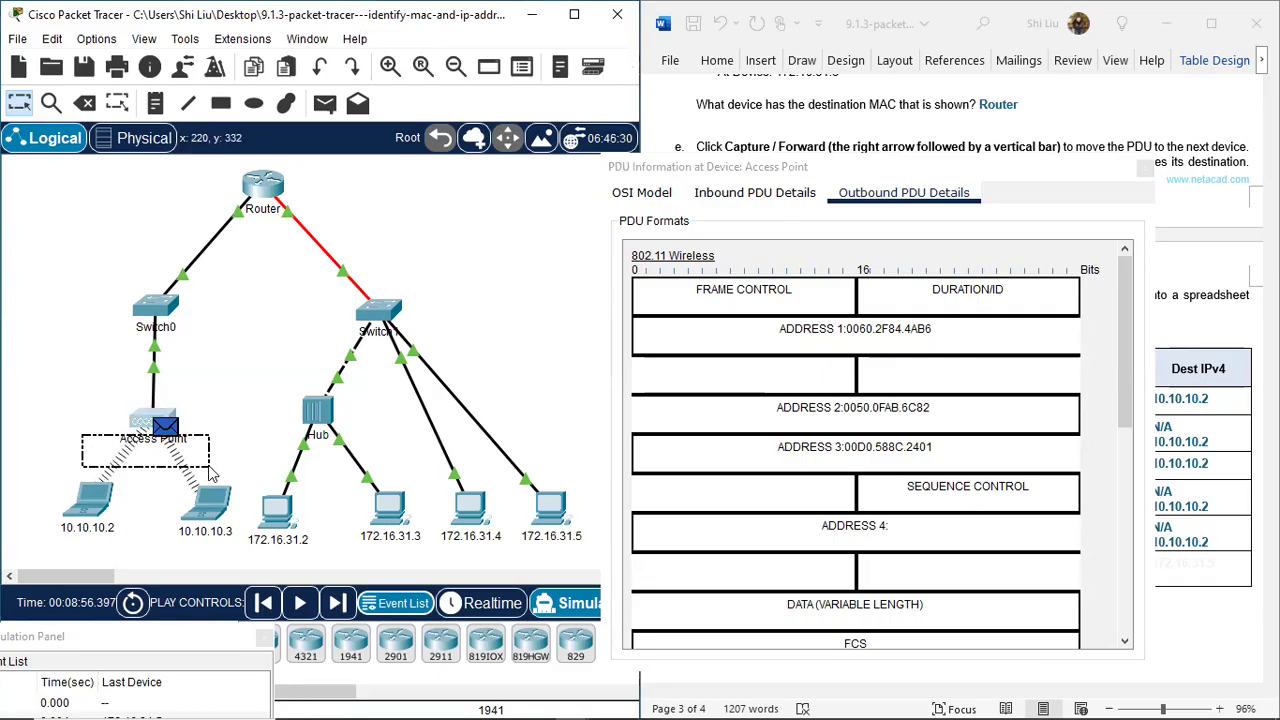
drag(210, 473, 211, 474)
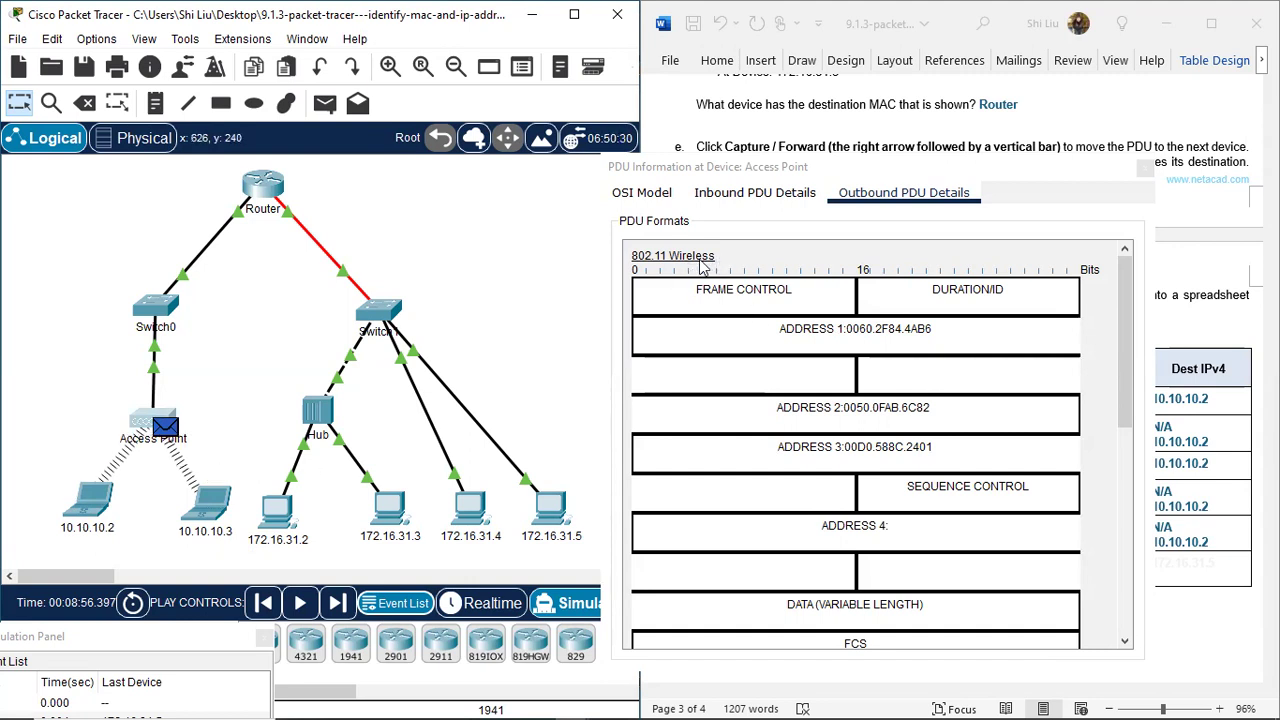
click(778, 199)
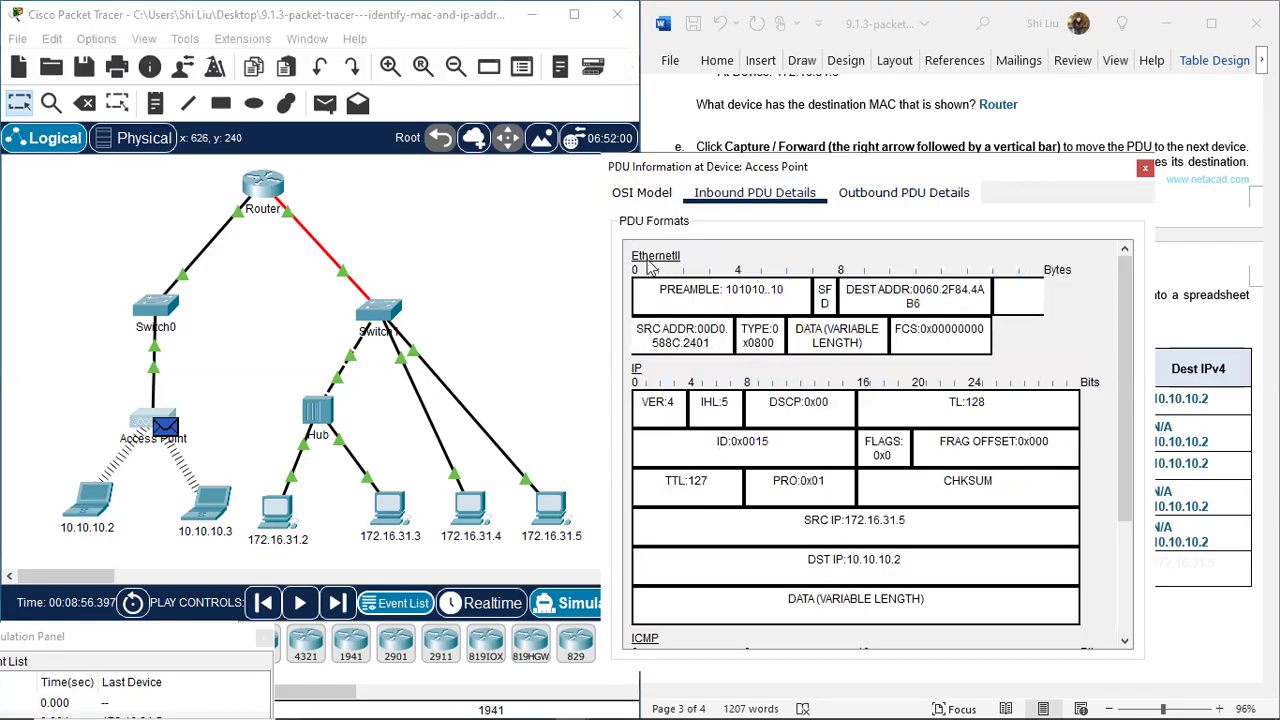
click(904, 197)
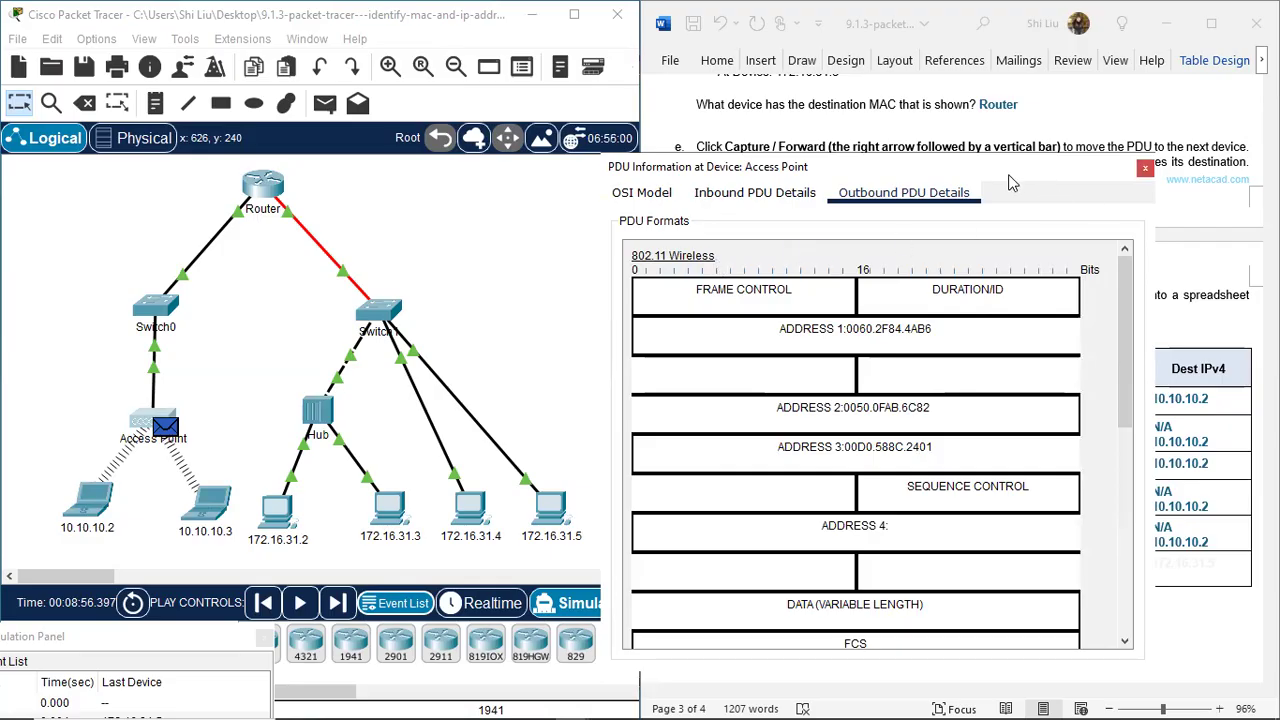
Record "N/A wireless" as both the Dest. MAC and Src MAC in the worksheet's Access Point row
drag(1010, 183, 402, 277)
click(783, 527)
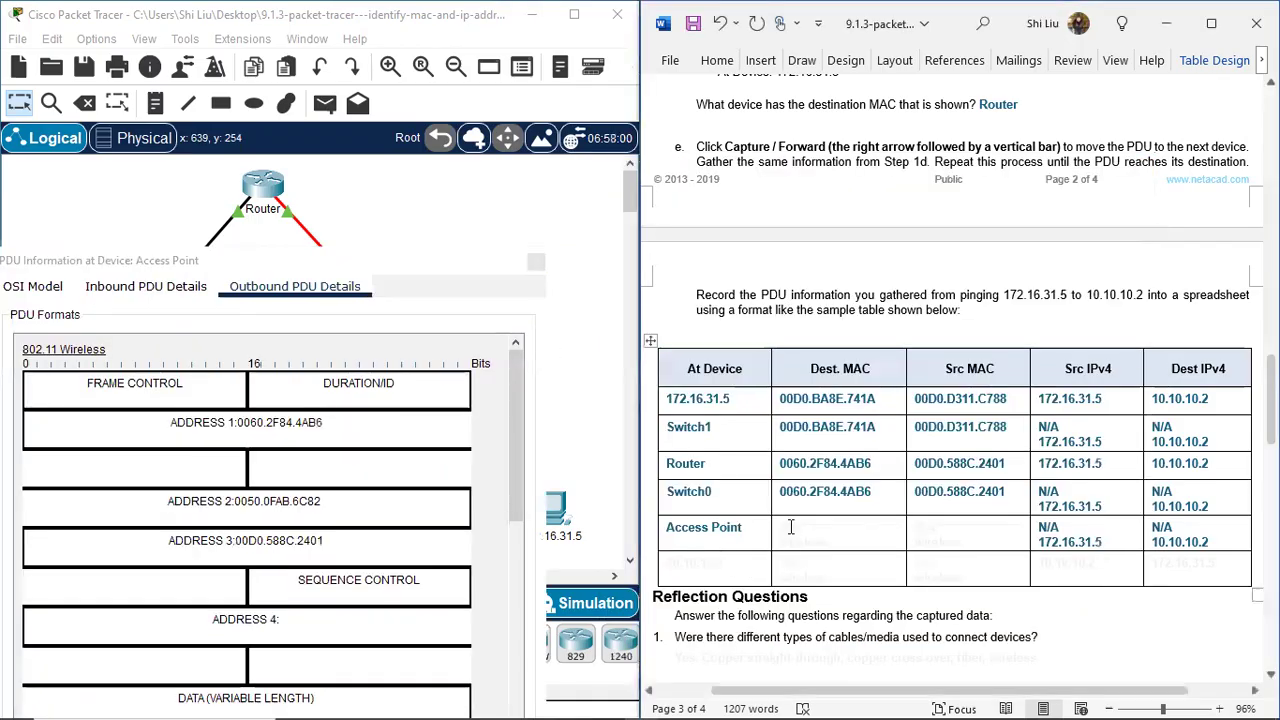
drag(783, 527, 985, 527)
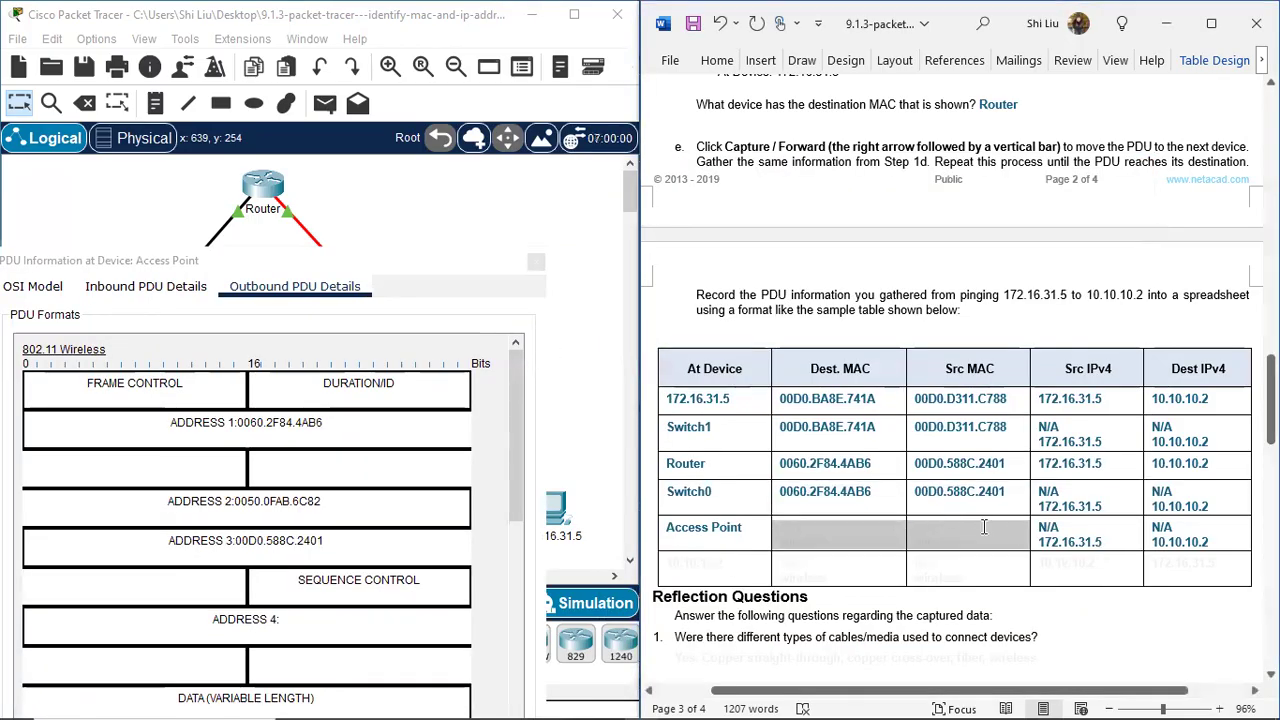
text(N/A wireless	N/A wireless)
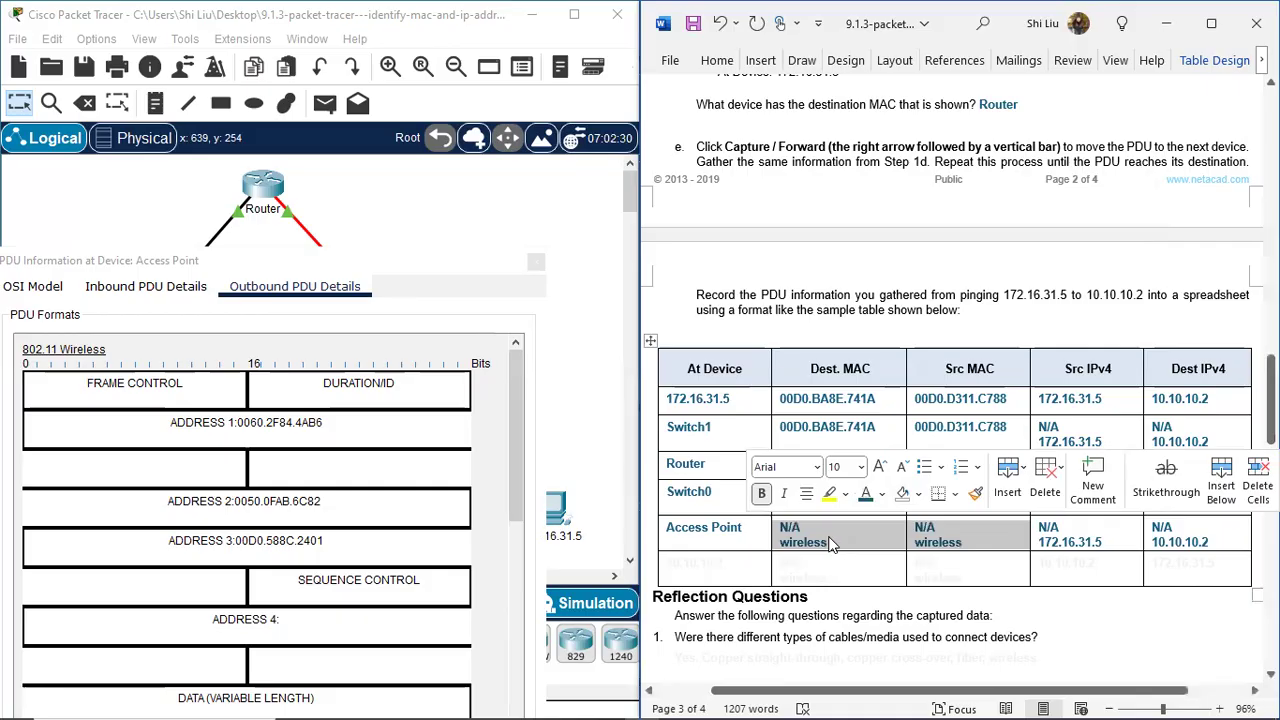
click(832, 563)
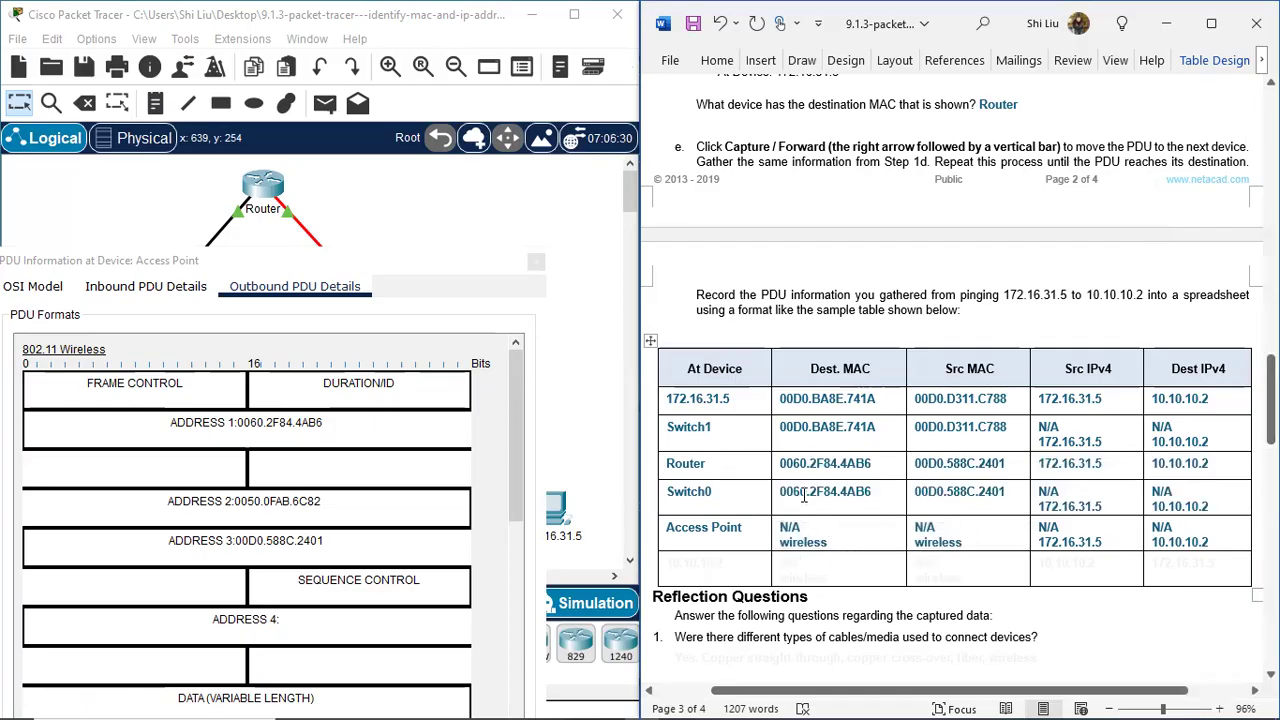
Close the Access Point's PDU information, forward the PDU one hop, and locate receiving laptops 10.10.10.2 and 10.10.10.3
drag(430, 262, 510, 246)
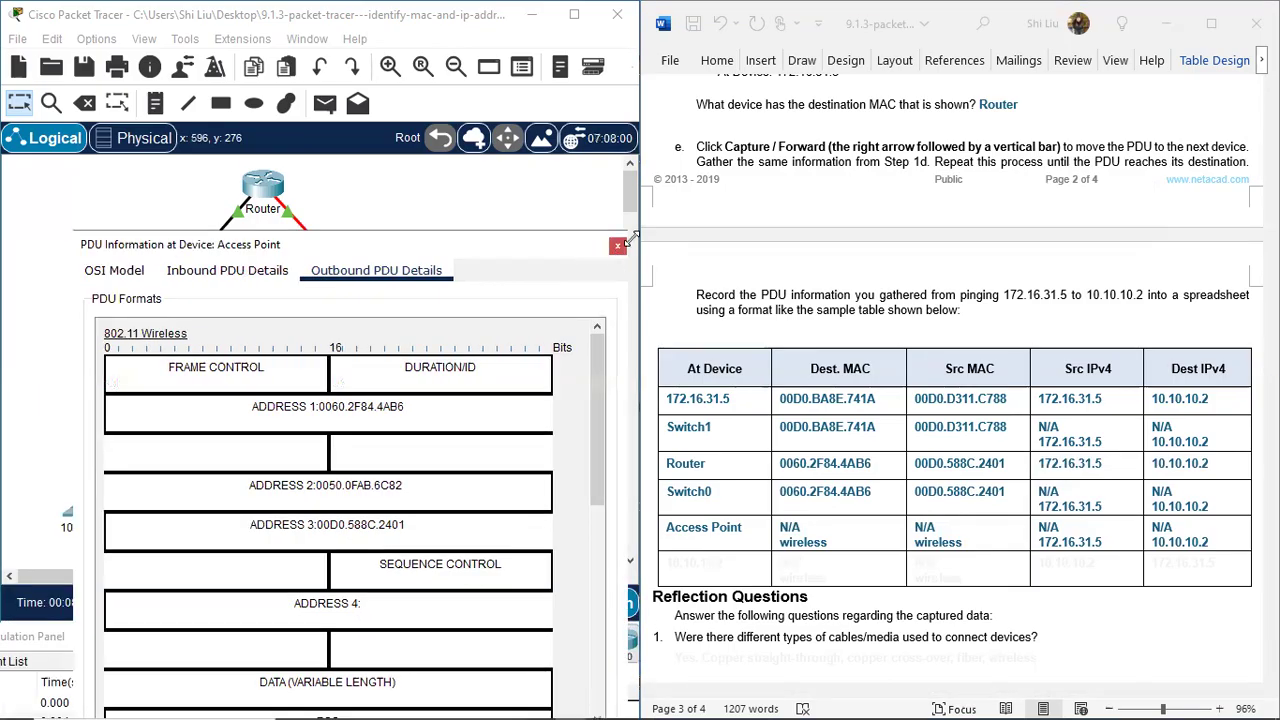
click(618, 248)
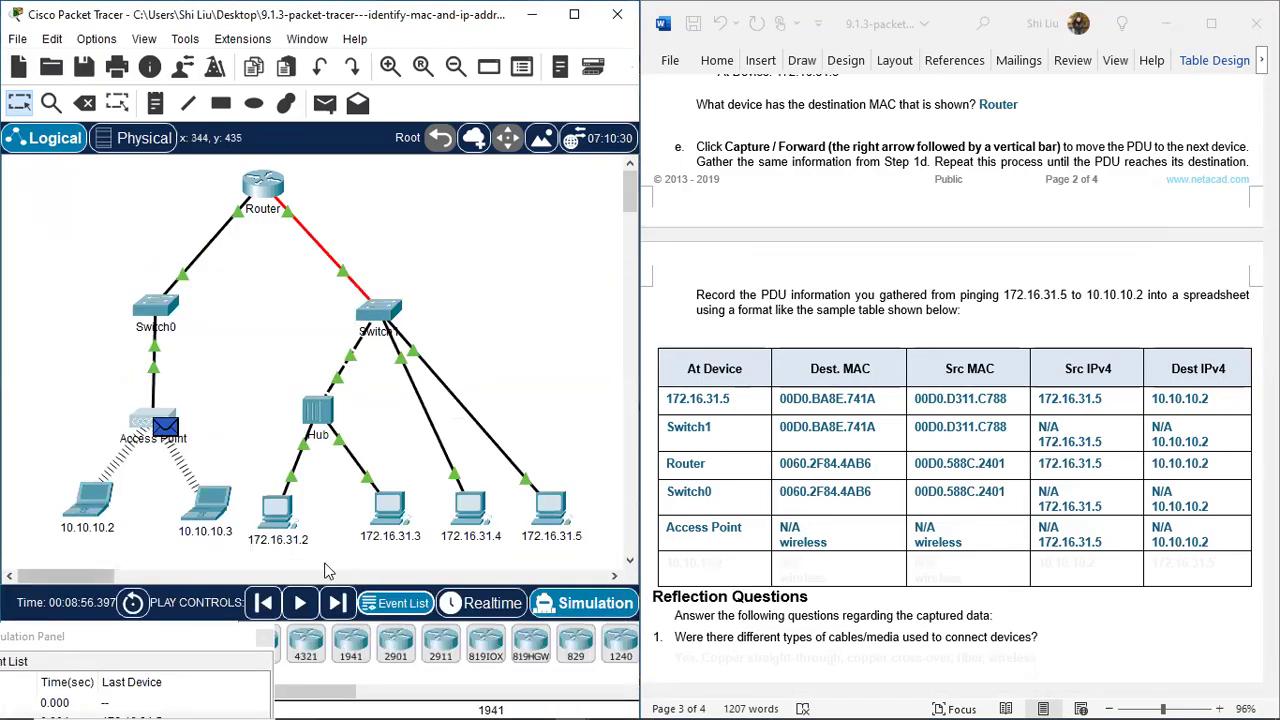
click(346, 606)
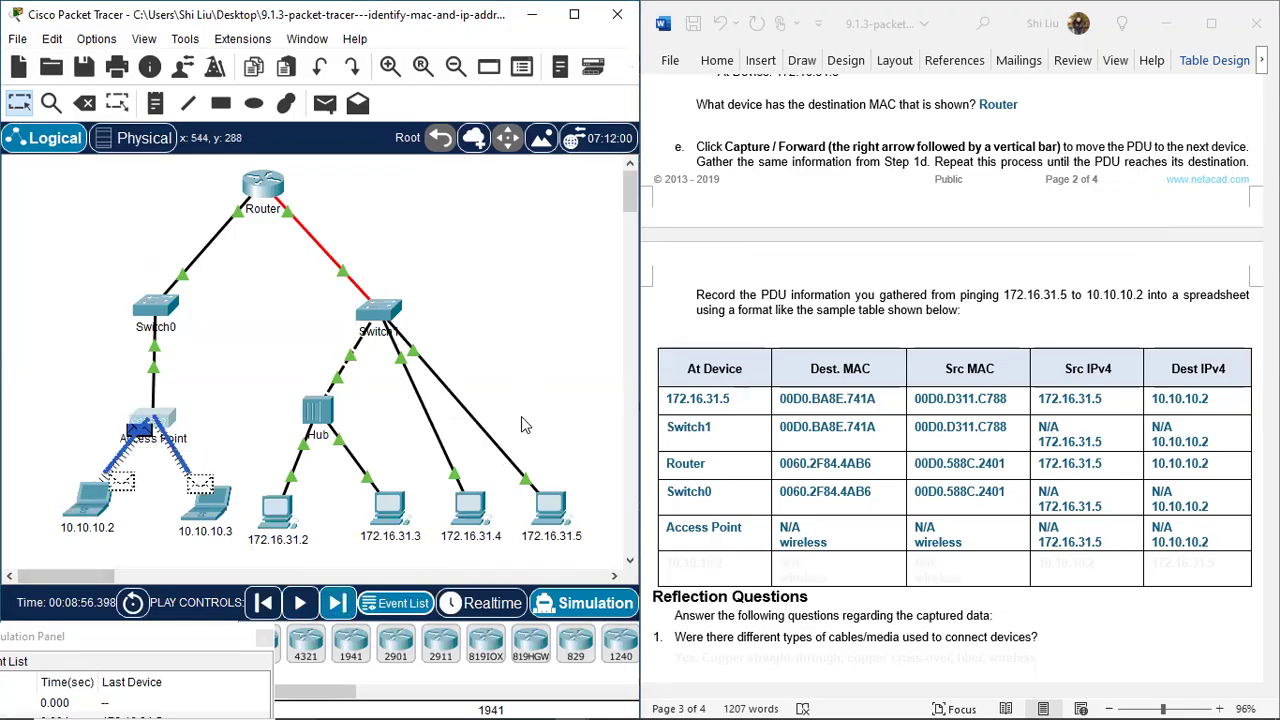
scroll(535, 410, down, 2)
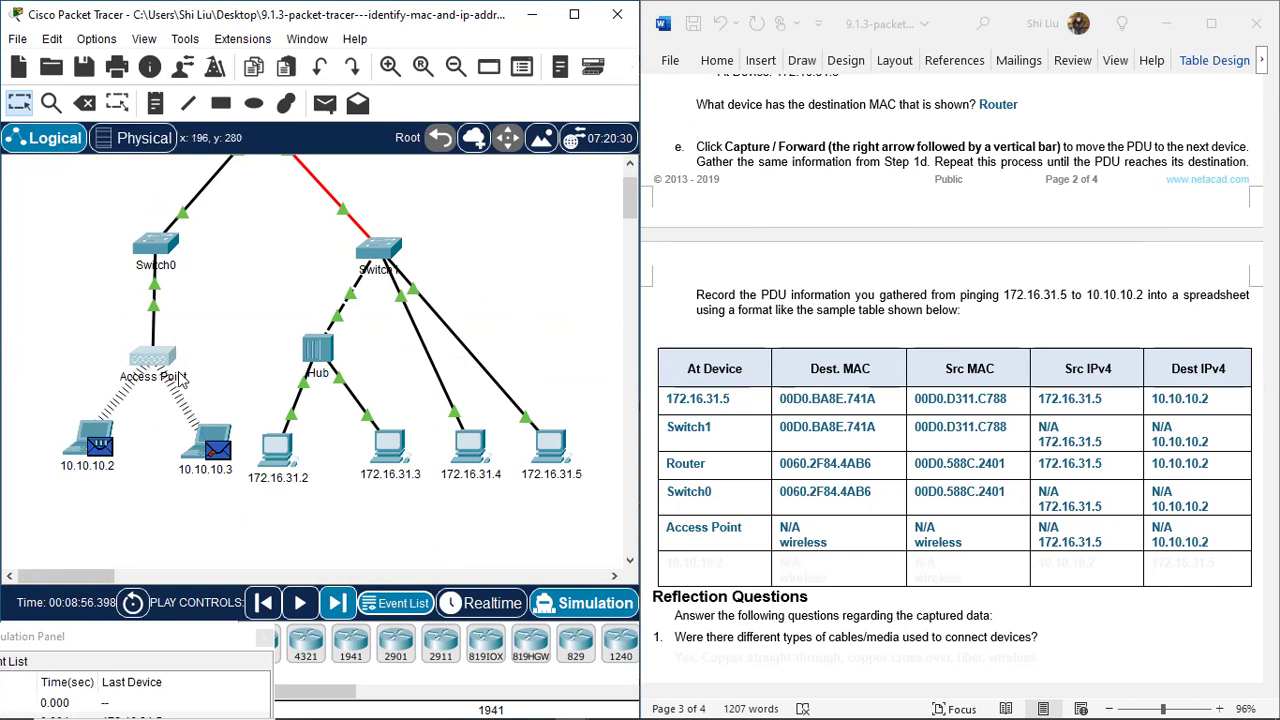
mouse_move(193, 398)
drag(52, 404, 128, 490)
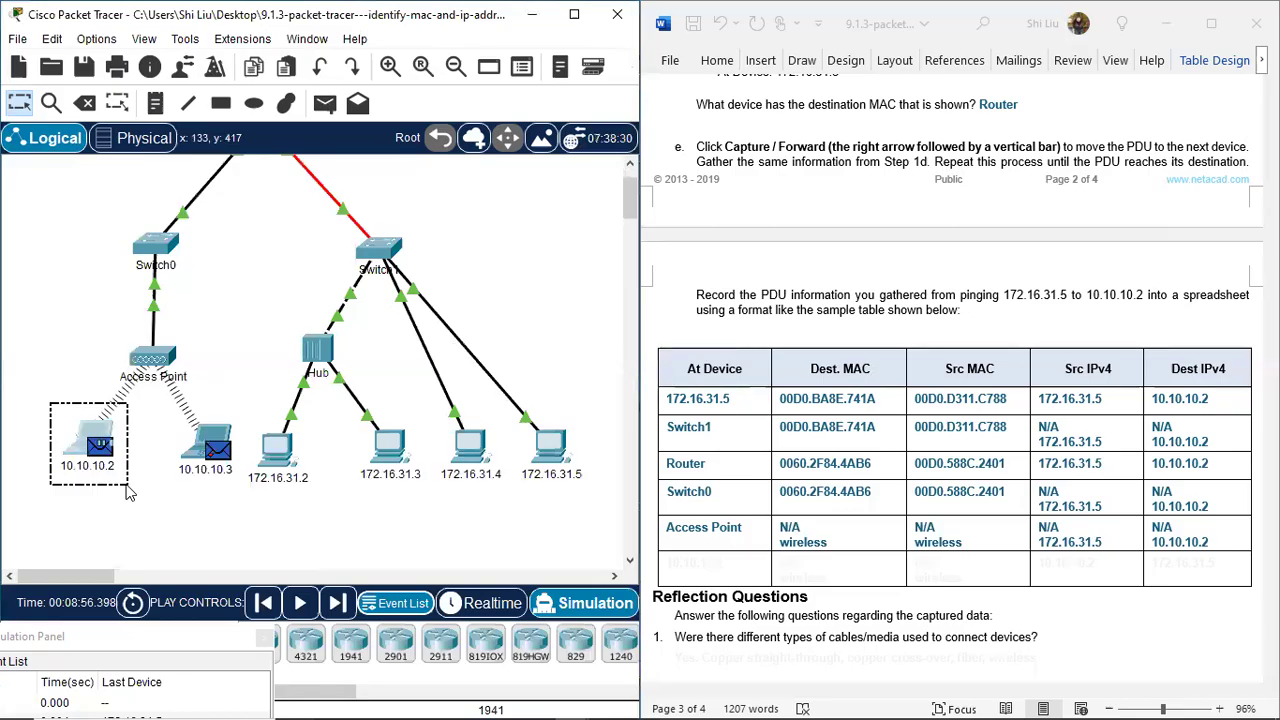
drag(162, 416, 247, 495)
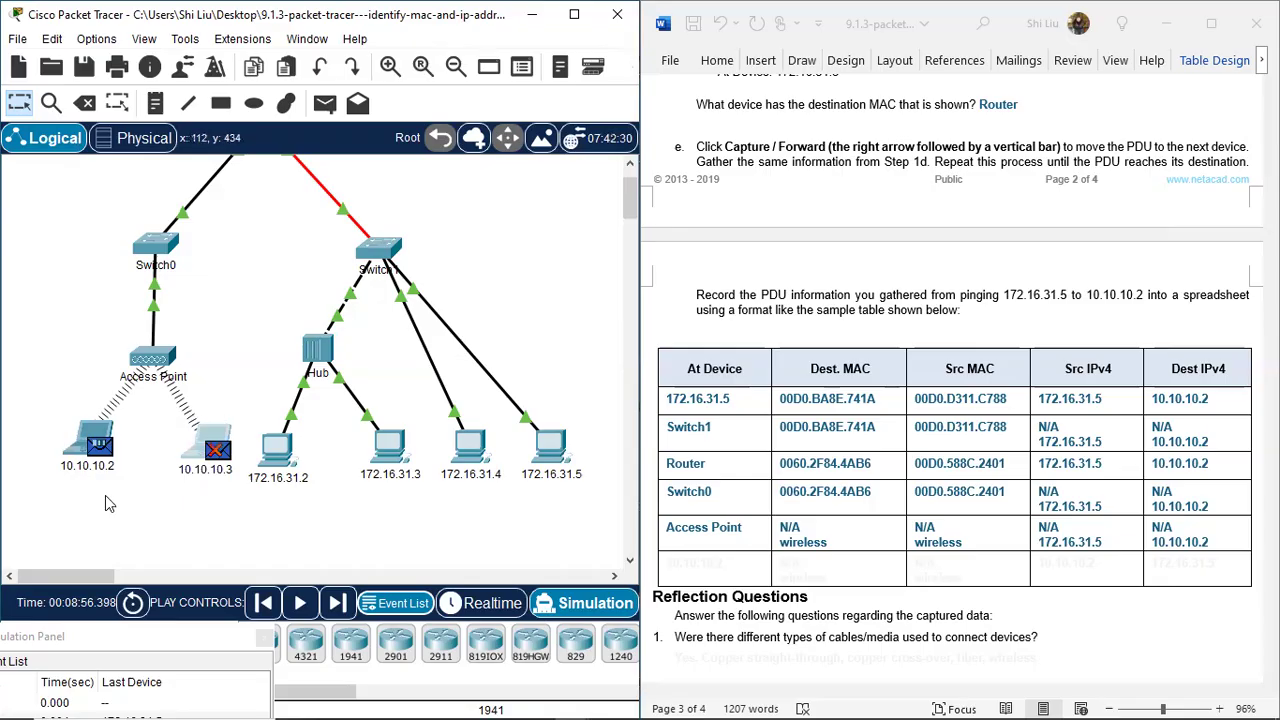
Examine the inbound and outbound OSI layers of the PDU at laptop 10.10.10.2, with its information window off the worksheet
click(106, 494)
click(100, 447)
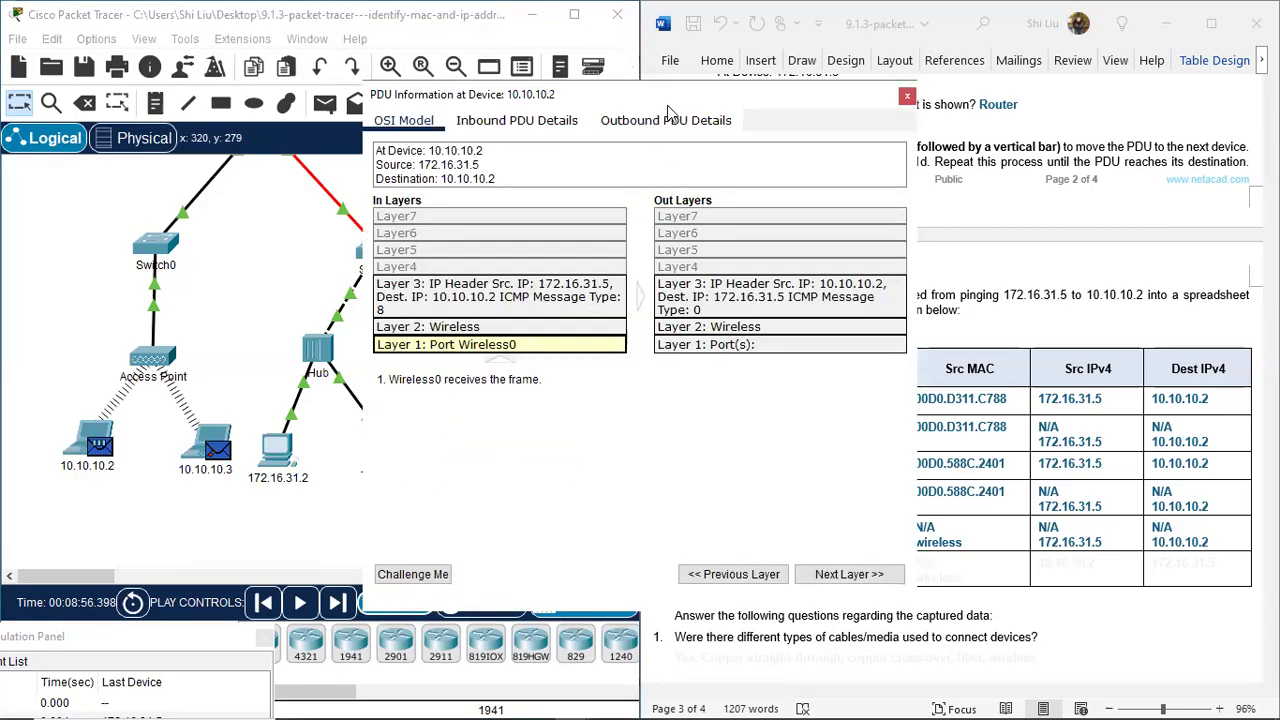
drag(667, 105, 362, 213)
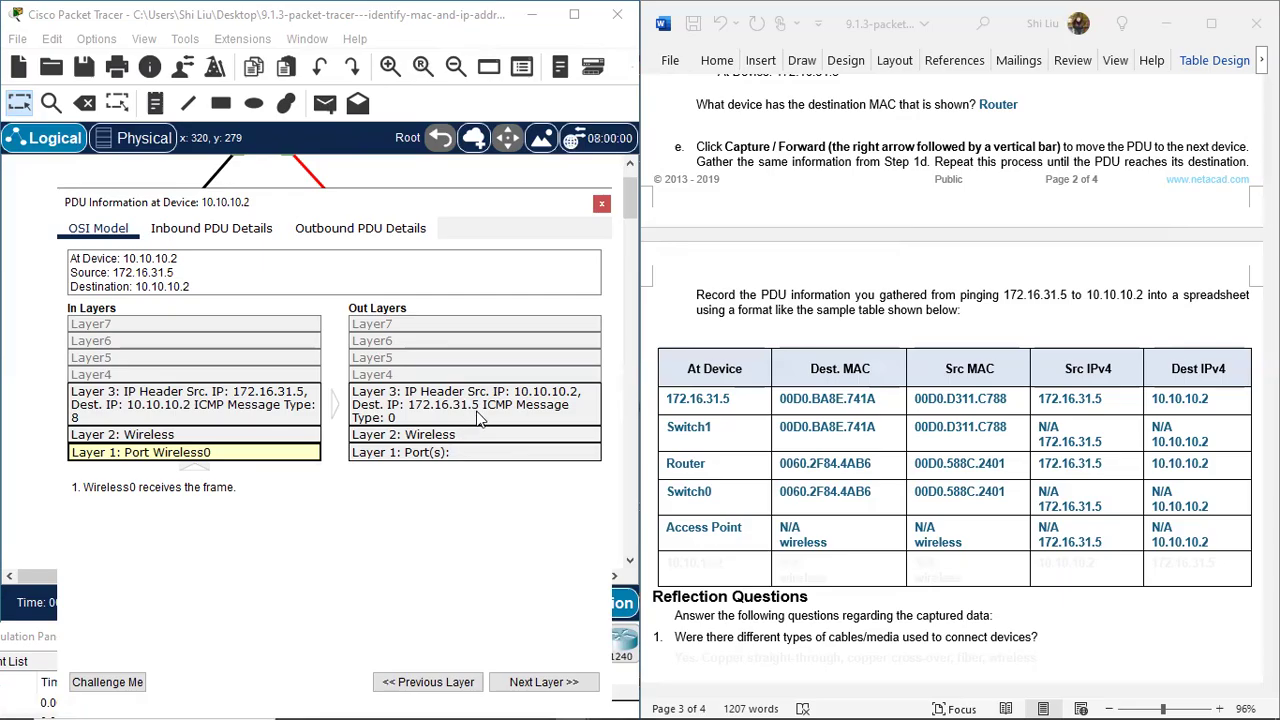
Fill the last table row with 10.10.10.2, N/A wireless for both MACs, source 10.10.10.2 and destination 172.16.31.5, and close the PDU information
click(700, 566)
drag(678, 568, 1192, 575)
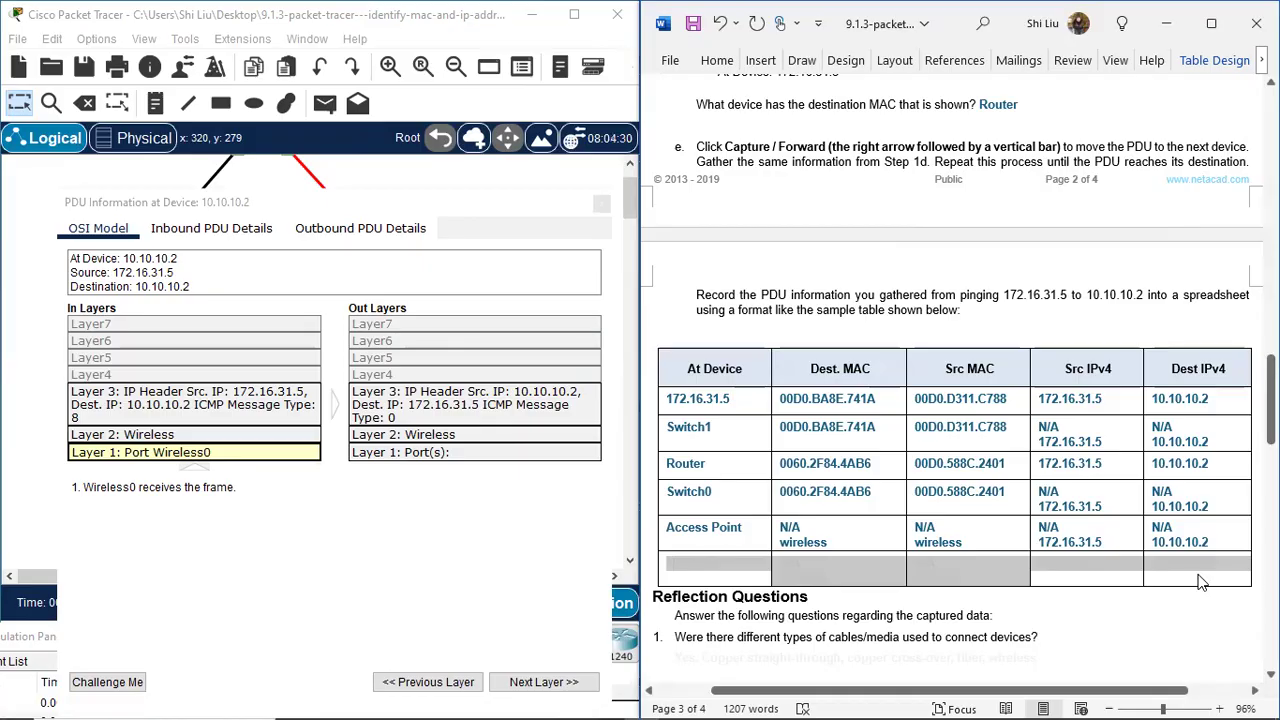
click(1085, 613)
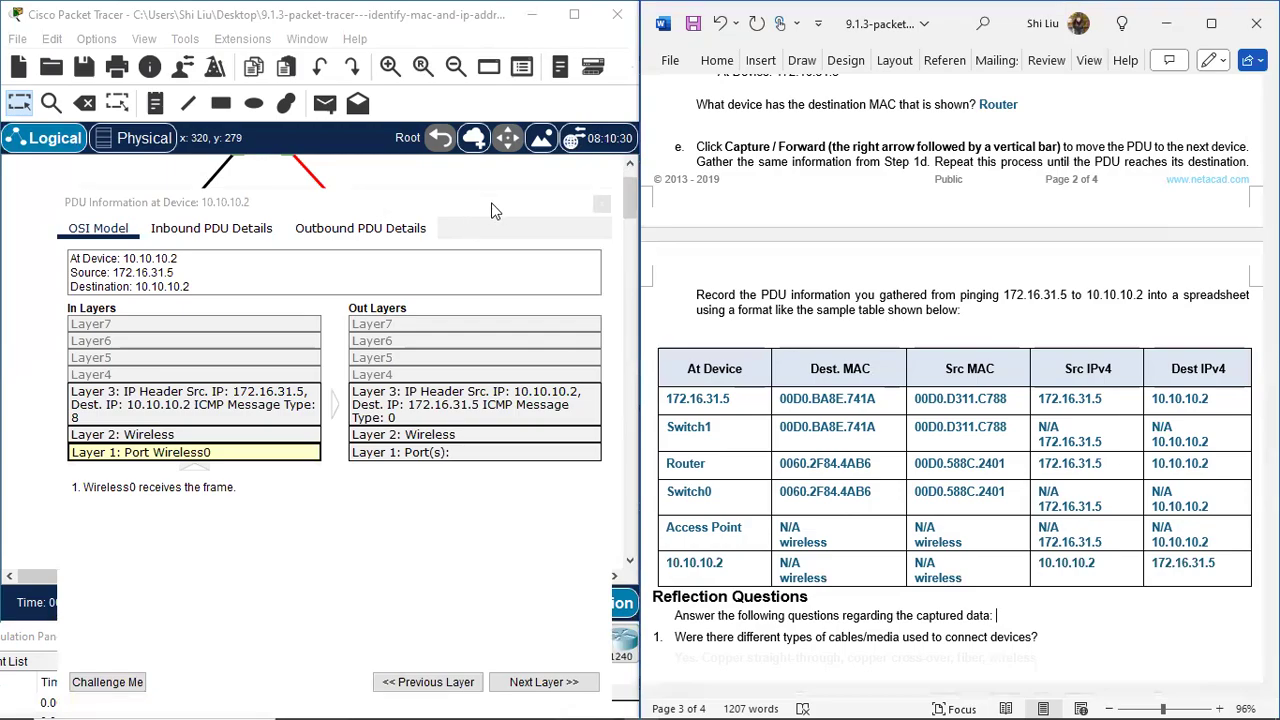
click(563, 214)
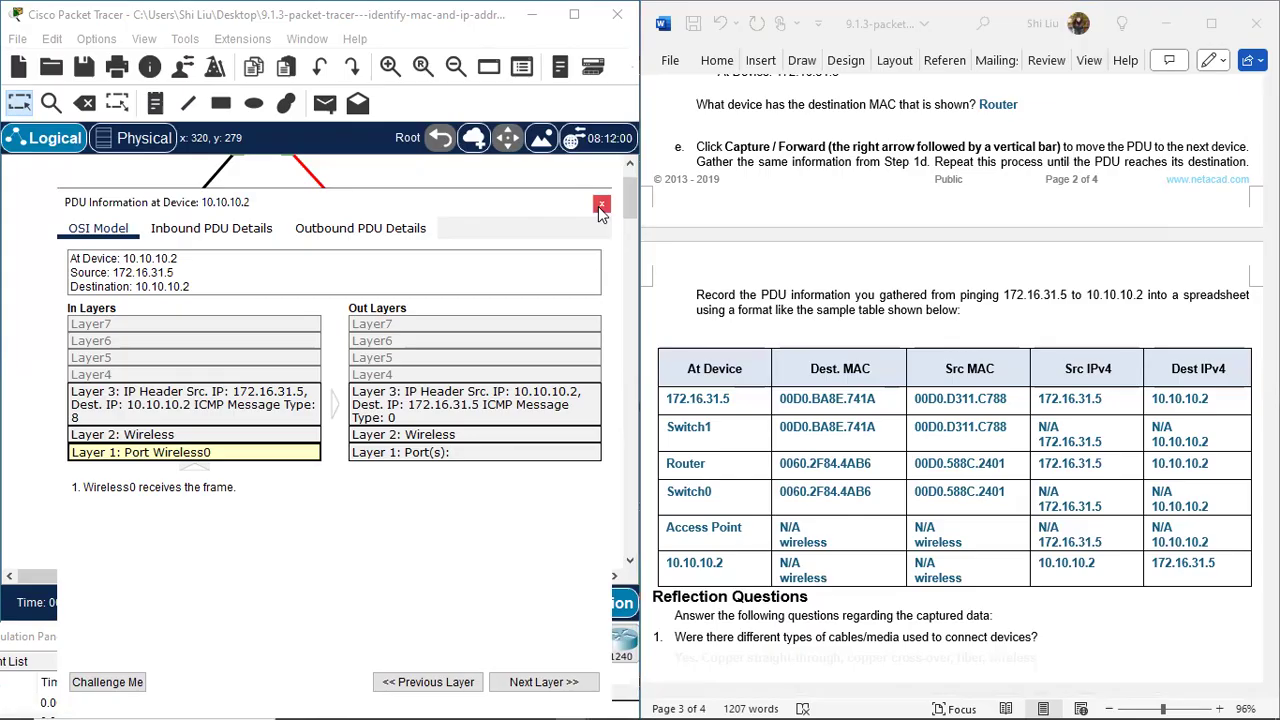
click(601, 206)
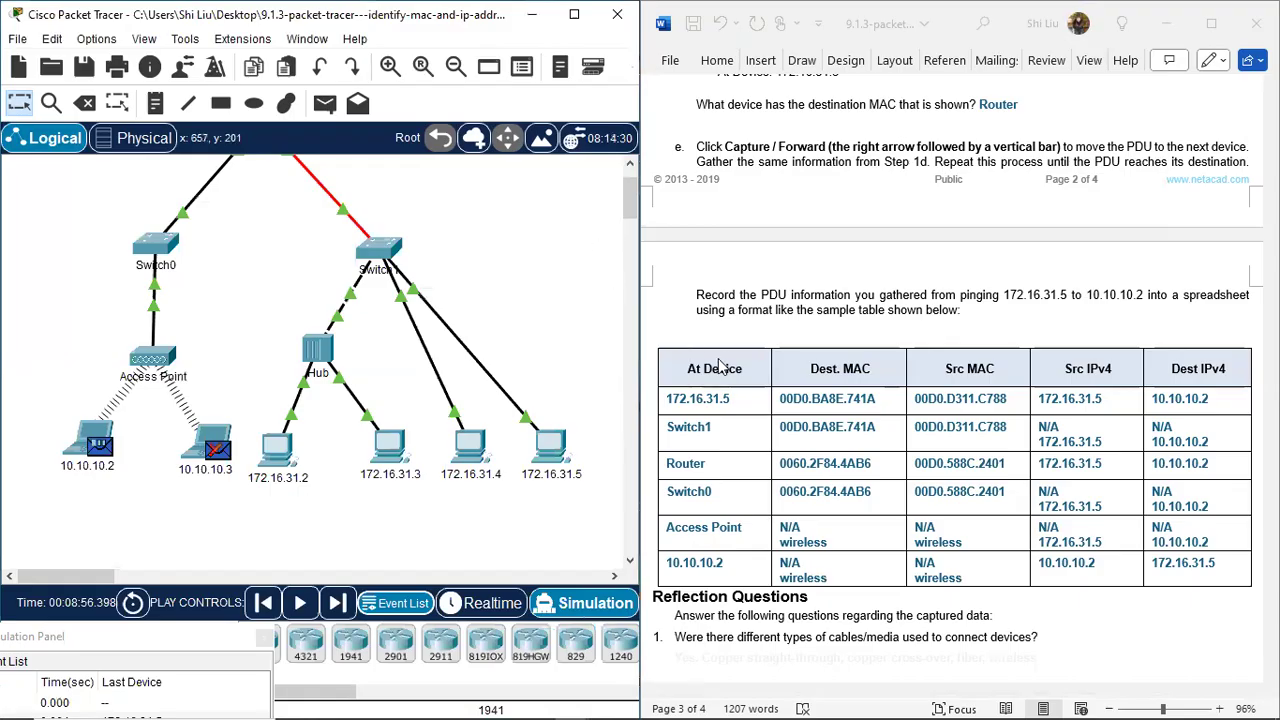
Review the completed PDU table against the router, host 172.16.31.2 and laptop 10.10.10.2 in the topology
scroll(1043, 496, down, 3)
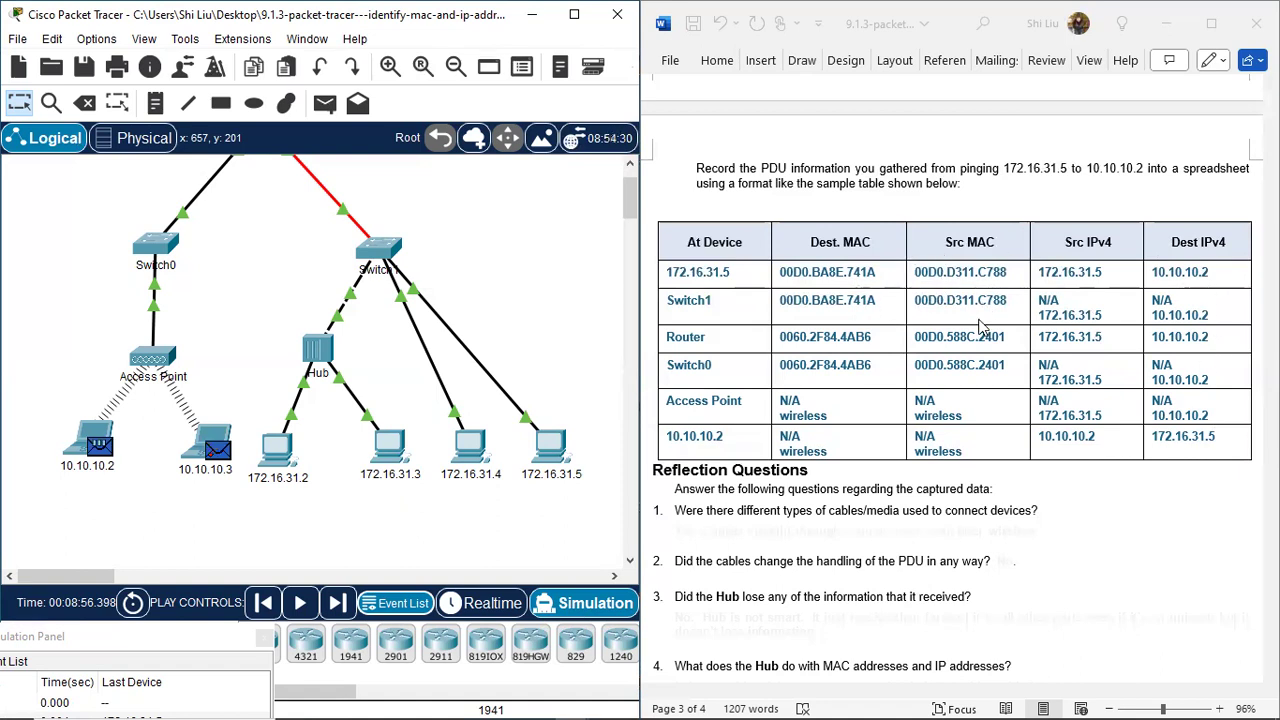
scroll(598, 436, up, 1)
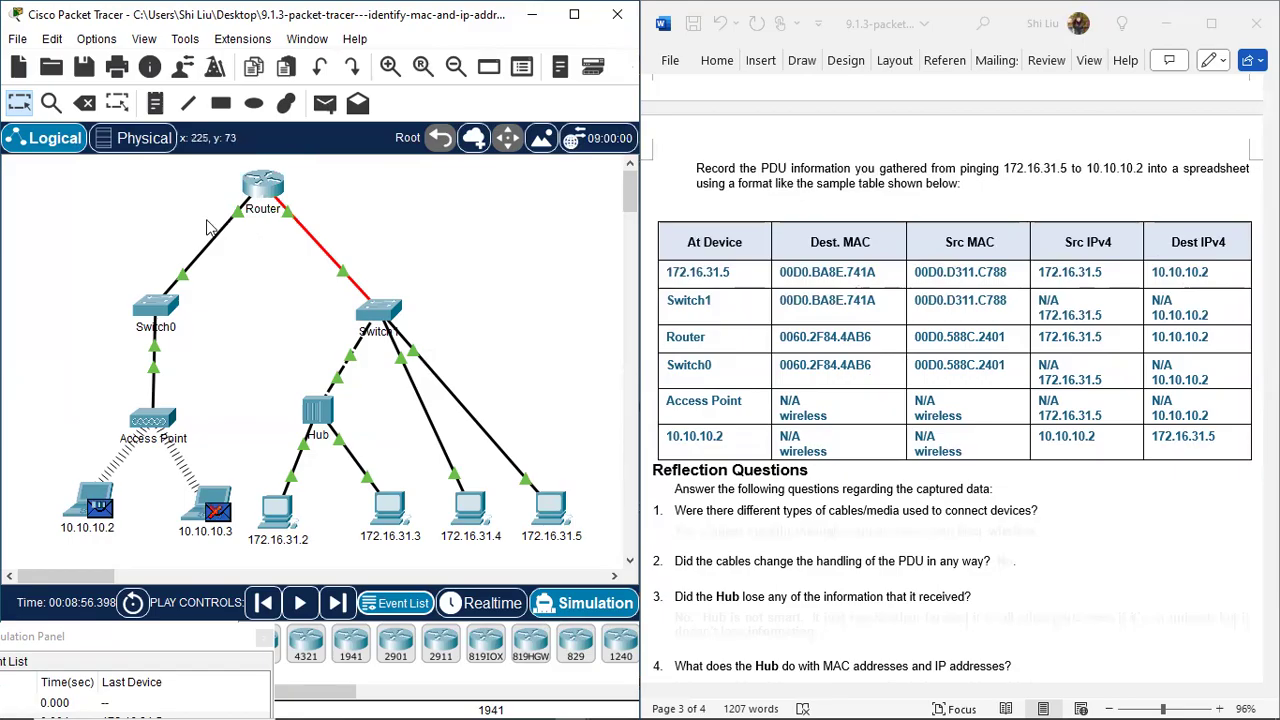
drag(204, 206, 330, 175)
drag(209, 170, 322, 234)
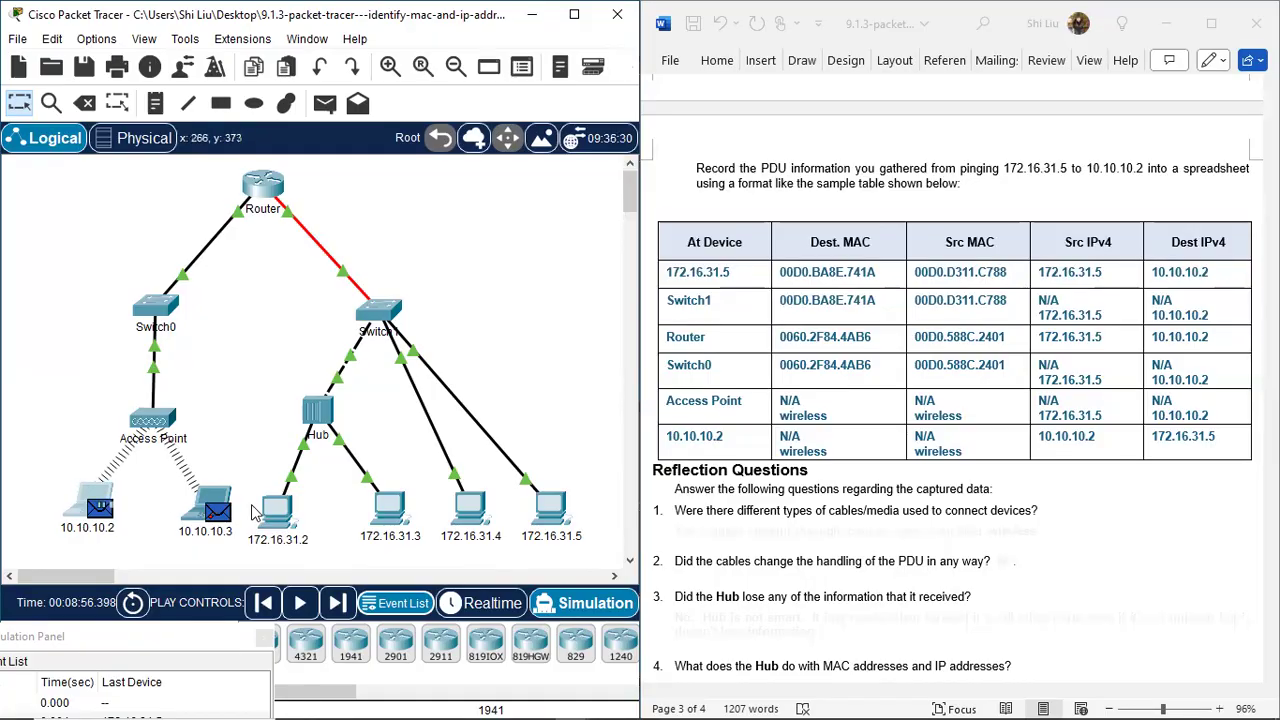
drag(246, 479, 320, 557)
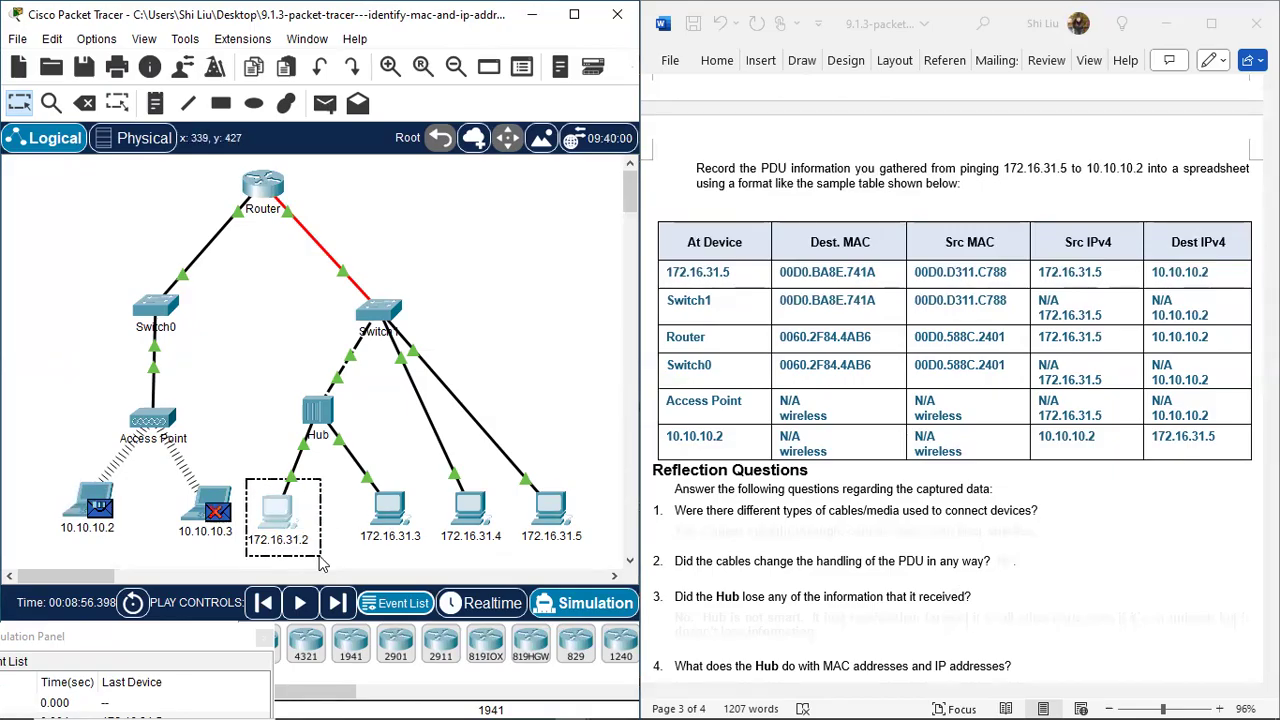
drag(320, 561, 327, 565)
drag(40, 462, 141, 561)
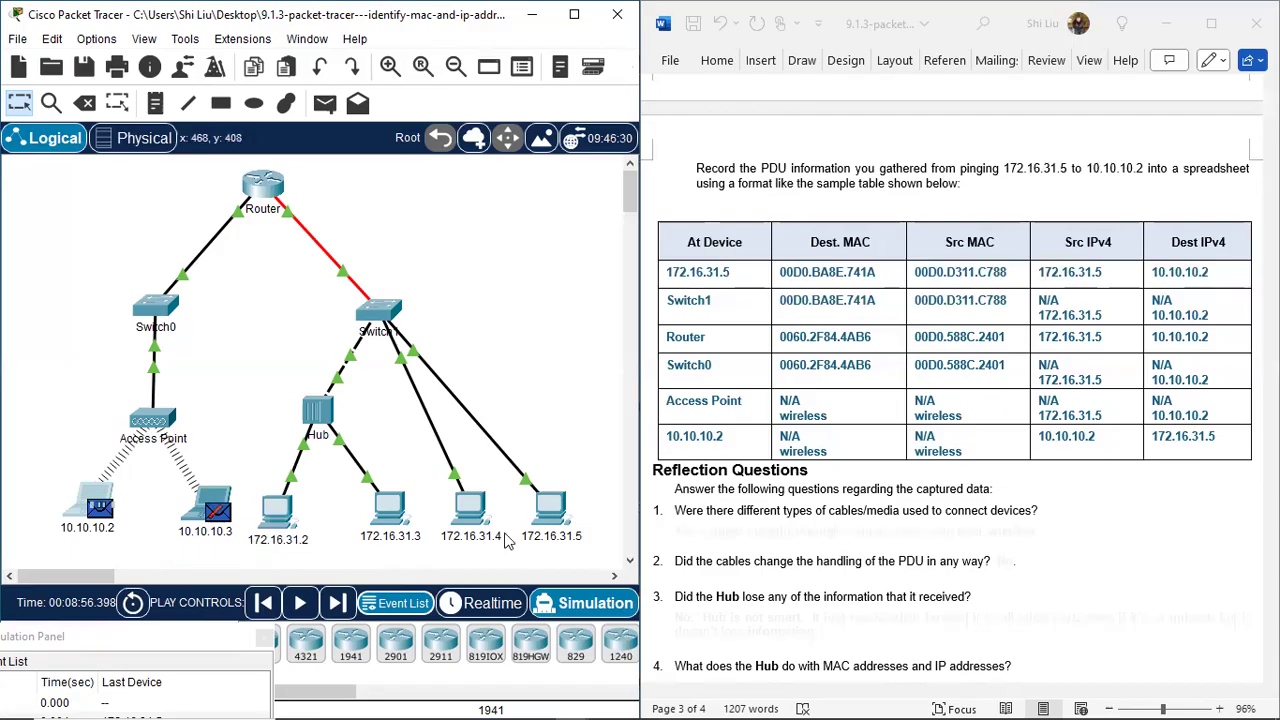
Locate source host 172.16.31.5 and the other 172.16.31.x hosts on the router's Switch1 side
drag(582, 474, 519, 561)
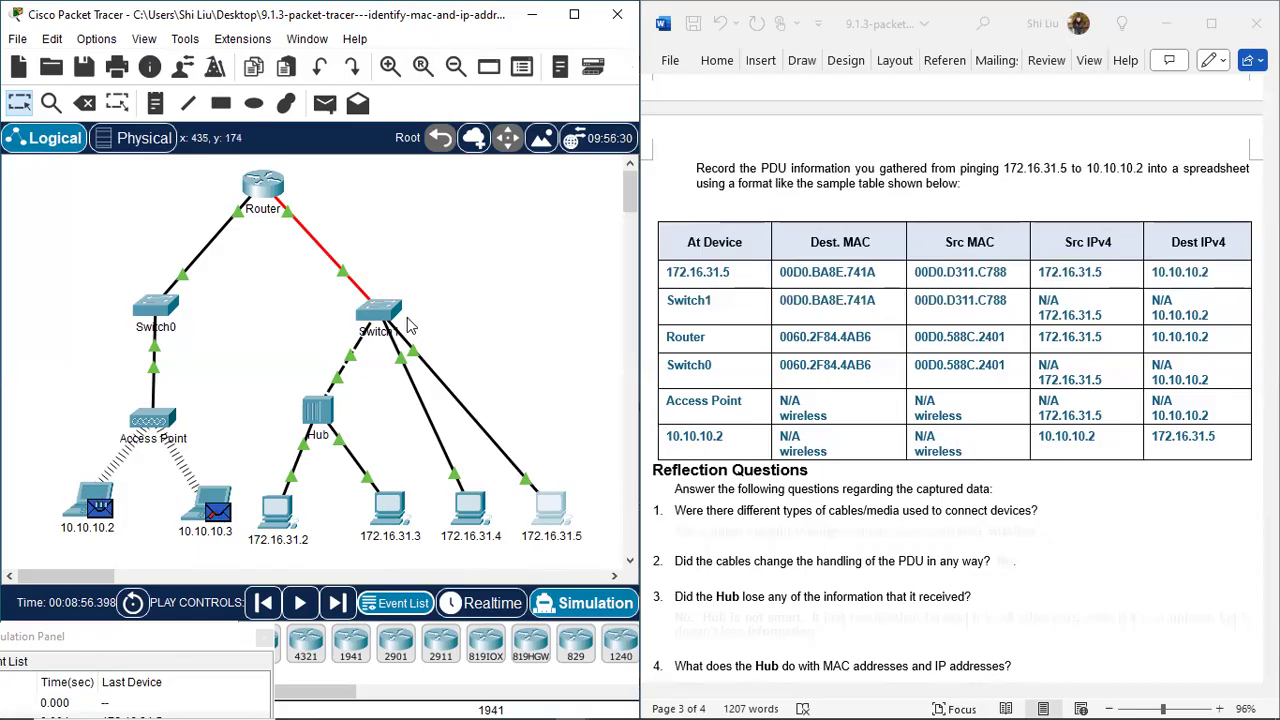
drag(544, 464, 504, 520)
drag(283, 464, 320, 512)
drag(502, 466, 550, 497)
drag(279, 464, 310, 498)
drag(256, 464, 590, 566)
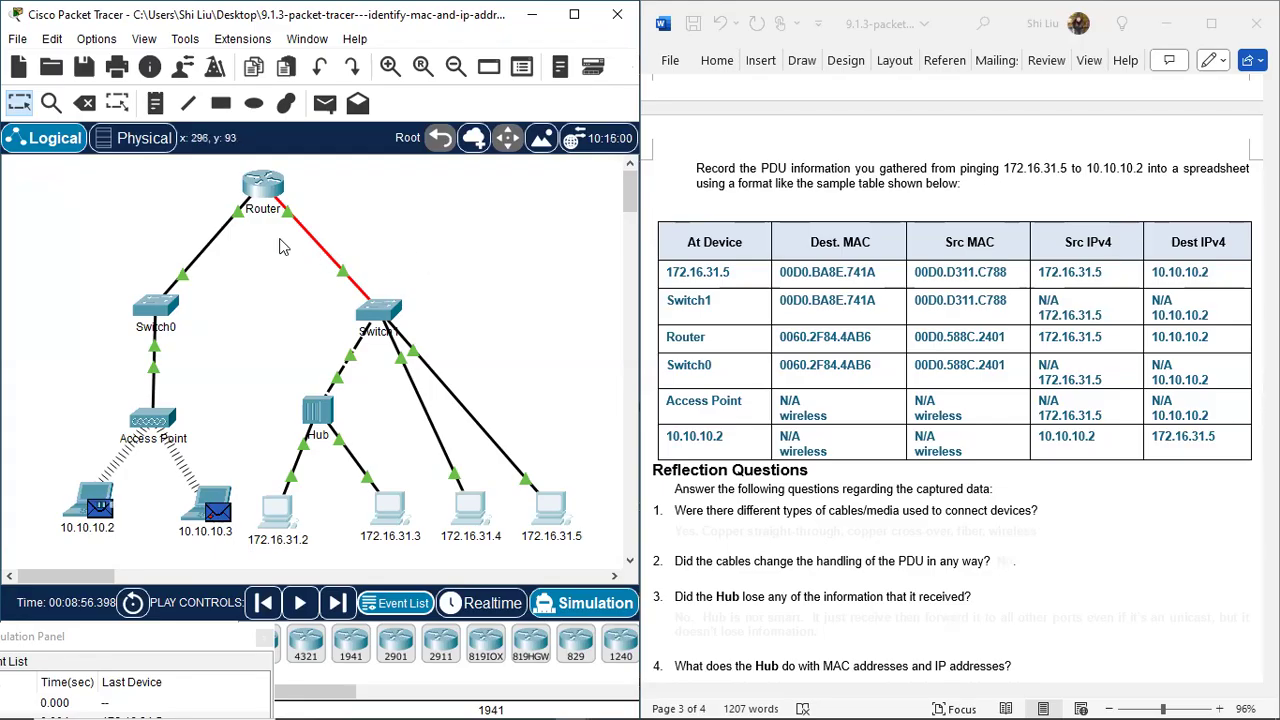
Identify the router interface facing Switch1 and relate it to source host 172.16.31.5
drag(279, 227, 299, 199)
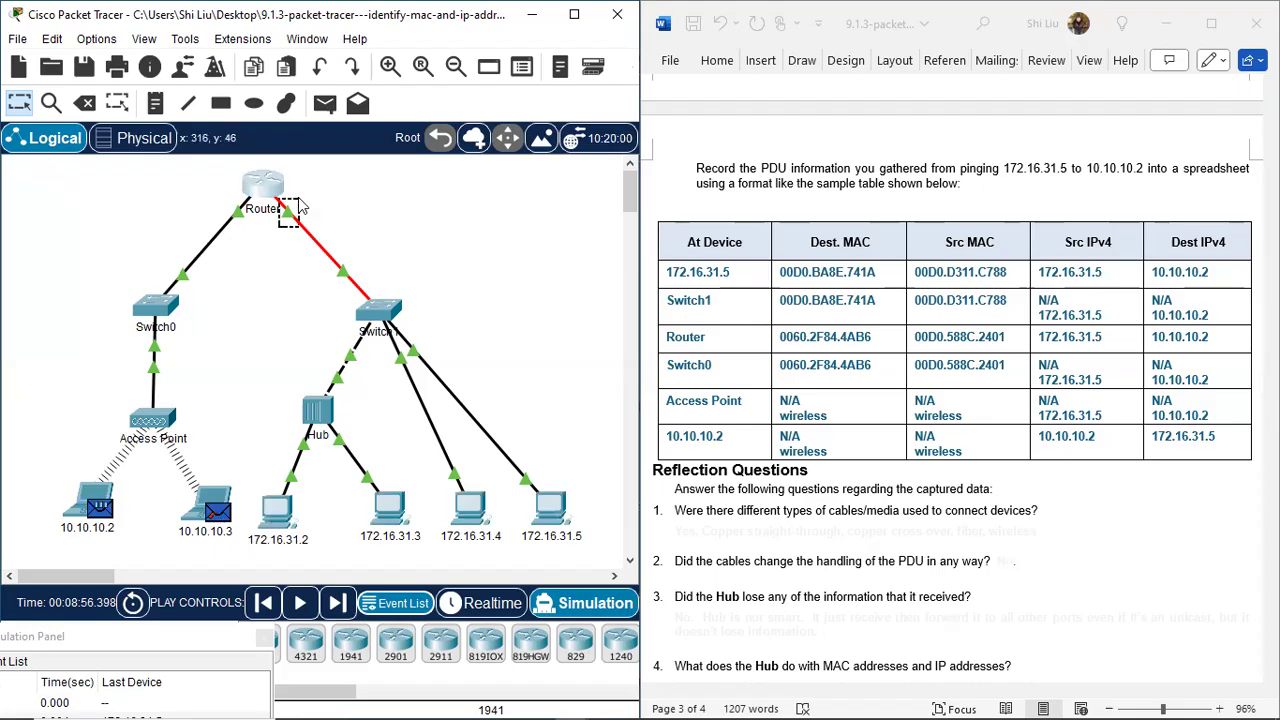
drag(298, 204, 301, 206)
mouse_move(301, 201)
mouse_down()
mouse_move(310, 233)
mouse_move(304, 207)
mouse_up()
drag(605, 468, 520, 582)
click(120, 290)
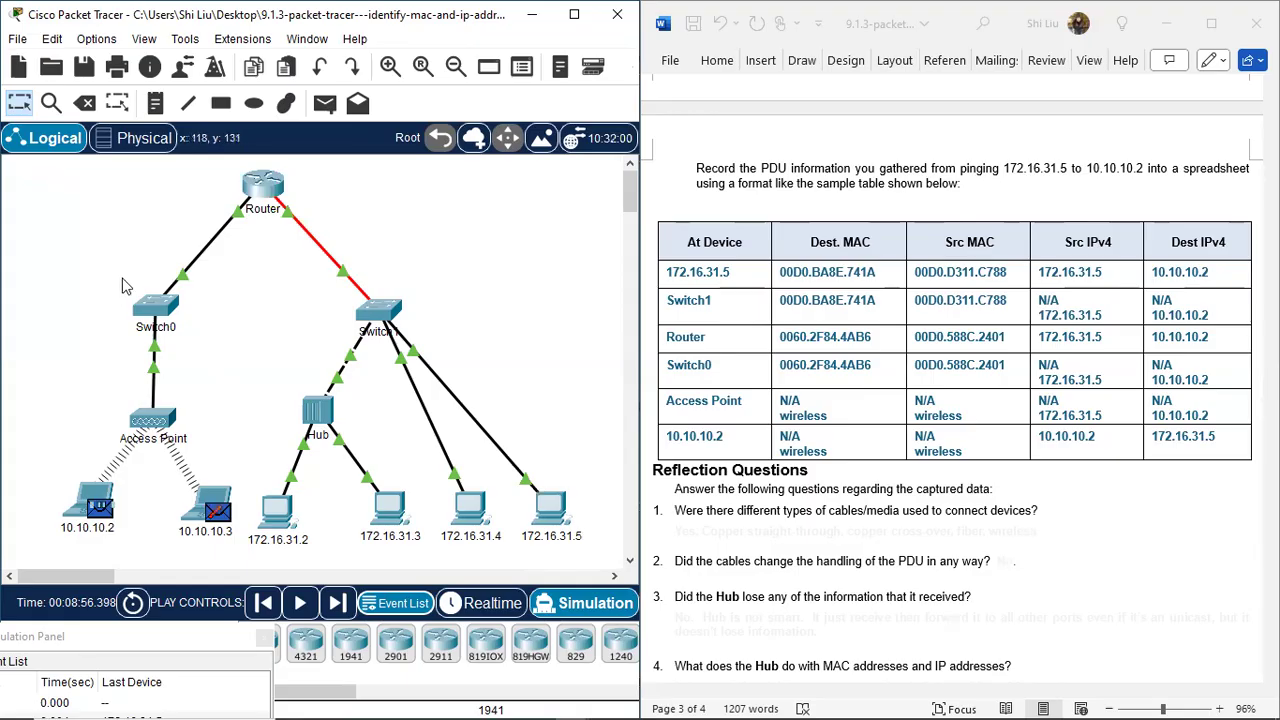
Trace the path between laptop 10.10.10.2 and the router, comparing the router's interfaces toward Switch1 and Switch0
drag(46, 428, 133, 556)
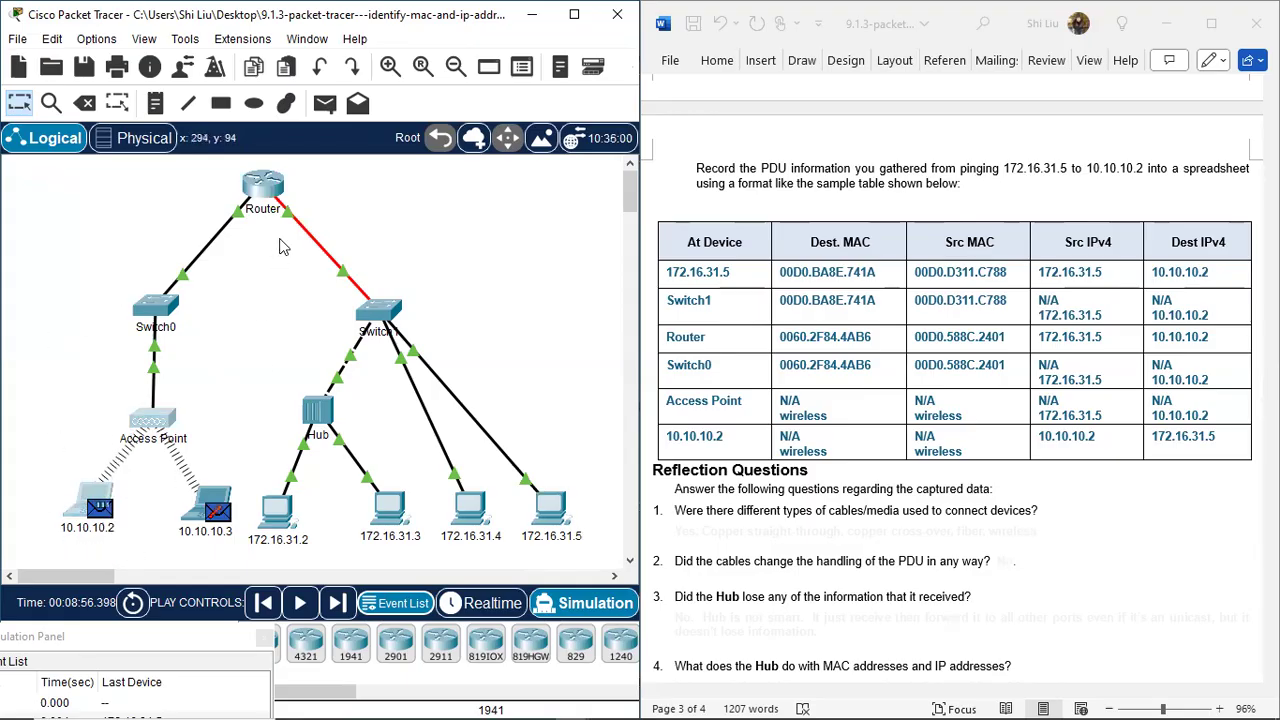
drag(275, 236, 307, 196)
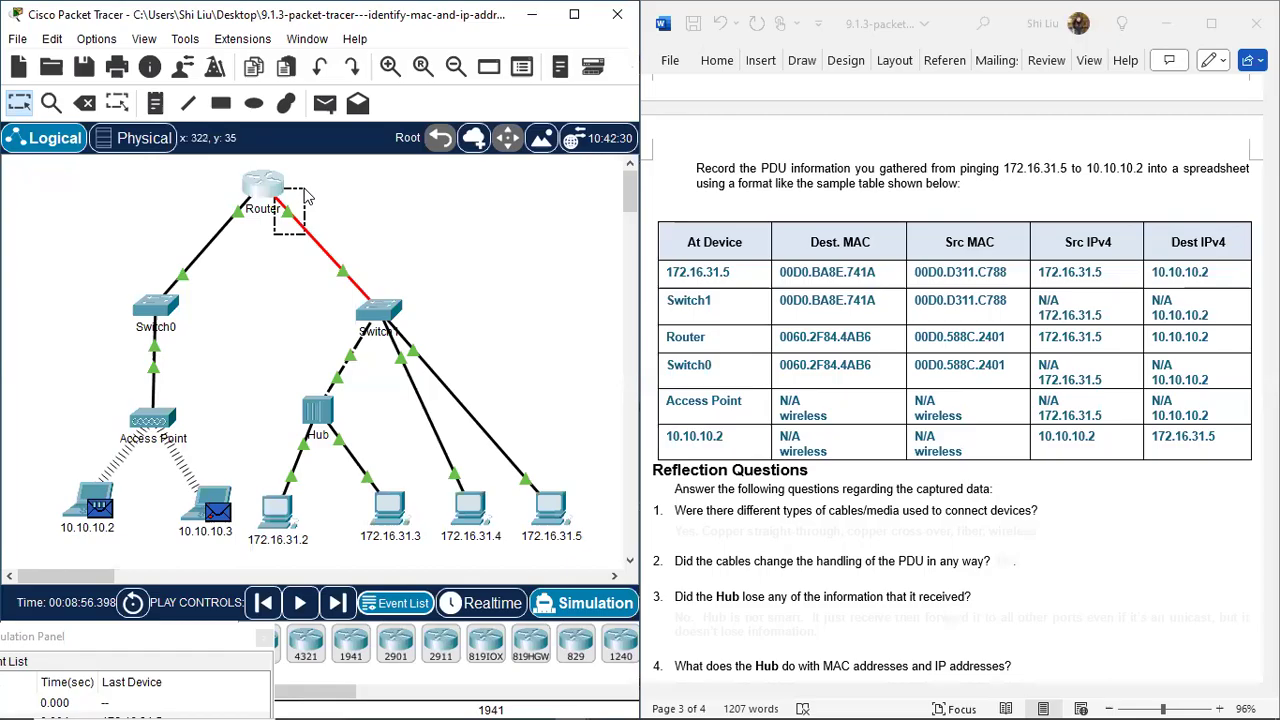
drag(307, 196, 302, 200)
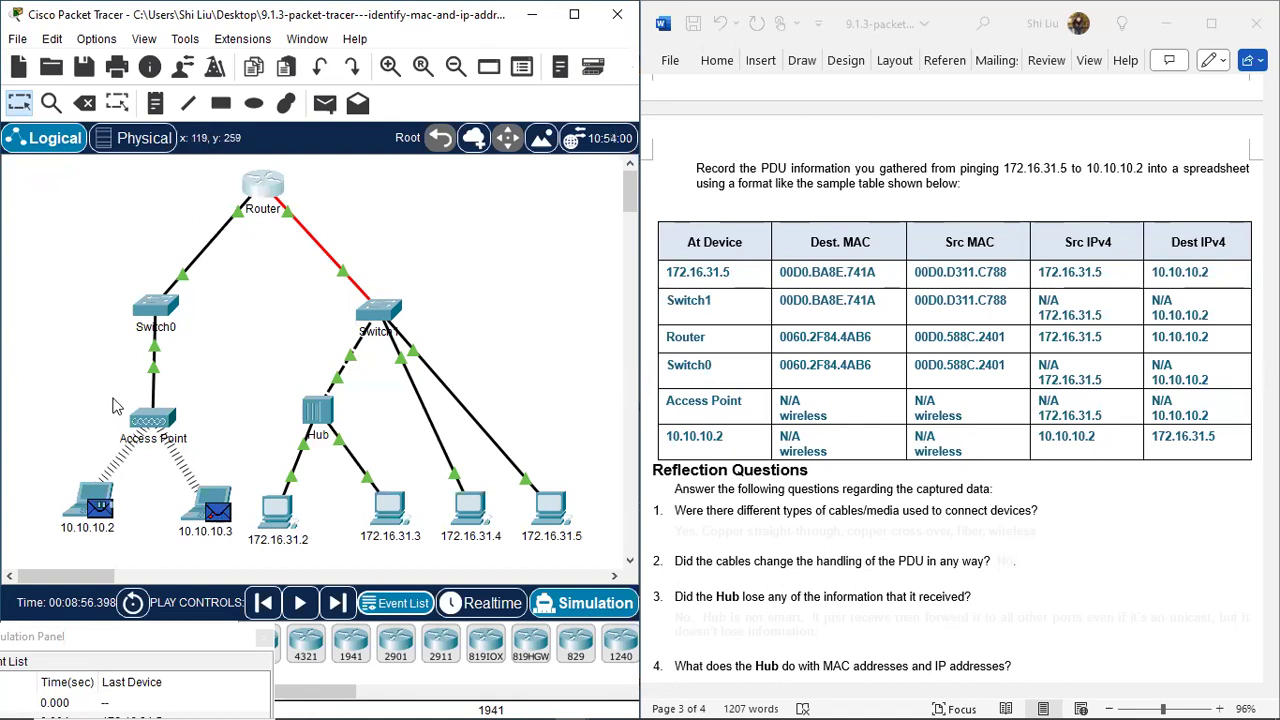
drag(49, 469, 142, 553)
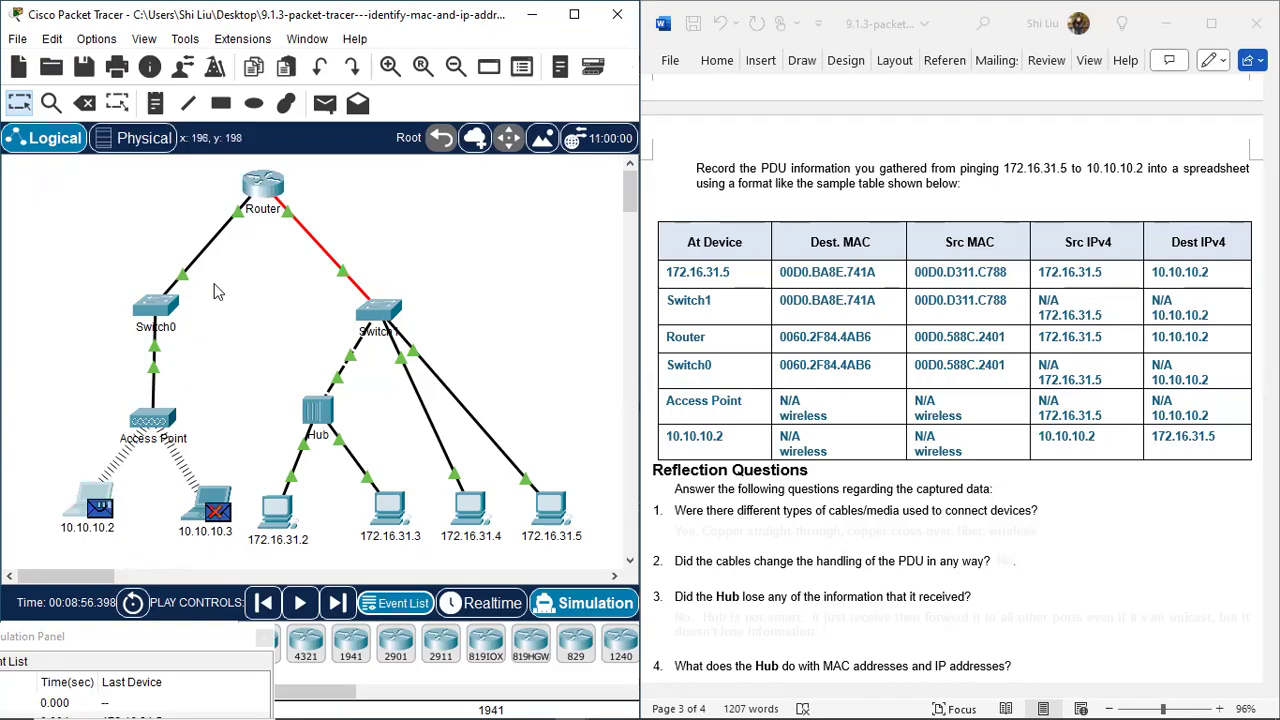
drag(222, 193, 248, 231)
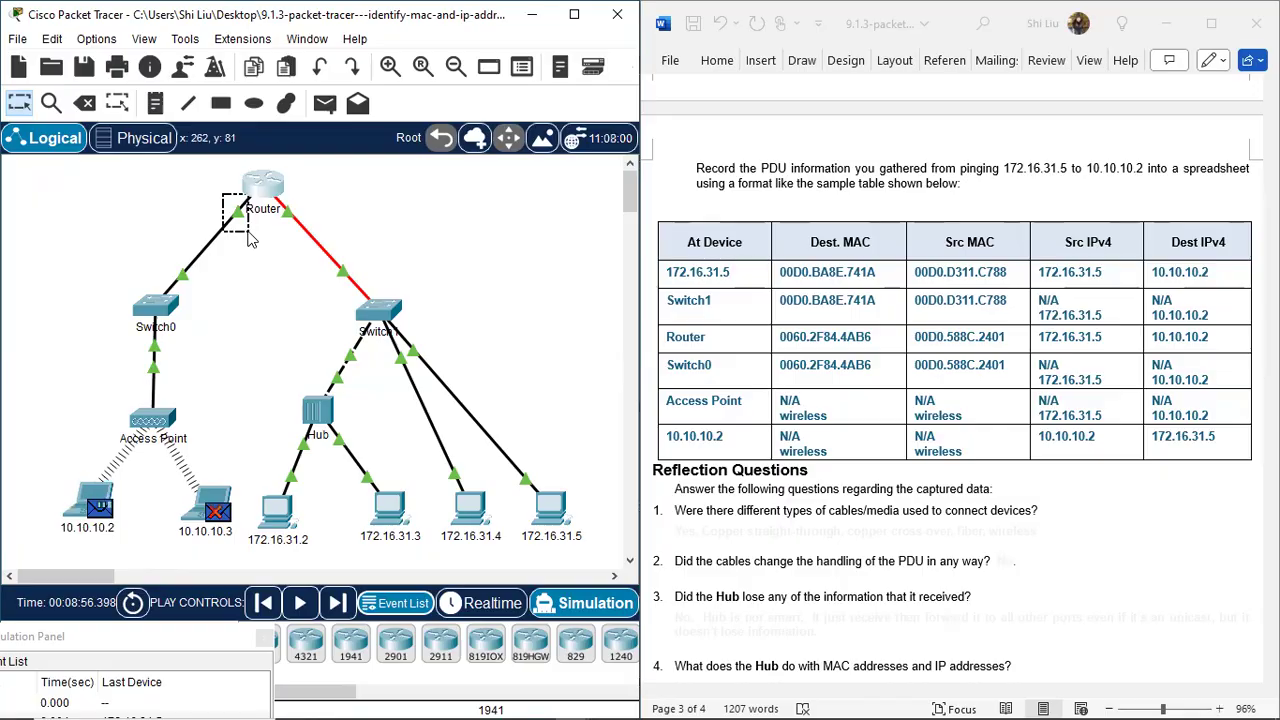
drag(249, 232, 250, 236)
Compare the cable links between hosts, Hub, switches and router with the Access Point's wireless links for reflection question 1
click(1089, 487)
scroll(1089, 487, down, 3)
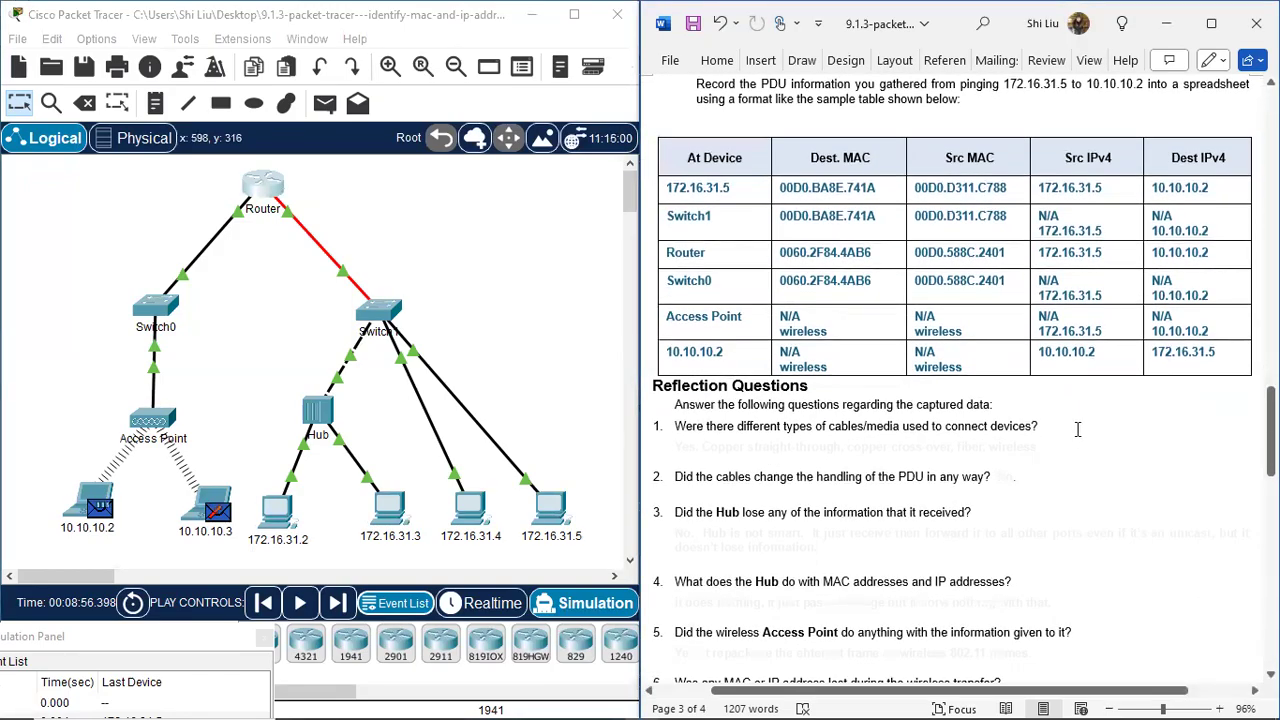
scroll(1075, 410, down, 1)
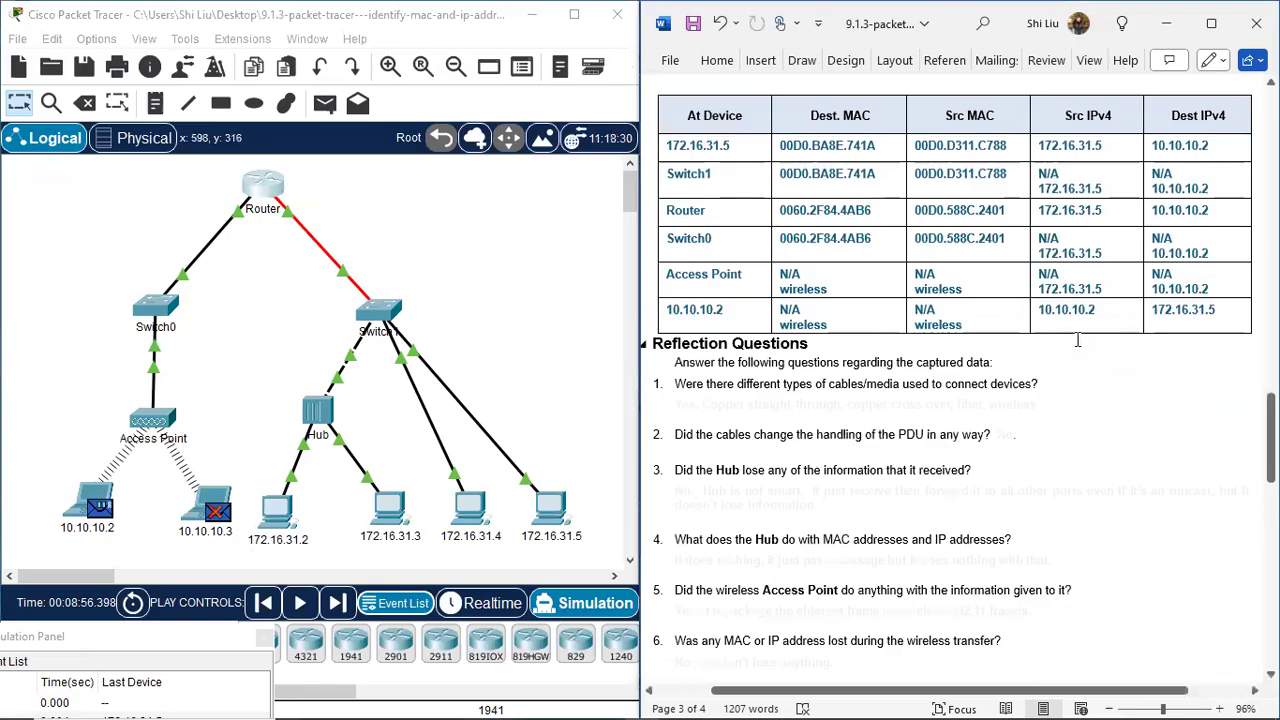
scroll(1020, 267, up, 5)
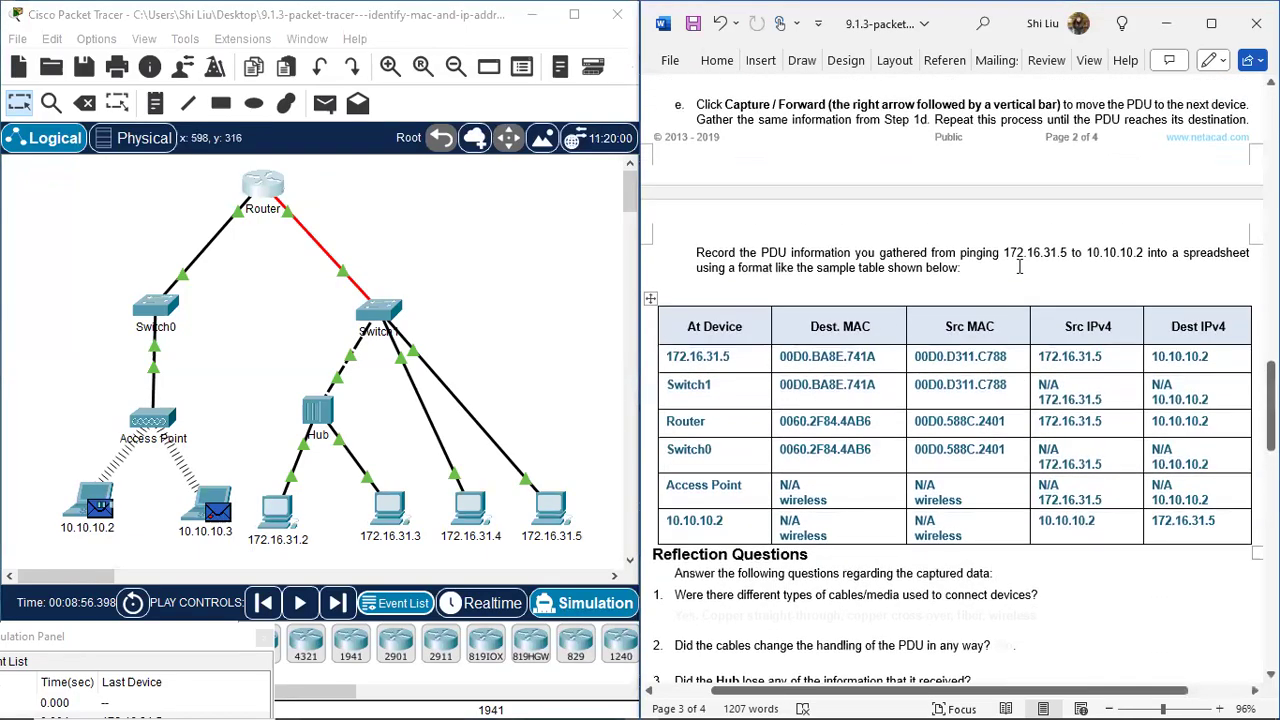
scroll(1020, 267, down, 7)
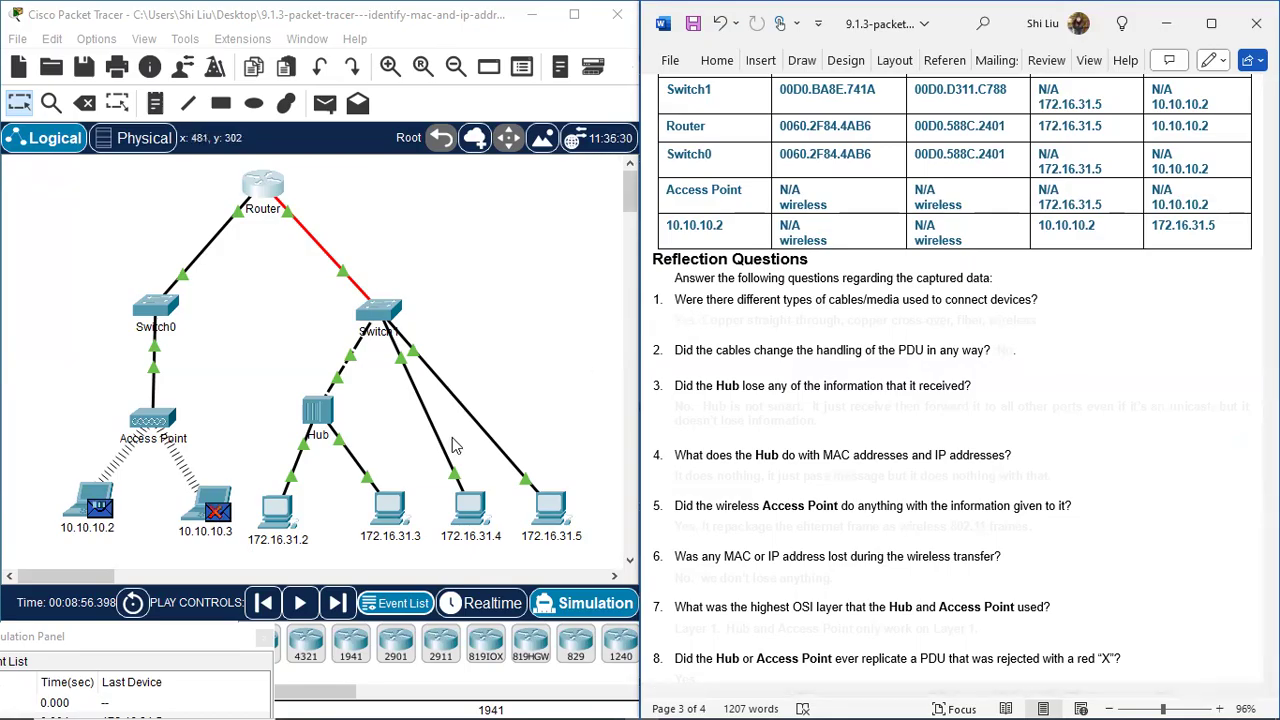
drag(452, 440, 494, 385)
drag(315, 343, 372, 388)
drag(290, 255, 360, 229)
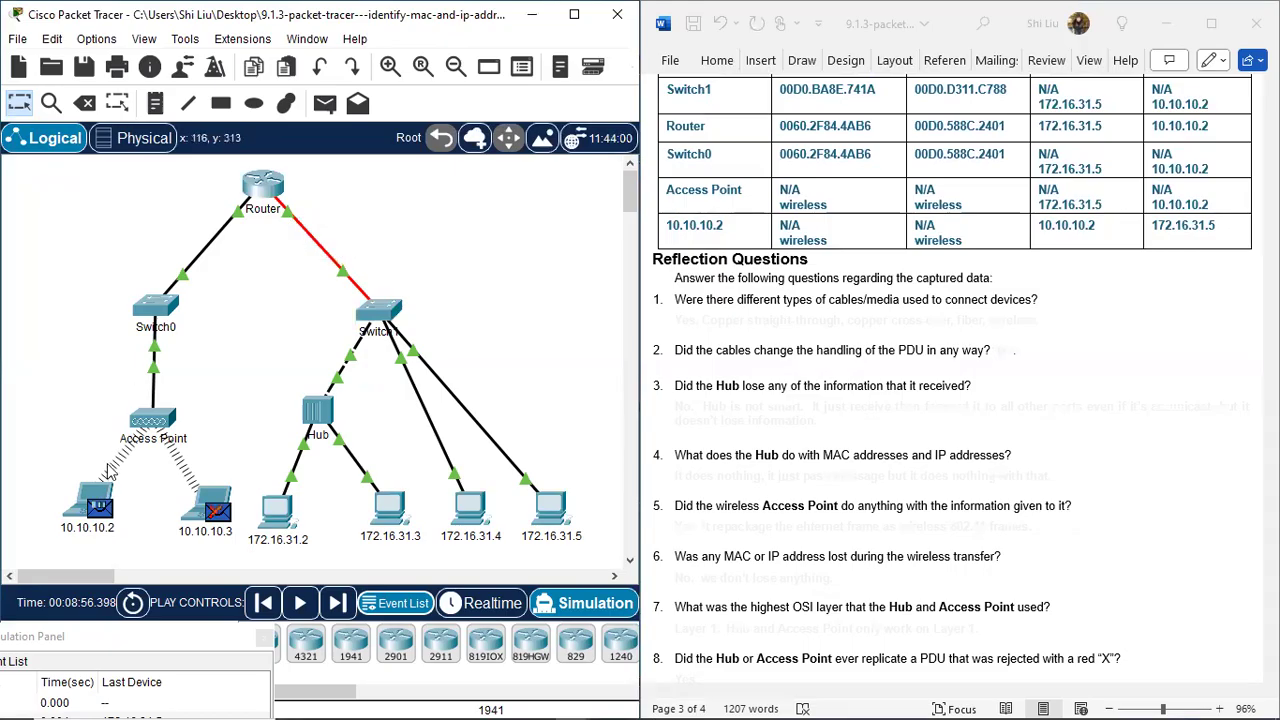
drag(75, 421, 199, 468)
Apply the blue font color to the hidden answers to reflection questions 1 and 2 on cable types and PDU handling
click(674, 320)
drag(684, 320, 1068, 325)
click(885, 287)
click(793, 383)
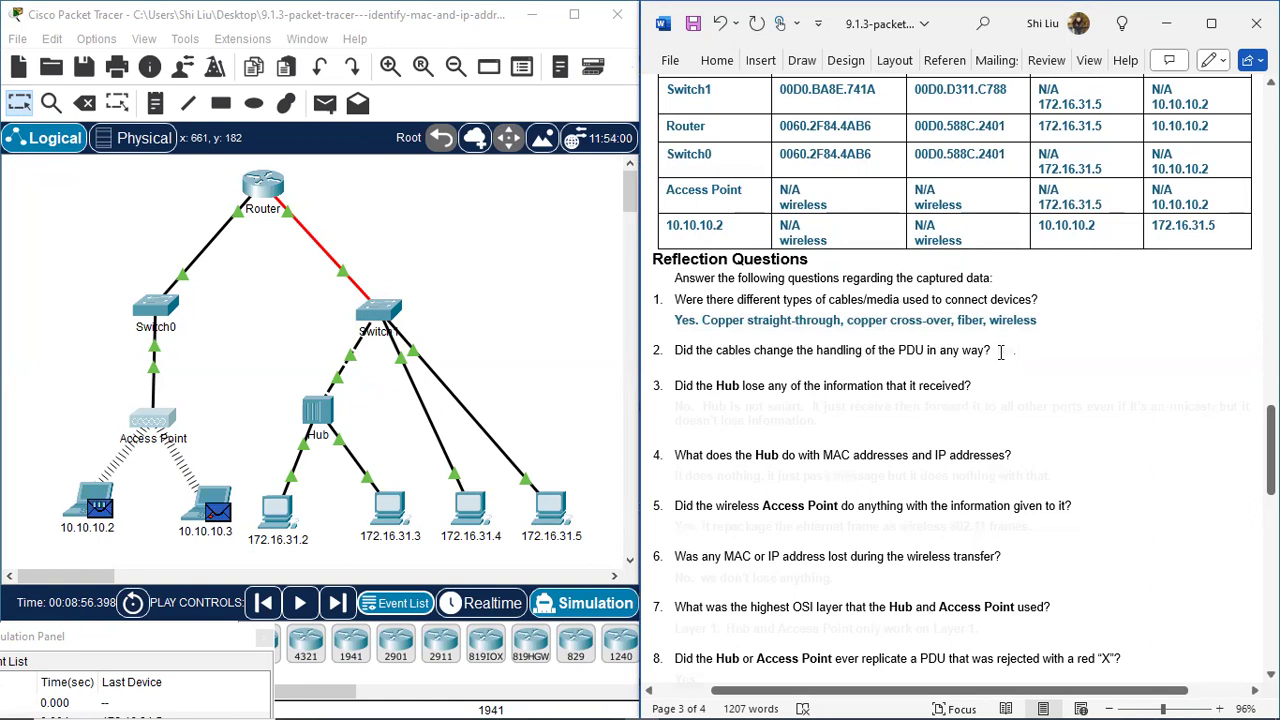
drag(996, 352, 1030, 352)
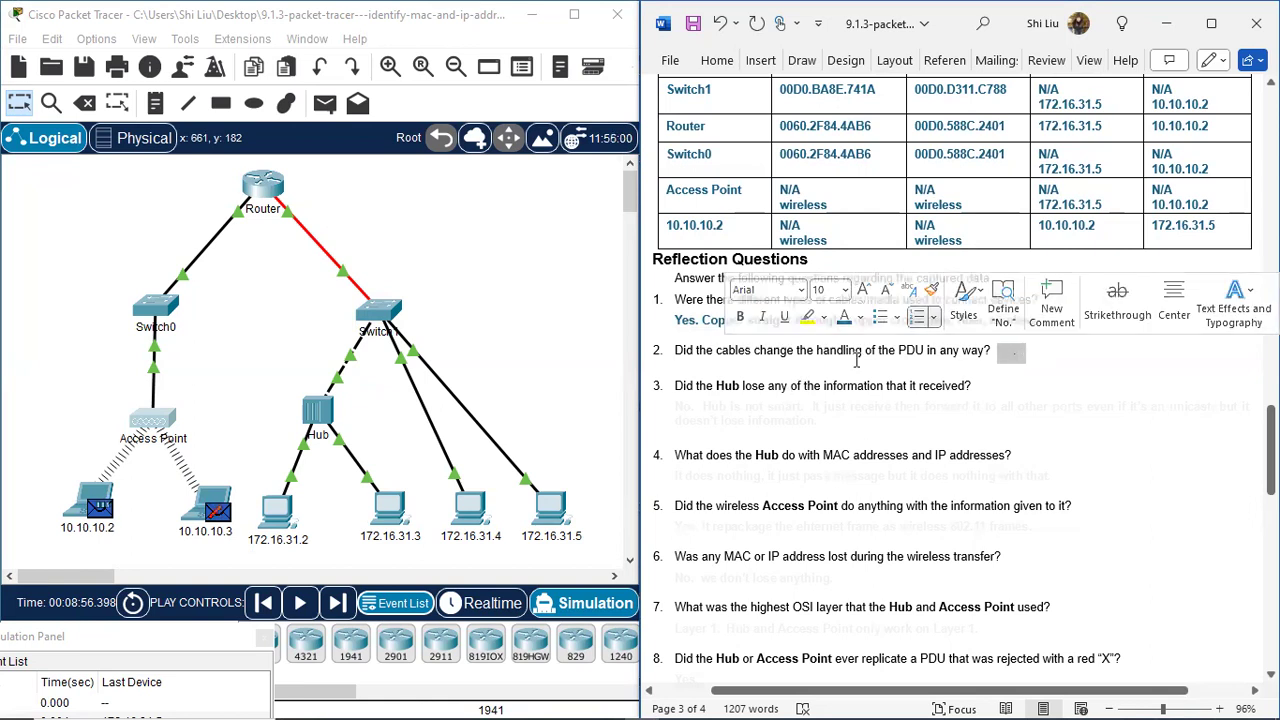
click(844, 317)
click(958, 416)
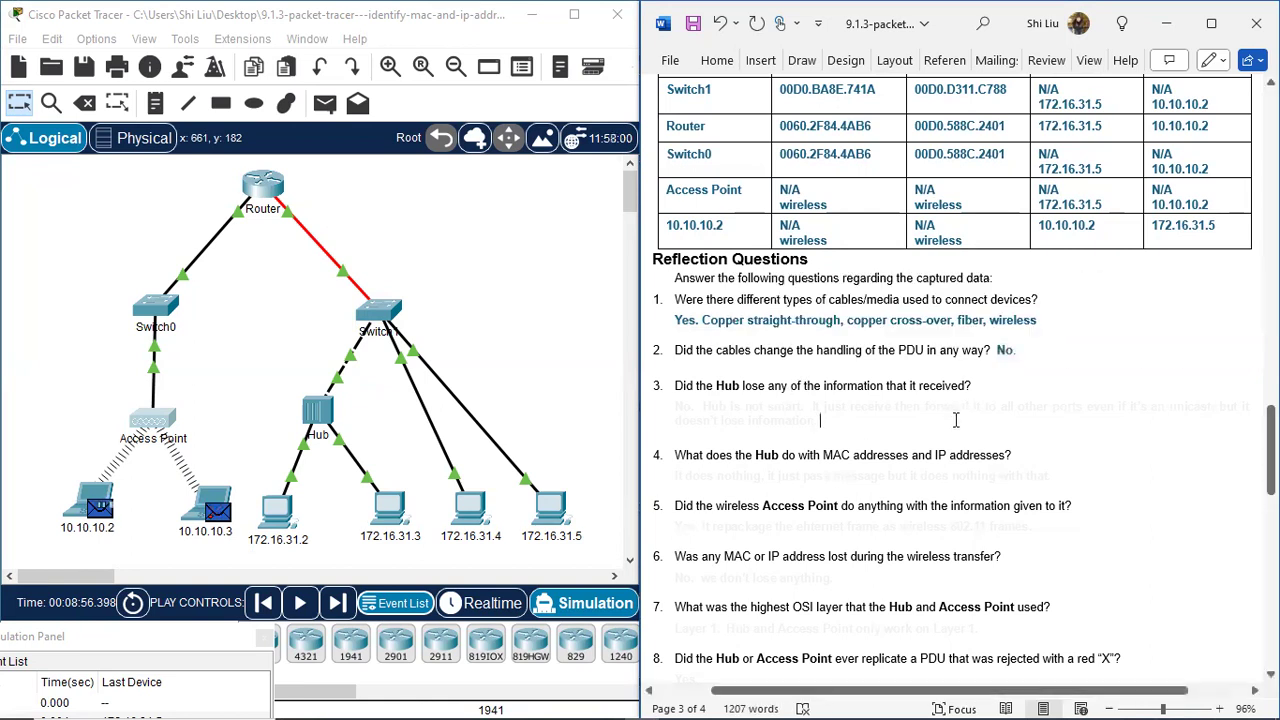
Recolor the whole two-line hidden answer to reflection question 3 about the Hub losing information in blue
scroll(1021, 421, down, 2)
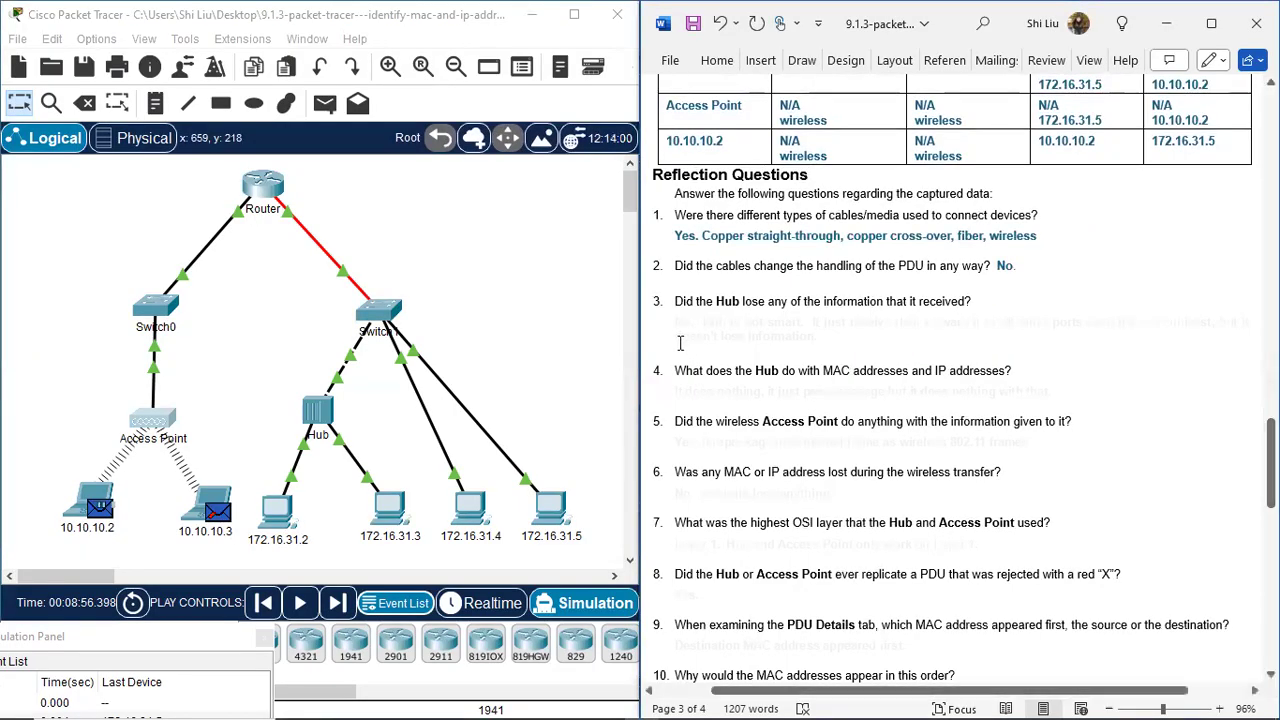
drag(676, 301, 829, 341)
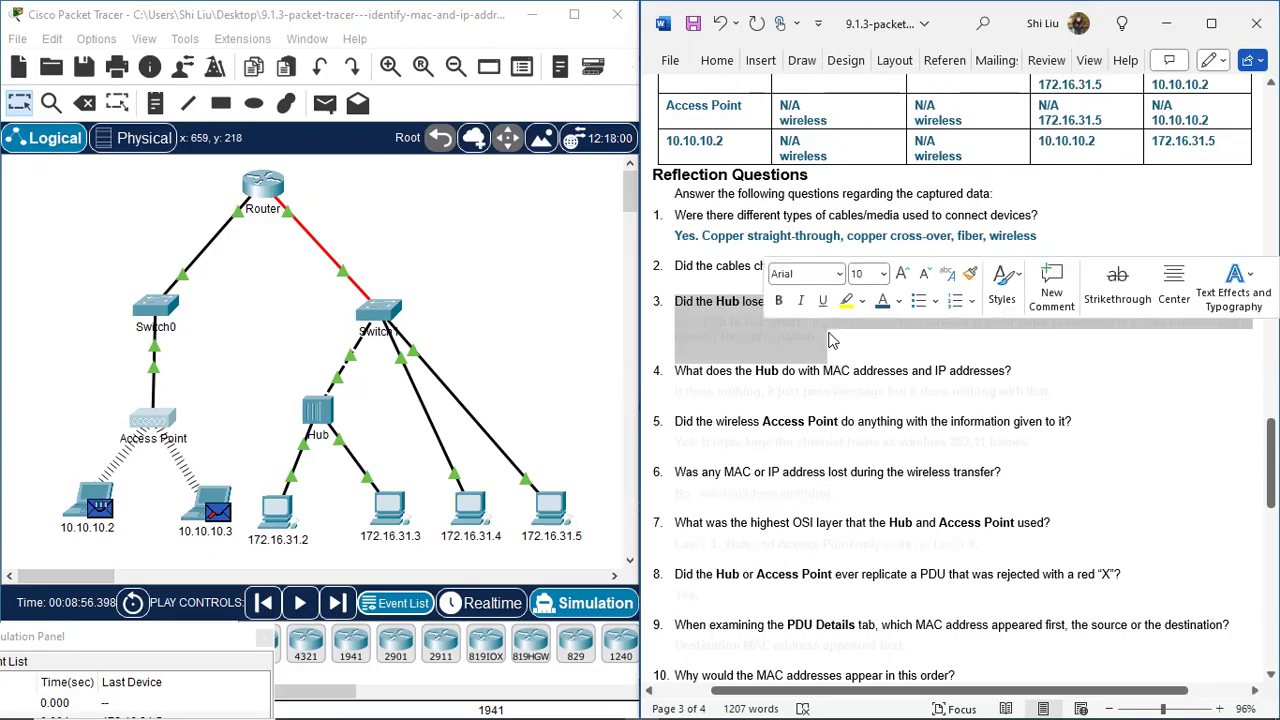
click(760, 339)
drag(679, 318, 829, 338)
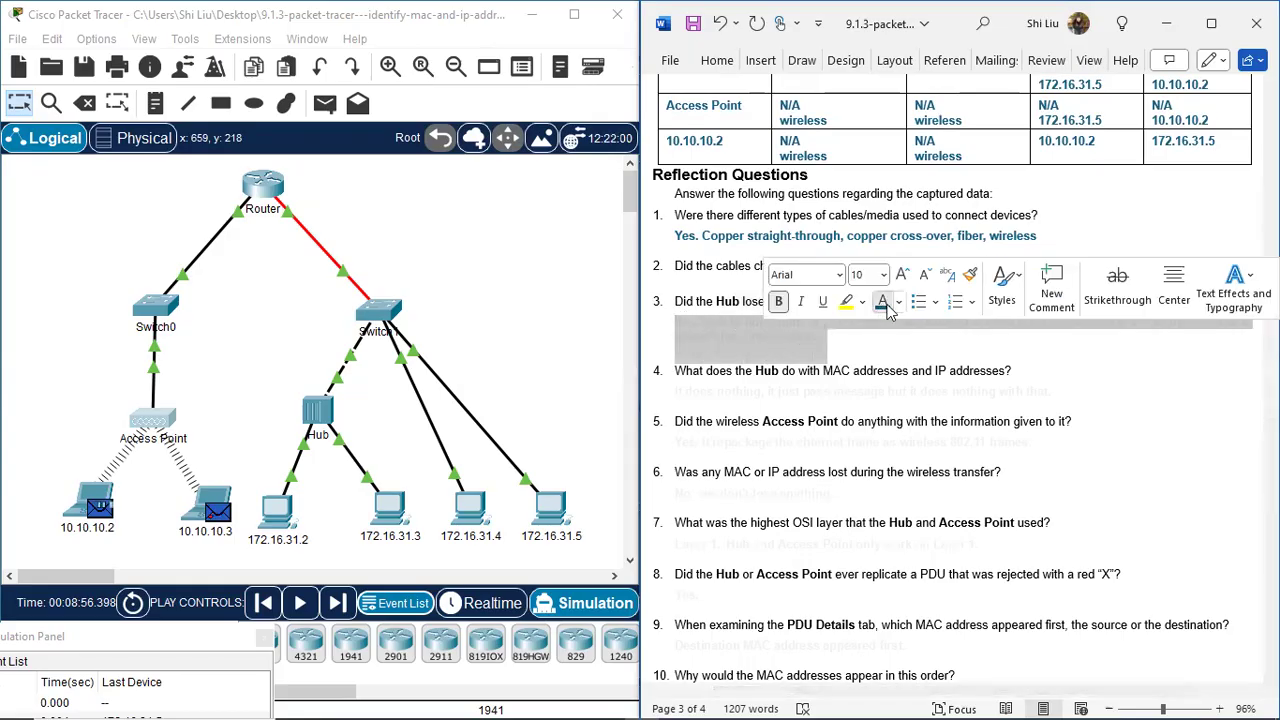
click(882, 303)
click(907, 440)
Reveal the answer to reflection question 4 on the Hub's handling of MAC and IP addresses with the blue font color
scroll(907, 440, down, 1)
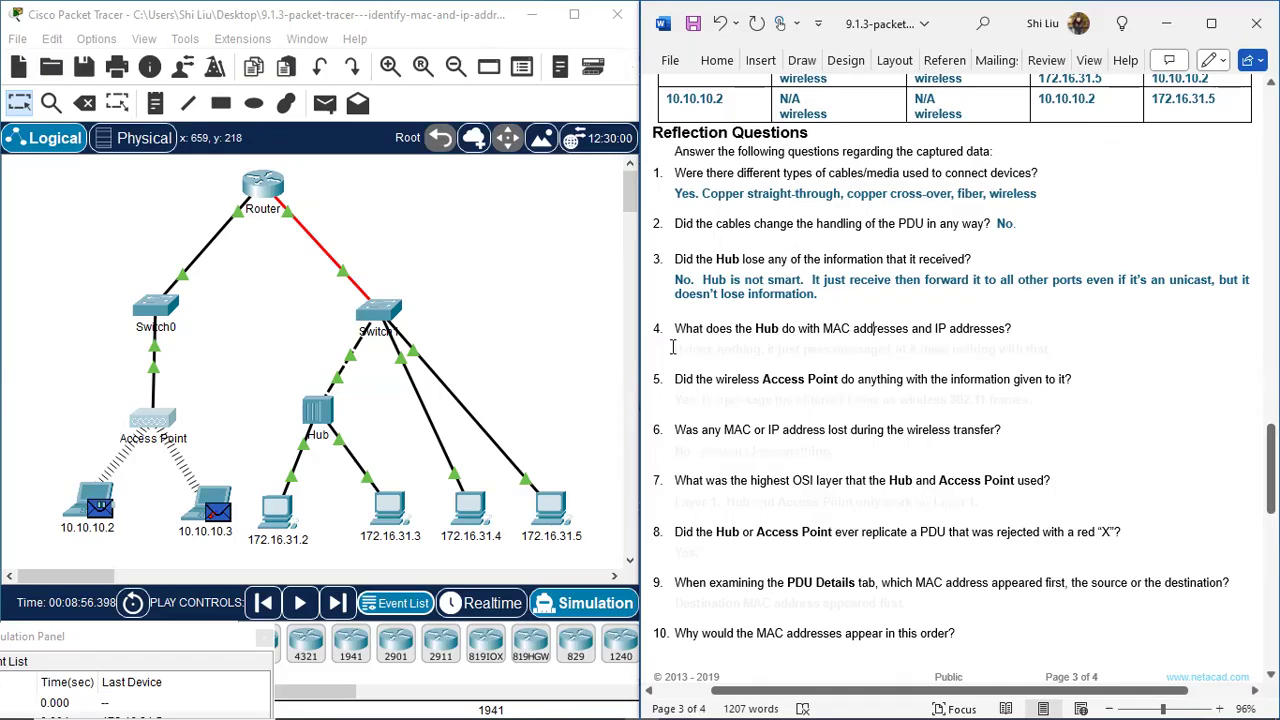
drag(673, 346, 1062, 354)
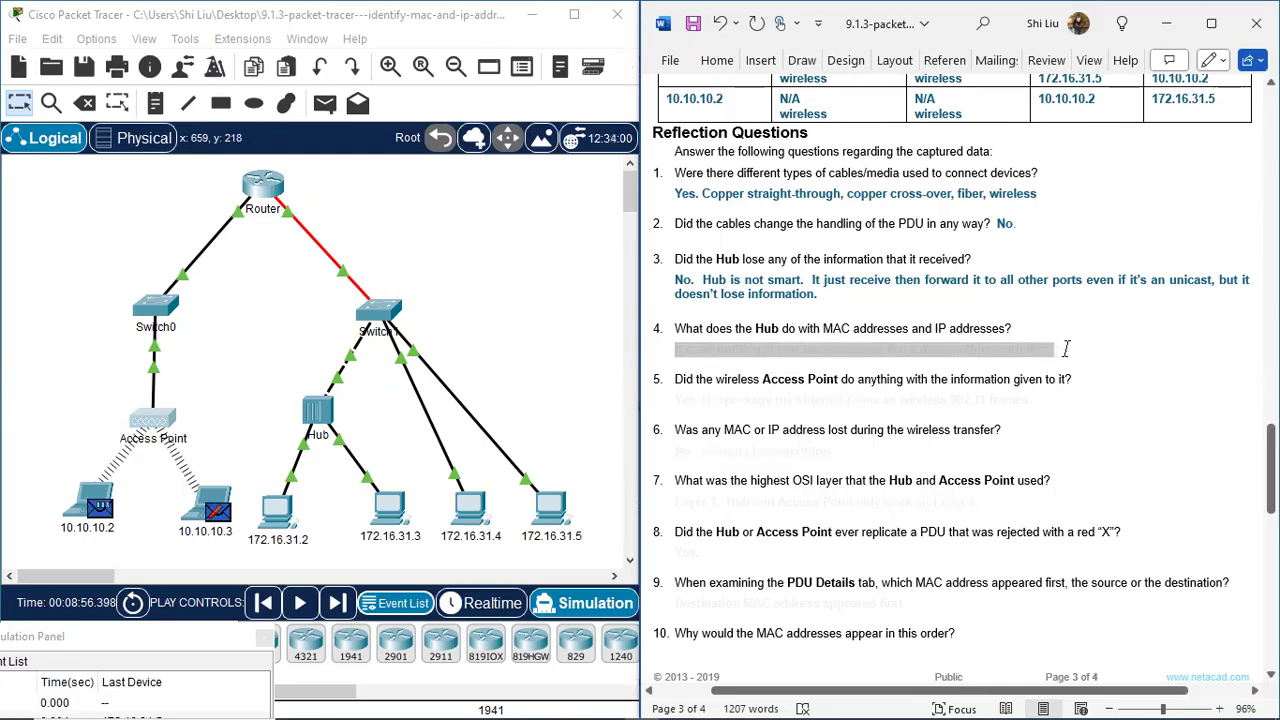
click(882, 316)
click(849, 405)
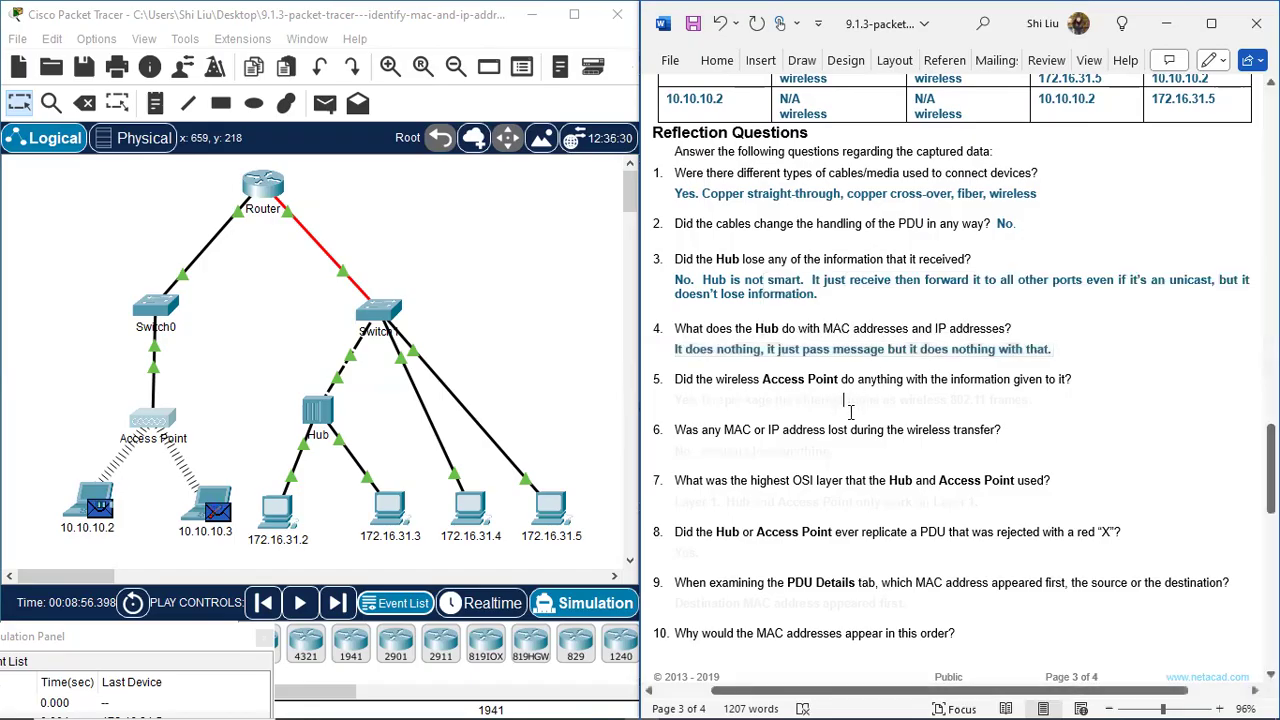
Point out the Access Point in the topology and recolor the hidden answer to reflection question 5 in blue
scroll(850, 410, down, 2)
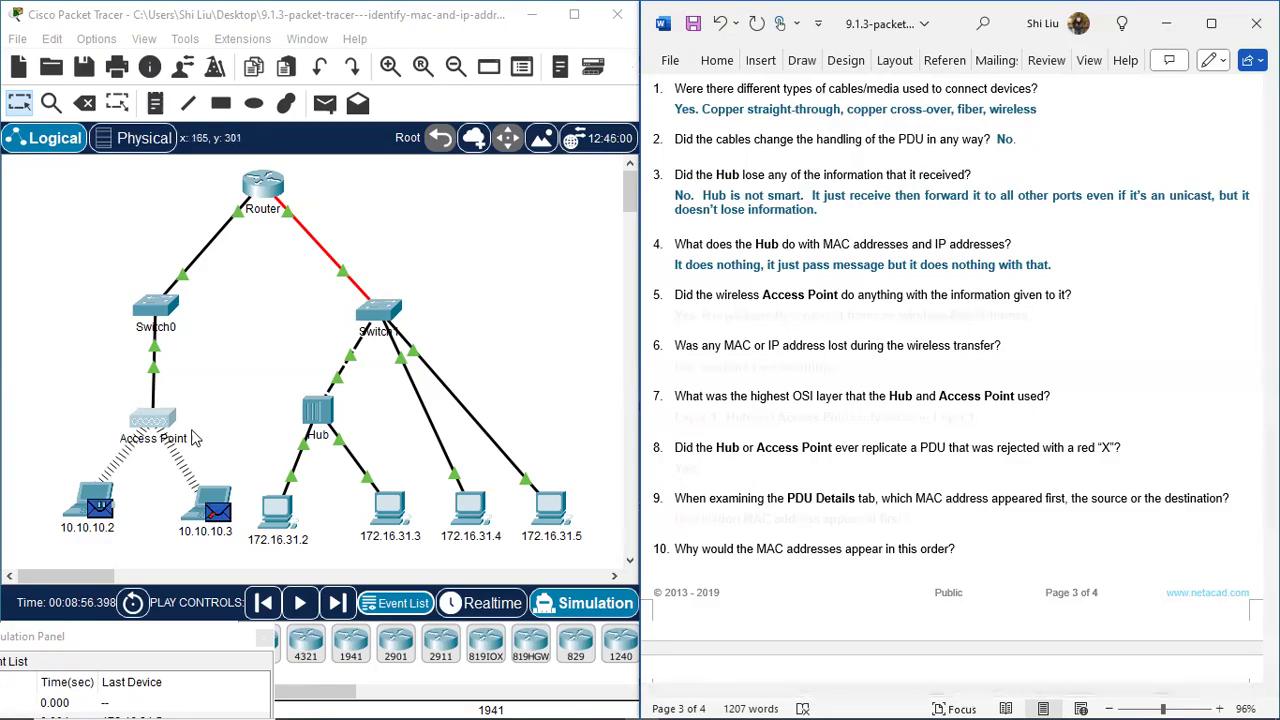
drag(140, 393, 164, 407)
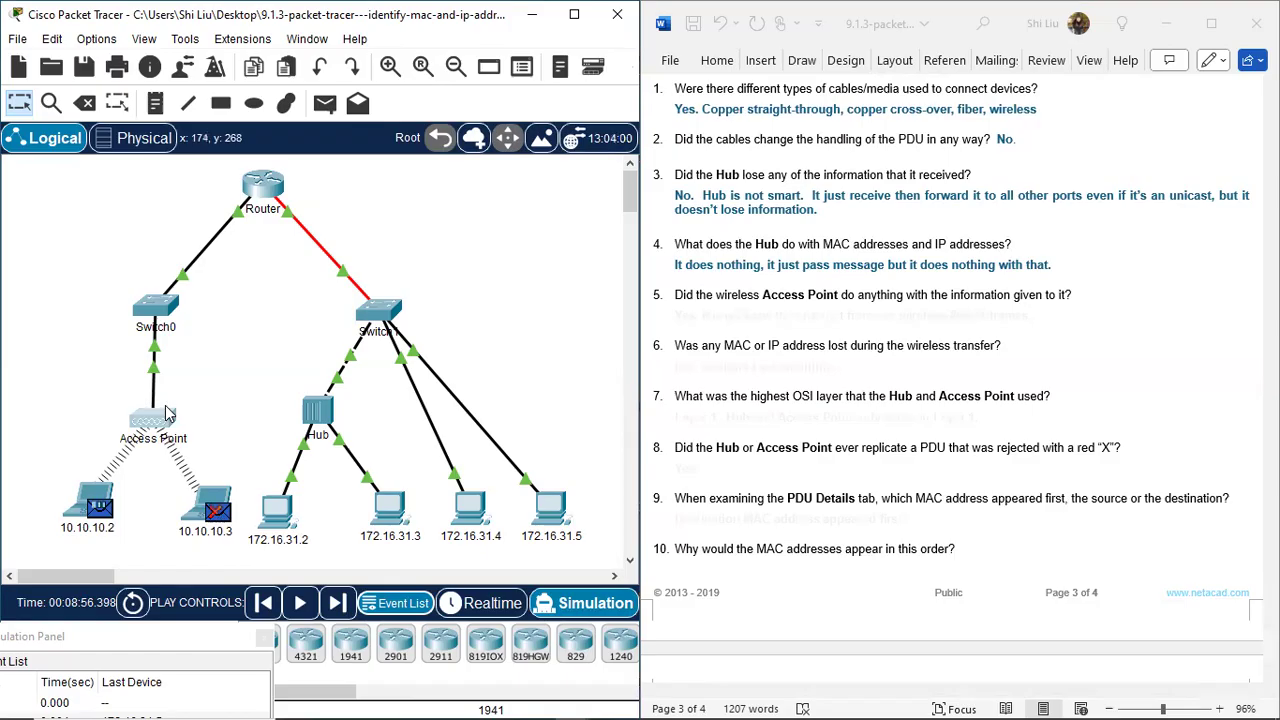
click(697, 328)
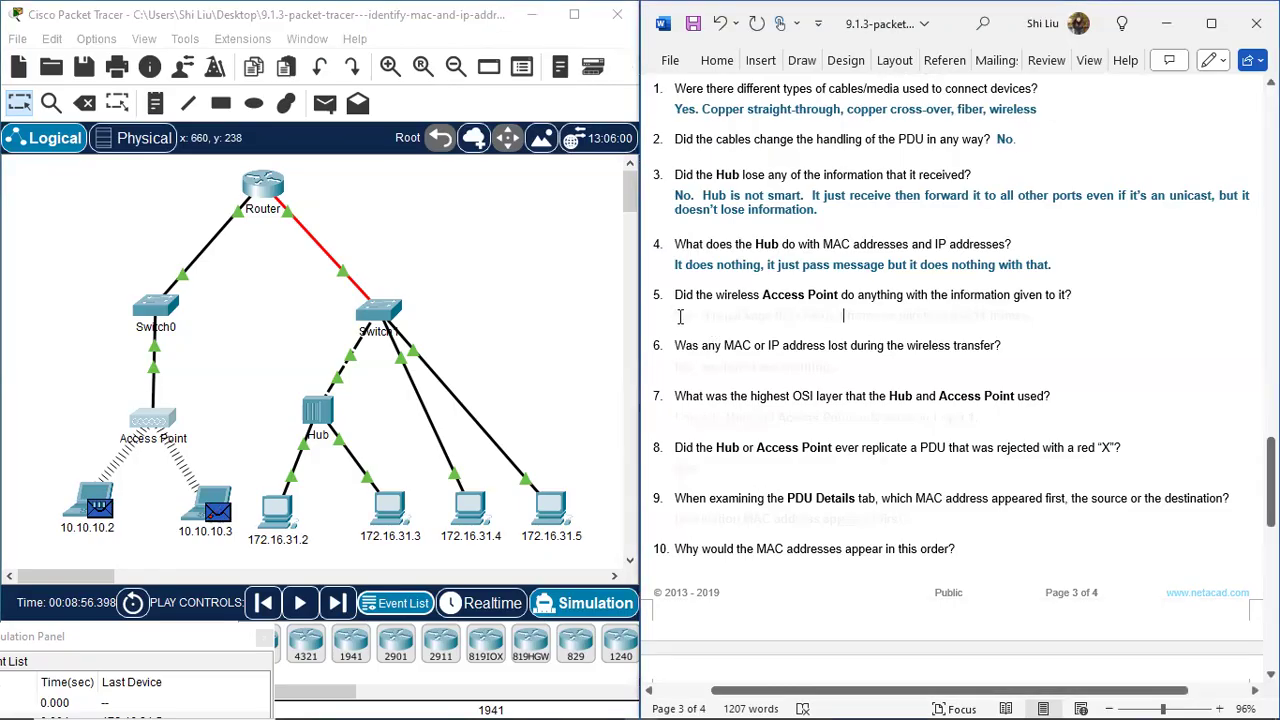
drag(675, 316, 1043, 316)
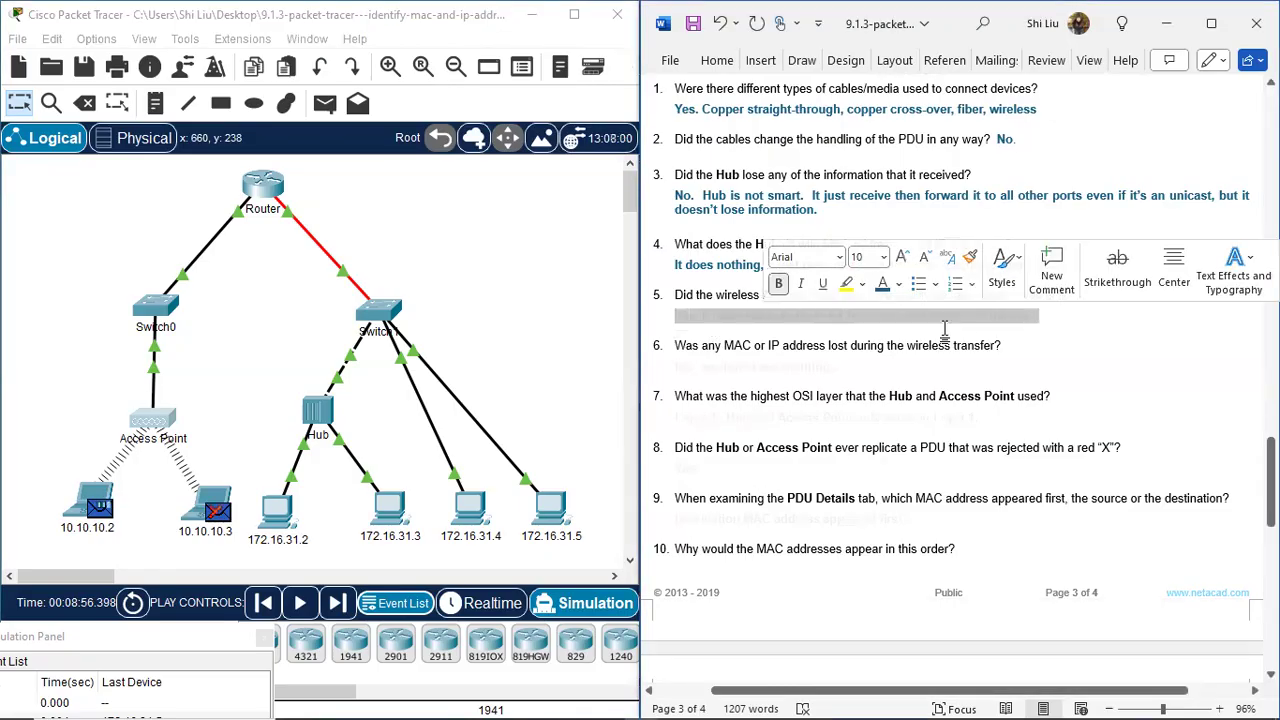
click(882, 286)
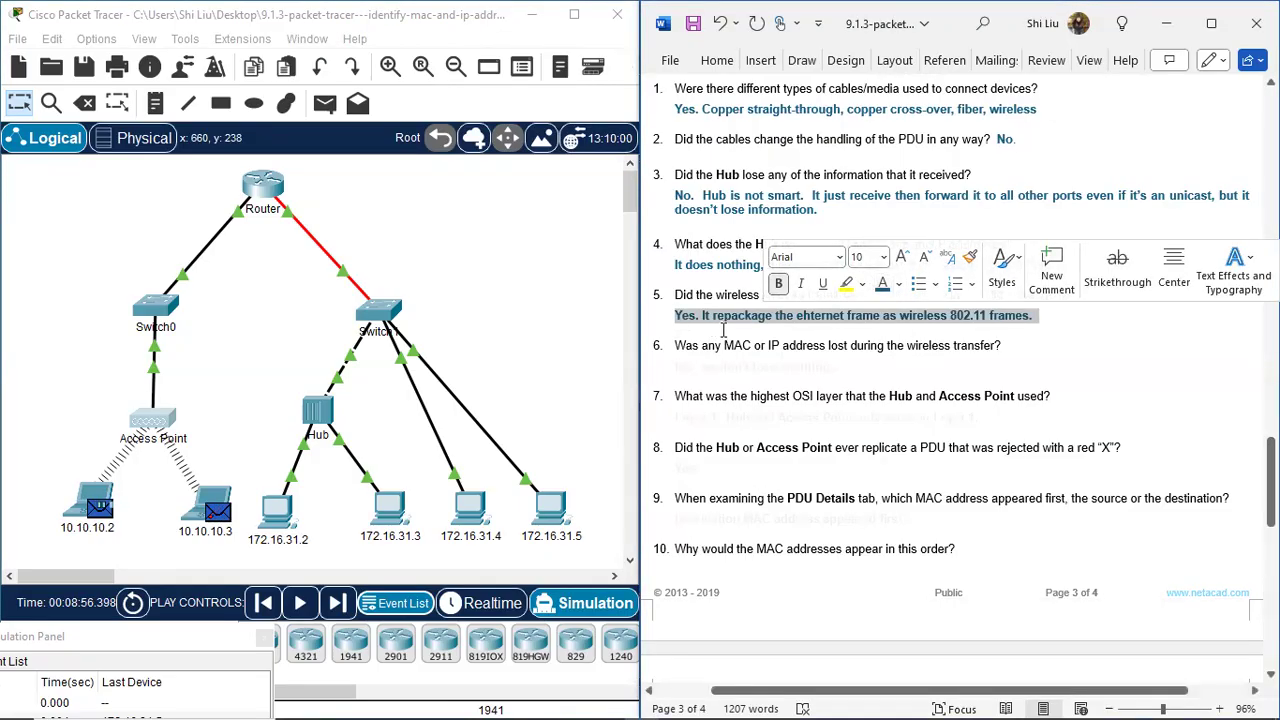
click(805, 332)
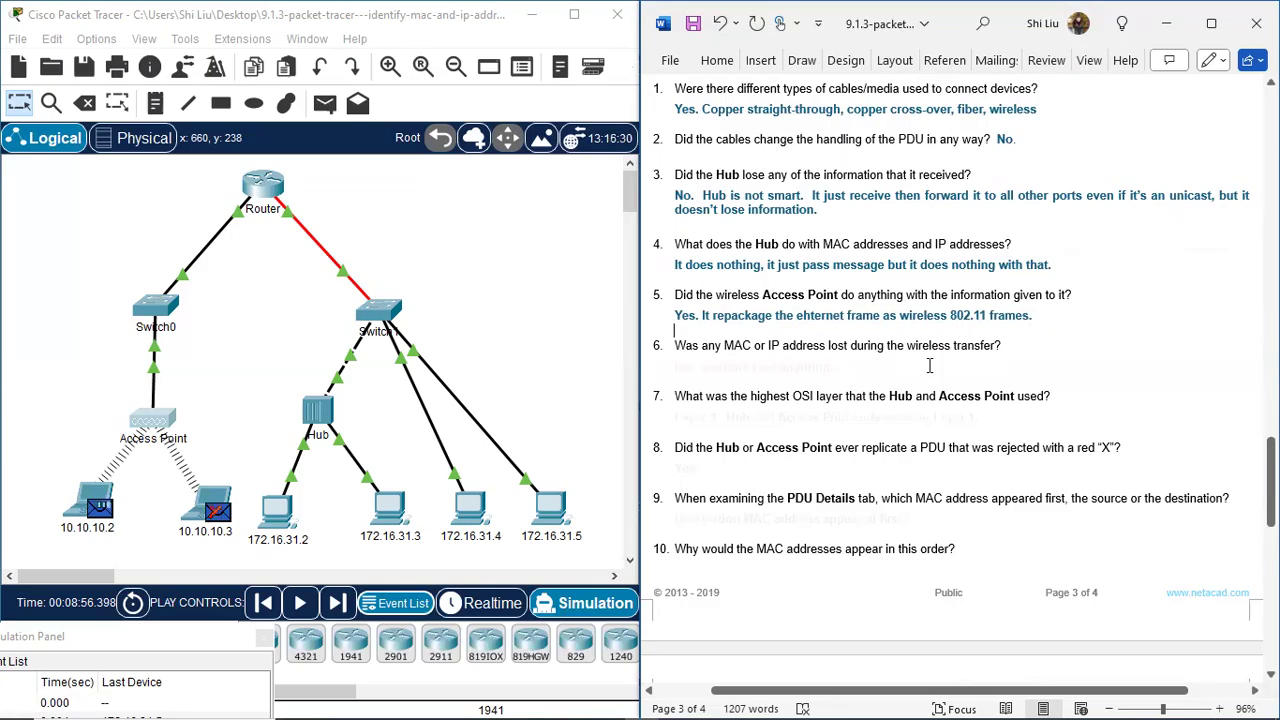
Recolor the hidden answers to reflection questions 6 and 7, on lost addresses and the highest OSI layer, in blue
scroll(725, 330, down, 2)
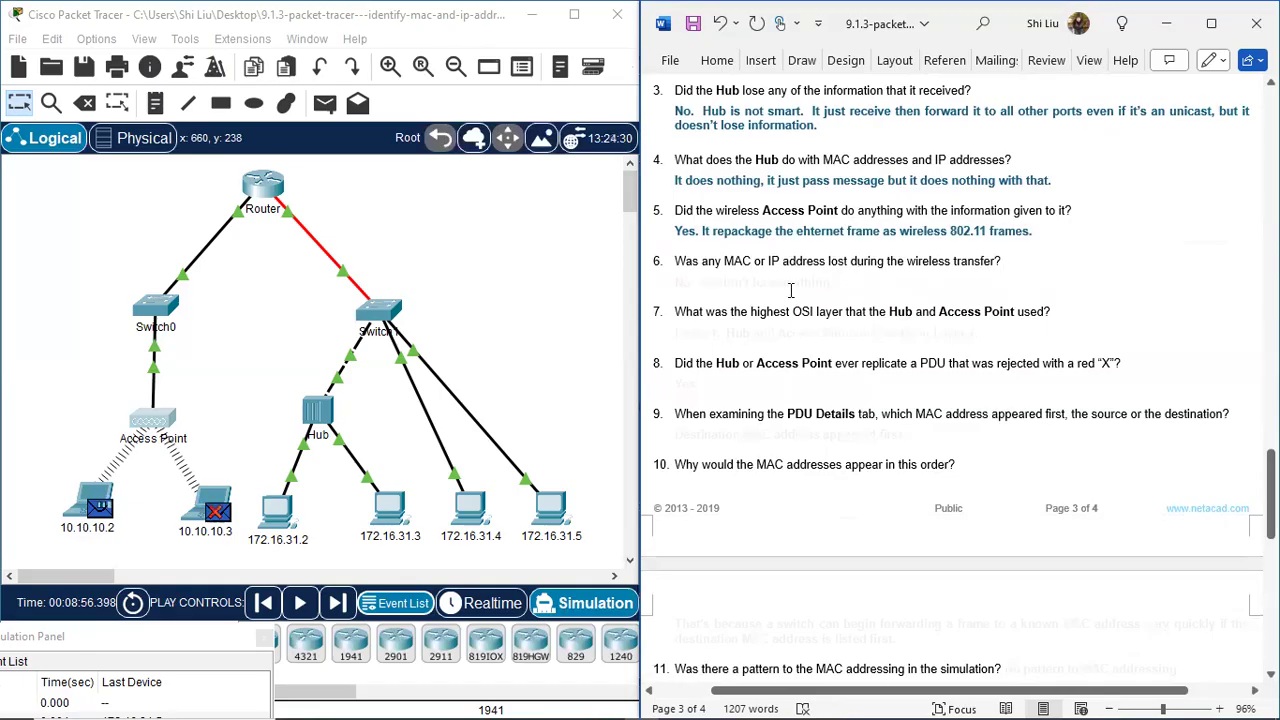
drag(675, 283, 838, 283)
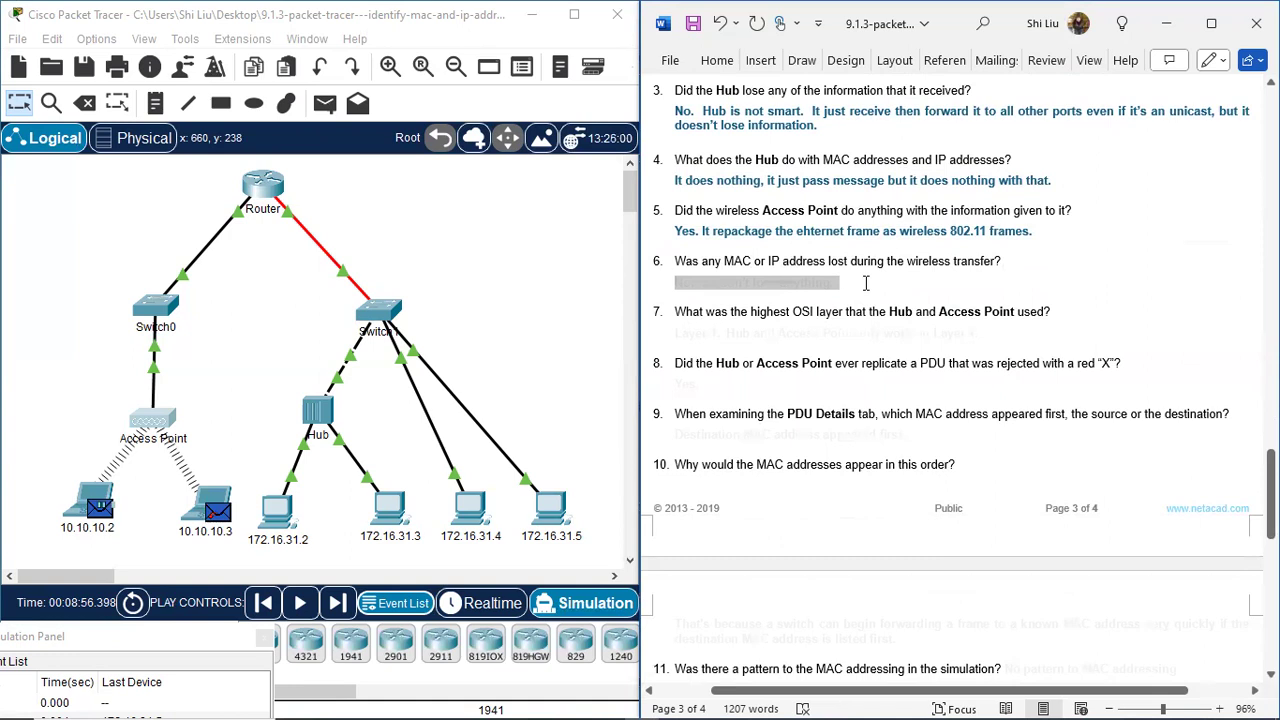
click(812, 257)
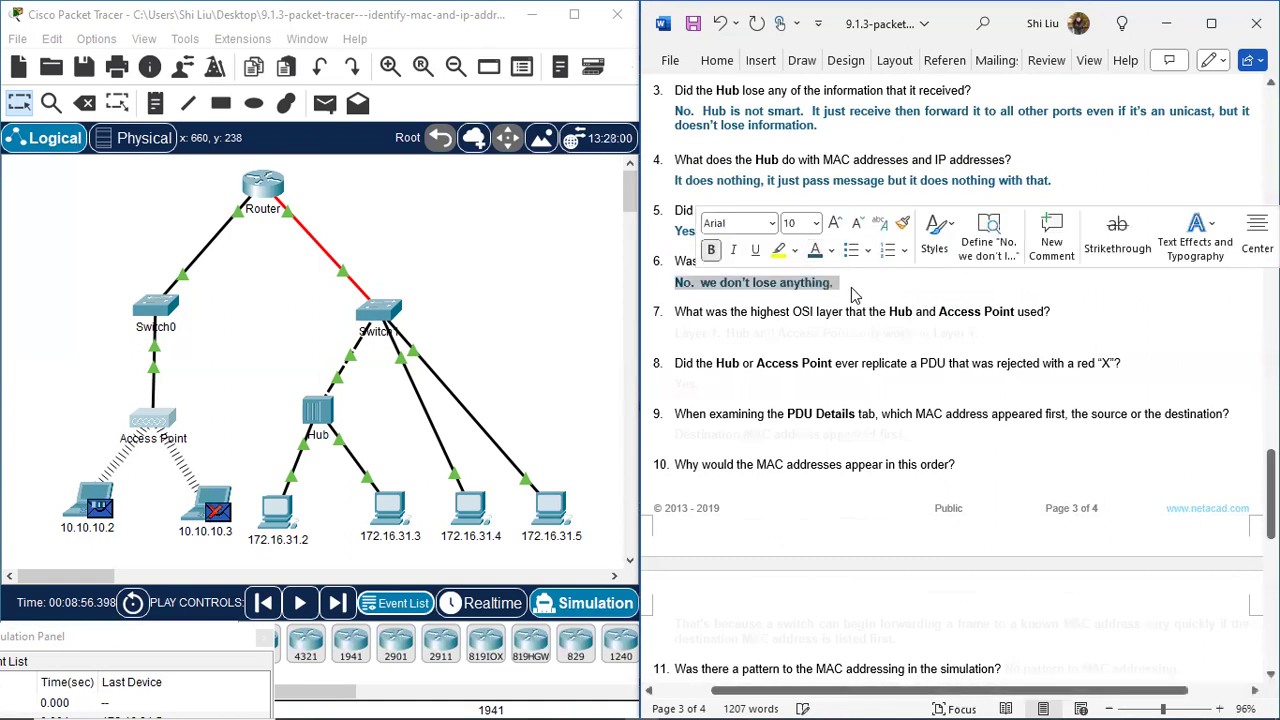
click(851, 289)
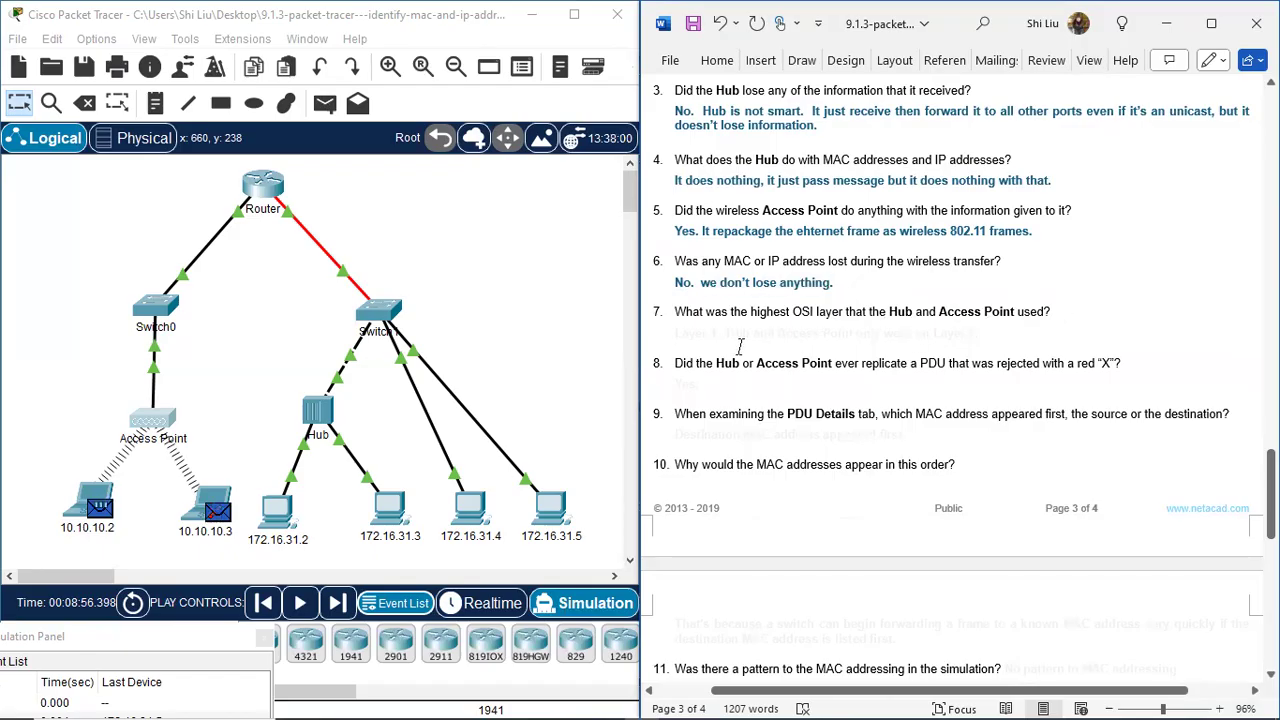
drag(677, 335, 998, 335)
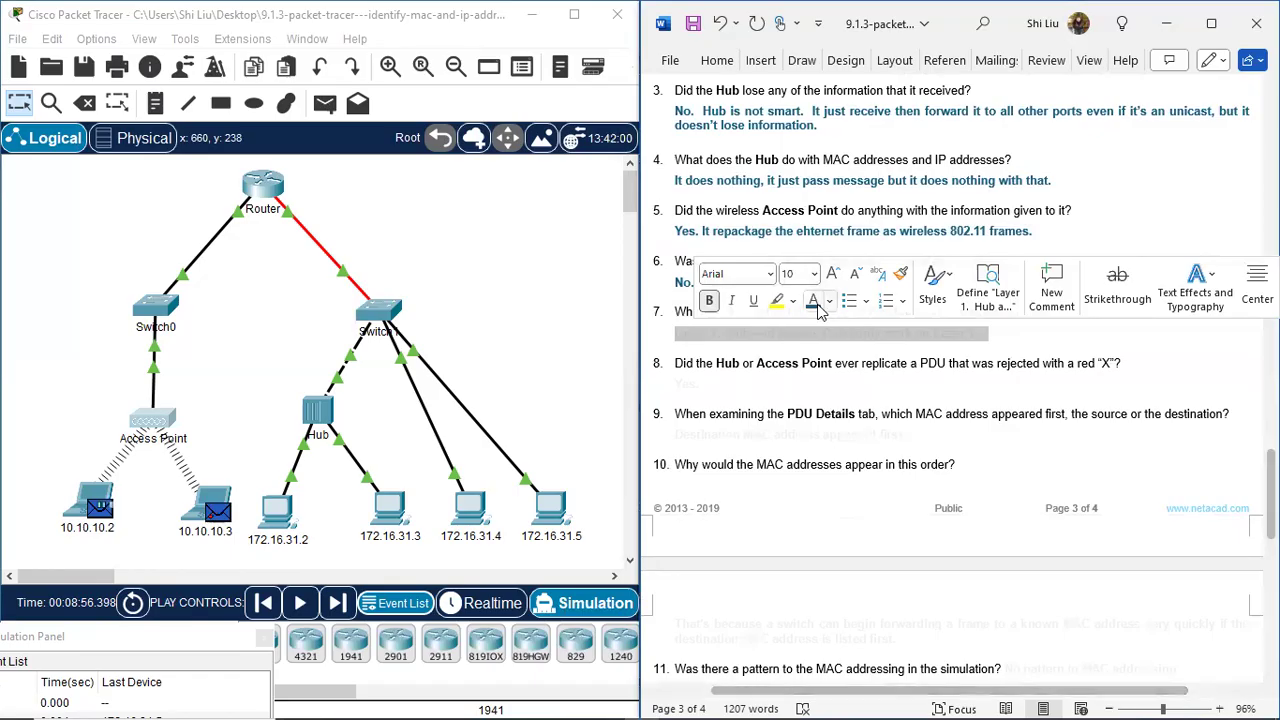
click(813, 300)
click(755, 391)
Recolor the hidden answers to reflection questions 8 and 9, on rejected PDU replication and MAC address order, in blue
scroll(723, 330, down, 2)
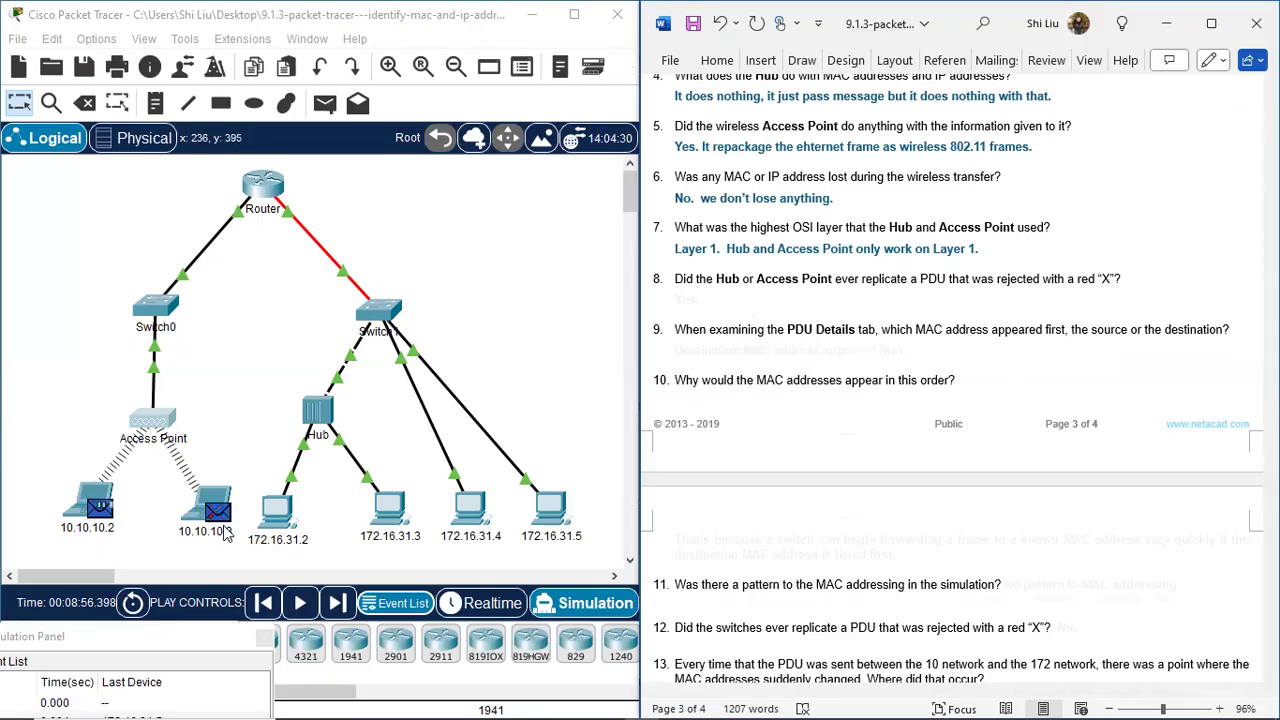
drag(671, 303, 710, 303)
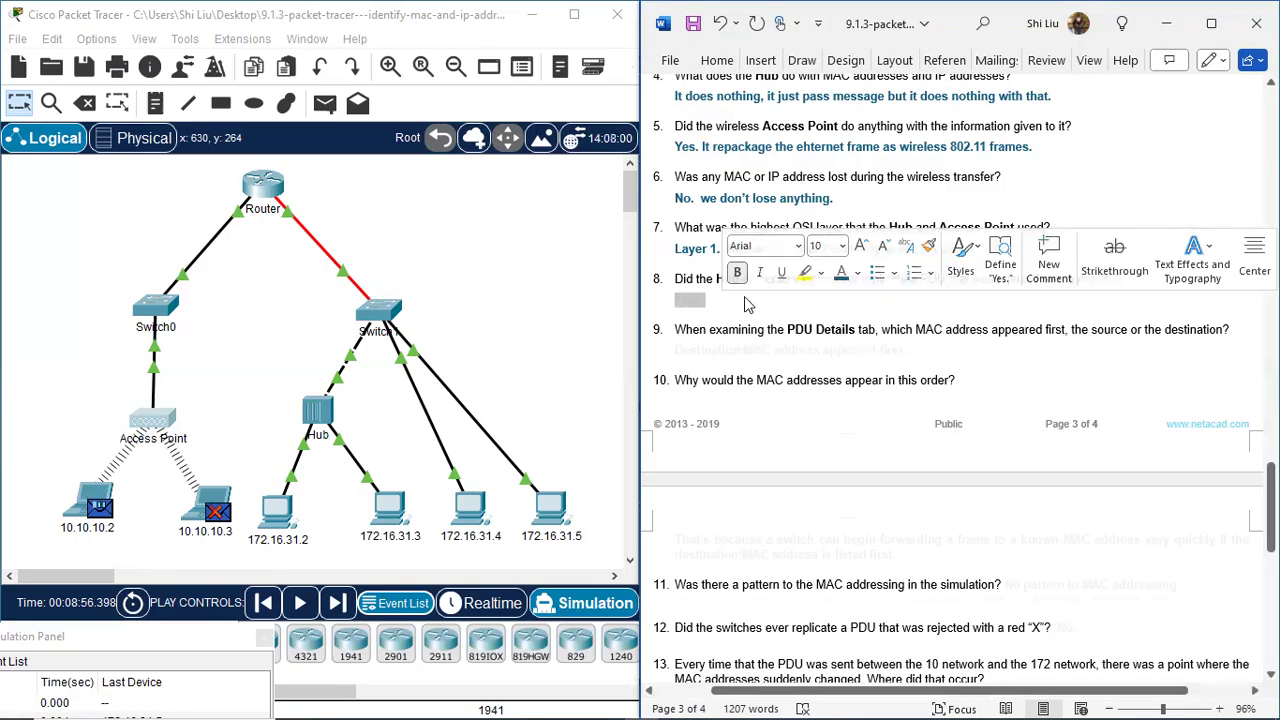
click(841, 277)
click(800, 347)
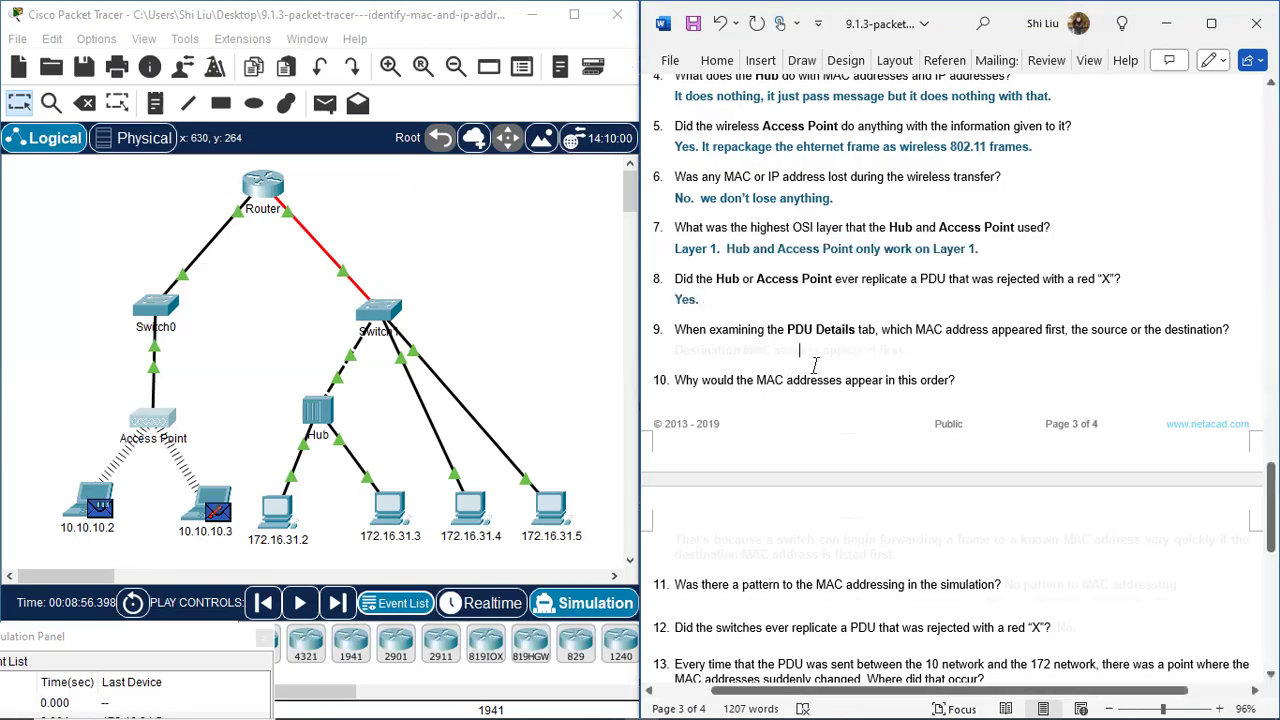
scroll(866, 403, down, 1)
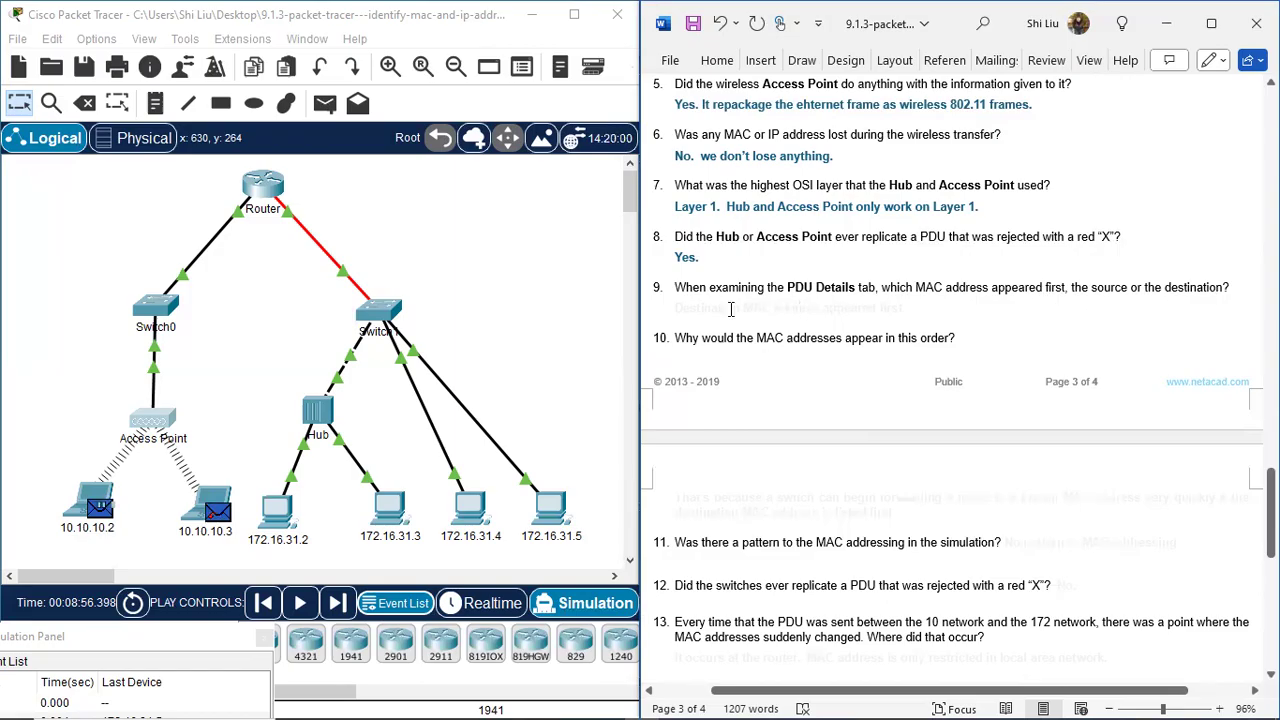
drag(675, 309, 921, 303)
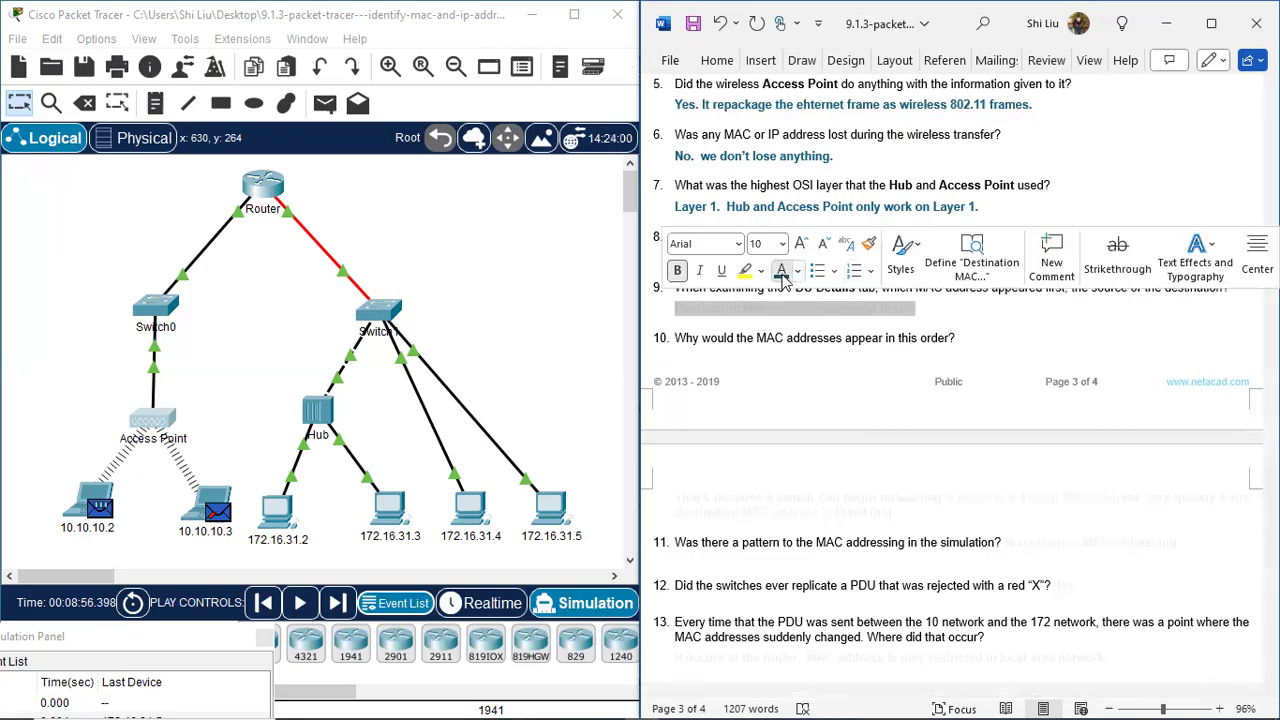
click(781, 273)
click(776, 312)
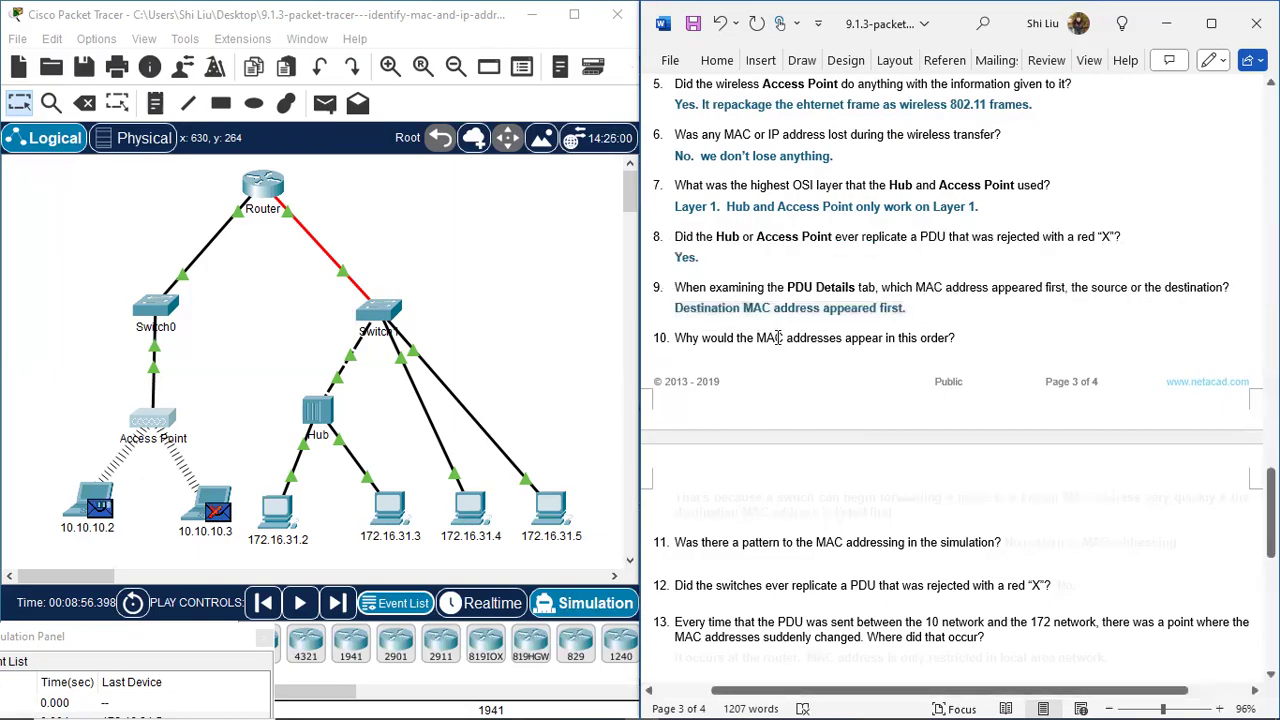
Step the simulation back to the PDU at the router and examine the destination MAC's position in its outbound Ethernet header
click(273, 603)
click(273, 603)
click(273, 603)
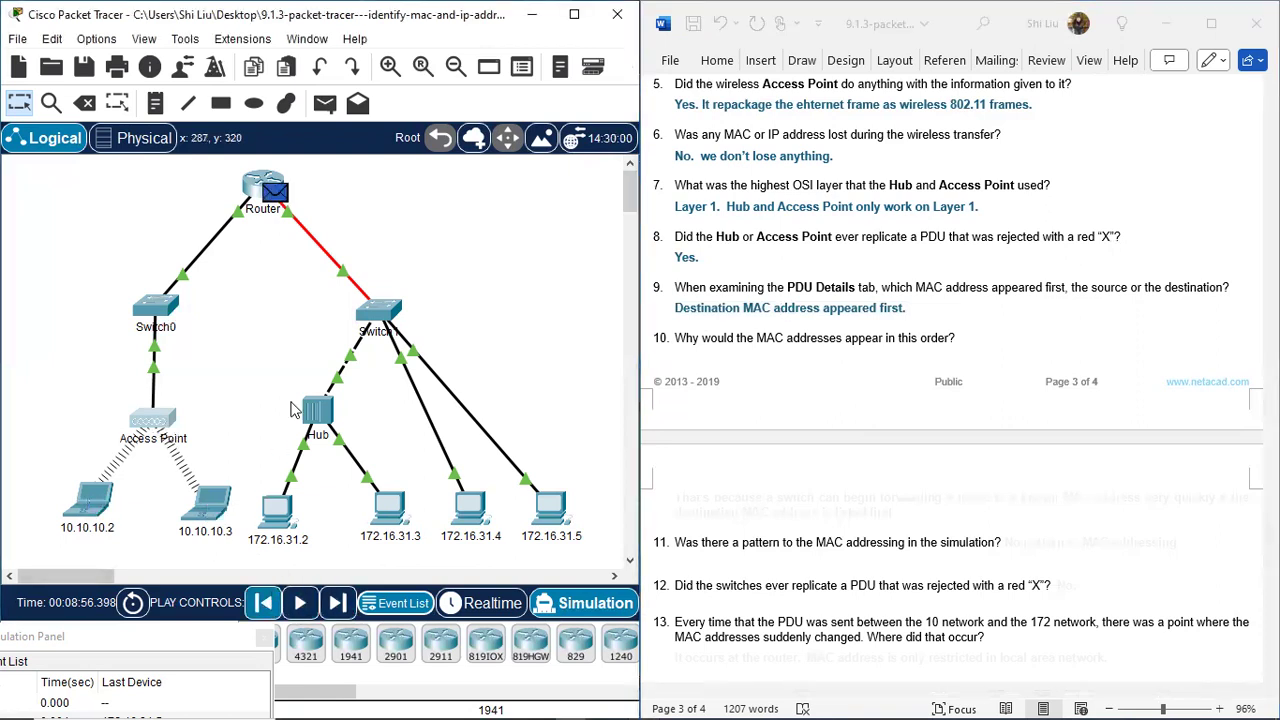
click(276, 192)
click(665, 113)
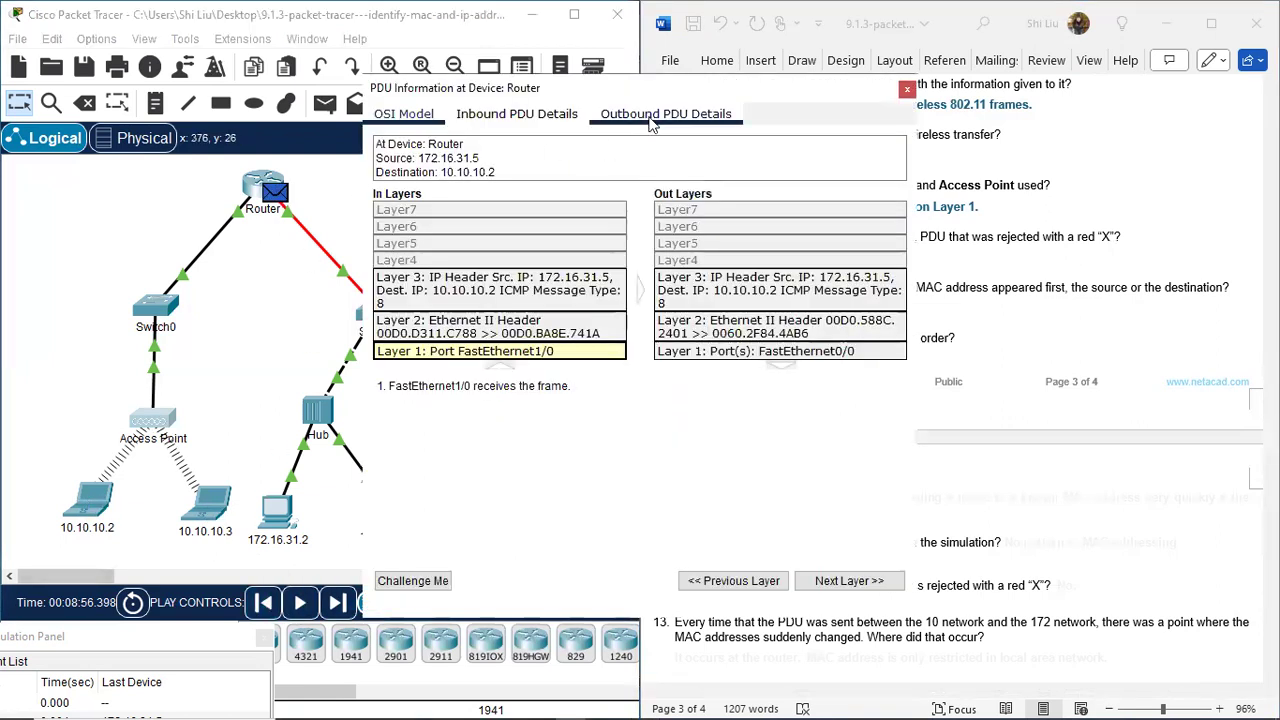
drag(684, 97, 409, 147)
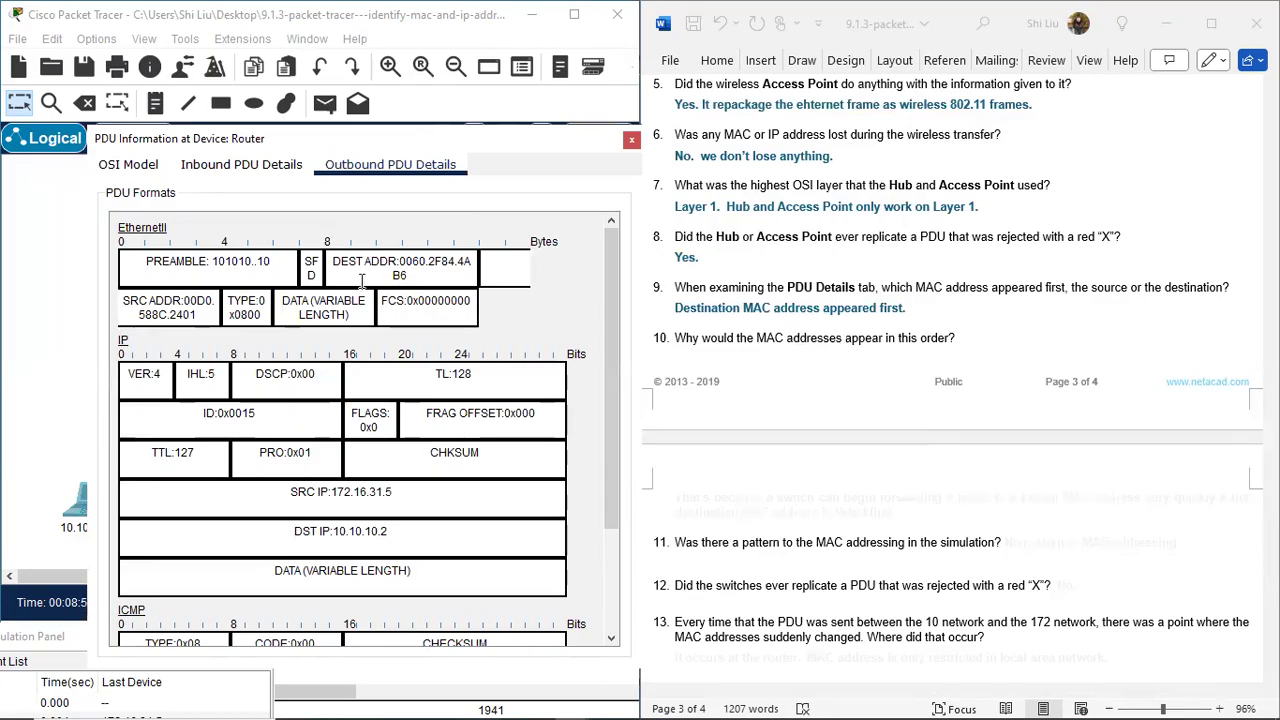
drag(334, 261, 389, 266)
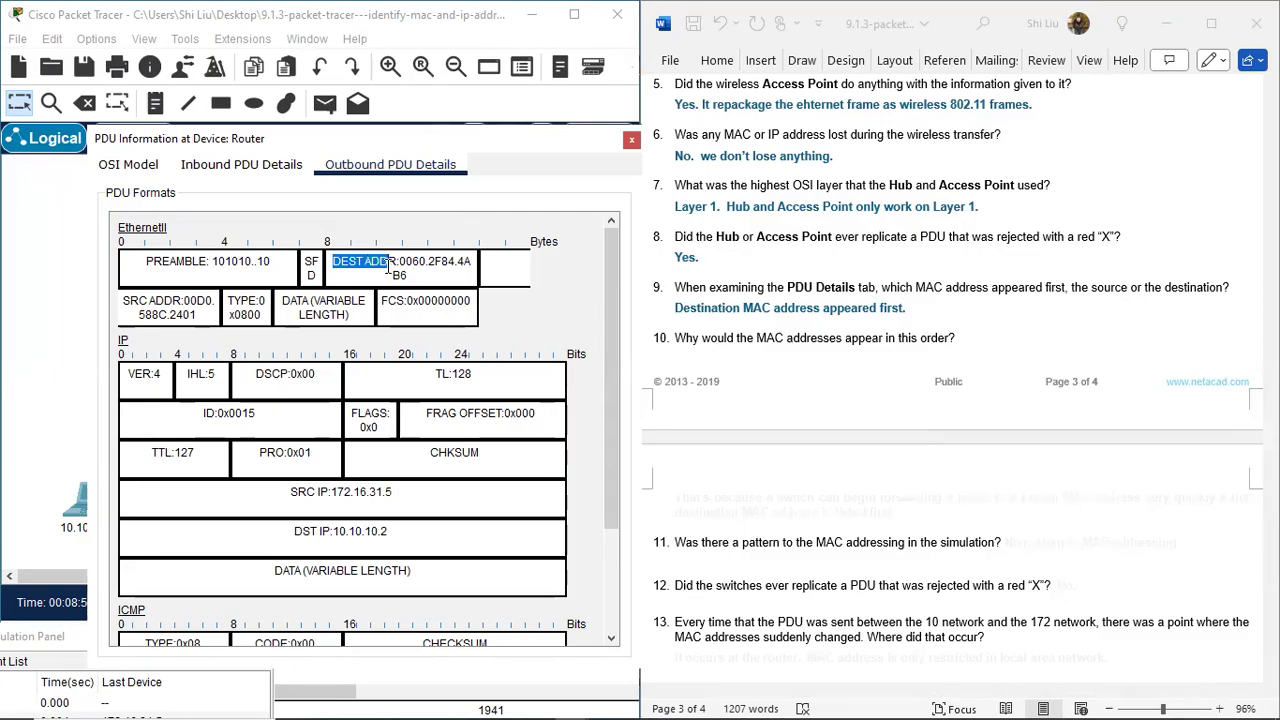
Compare the order of the source and destination MAC fields in the router's outbound Ethernet header with the answer to question 9
drag(124, 301, 157, 304)
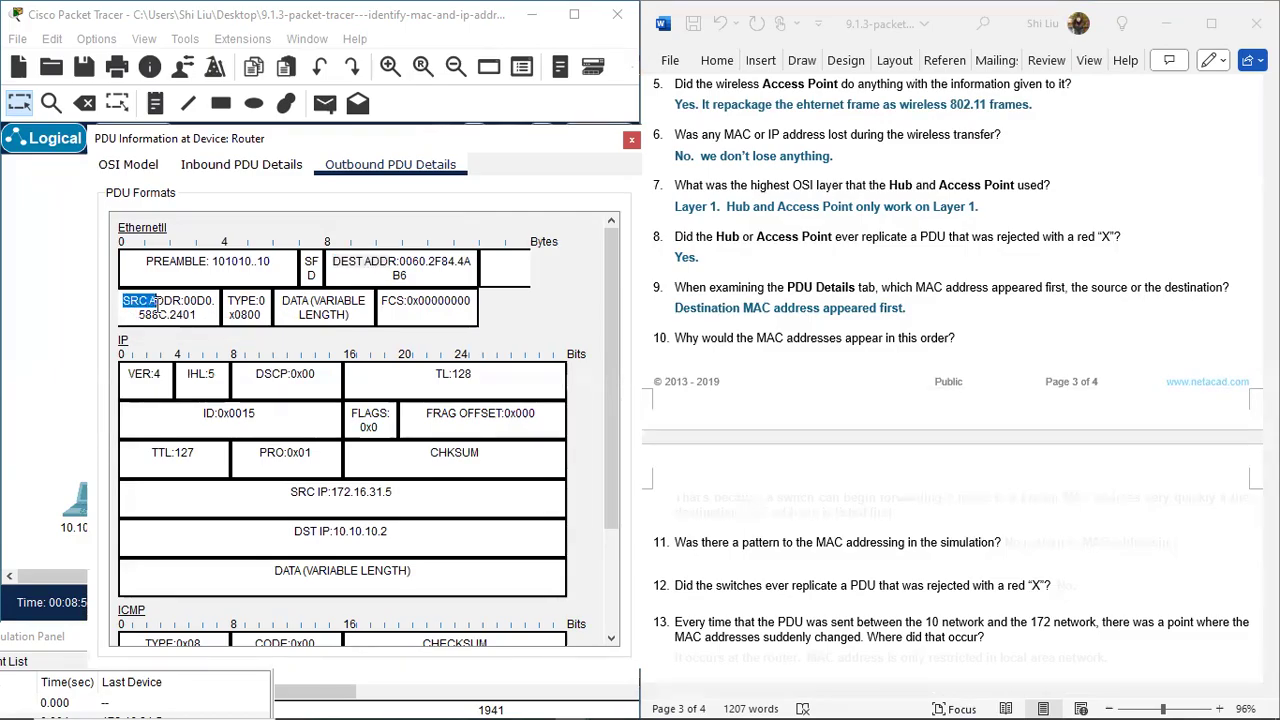
drag(334, 261, 386, 262)
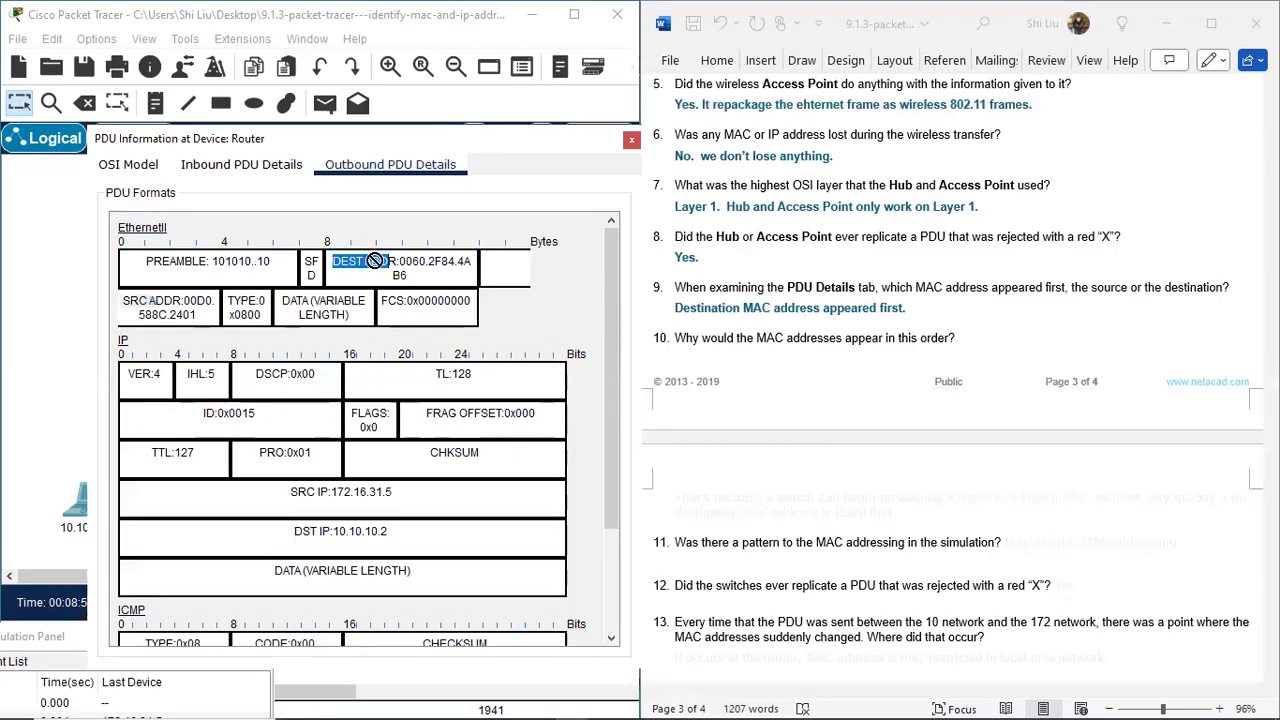
click(870, 305)
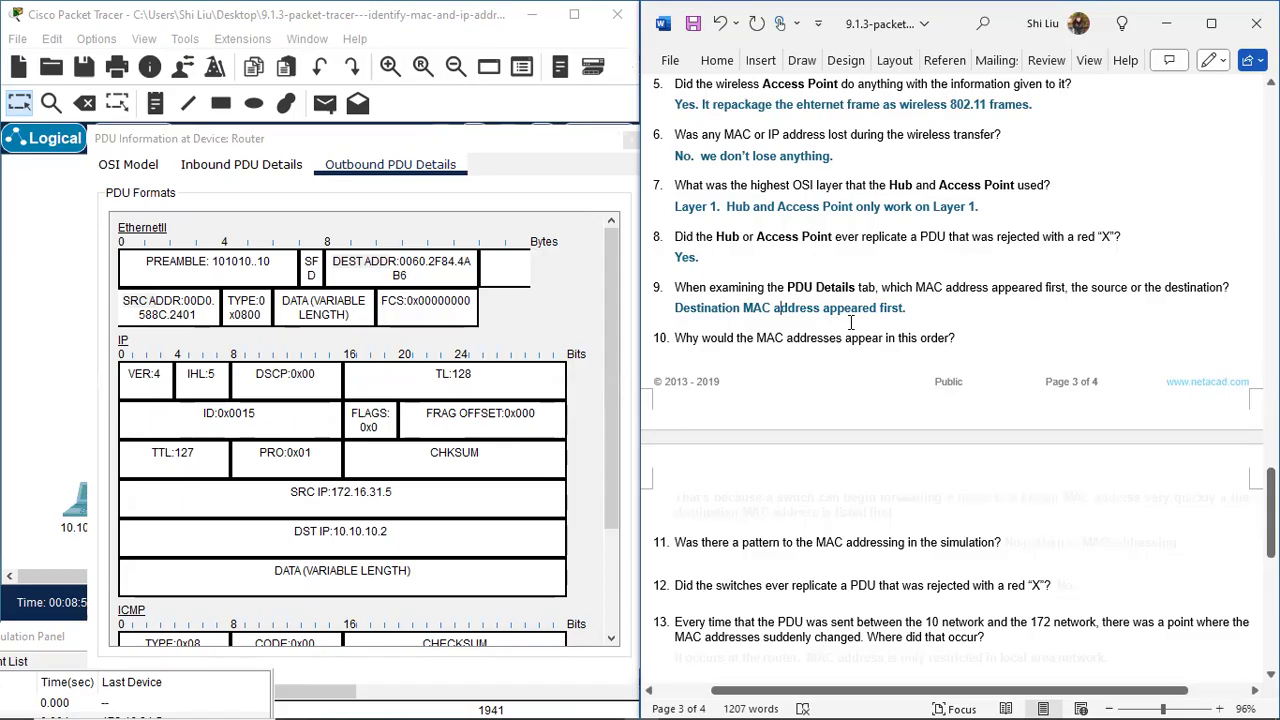
Recolor the hidden answer to reflection question 10 in blue and close the router's PDU information window
scroll(935, 325, down, 2)
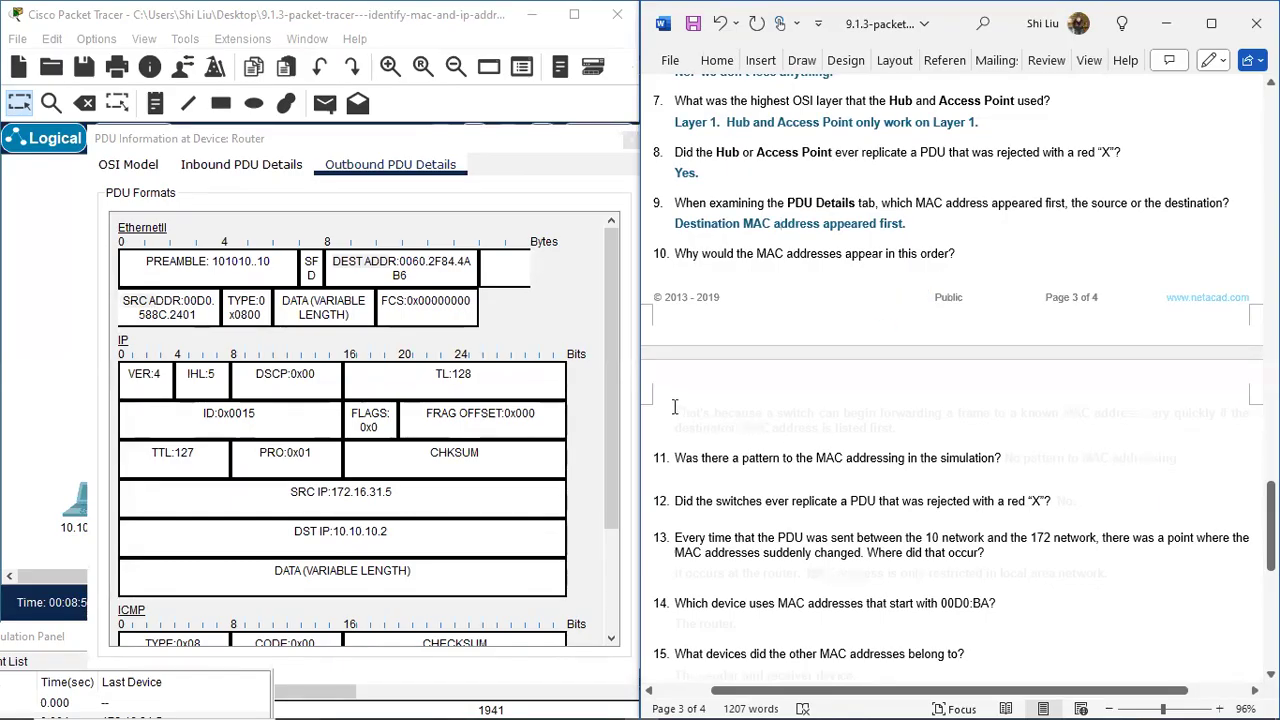
drag(675, 407, 900, 428)
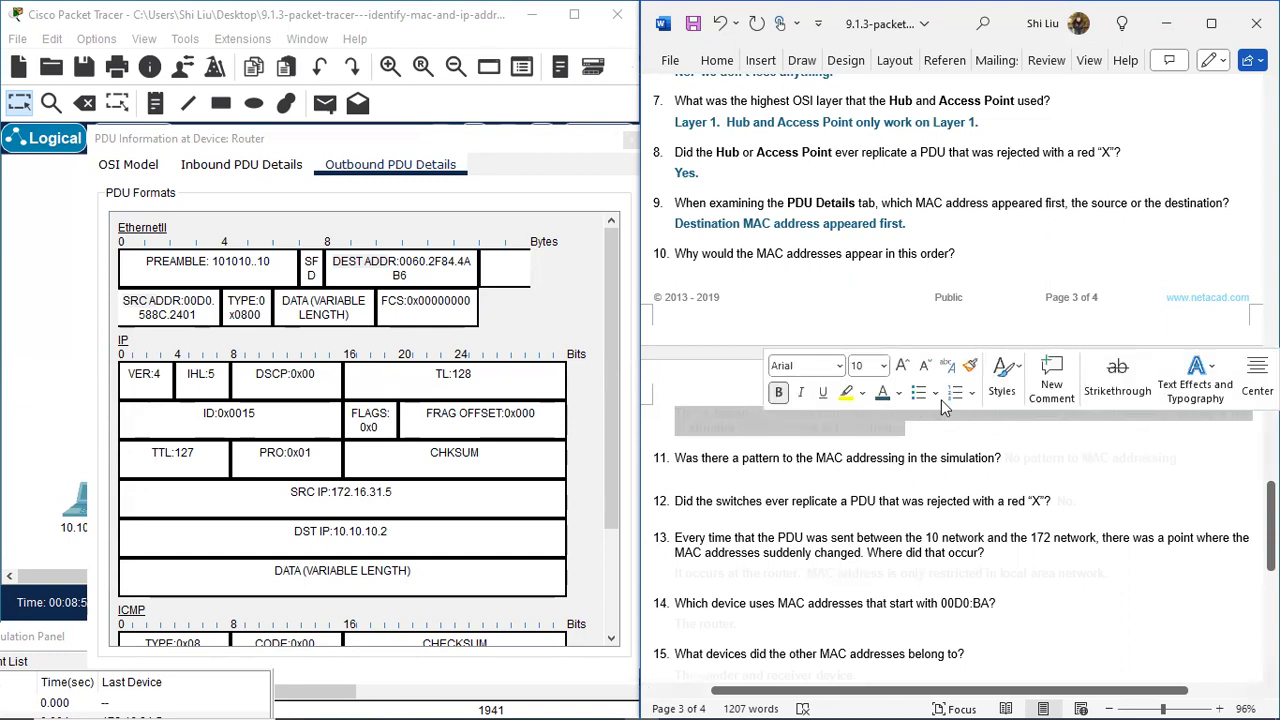
click(791, 476)
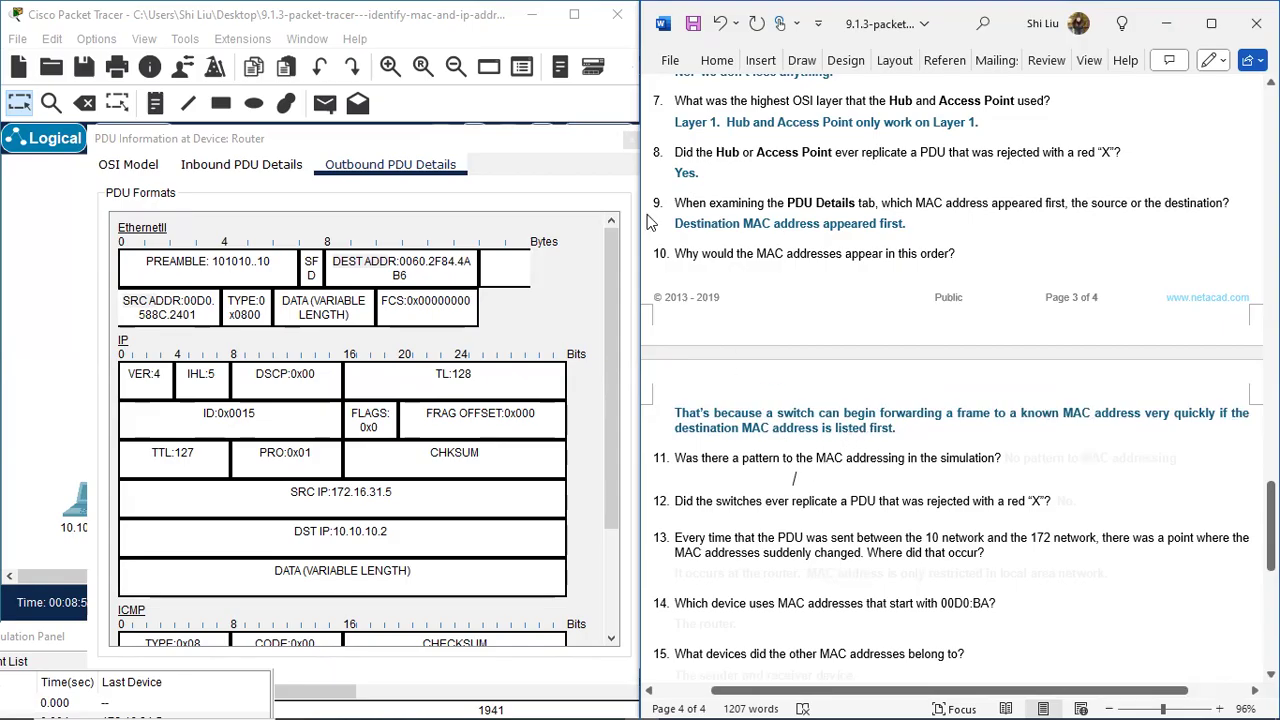
click(630, 150)
click(631, 141)
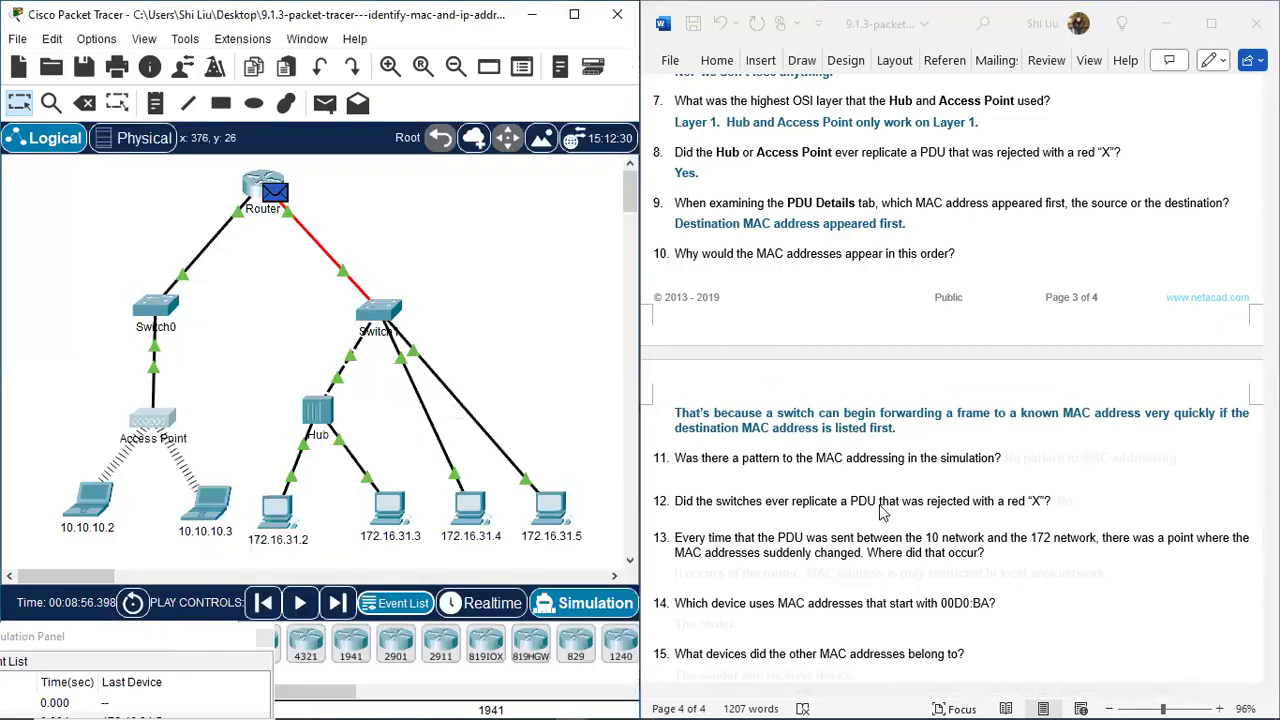
Review the MAC addresses recorded in the PDU table and recolor the hidden answer to reflection question 11 in blue
scroll(732, 262, down, 3)
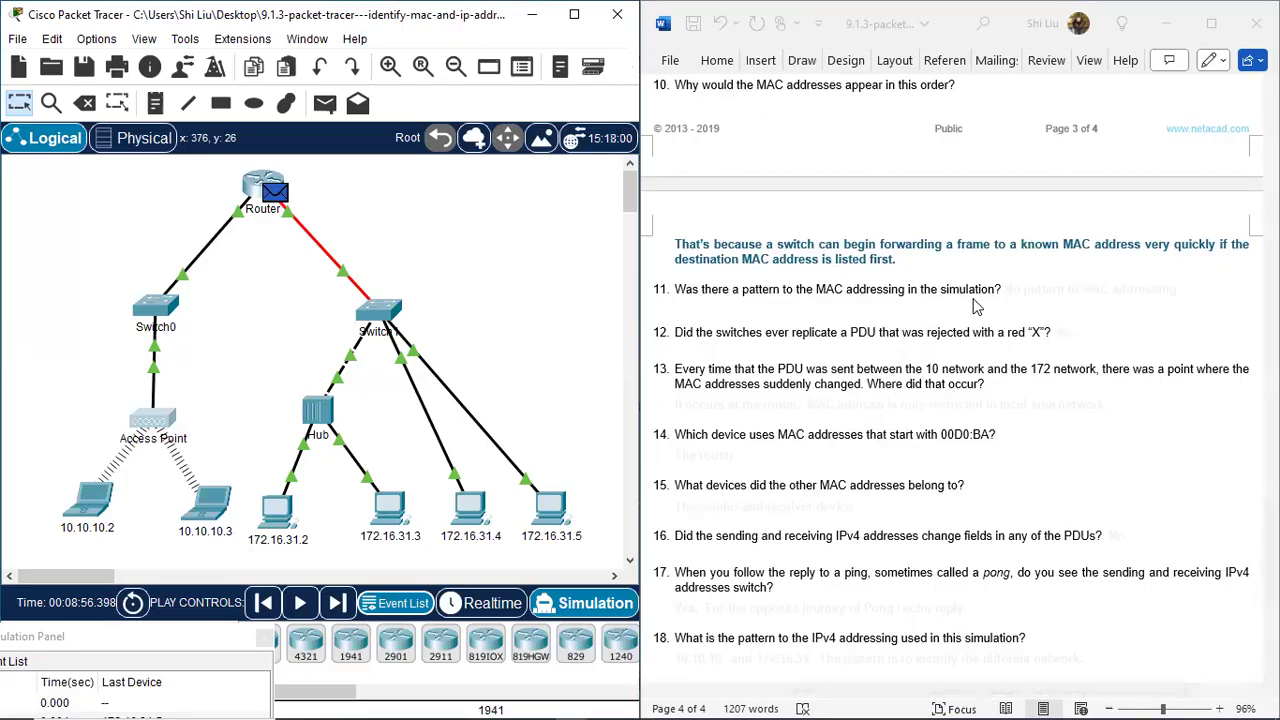
scroll(977, 307, up, 3)
scroll(977, 307, up, 12)
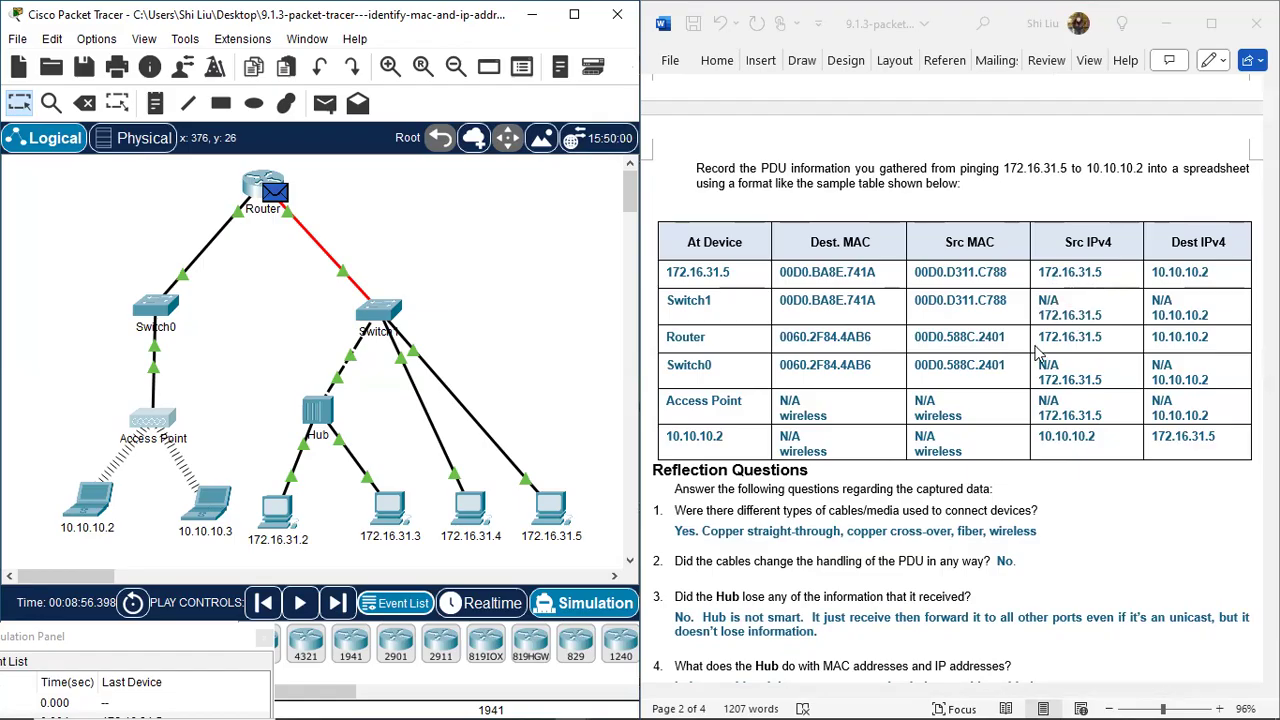
scroll(1040, 360, down, 6)
scroll(1040, 372, down, 7)
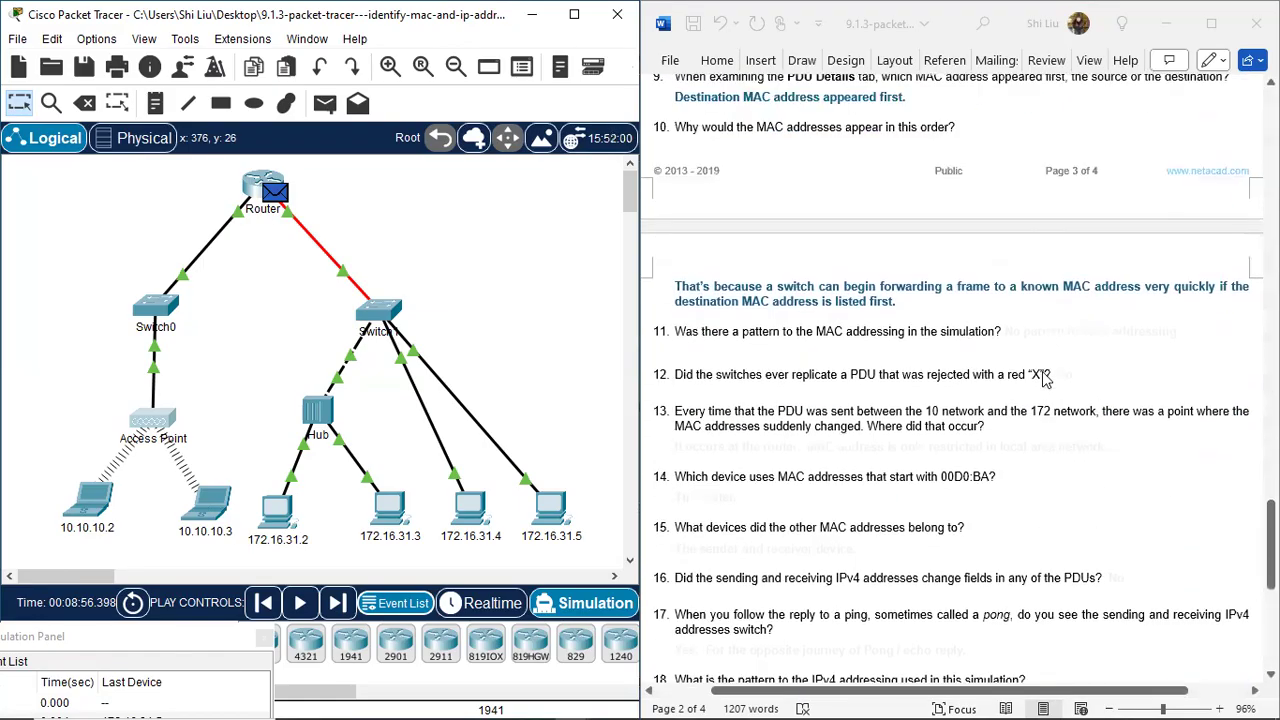
click(1008, 331)
drag(1004, 328, 1187, 328)
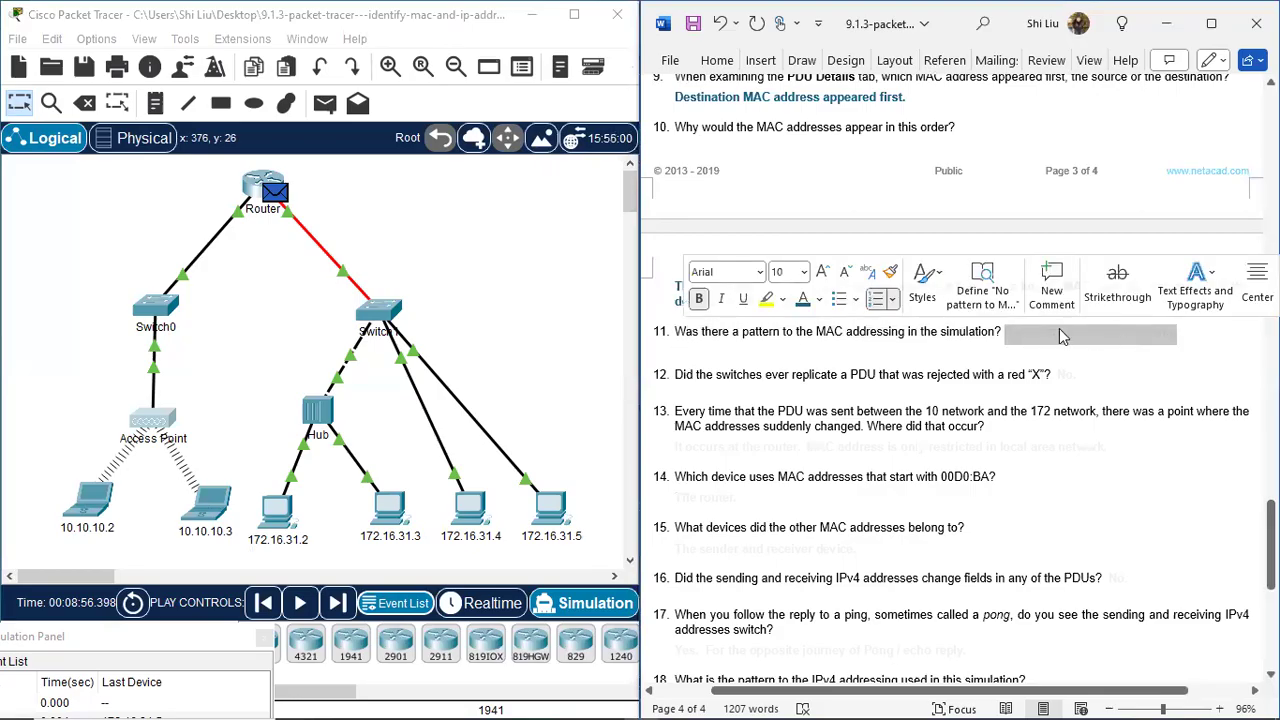
click(802, 298)
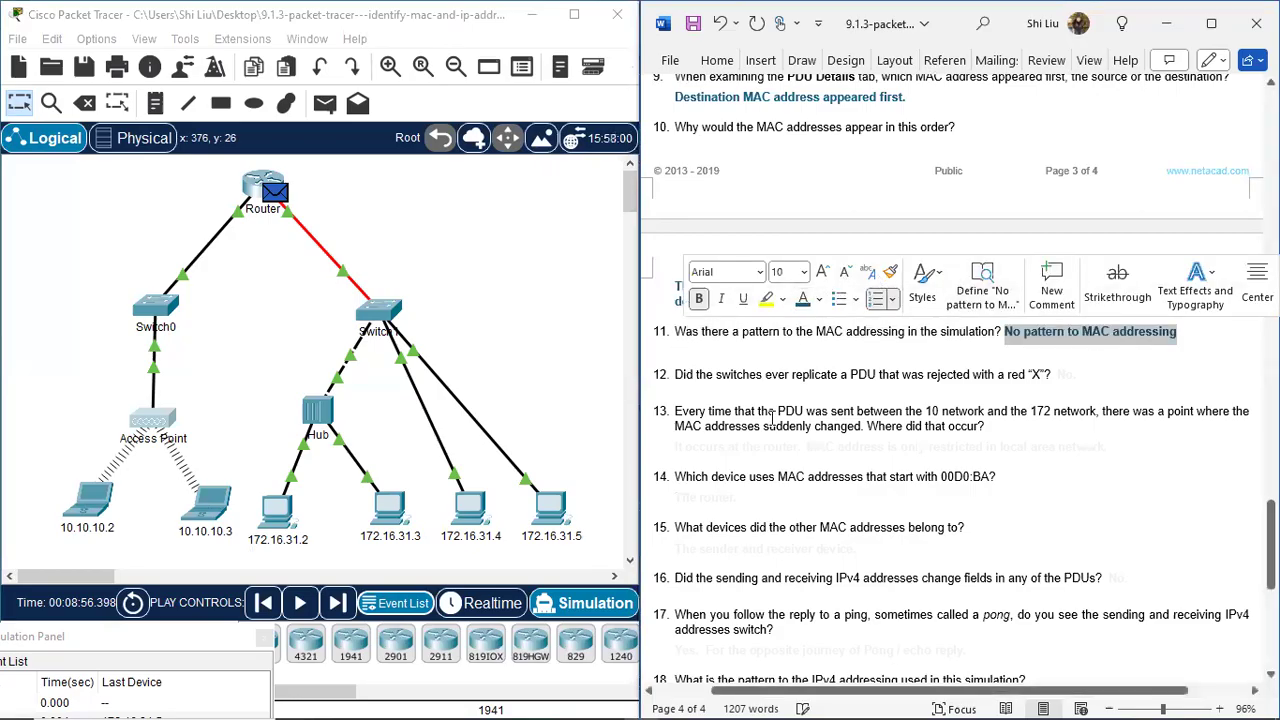
click(704, 398)
Point out Switch1 and the PCs 172.16.31.5 and 172.16.31.4 in the topology for question 12 on replicated PDUs
scroll(760, 410, down, 1)
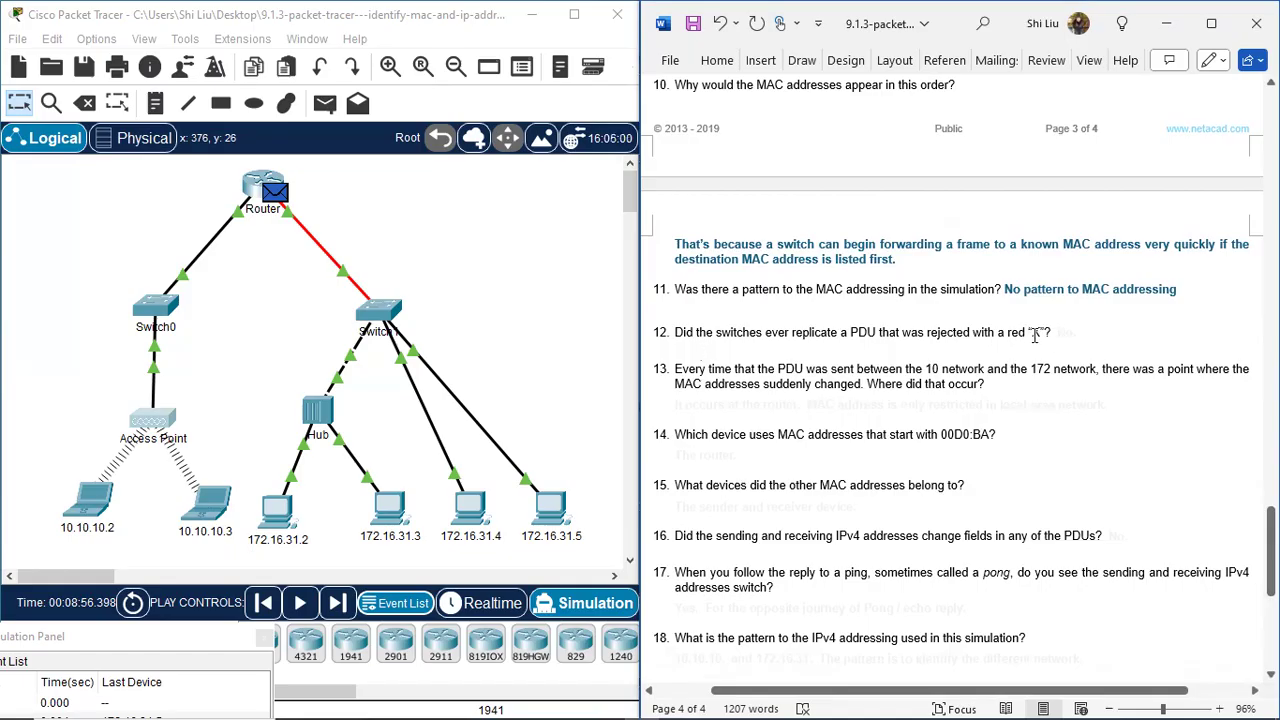
drag(422, 280, 341, 356)
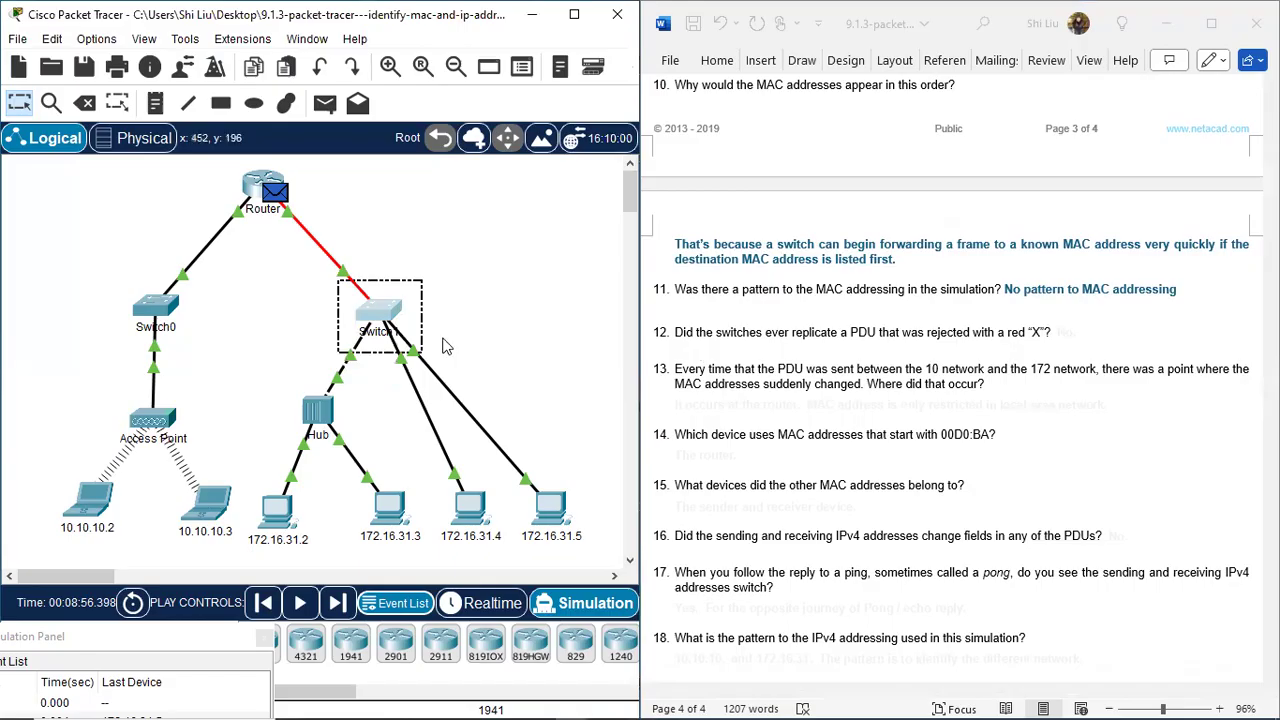
click(463, 318)
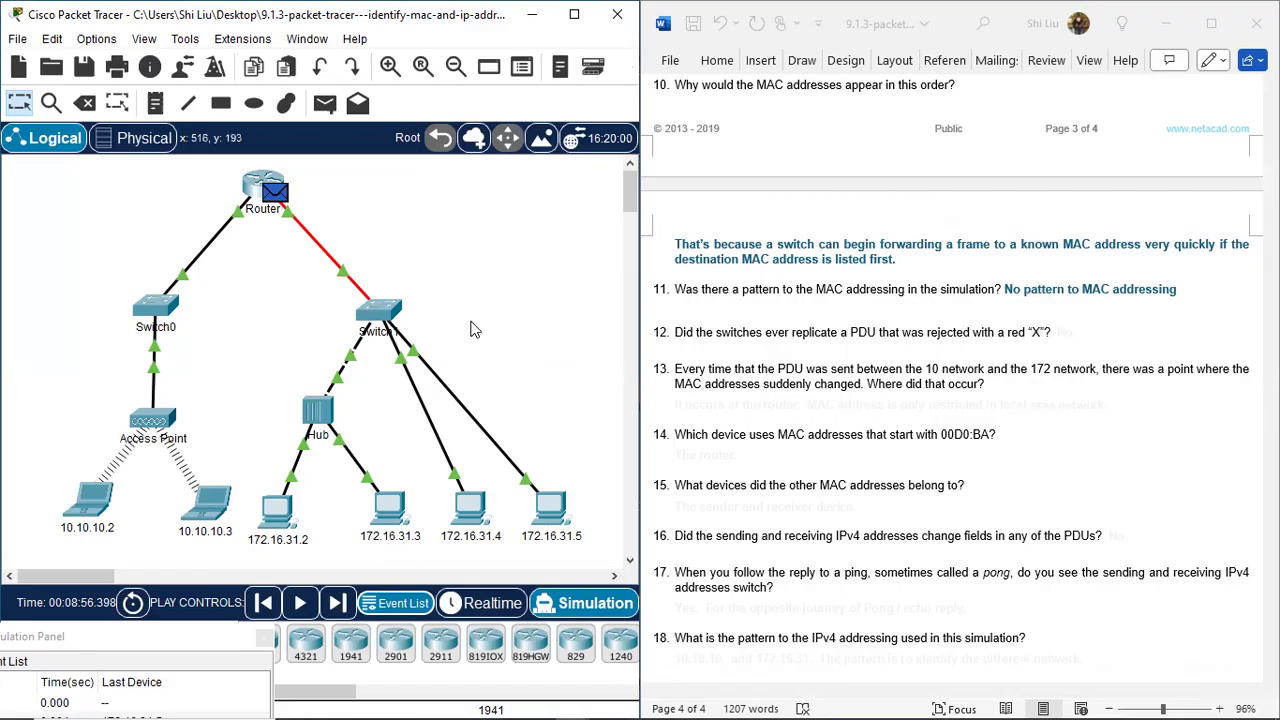
drag(580, 466, 524, 572)
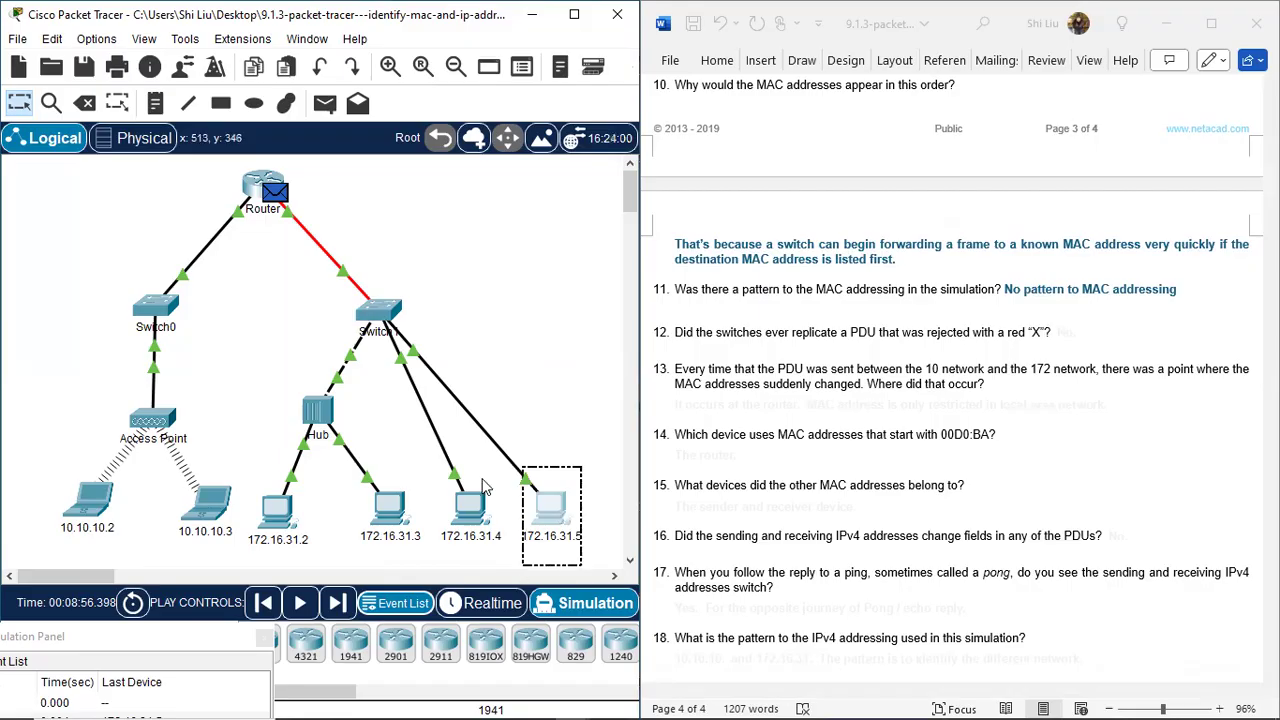
drag(498, 481, 446, 569)
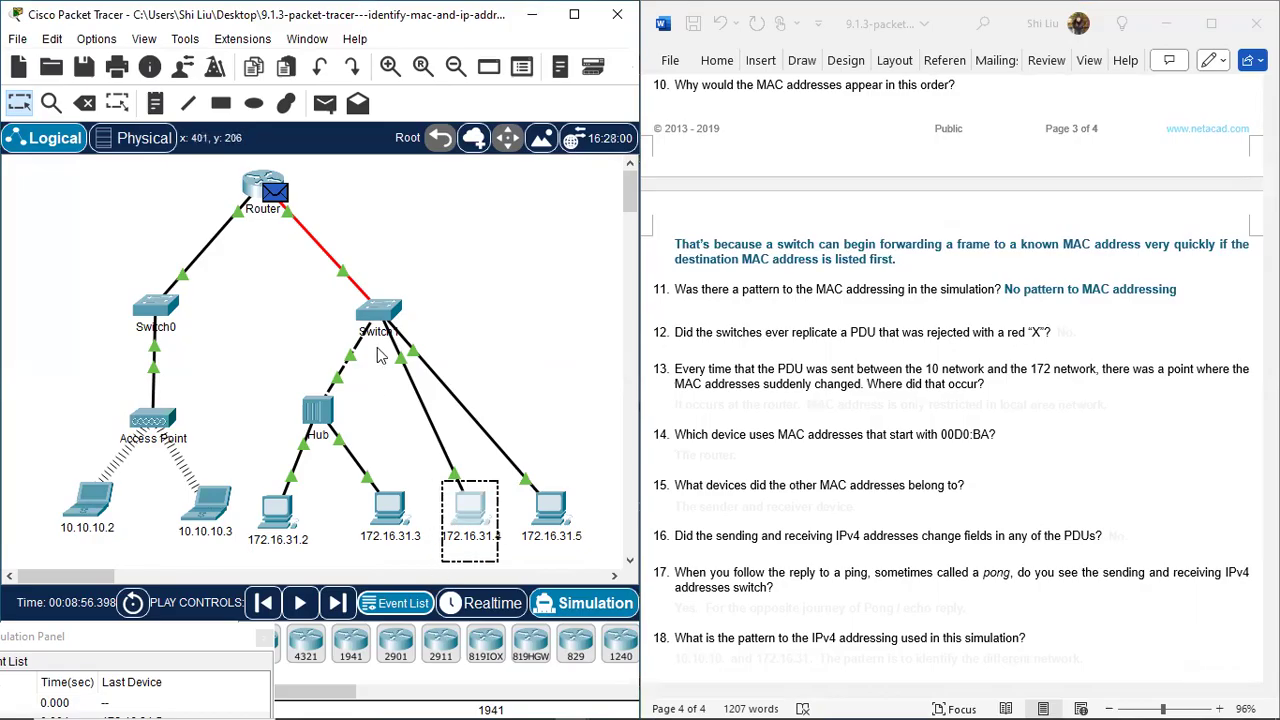
click(380, 368)
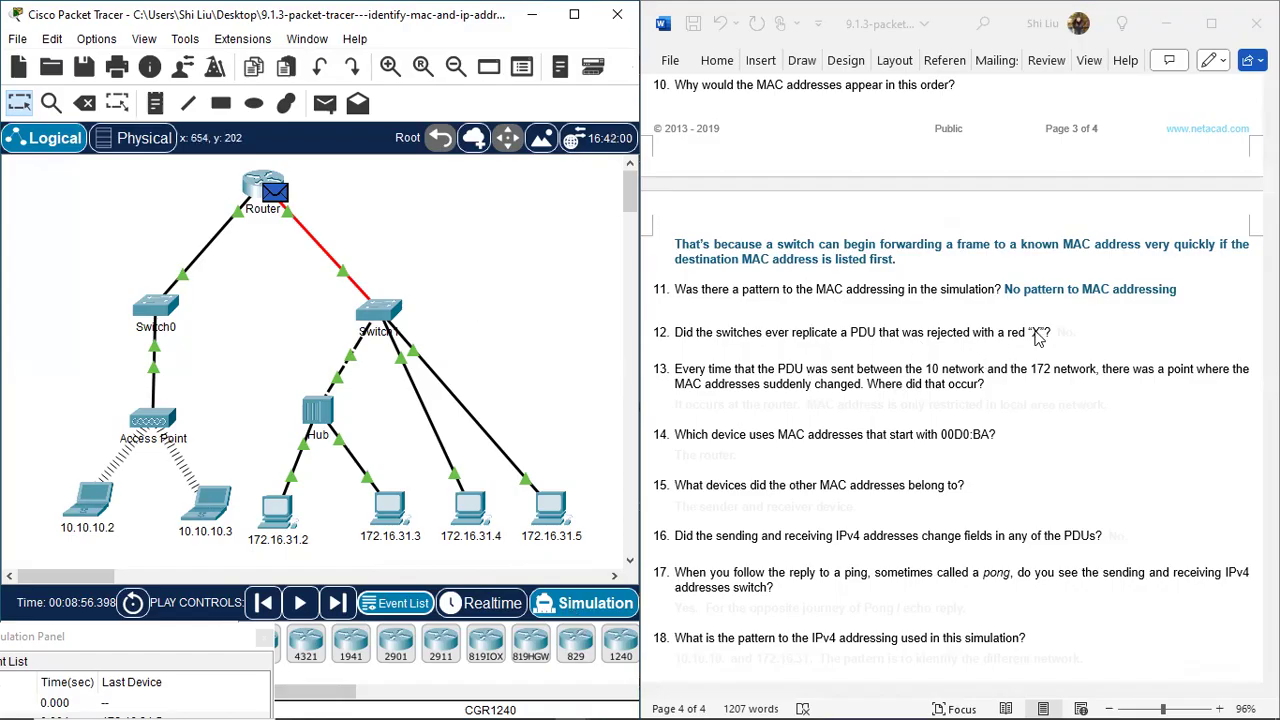
Recolor the hidden answer to reflection question 12, on switches replicating rejected PDUs, in blue
click(1083, 326)
drag(1081, 330, 1061, 334)
click(845, 303)
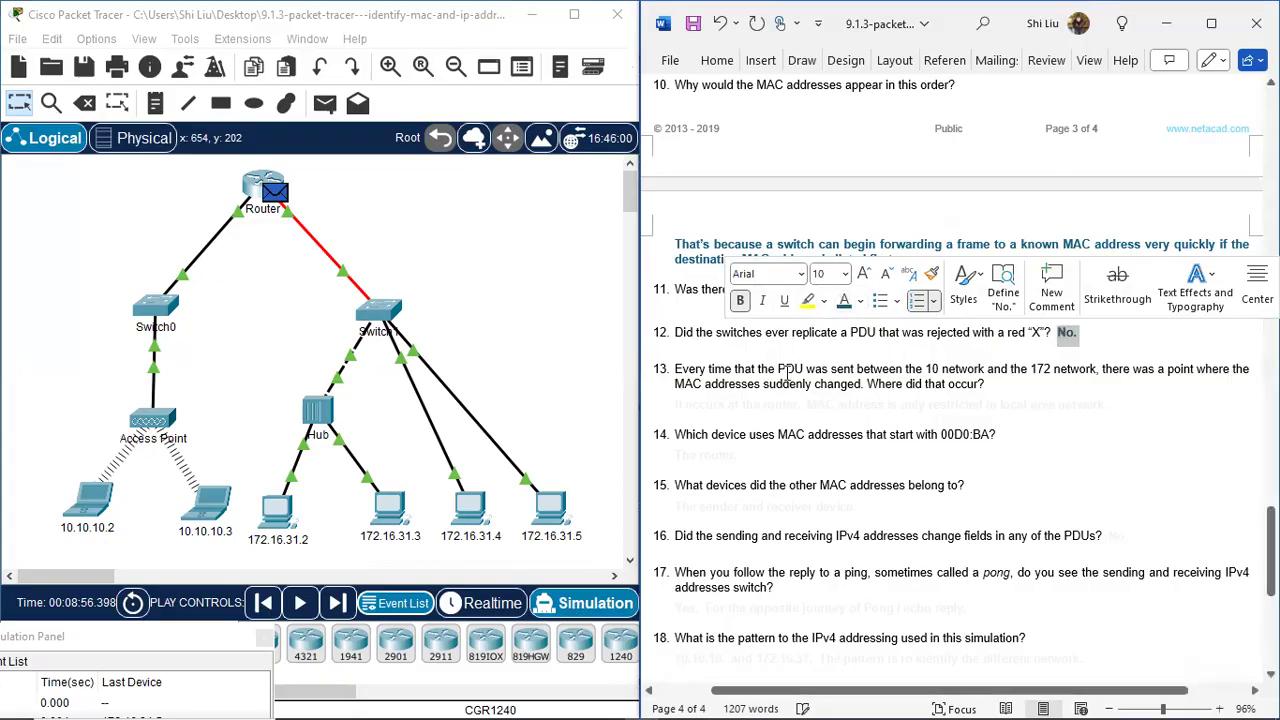
click(755, 386)
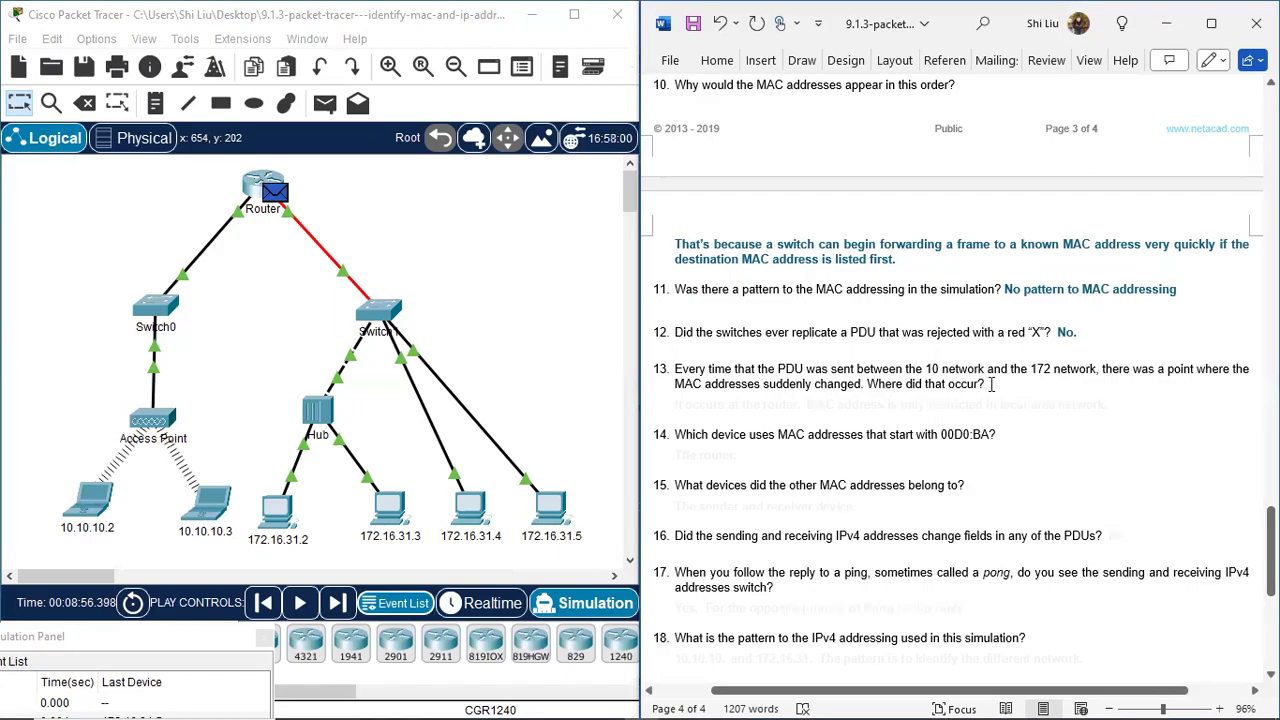
Point out the Router in the topology and recolor the hidden answer to reflection question 13 in blue
drag(180, 217, 343, 208)
click(895, 356)
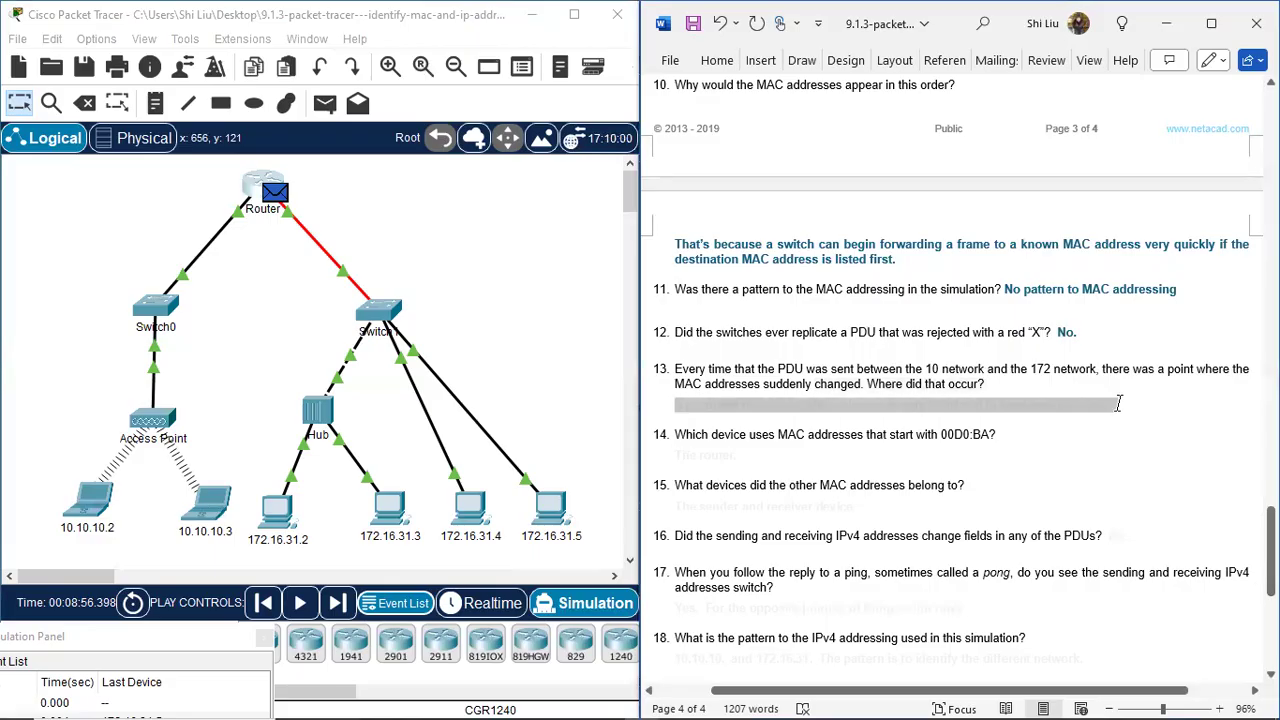
drag(674, 403, 1117, 404)
click(882, 373)
click(880, 445)
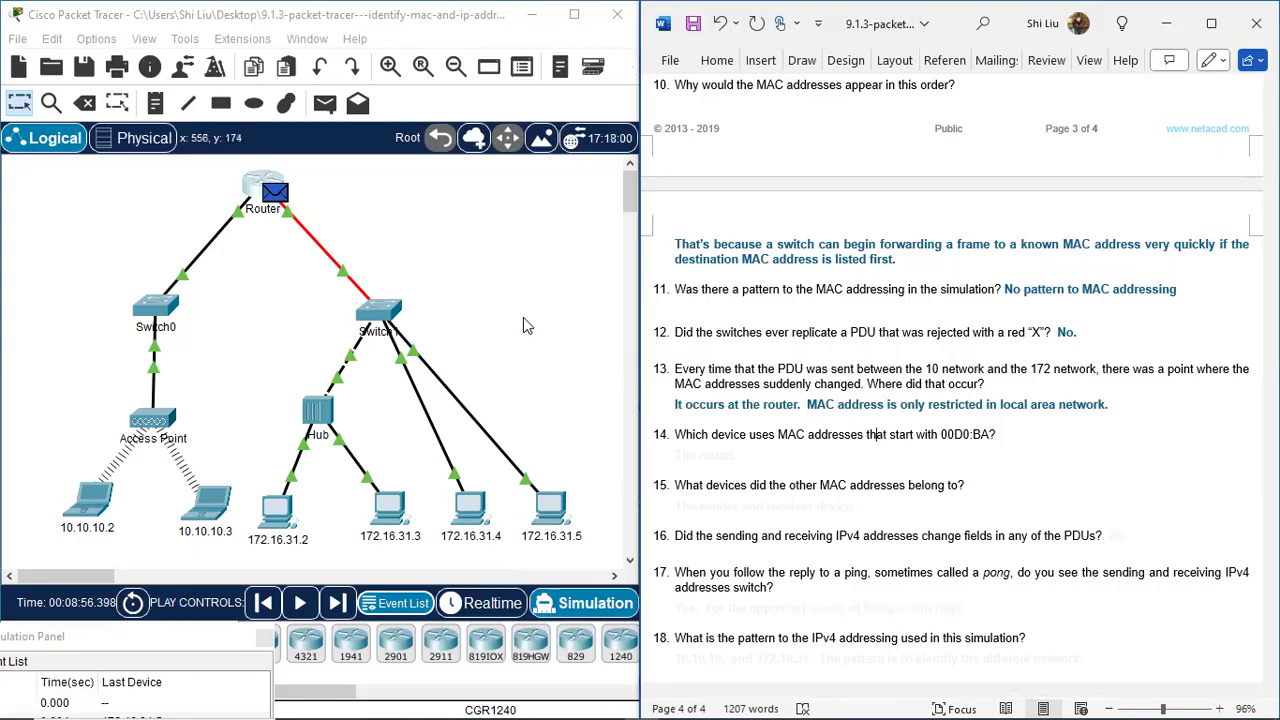
Look up the 00D0:BA prefix from question 14 in the PDU table and point out the router's link toward Switch1
scroll(750, 455, down, 2)
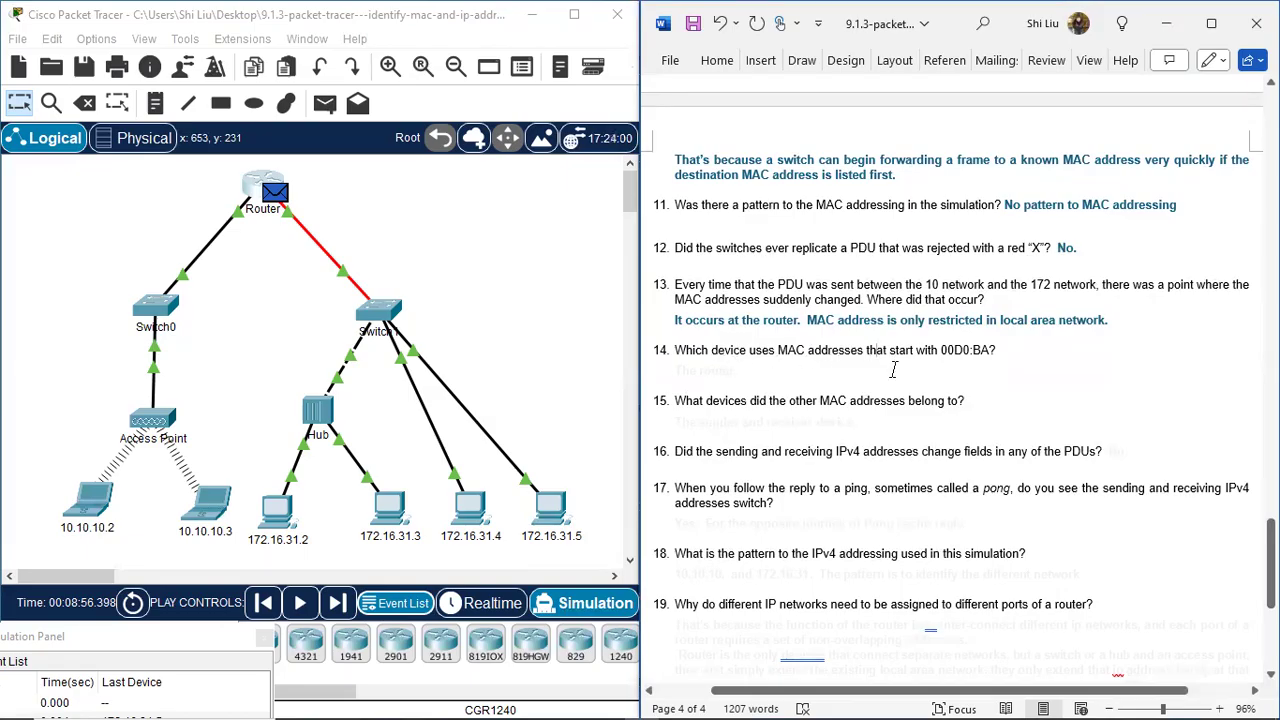
drag(942, 351, 990, 347)
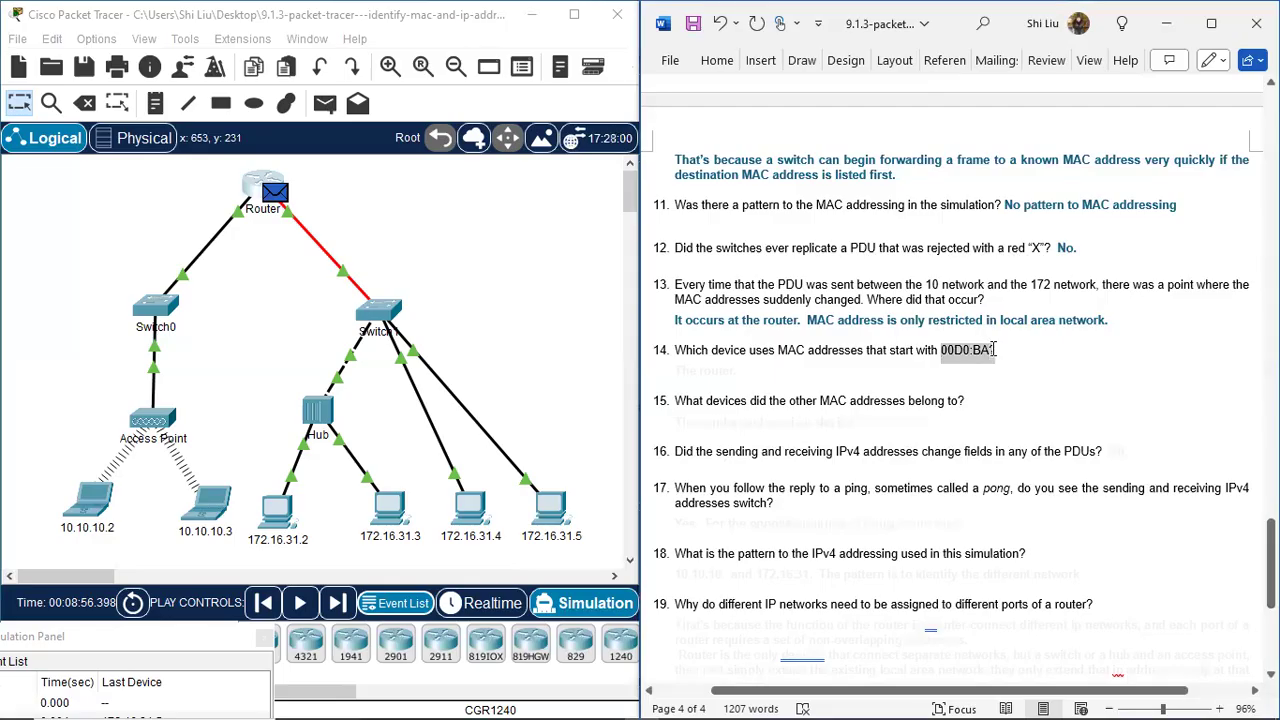
scroll(903, 343, up, 8)
scroll(903, 343, up, 8)
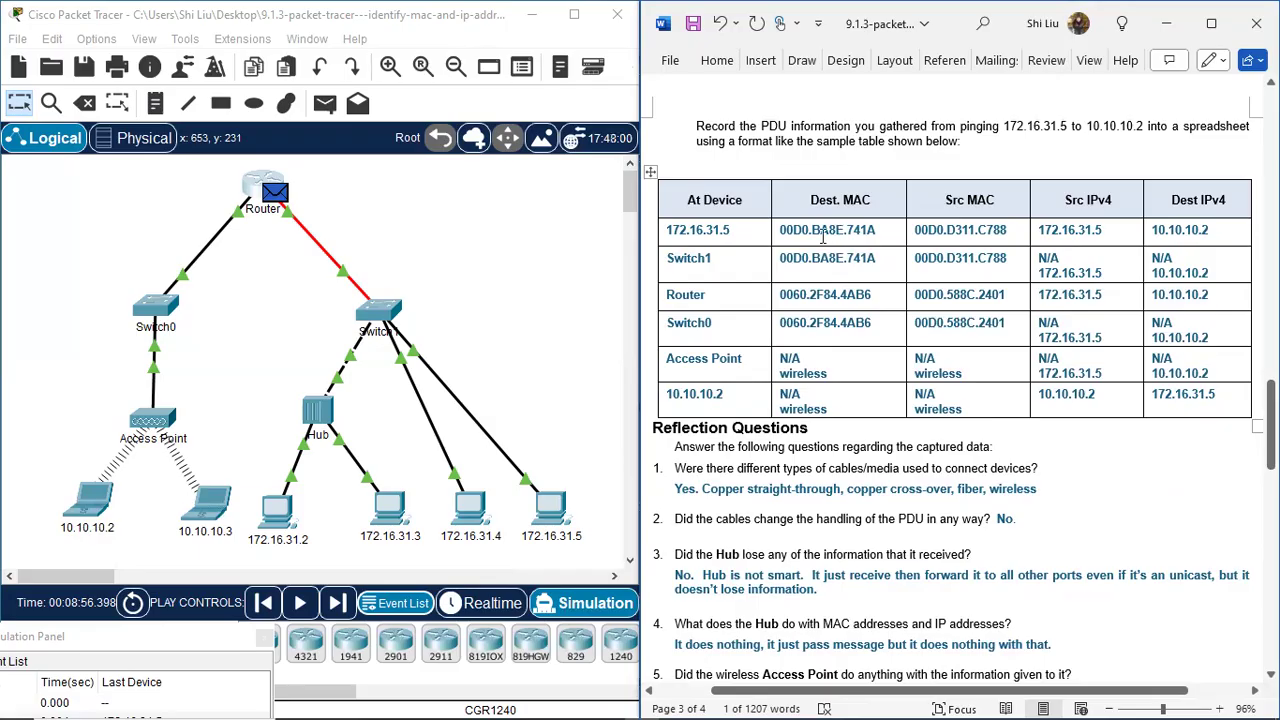
click(278, 237)
drag(273, 230, 508, 320)
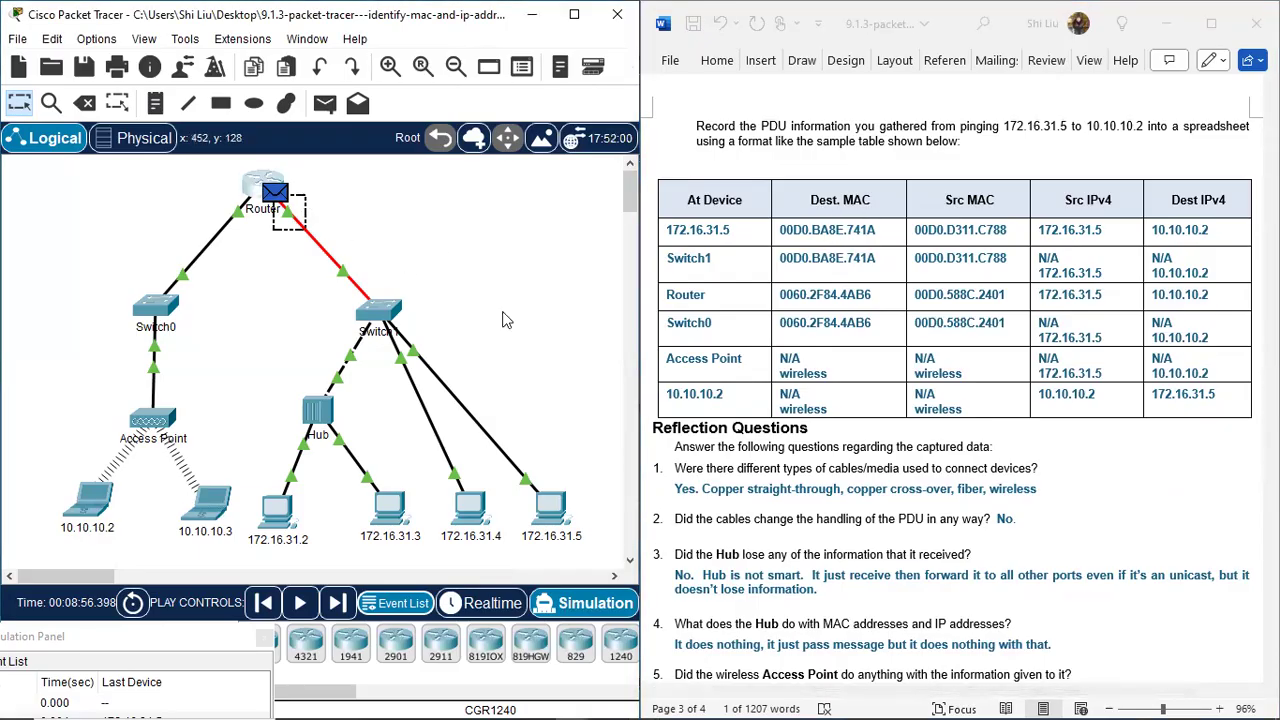
click(1130, 521)
Recolor the hidden answer to reflection question 14, on the device using 00D0:BA addresses, in blue
scroll(1060, 540, down, 4)
scroll(1000, 500, down, 4)
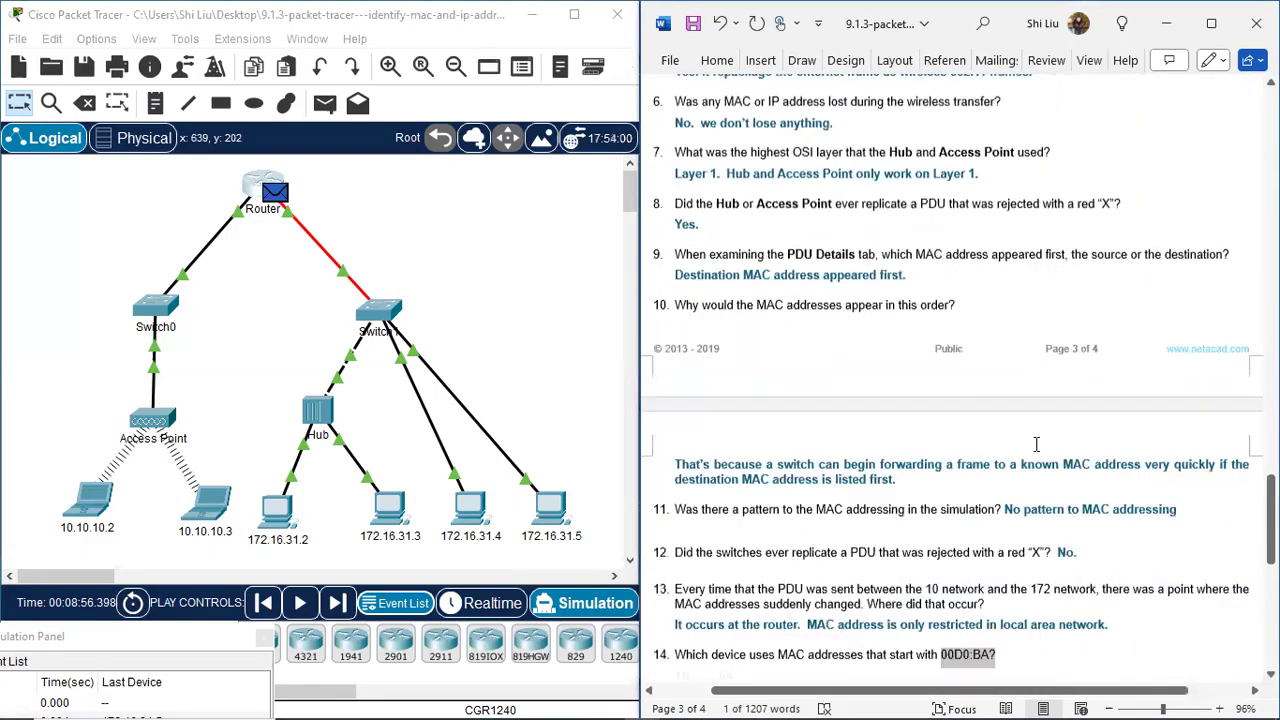
scroll(861, 461, down, 2)
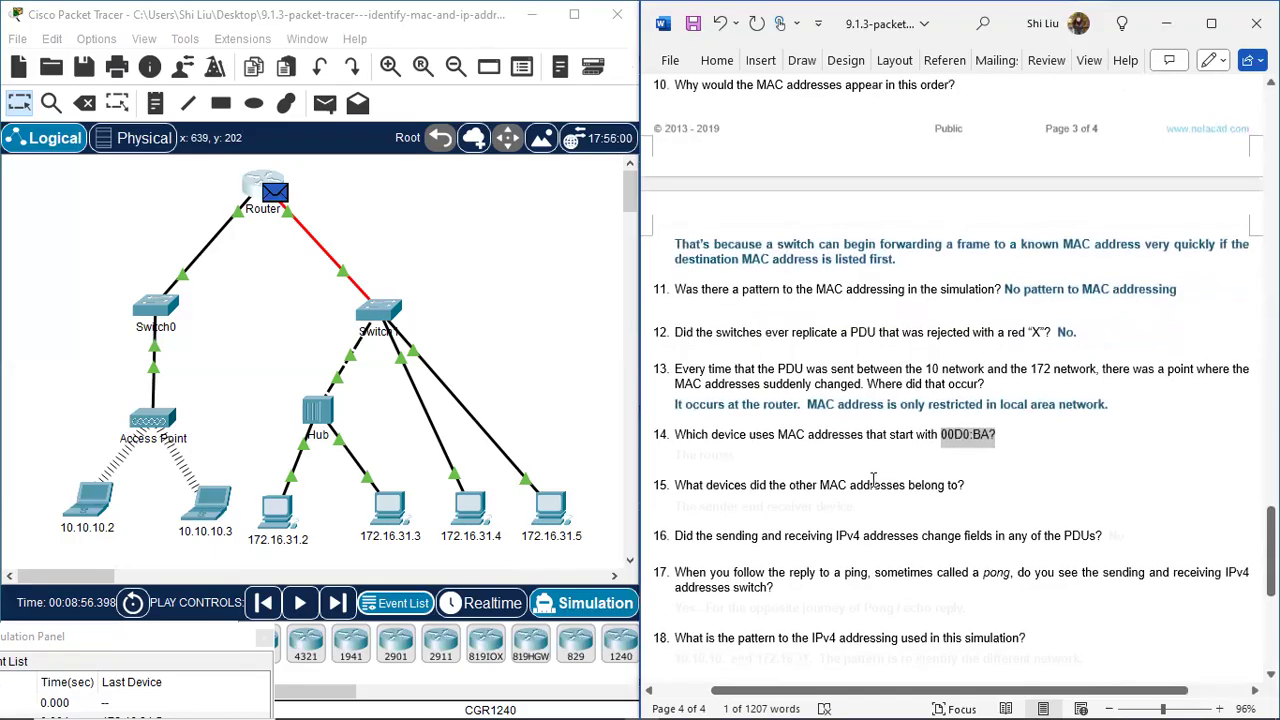
click(692, 453)
drag(676, 450, 752, 455)
click(819, 428)
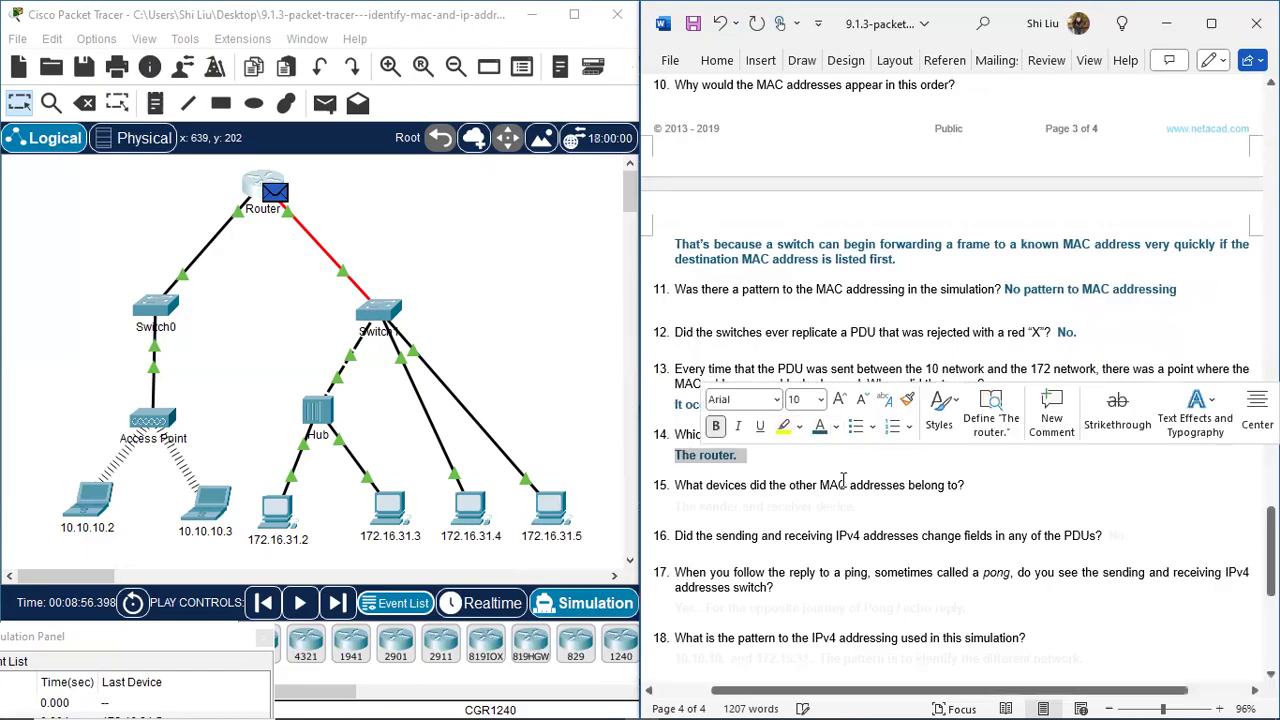
click(840, 508)
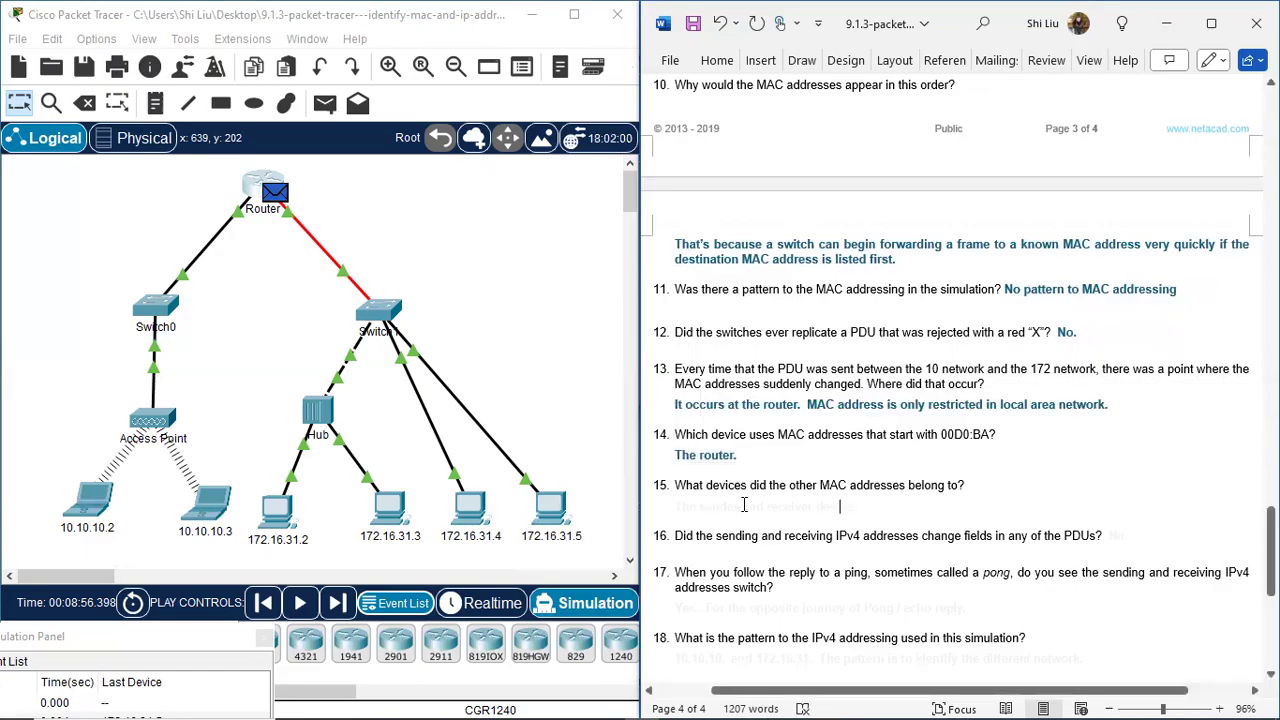
Point out the sender 172.16.31.5, the receiver 10.10.10.2 and the Router in the topology for question 15
scroll(800, 498, down, 1)
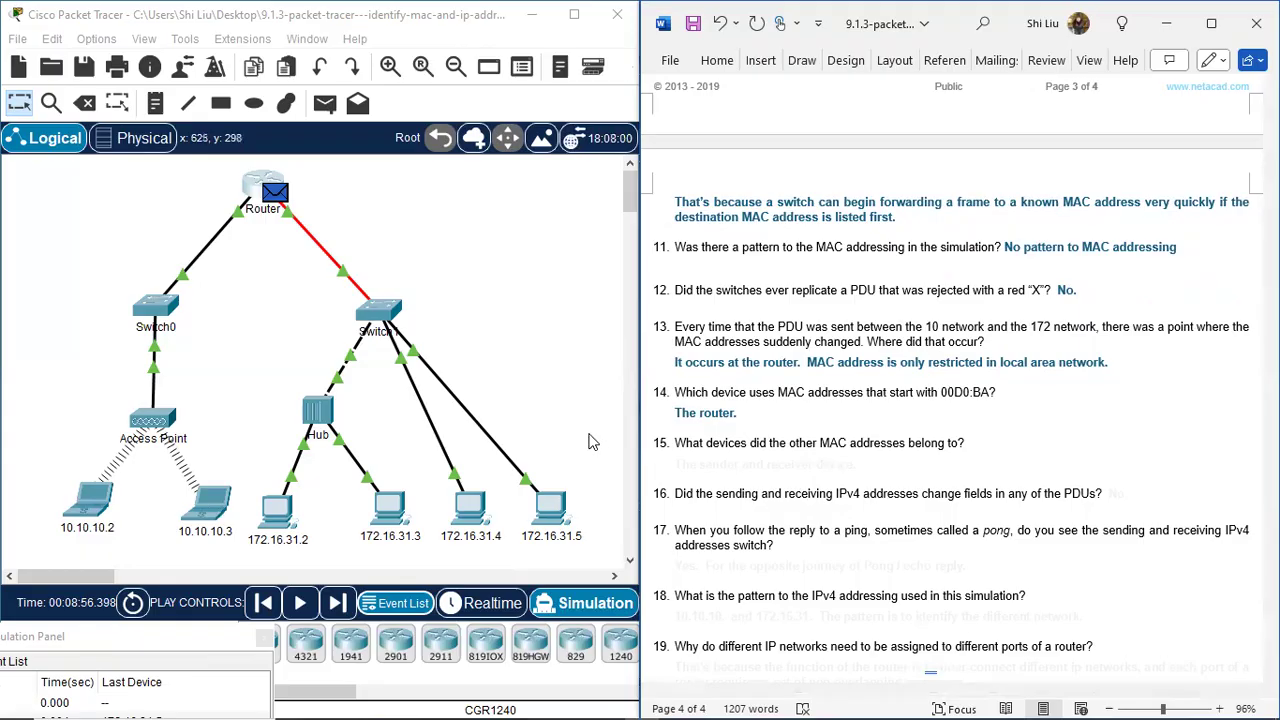
drag(596, 469, 512, 555)
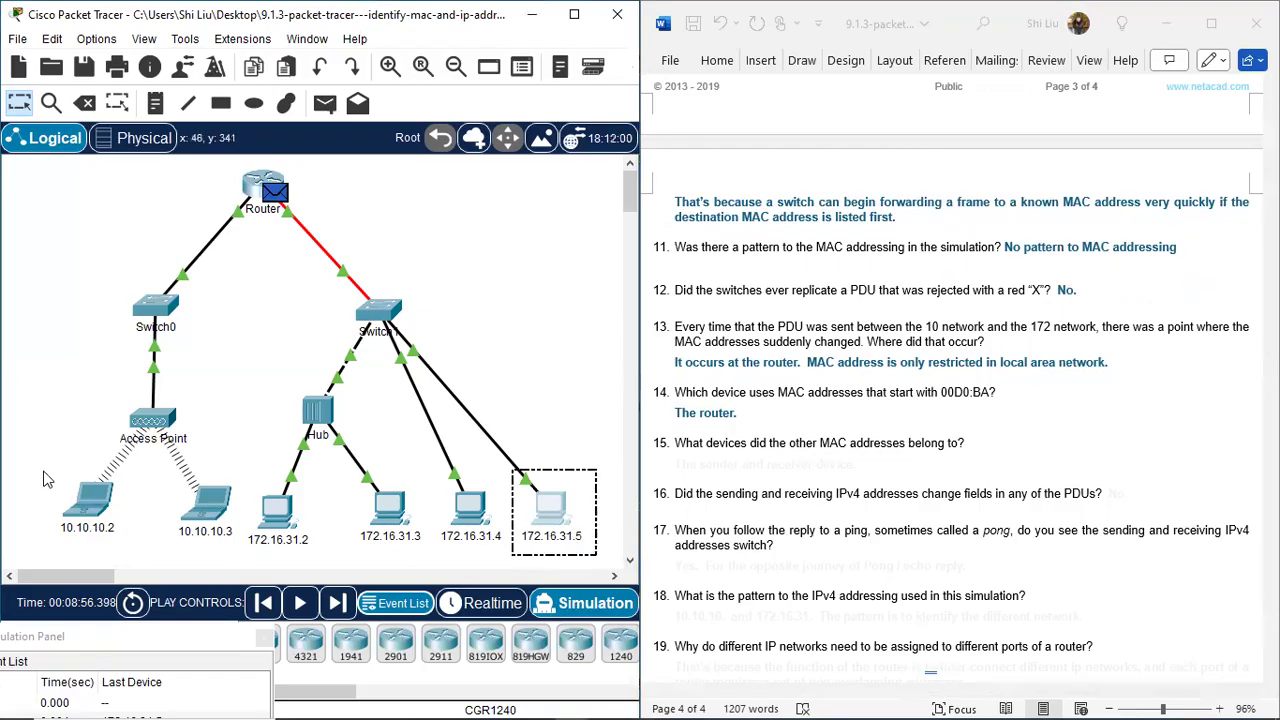
drag(43, 469, 146, 542)
drag(193, 219, 360, 170)
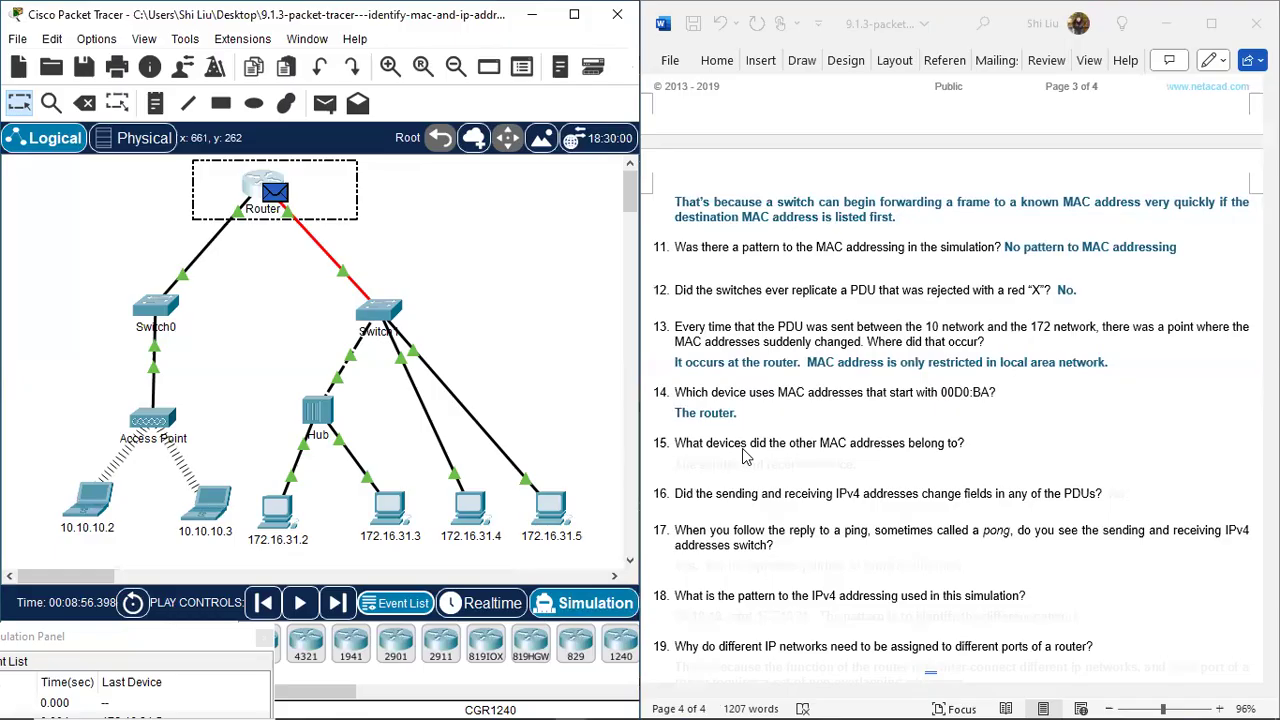
drag(591, 479, 514, 564)
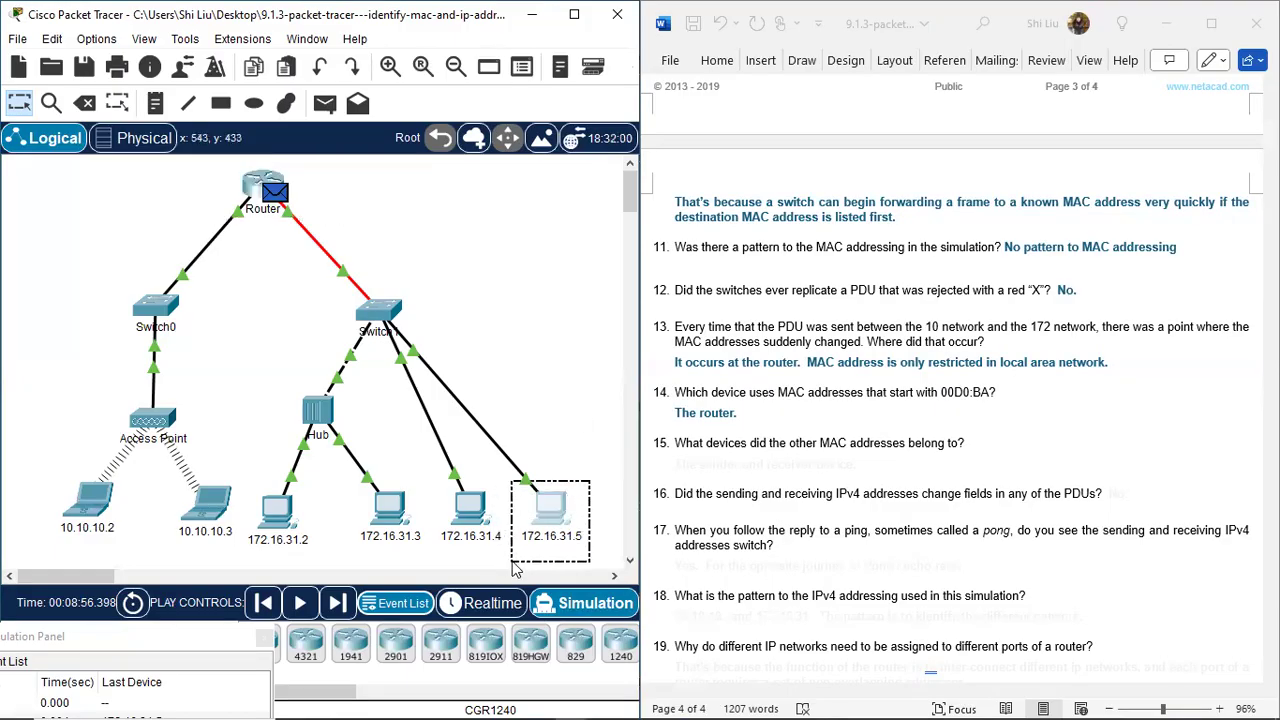
drag(48, 465, 124, 546)
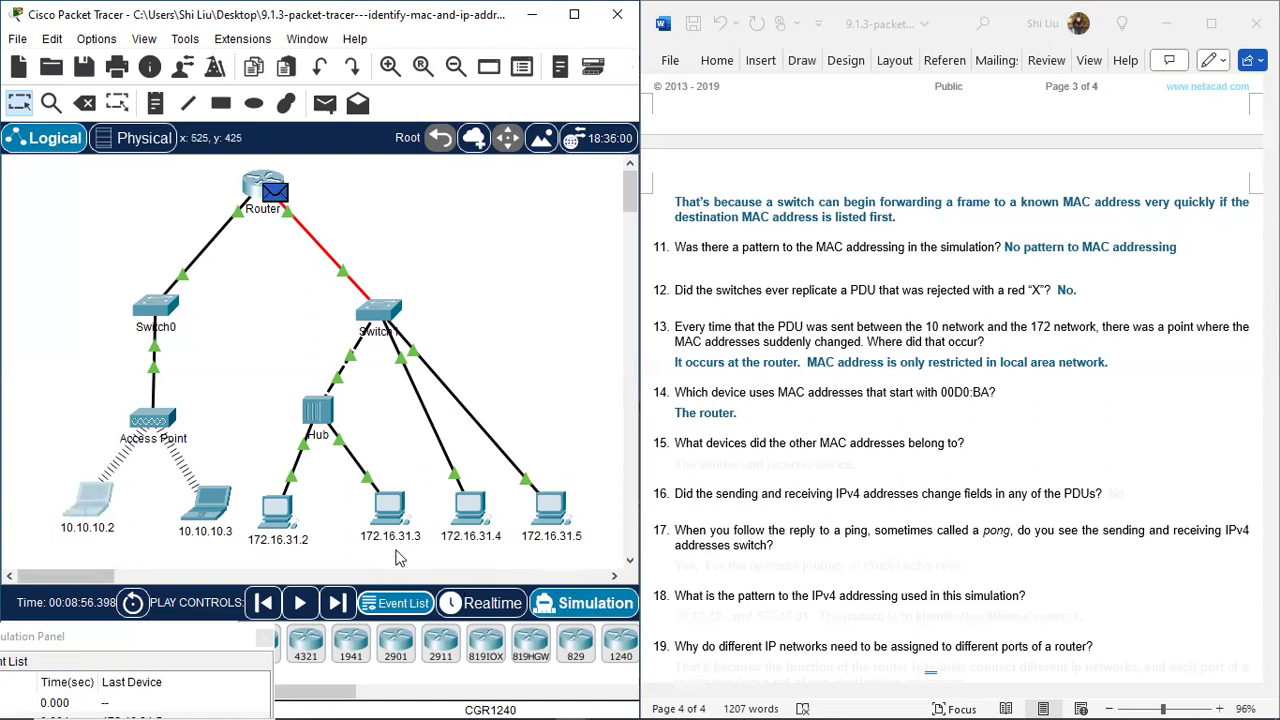
Recolor the hidden answer to reflection question 15, on the owners of the other MAC addresses, in blue
click(699, 463)
drag(675, 463, 878, 463)
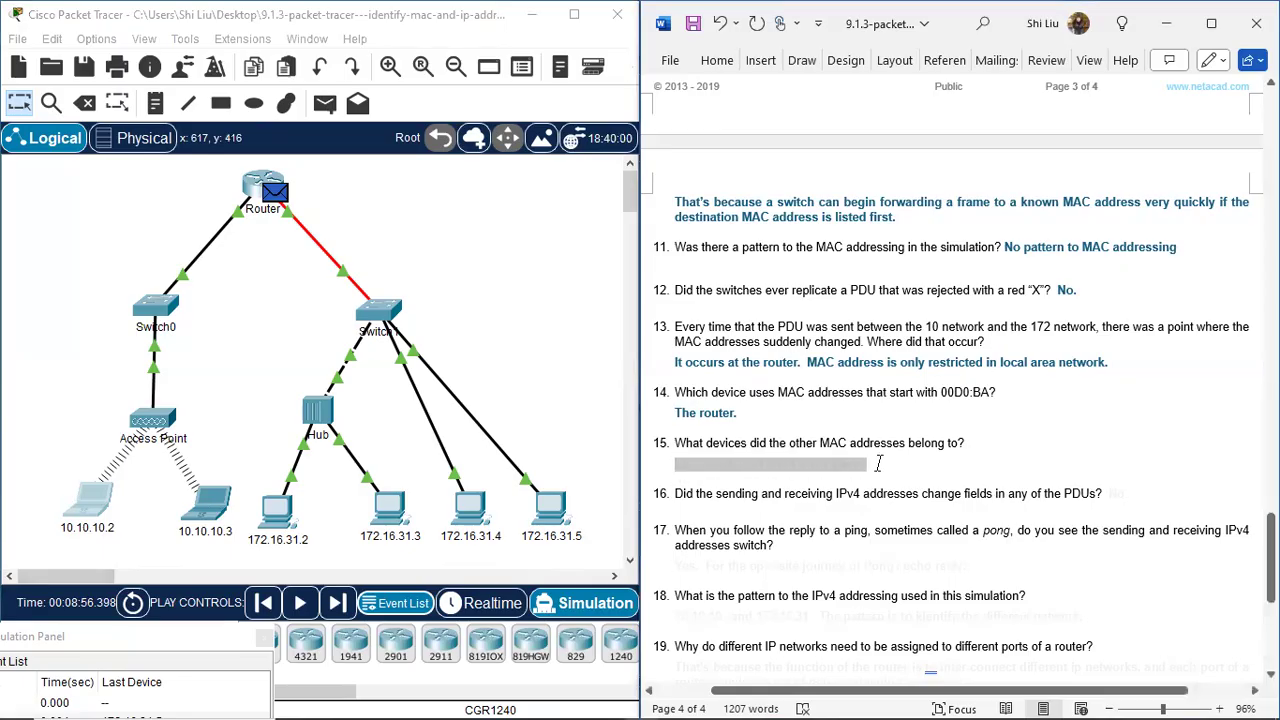
click(809, 432)
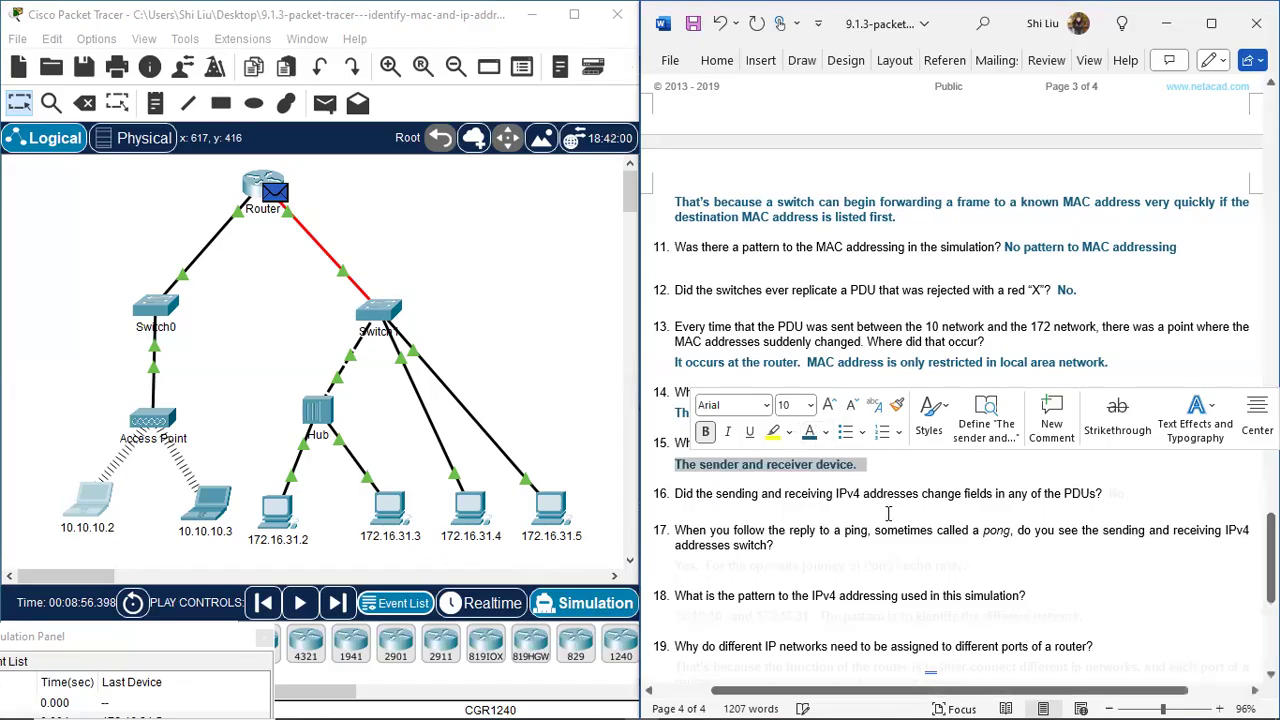
click(864, 517)
scroll(870, 495, down, 1)
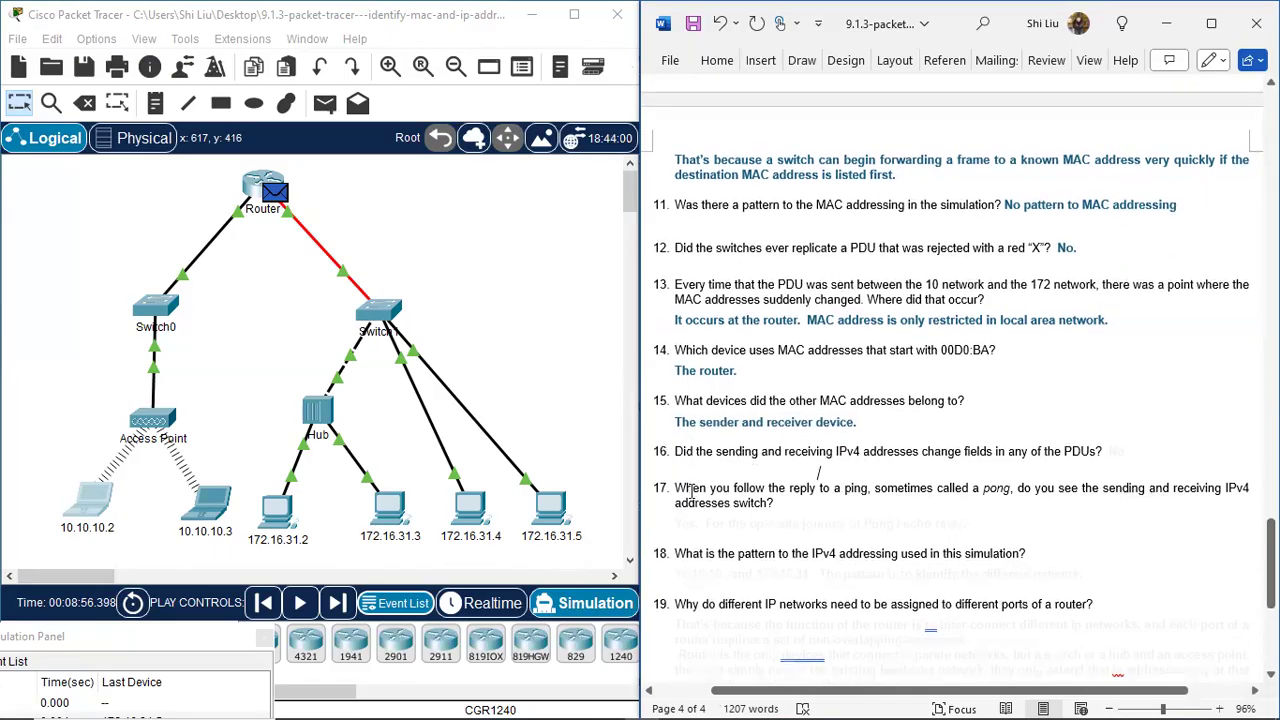
Recolor the hidden answers to reflection questions 16 and 17, on the IPv4 addresses in the PDUs and the reply, in blue
scroll(690, 492, down, 1)
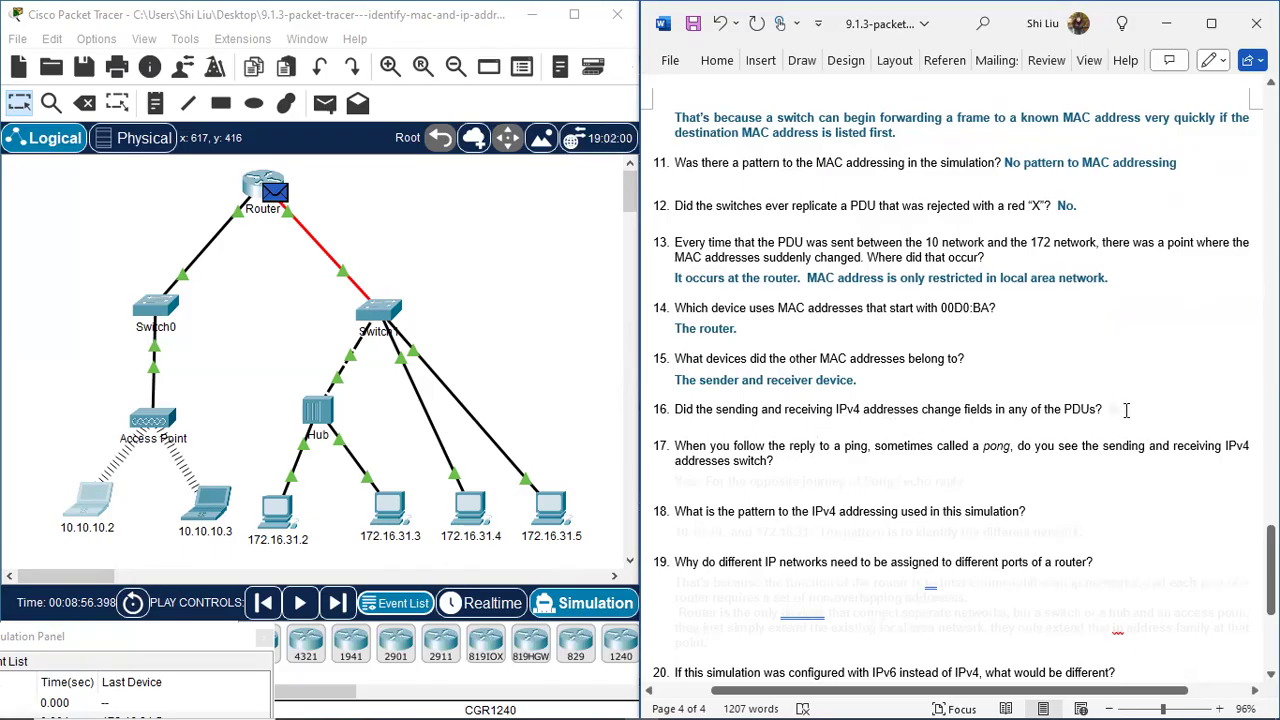
double_click(1114, 410)
scroll(1165, 410, down, 2)
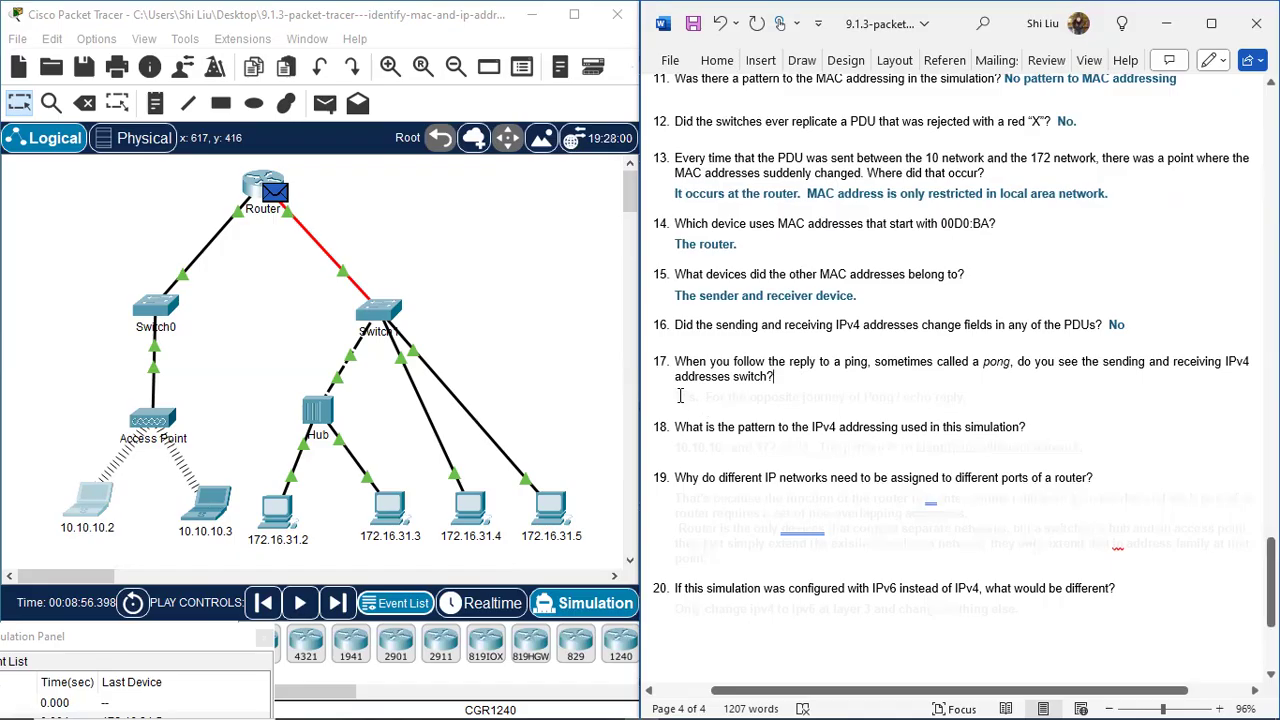
drag(674, 395, 1000, 394)
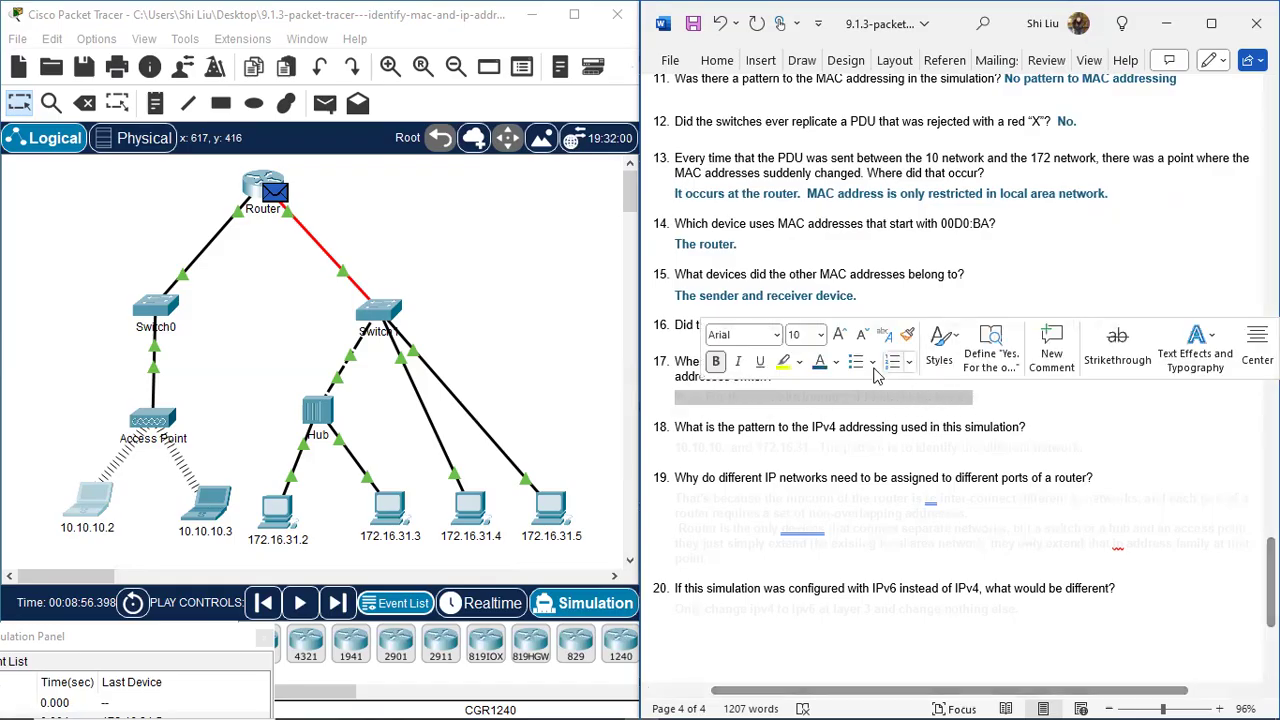
click(820, 366)
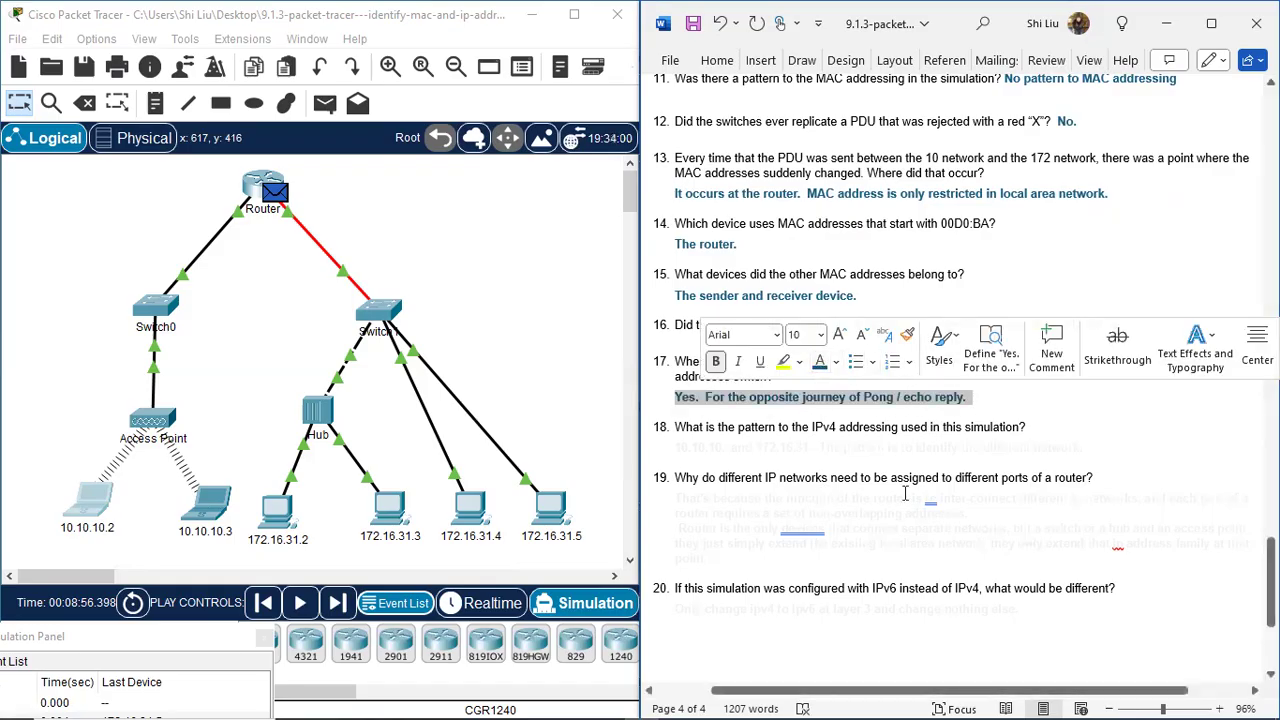
click(872, 428)
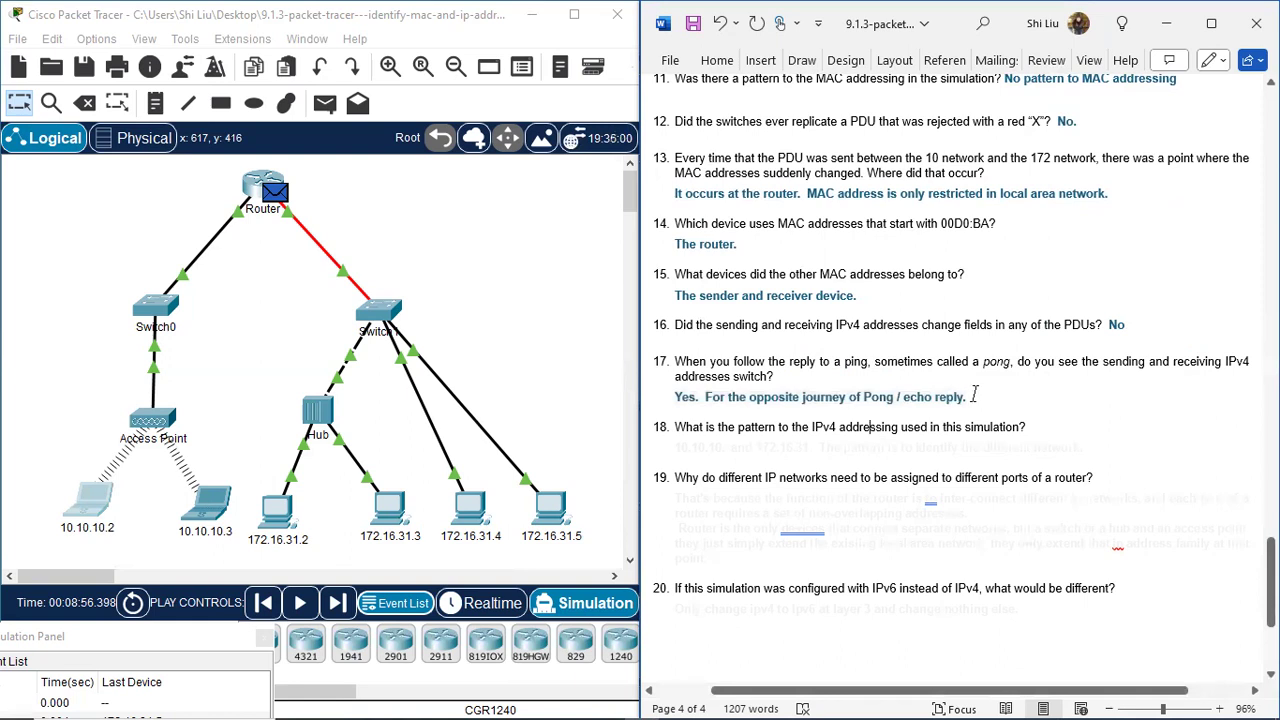
Recolor the hidden answer to reflection question 18, on the IPv4 addressing pattern, in blue
scroll(870, 420, down, 2)
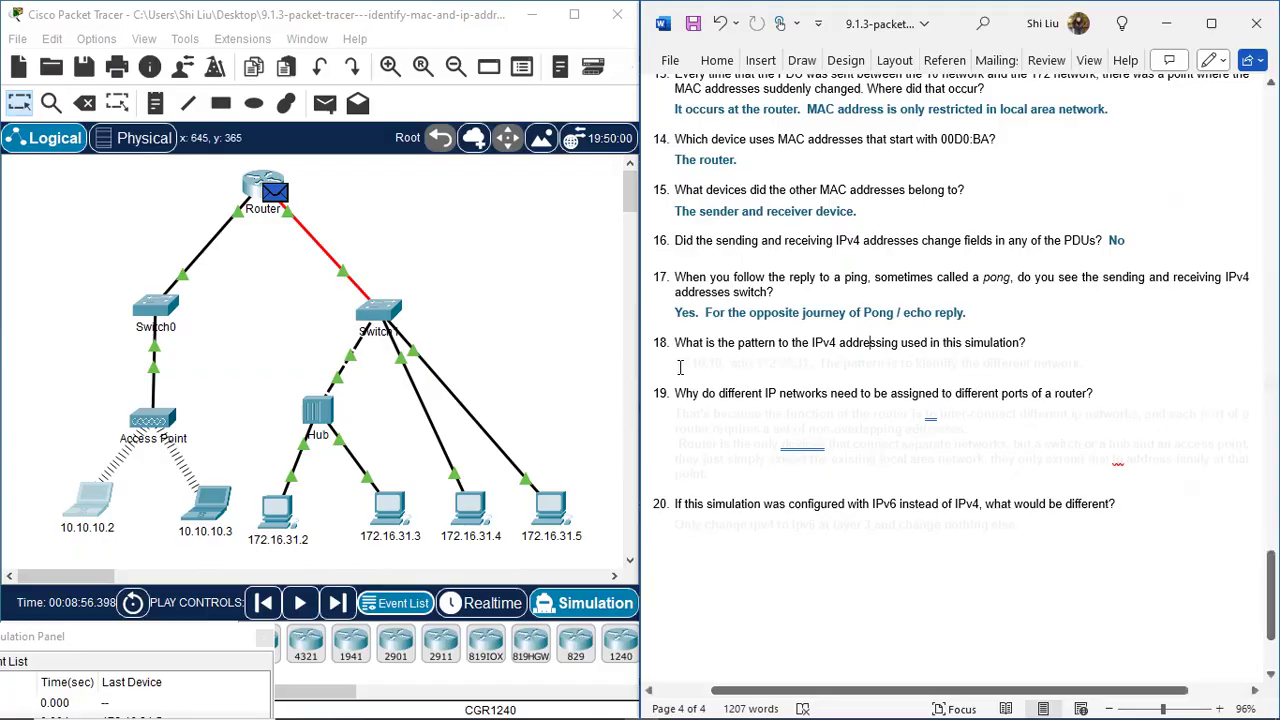
drag(675, 358, 1092, 366)
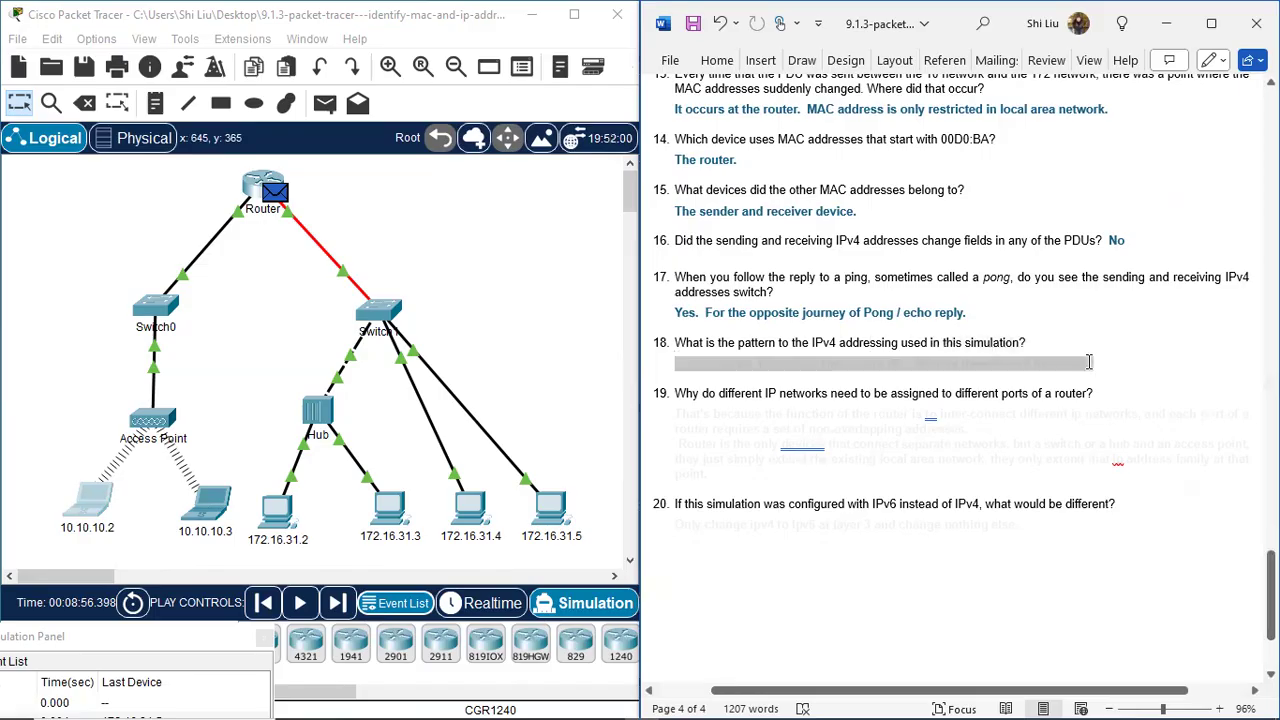
click(882, 329)
click(852, 405)
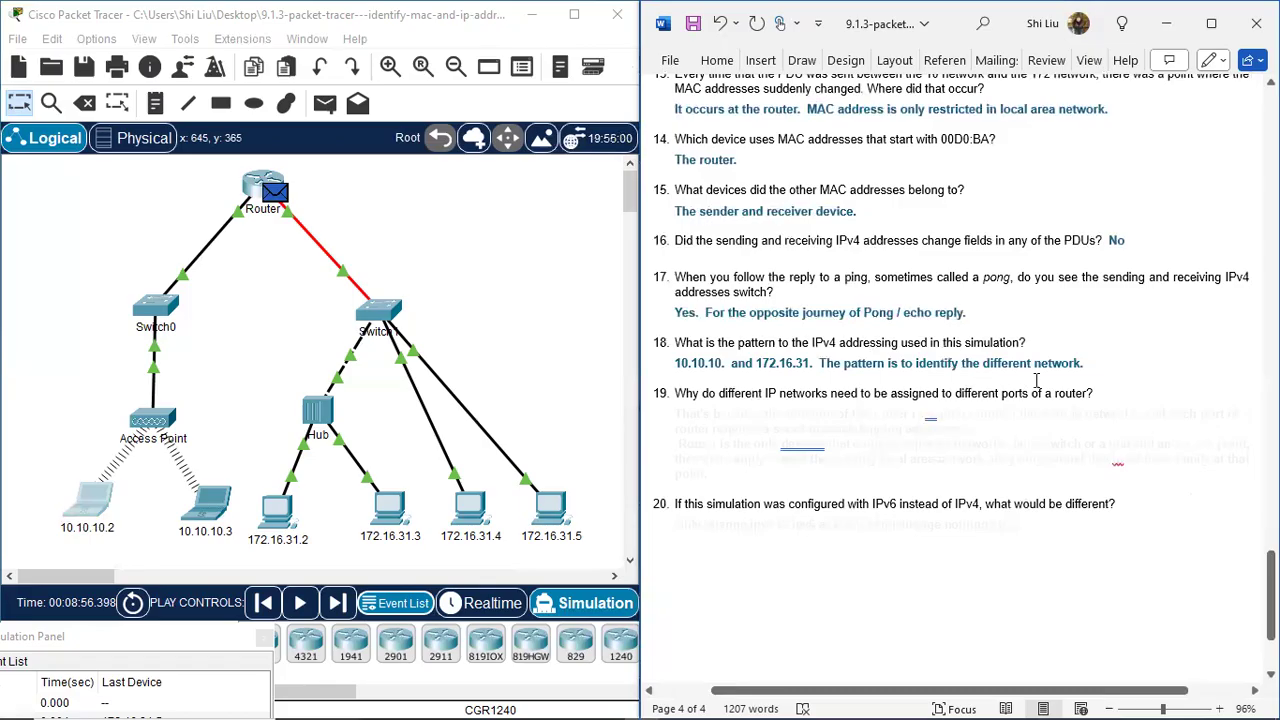
Advance the simulation one hop to Switch0 and point out the Router and its two links for question 19
scroll(1115, 371, down, 2)
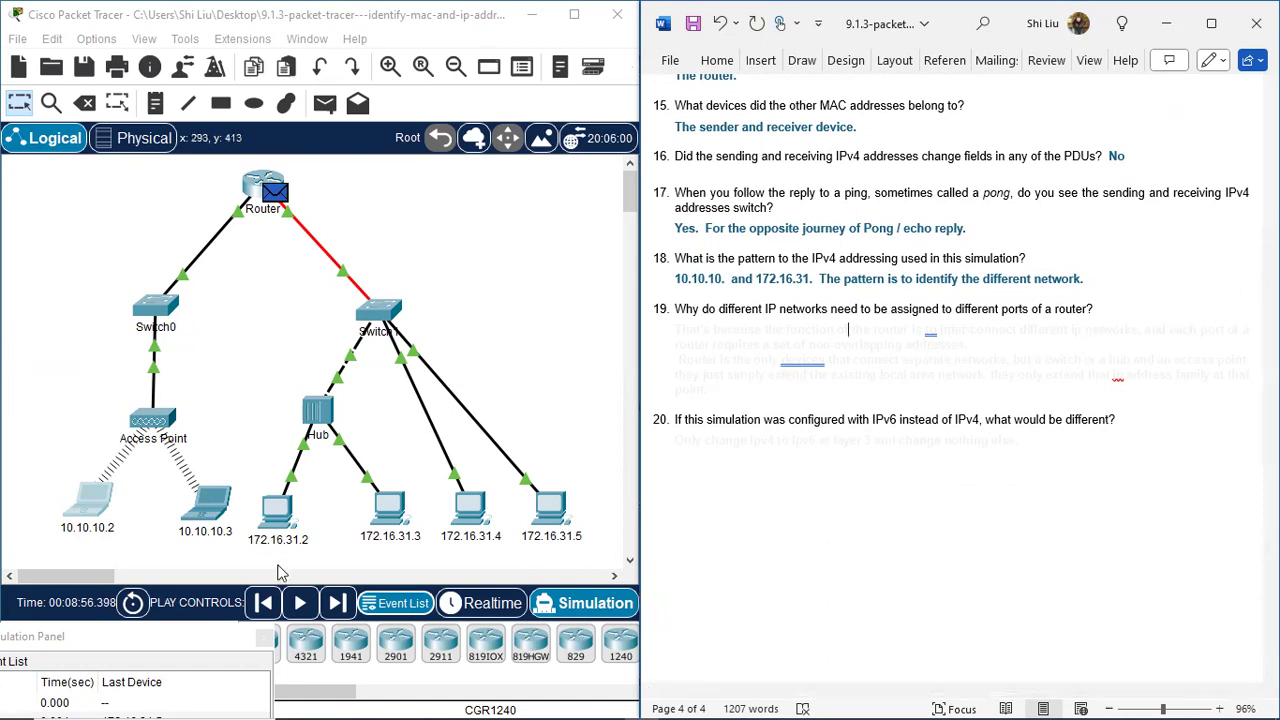
click(337, 604)
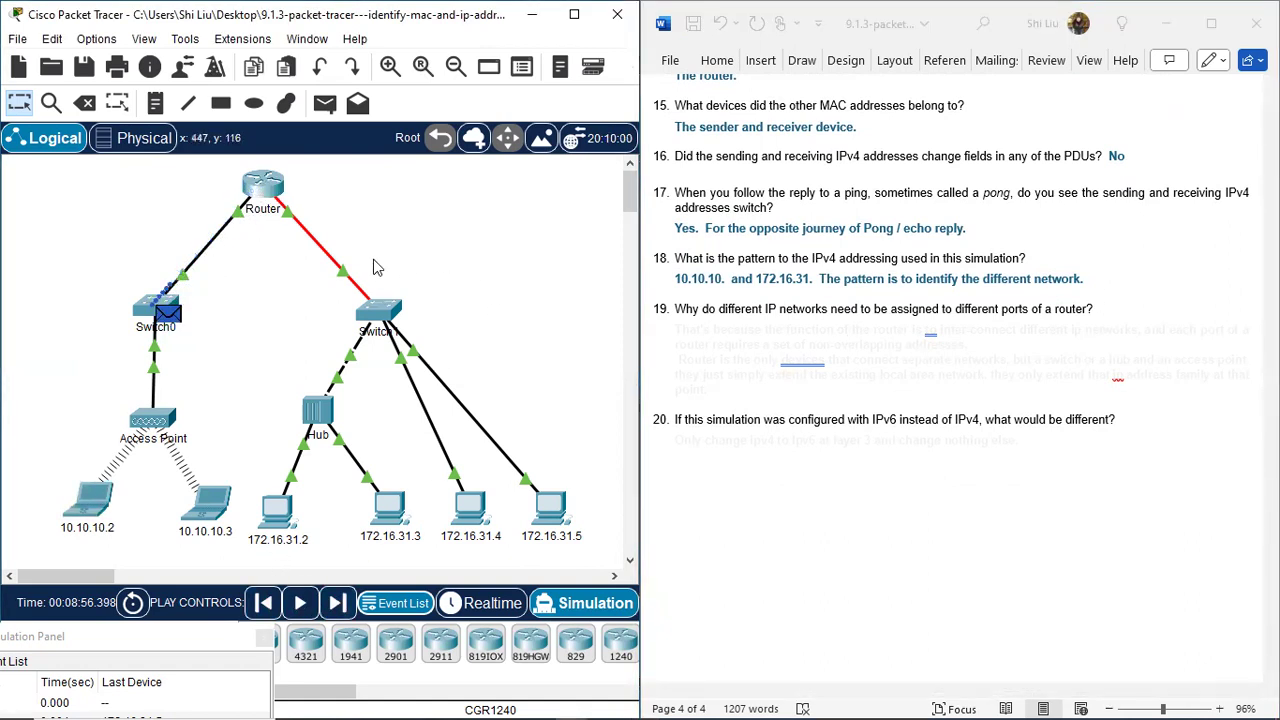
drag(216, 198, 250, 234)
drag(298, 199, 279, 233)
drag(199, 168, 334, 240)
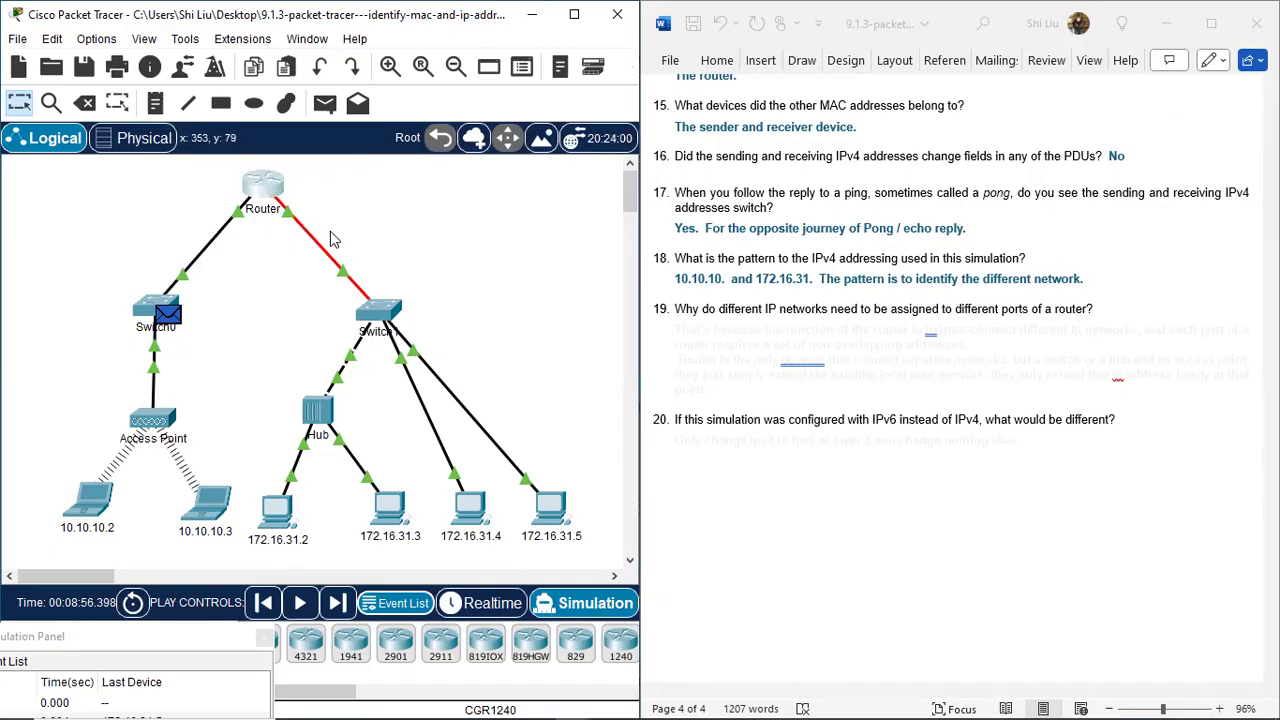
drag(214, 198, 258, 236)
Recolor the hidden answer to reflection question 19, on assigning different IP networks to router ports, in blue
click(676, 340)
drag(678, 331, 712, 390)
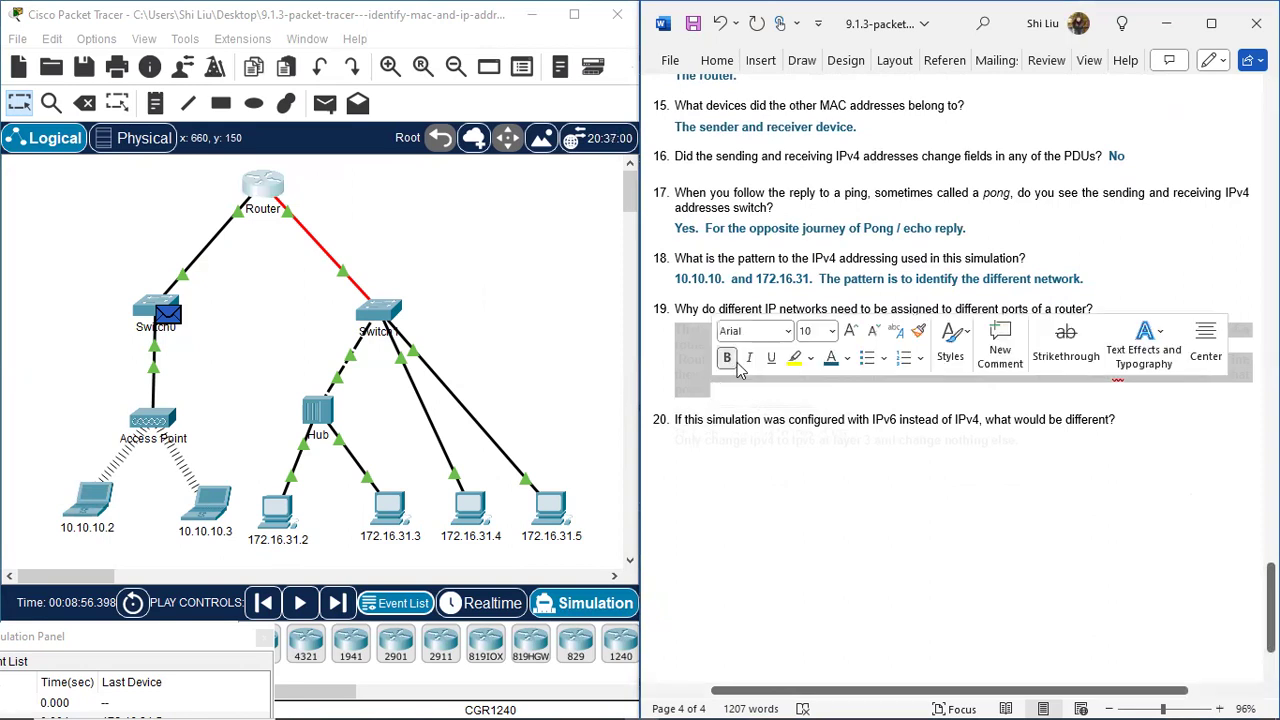
click(830, 359)
click(895, 318)
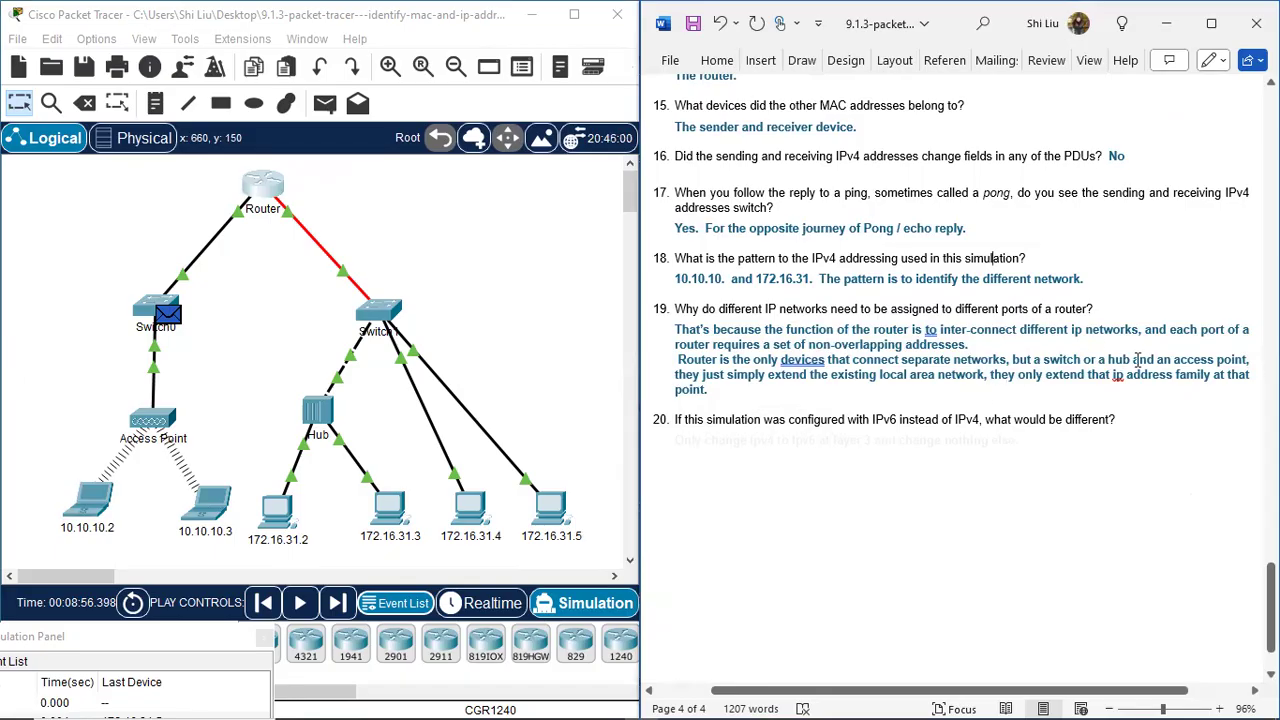
Point out the Router, the Access Point and the Switch1 side of the topology to illustrate the question 19 answer
double_click(798, 360)
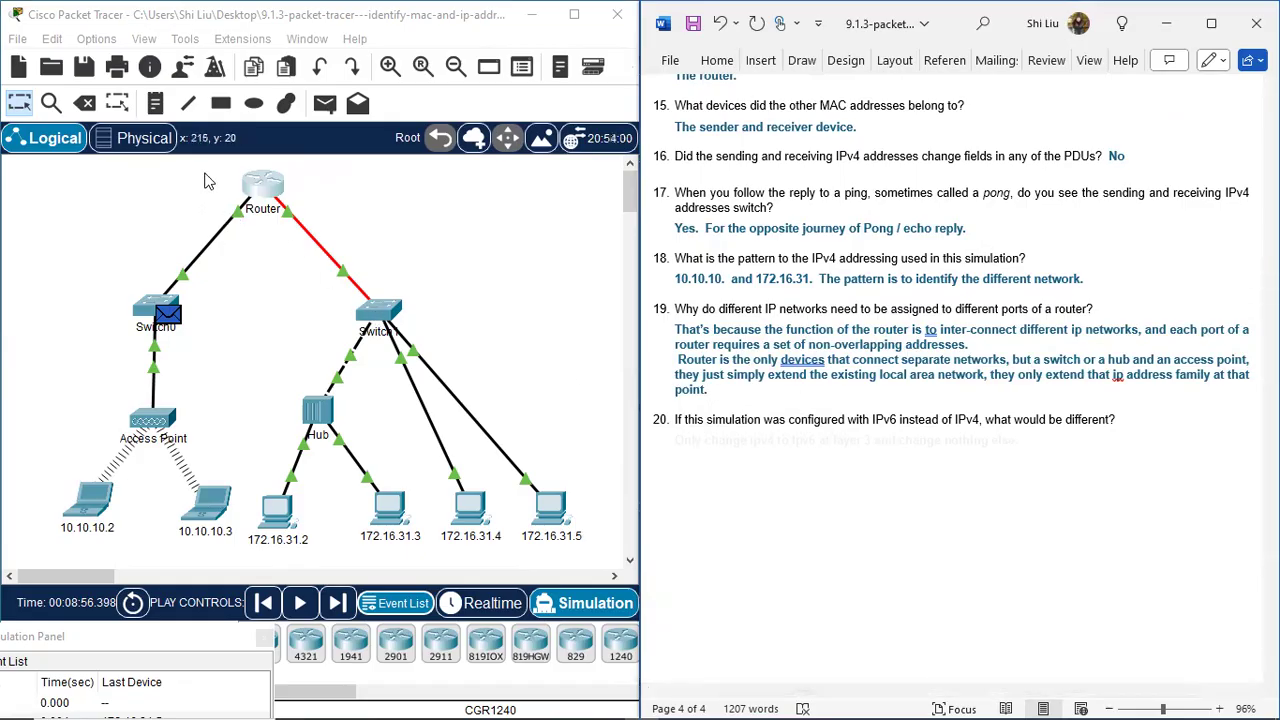
drag(204, 171, 322, 237)
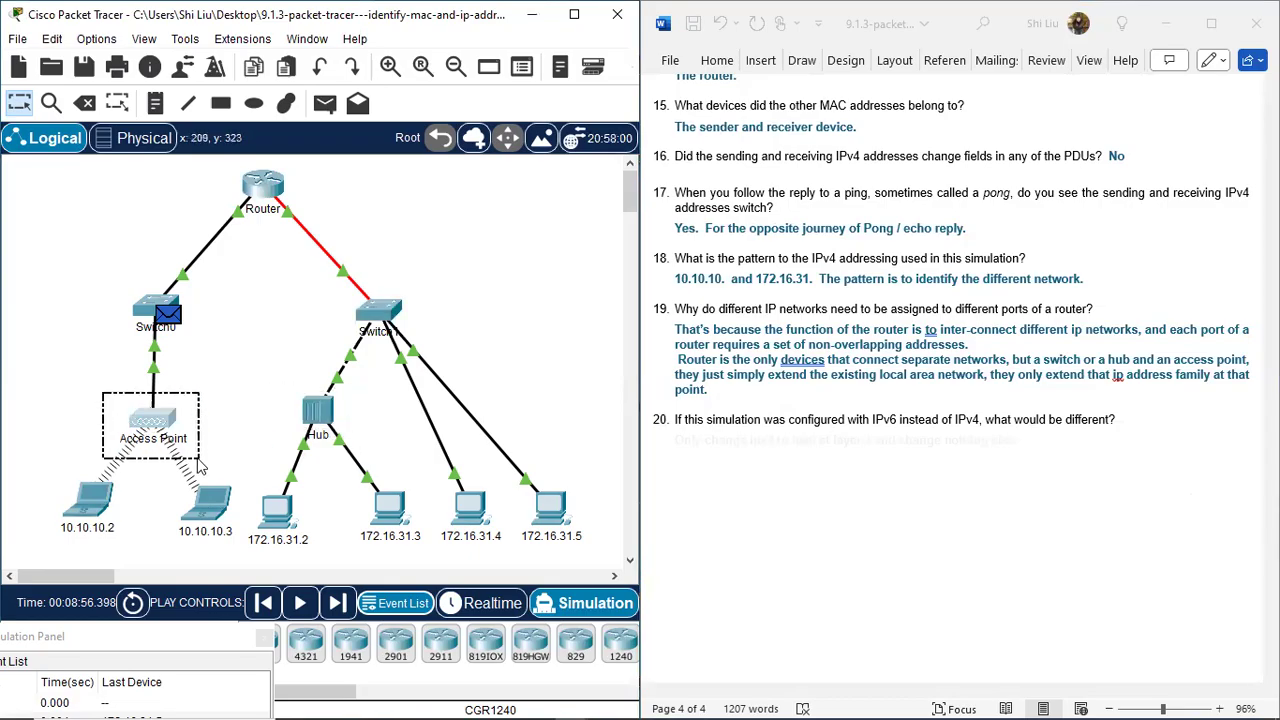
drag(198, 215, 330, 163)
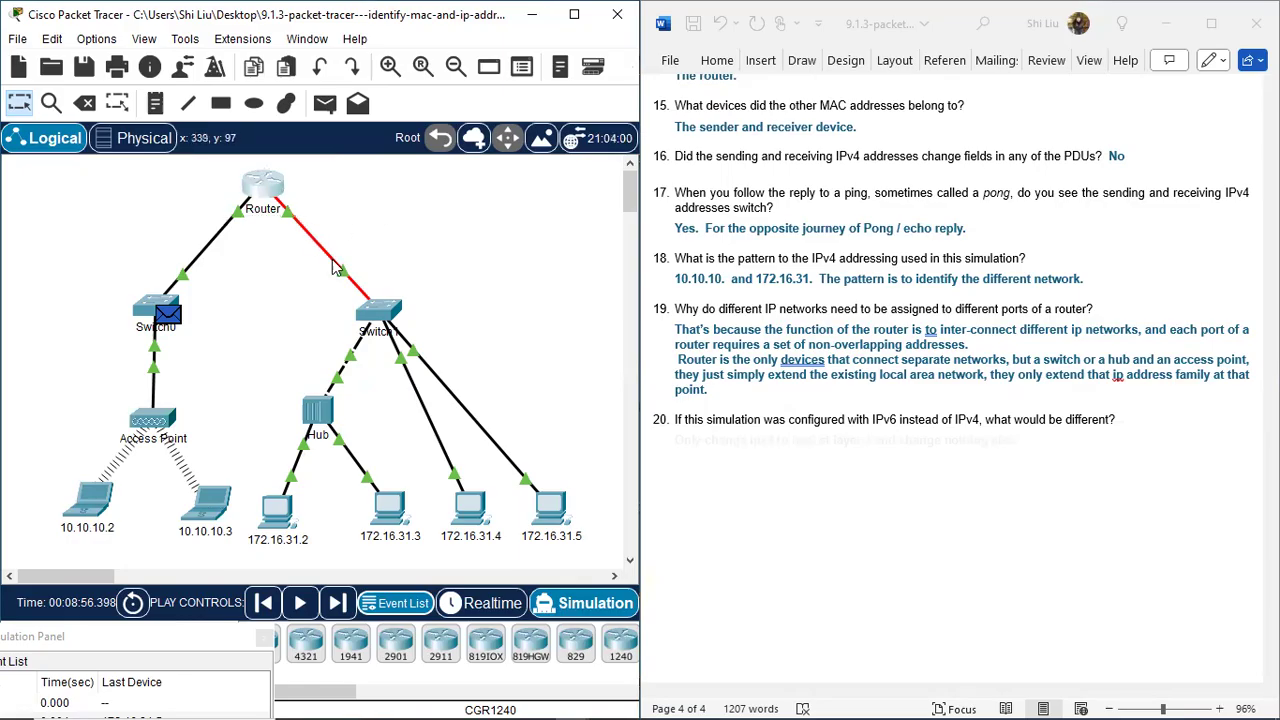
drag(423, 278, 372, 450)
drag(109, 401, 214, 459)
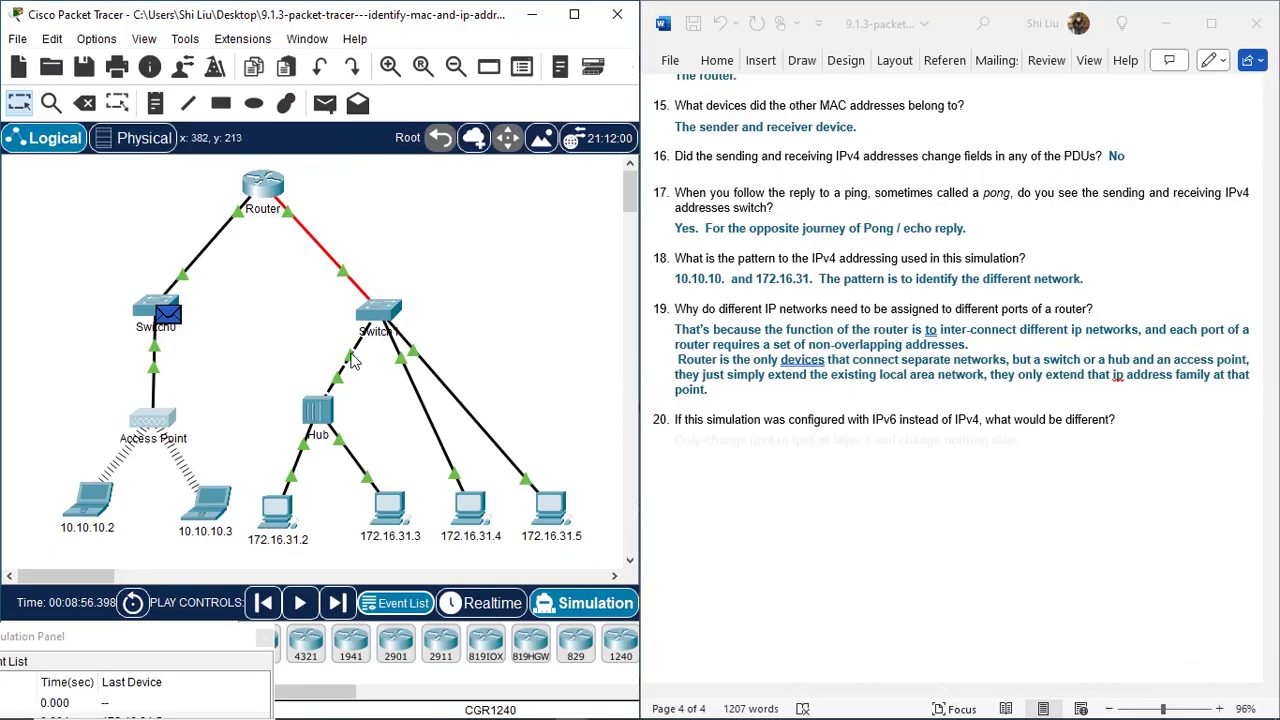
drag(258, 315, 595, 566)
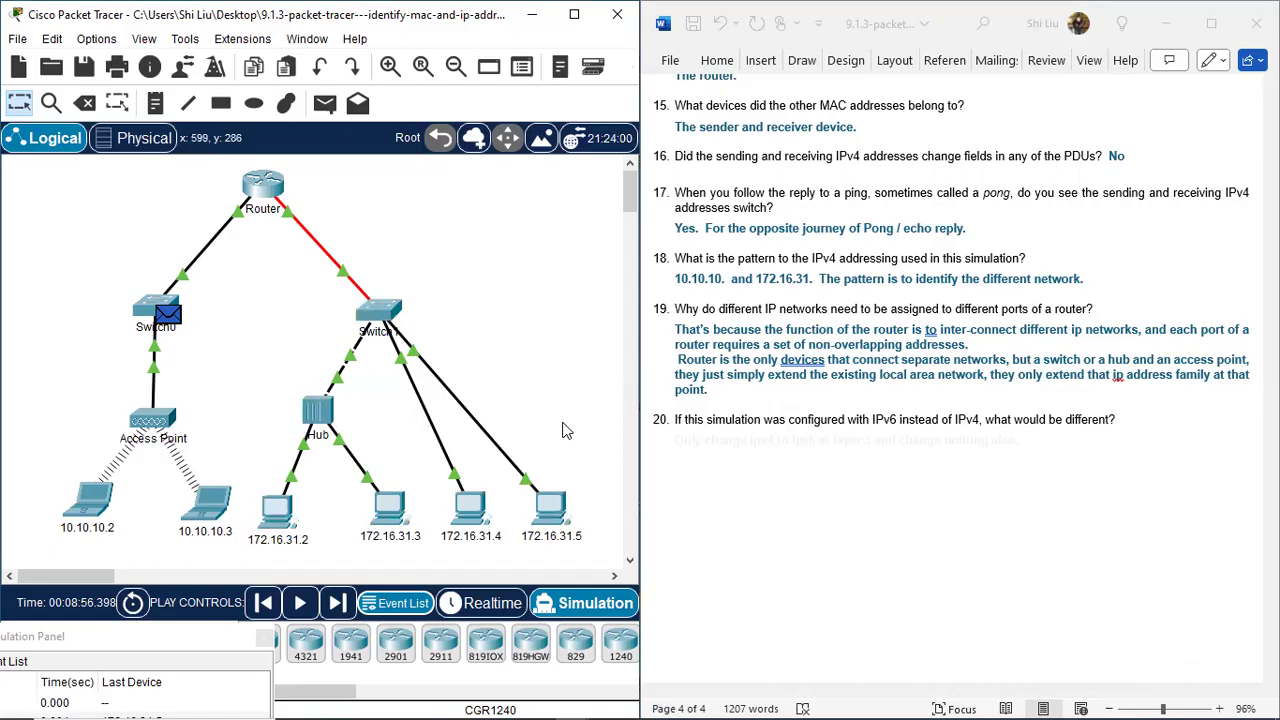
Compare the PDU's OSI layer details at Switch0 and, one hop back, at the Router for question 20
scroll(720, 378, down, 1)
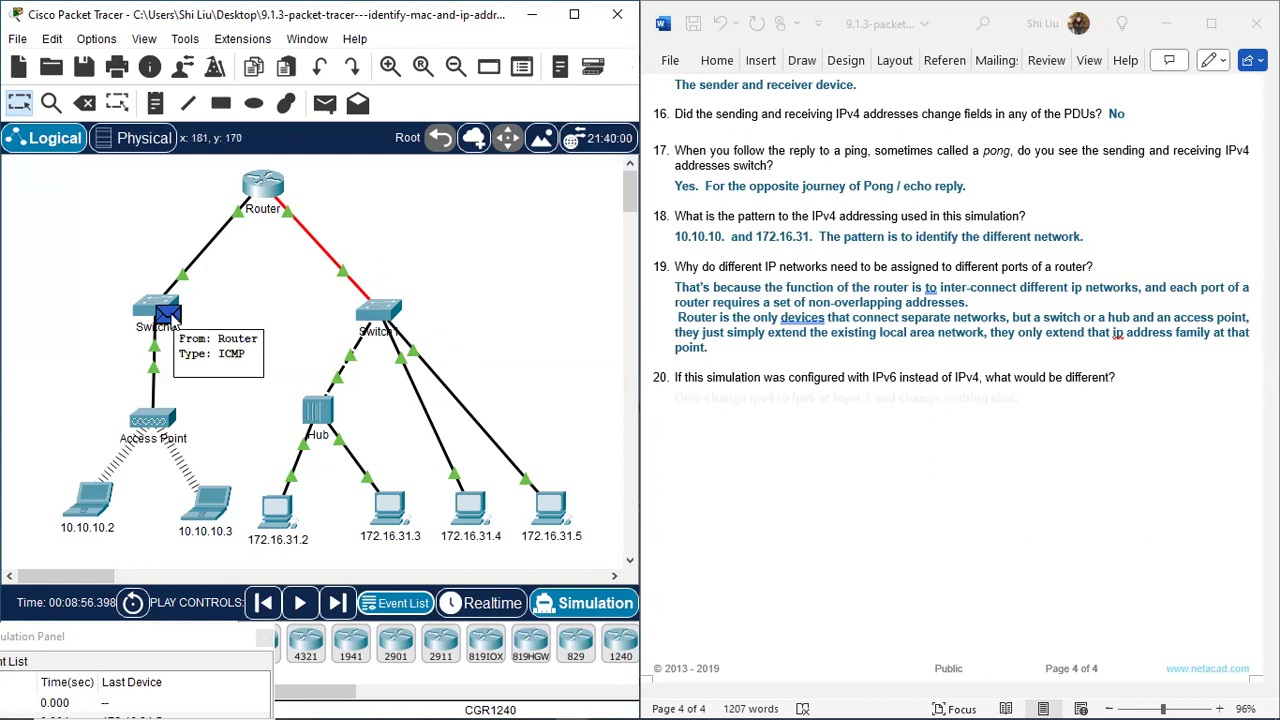
click(170, 318)
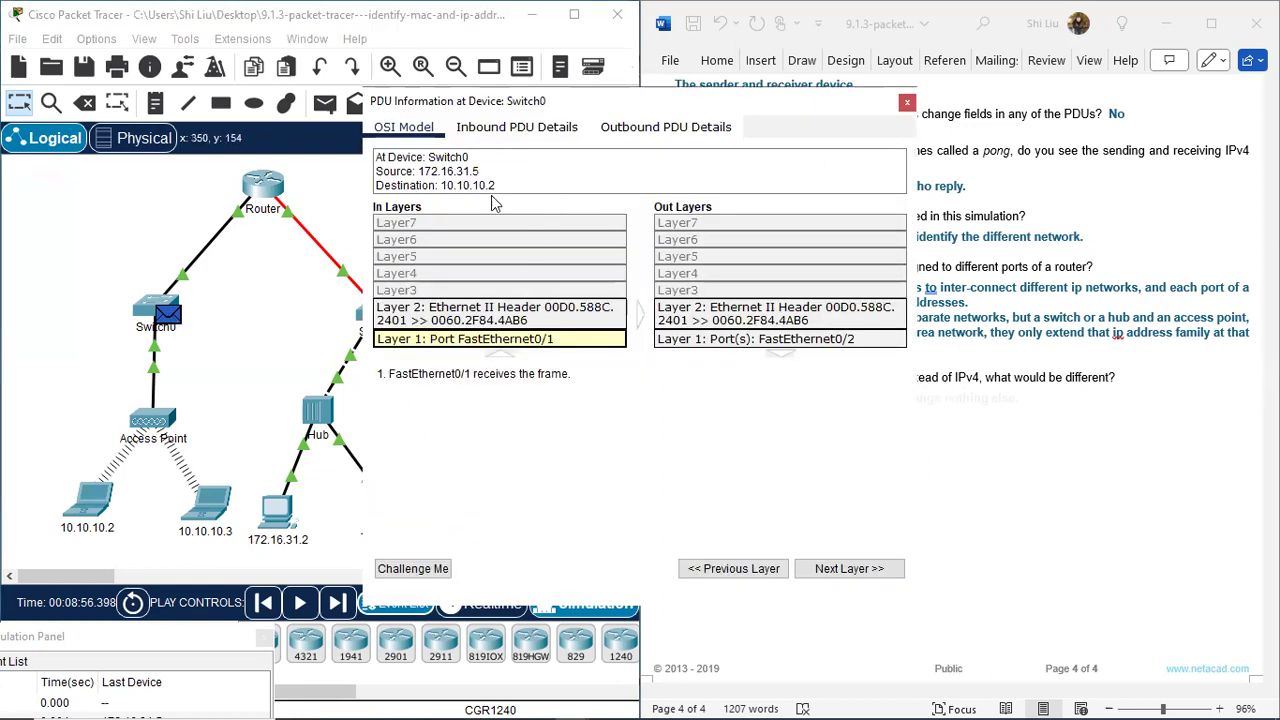
drag(790, 100, 561, 154)
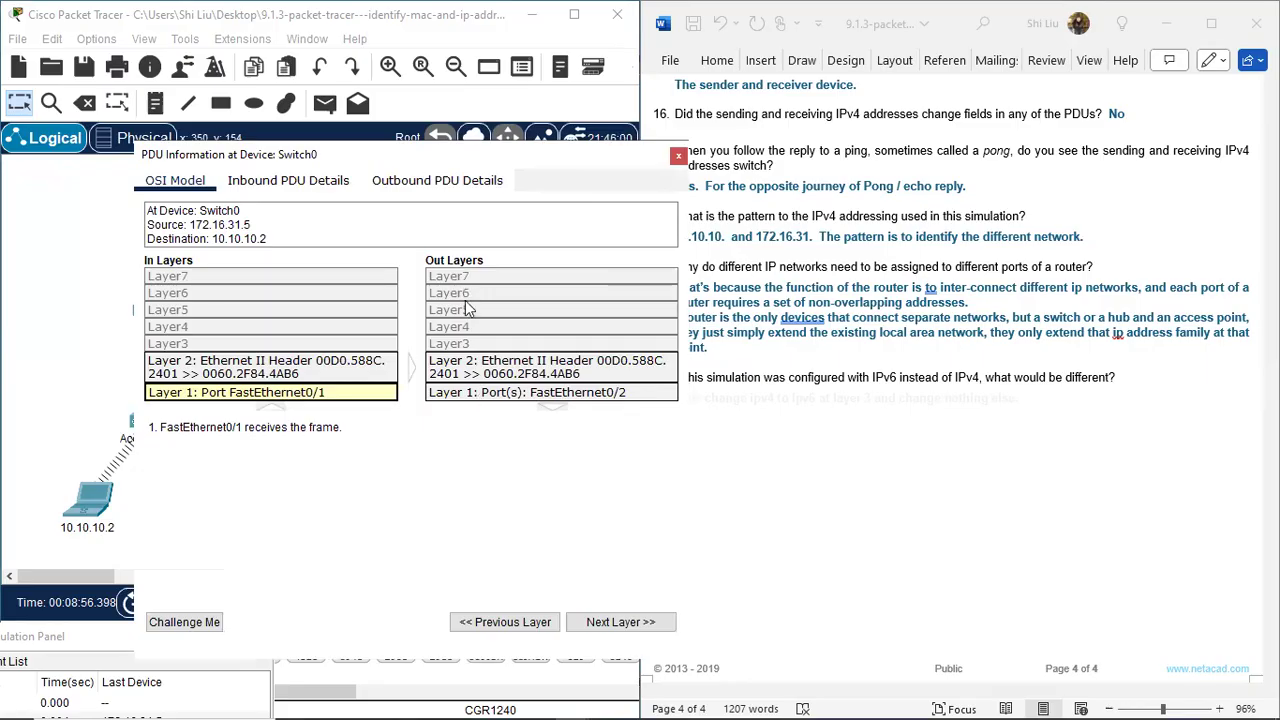
click(678, 158)
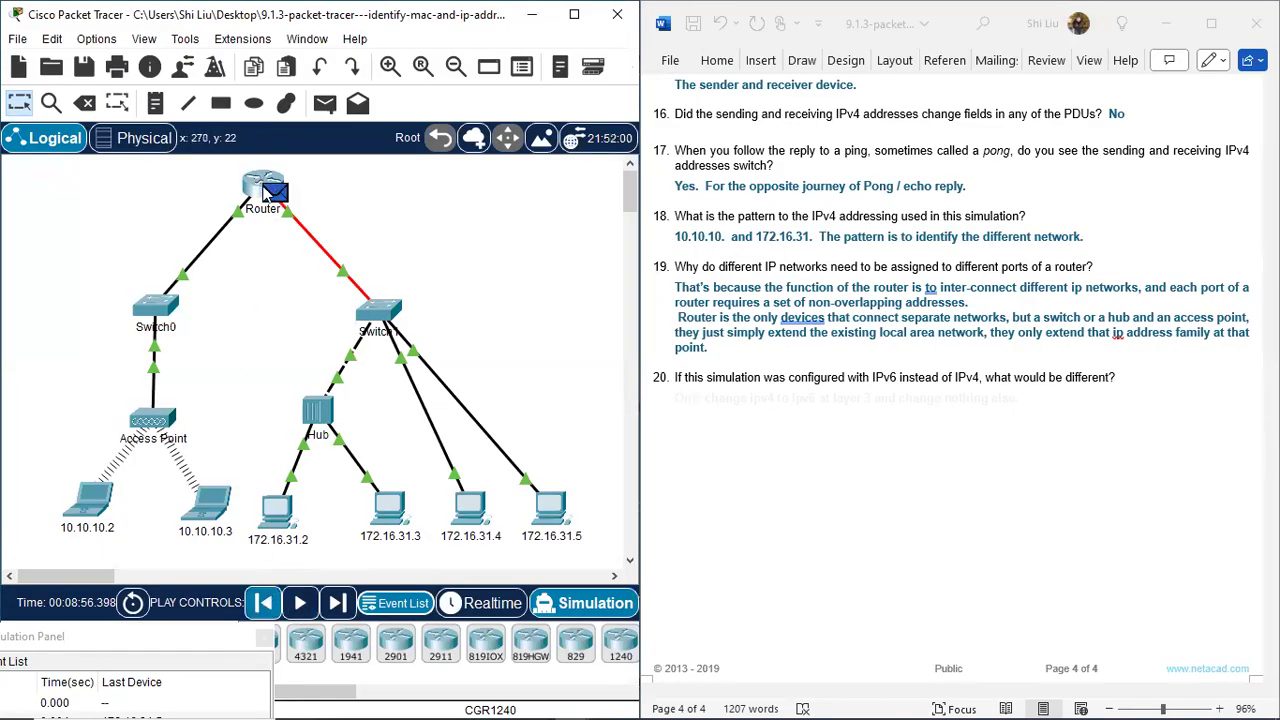
click(277, 205)
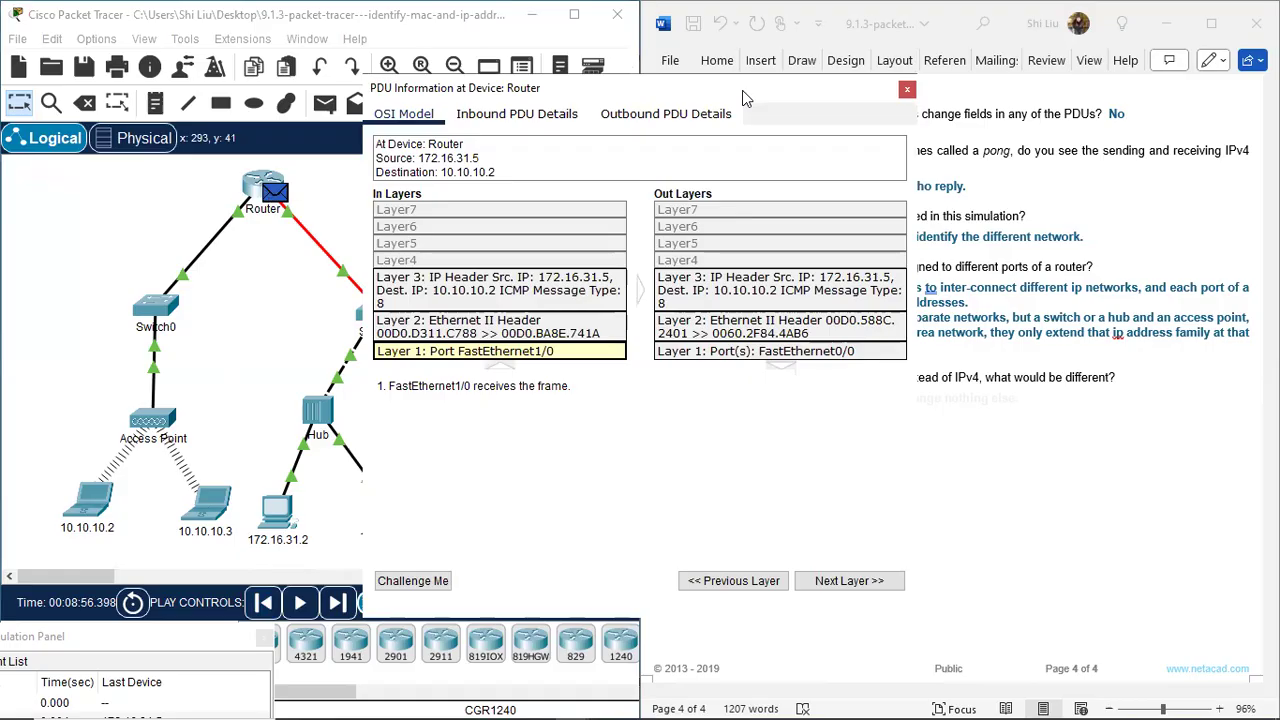
drag(742, 90, 440, 162)
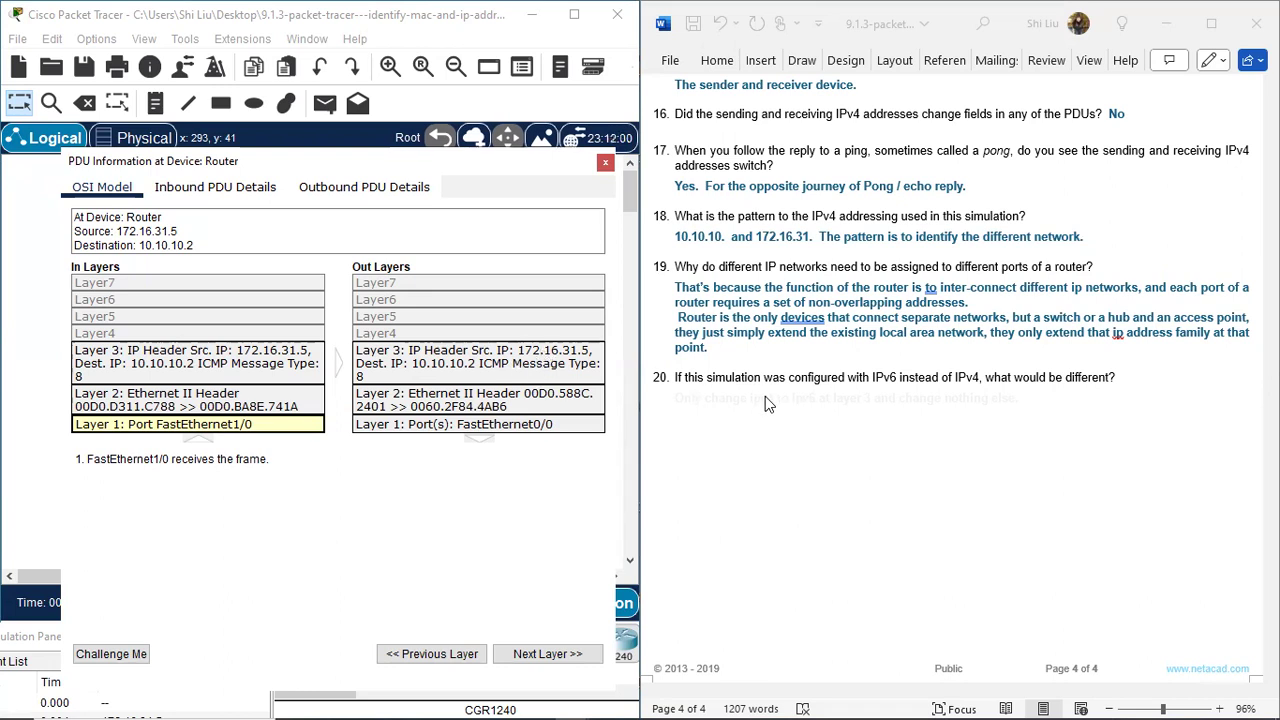
Recolor the hidden answer to reflection question 20, on using IPv6 instead of IPv4, in blue
click(688, 394)
drag(678, 396, 1109, 388)
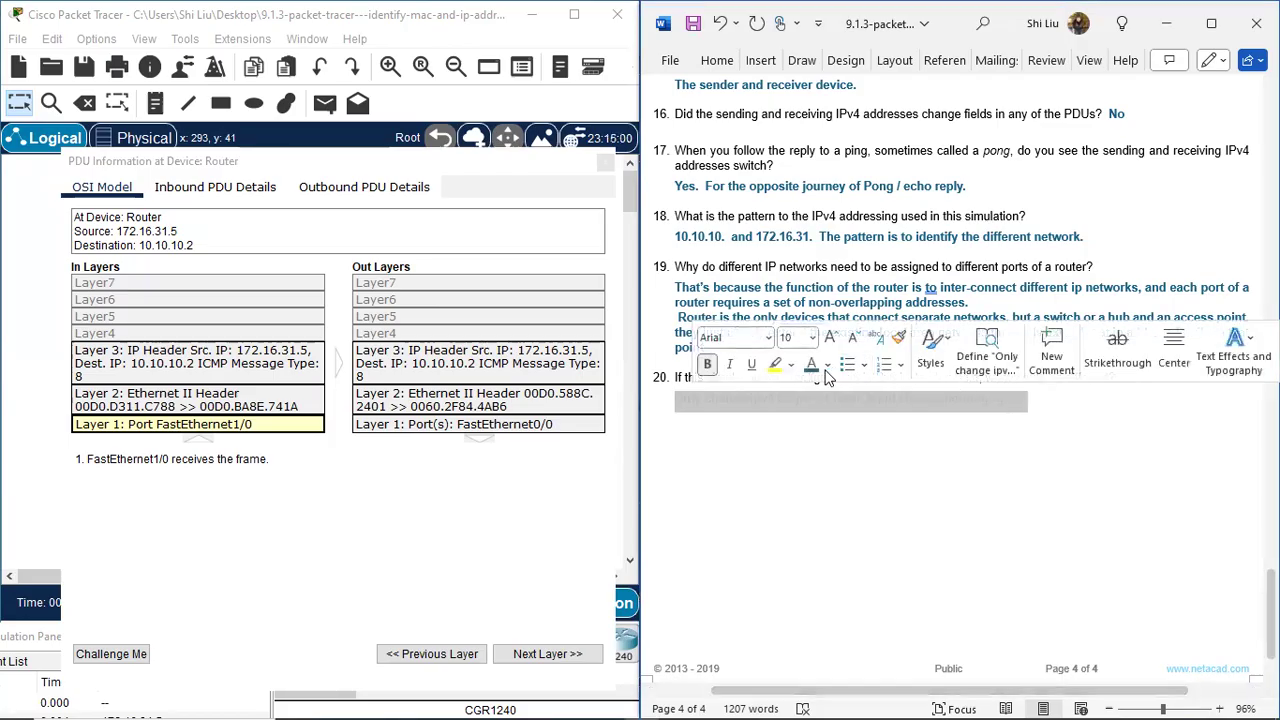
click(700, 422)
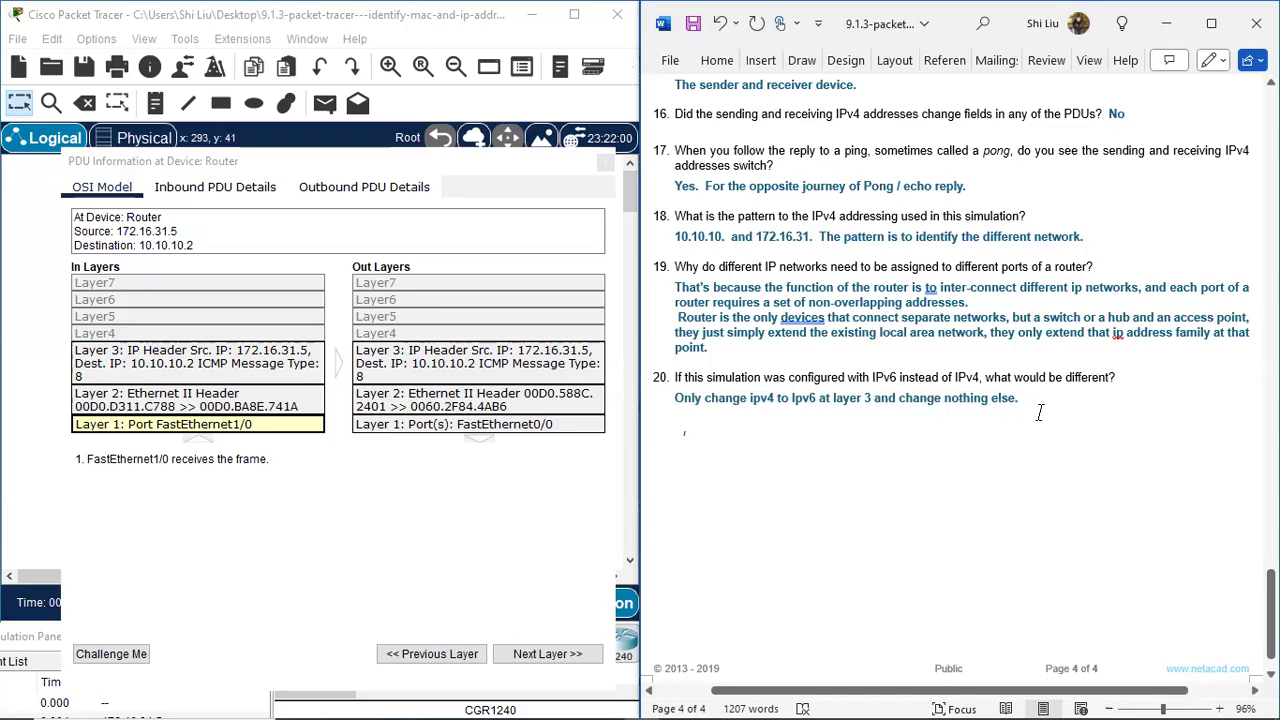
Close the Router's PDU information and return to Step 1 of the worksheet with its PDU table
click(605, 167)
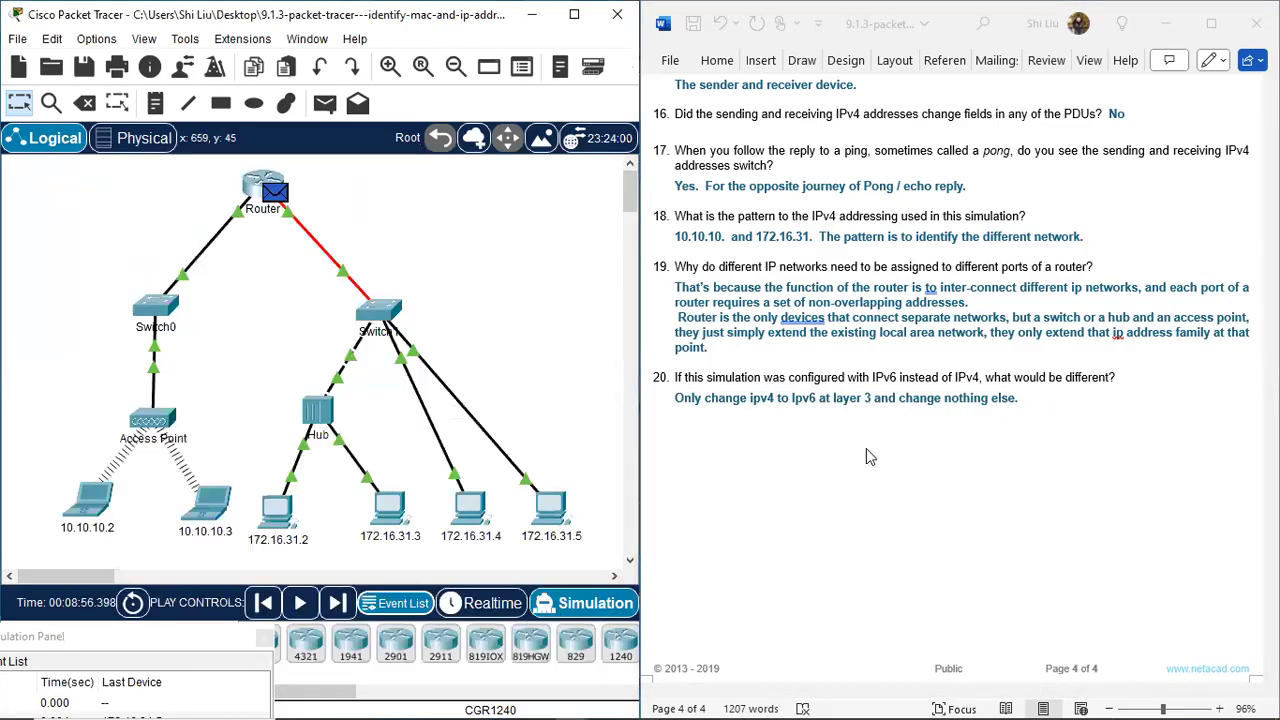
scroll(870, 452, up, 15)
scroll(907, 452, up, 20)
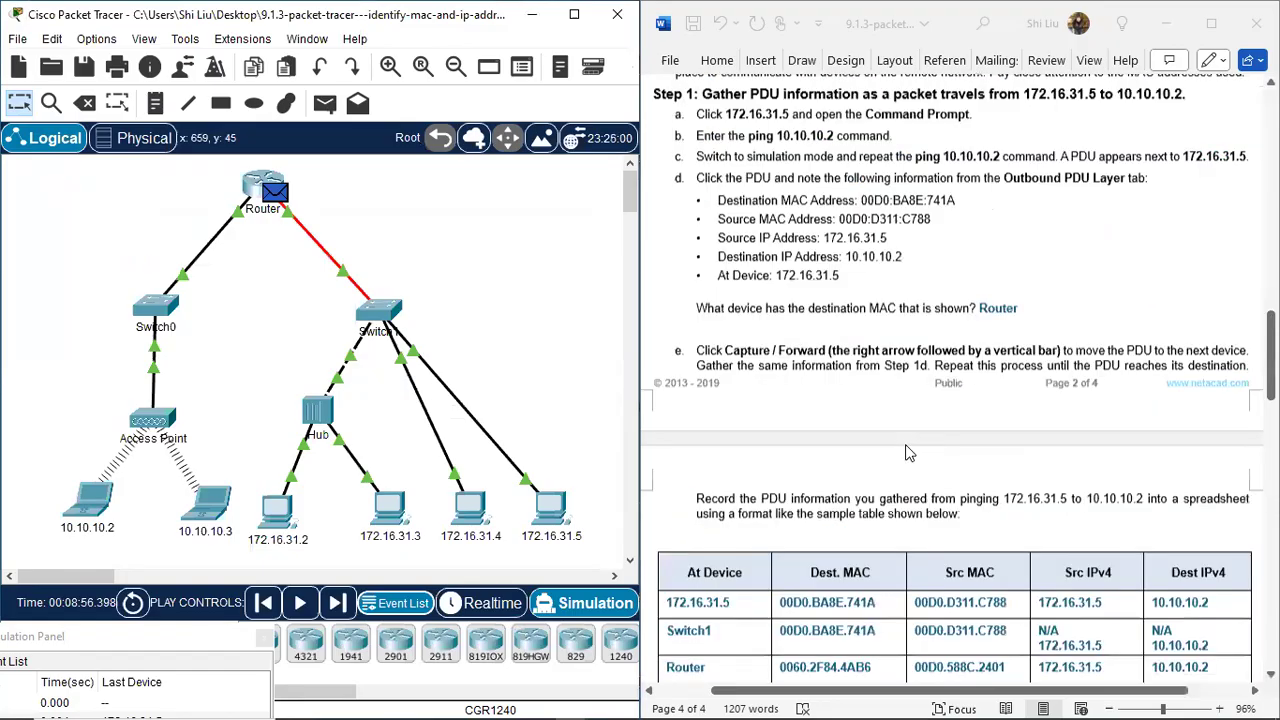